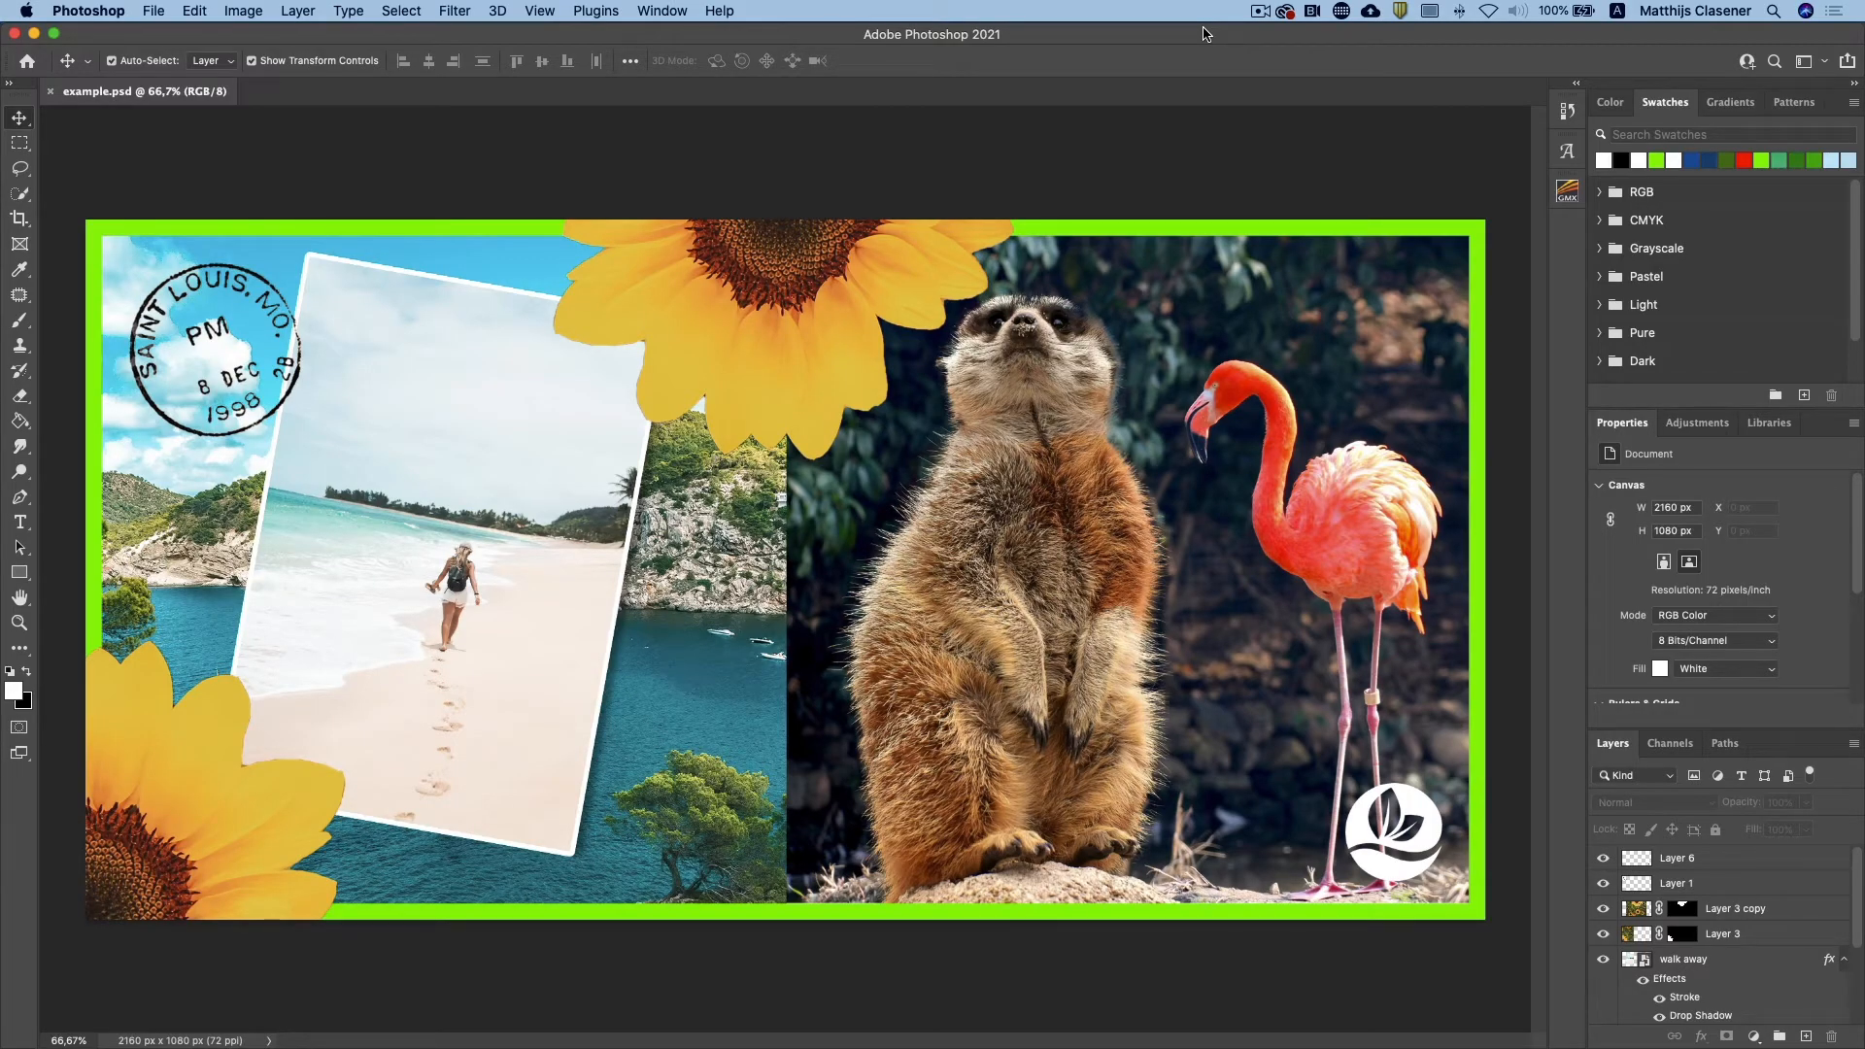
Step: Create a new document named Insta_Card, 2160 pixels wide and 1080 pixels high, at 72 pixels per inch in RGB
{"action": "left_click", "coordinate": [150, 10]}
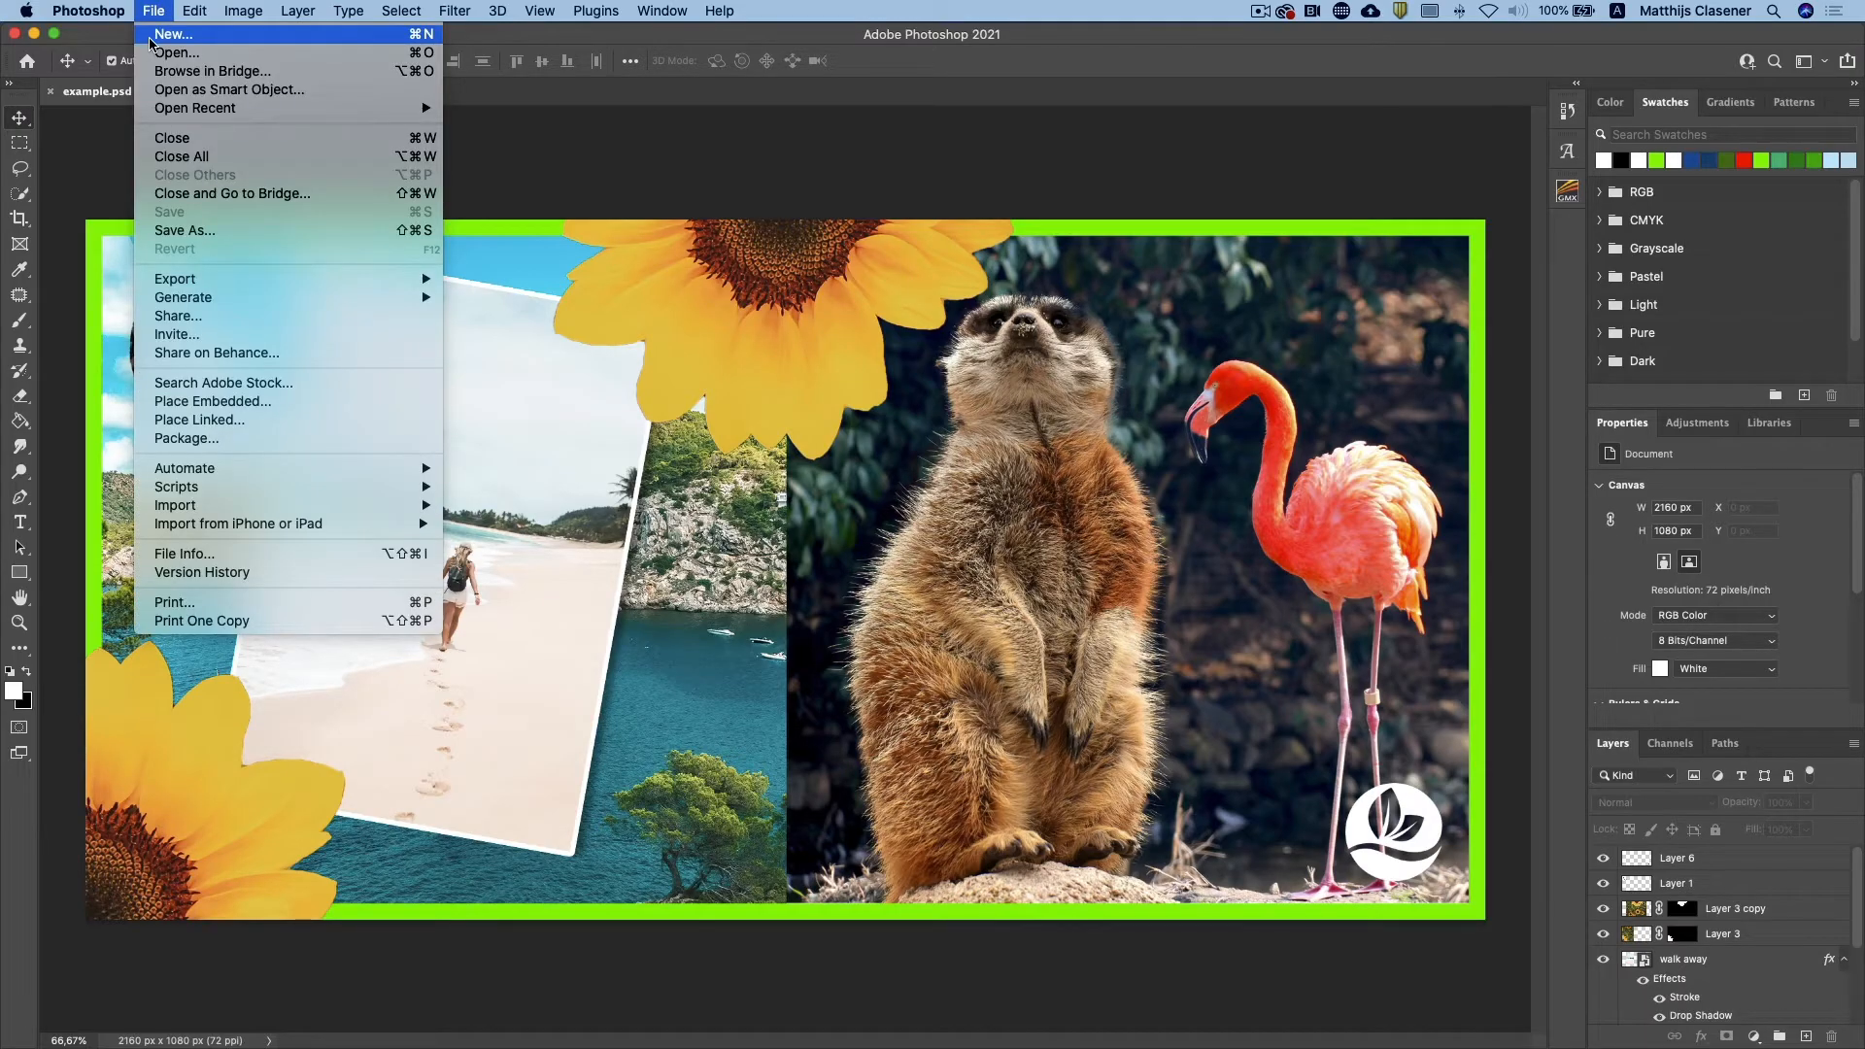
{"action": "left_click", "coordinate": [150, 43]}
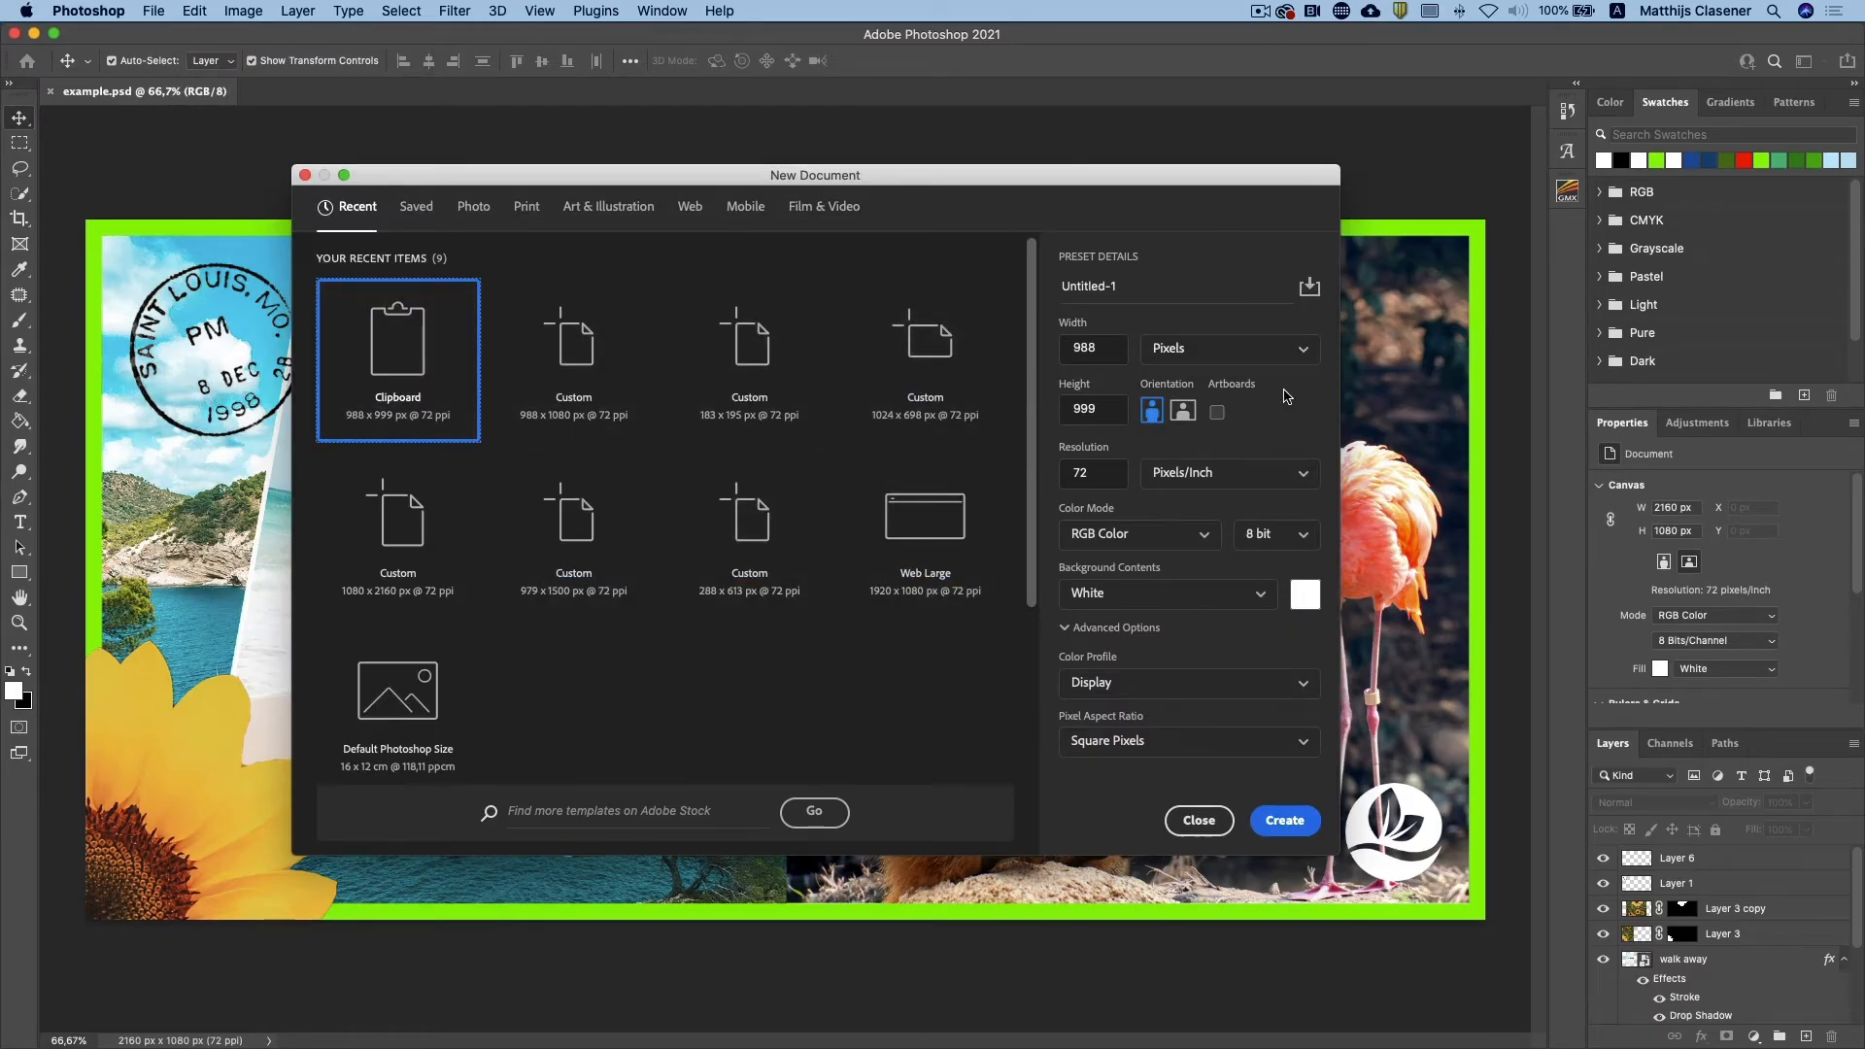
{"action": "double_click", "coordinate": [1186, 292]}
{"action": "key", "text": "super+a"}
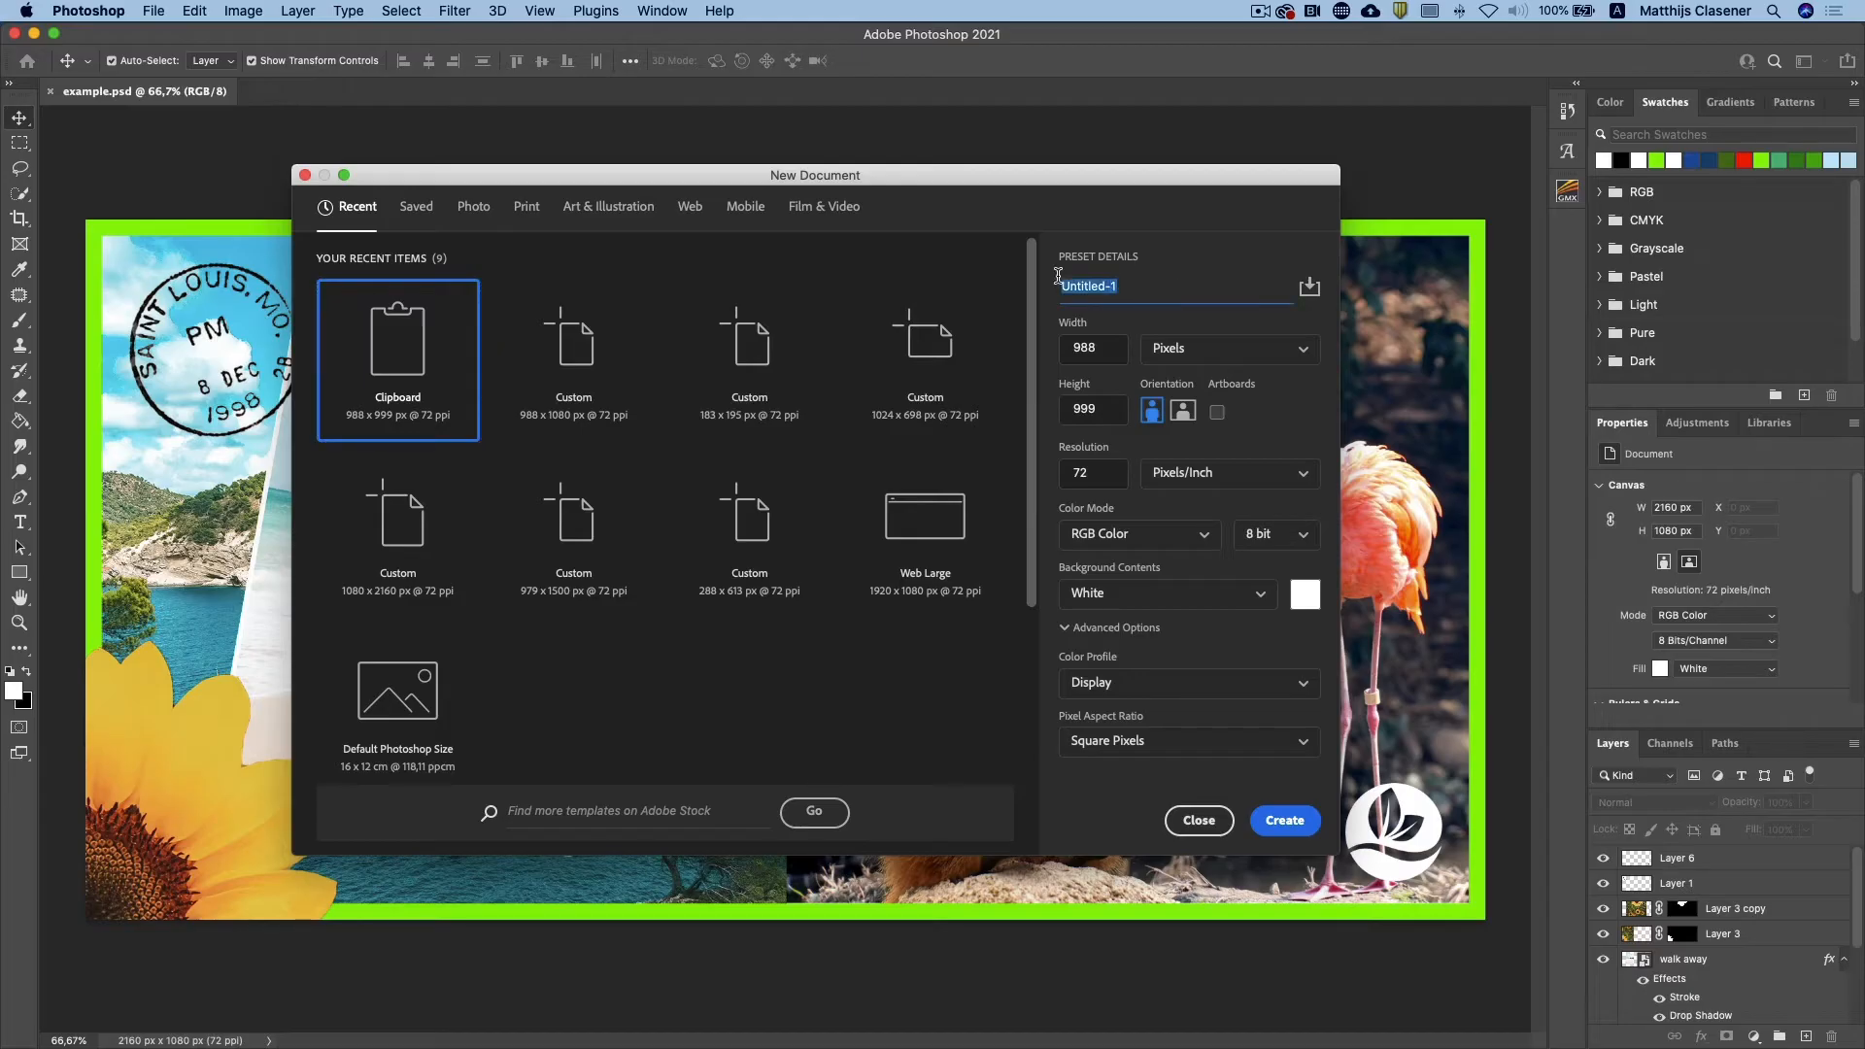
{"action": "type", "text": "Insta_Card"}
{"action": "key", "text": "Tab"}
{"action": "type", "text": "1080"}
{"action": "type", "text": "*2"}
{"action": "key", "text": "Tab"}
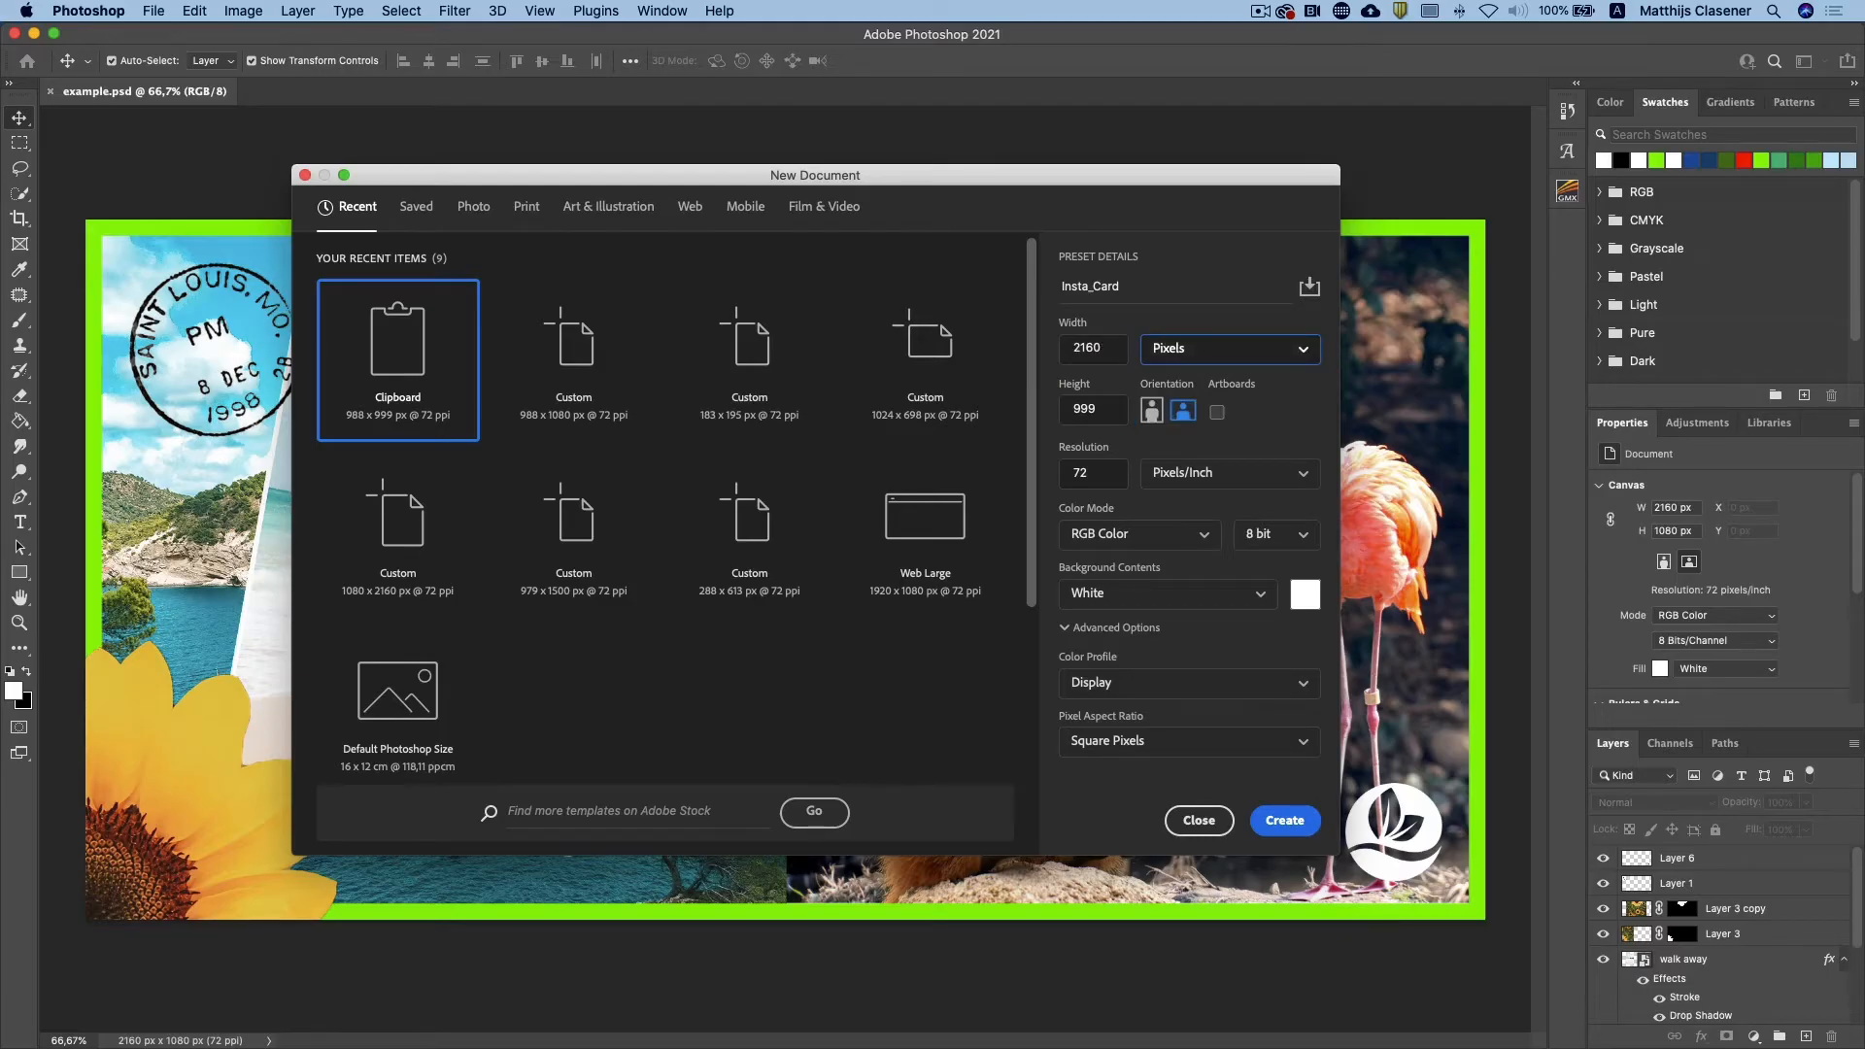
{"action": "key", "text": "Tab"}
{"action": "type", "text": "1080"}
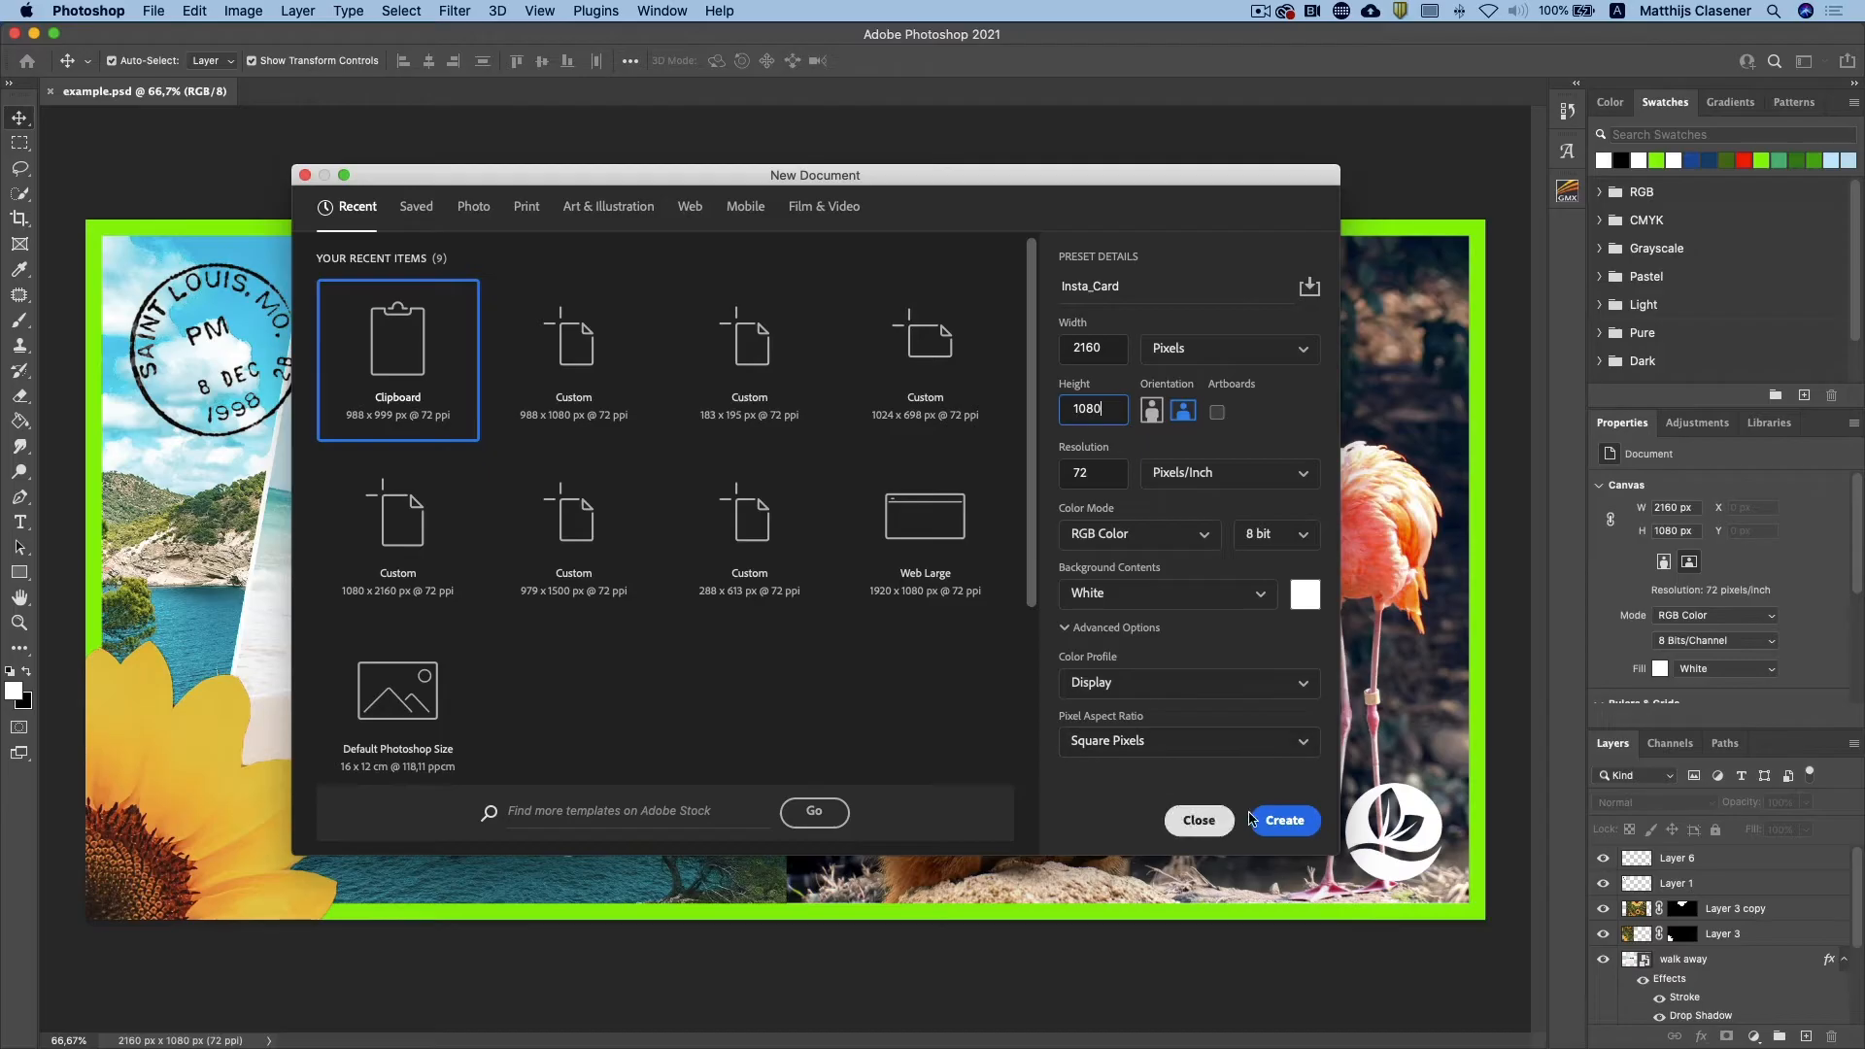
{"action": "left_click", "coordinate": [1311, 833]}
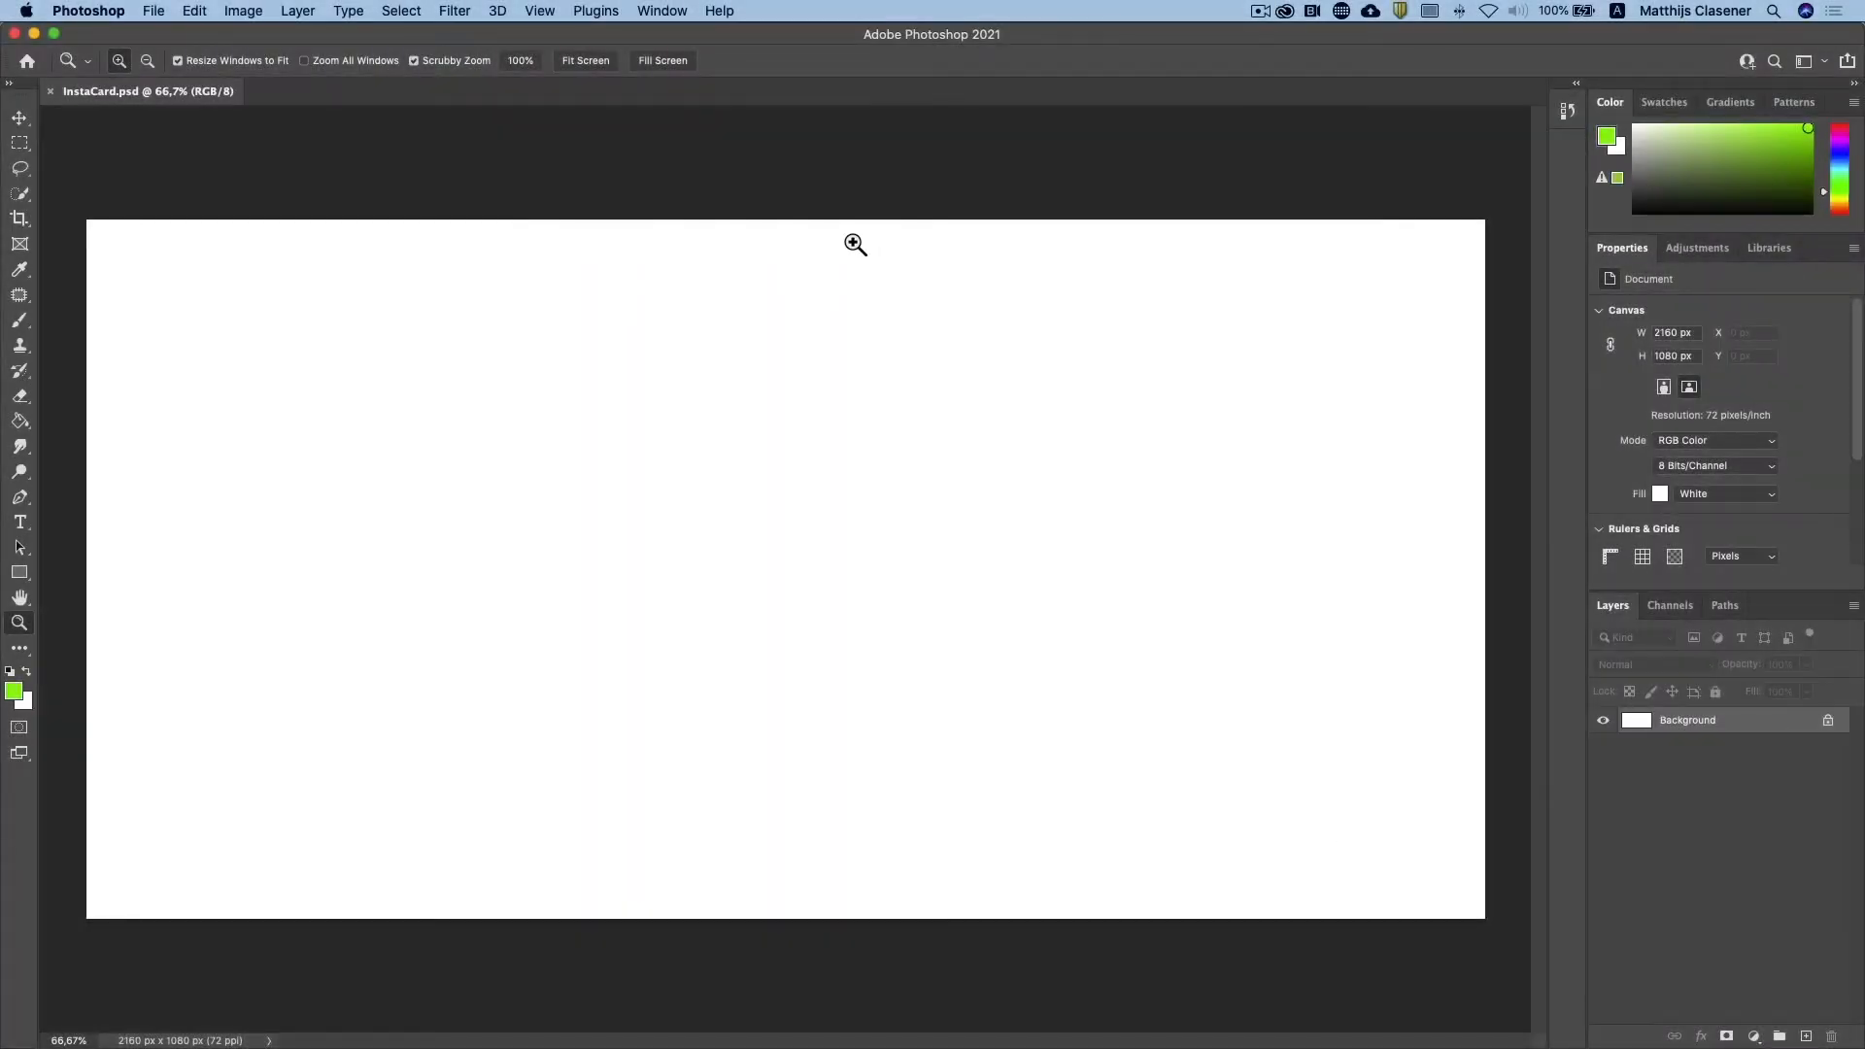
Step: Save the document in Photoshop format as InstaCard.psd in the Project 1B folder
{"action": "left_click", "coordinate": [163, 10]}
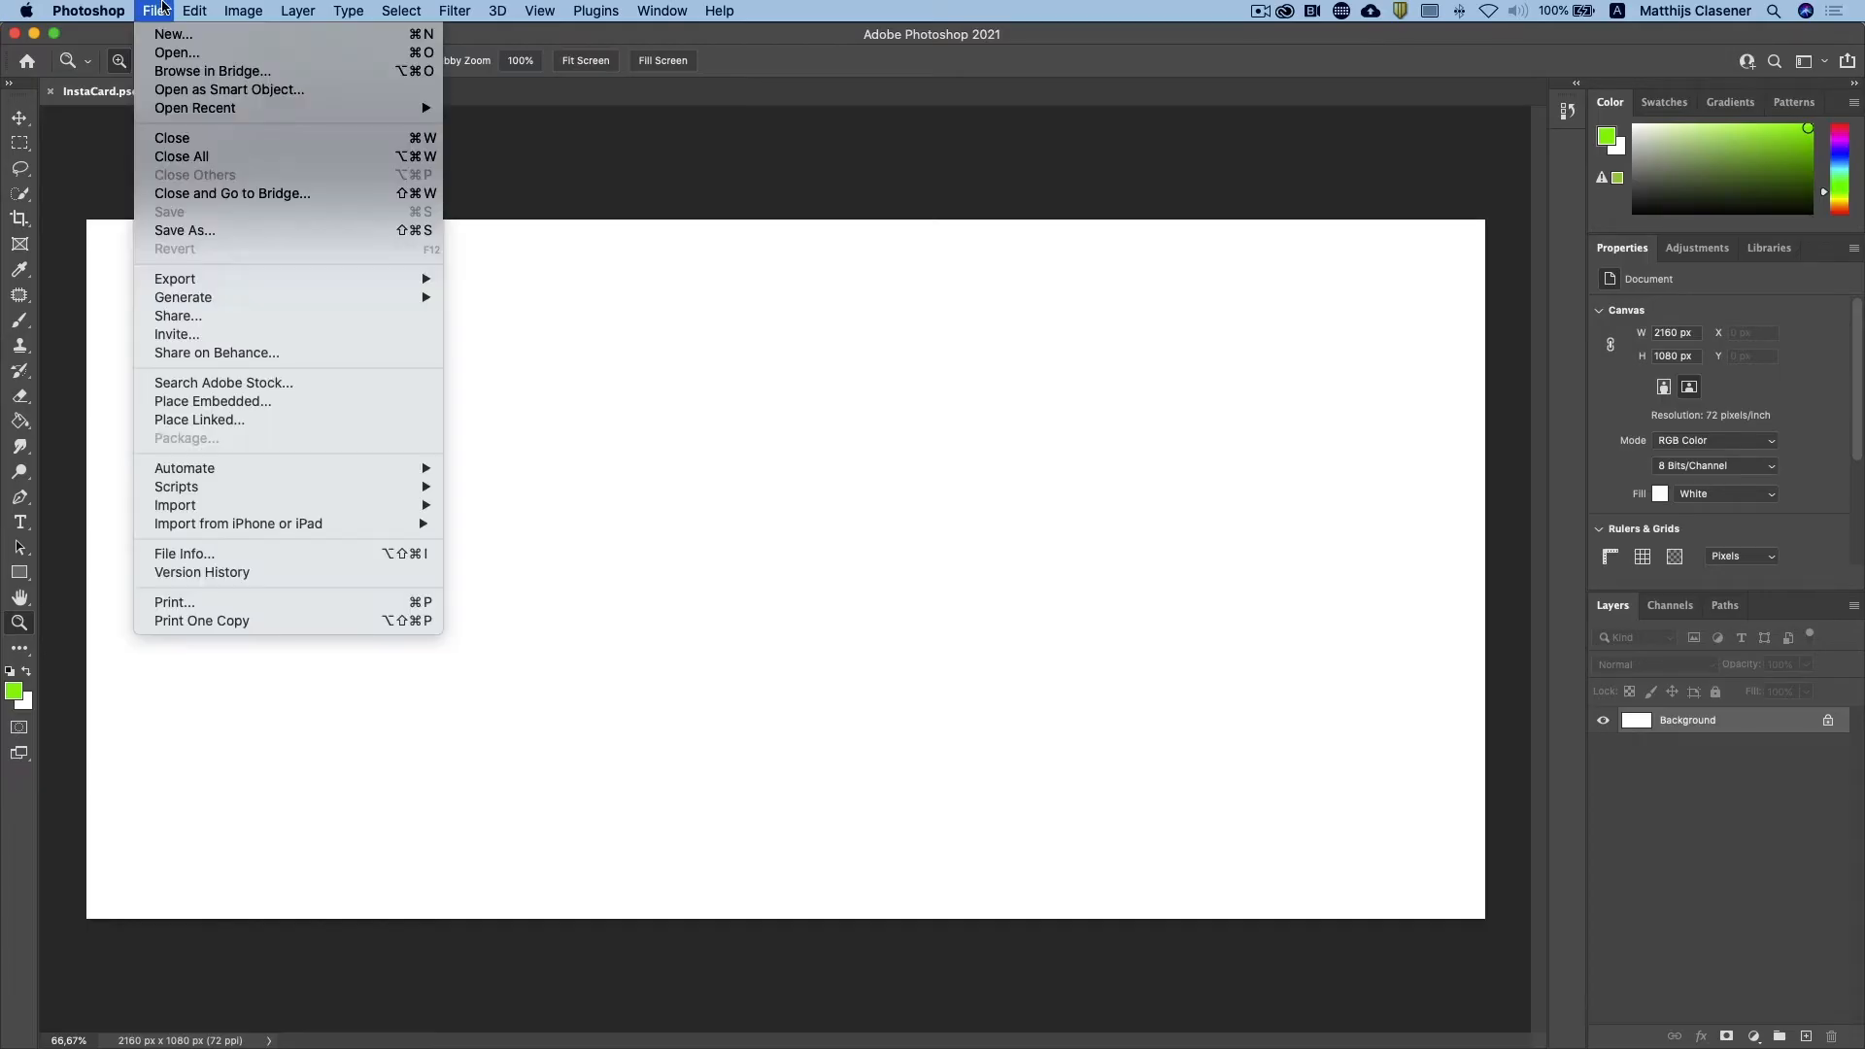
{"action": "left_click", "coordinate": [192, 230]}
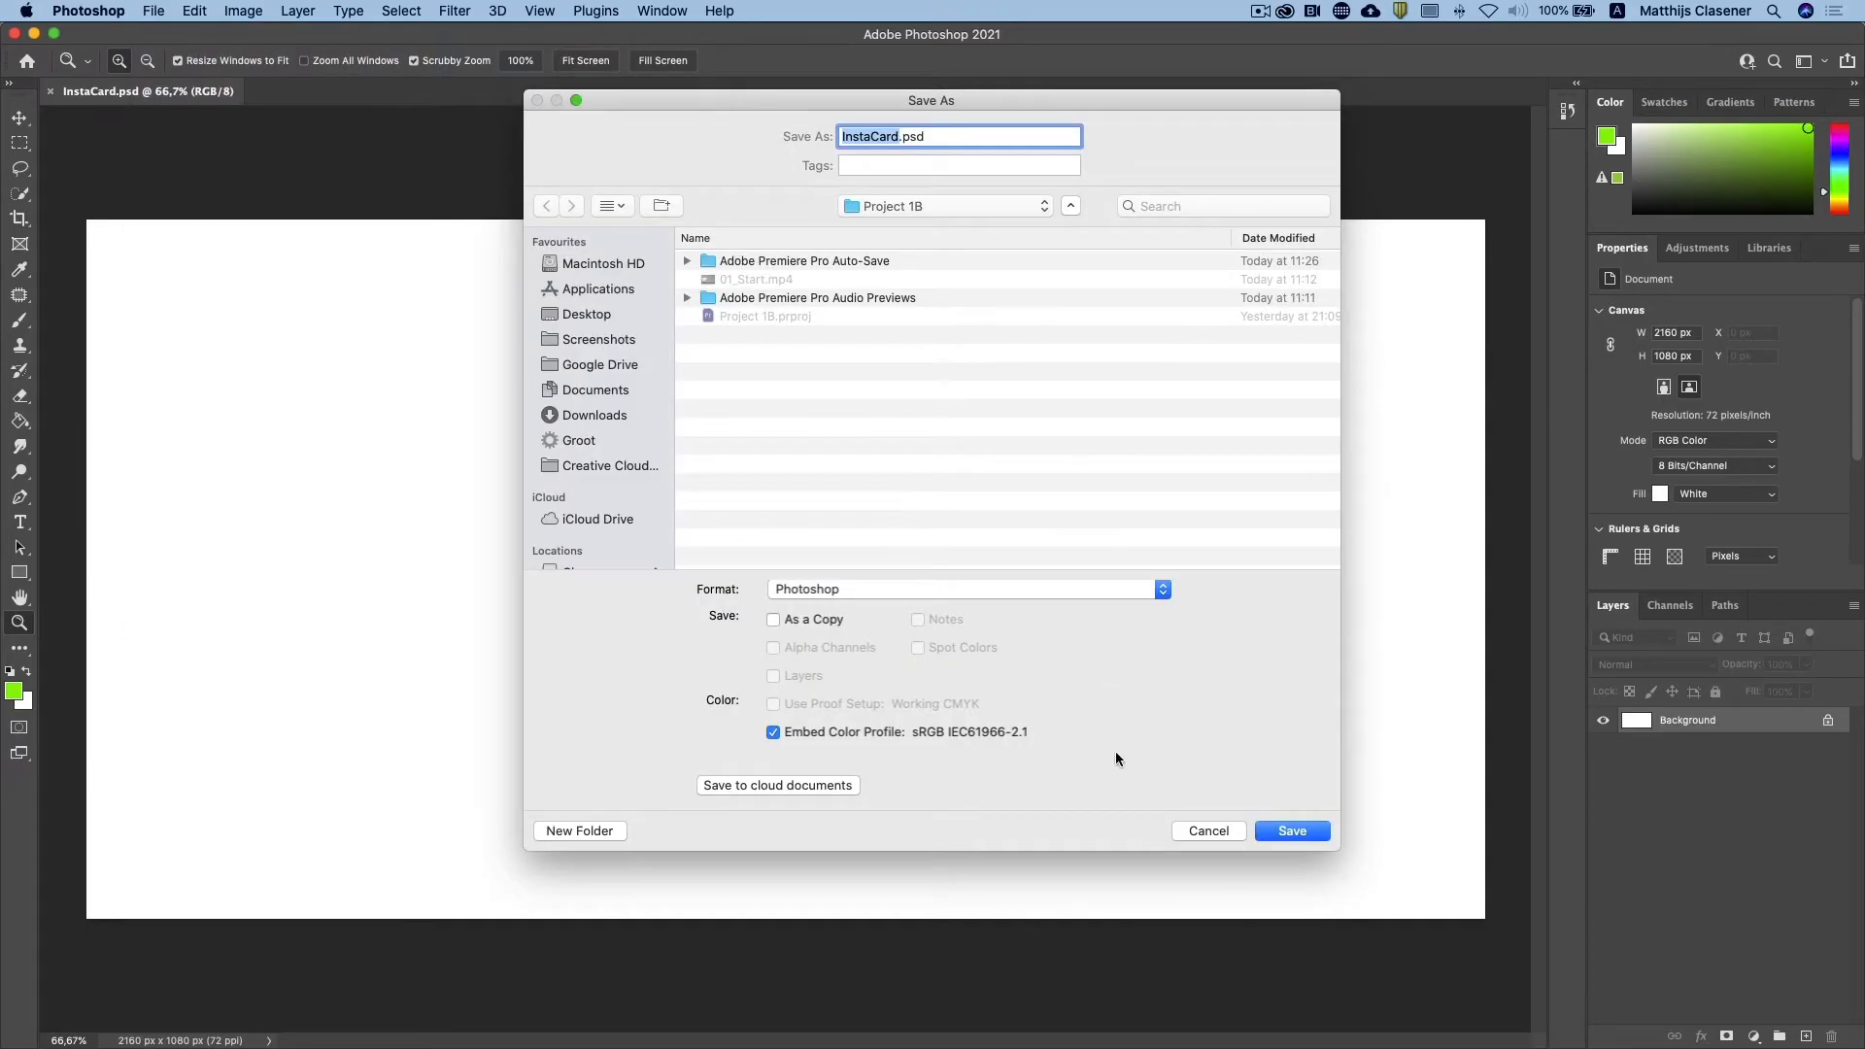
{"action": "left_click", "coordinate": [1292, 829]}
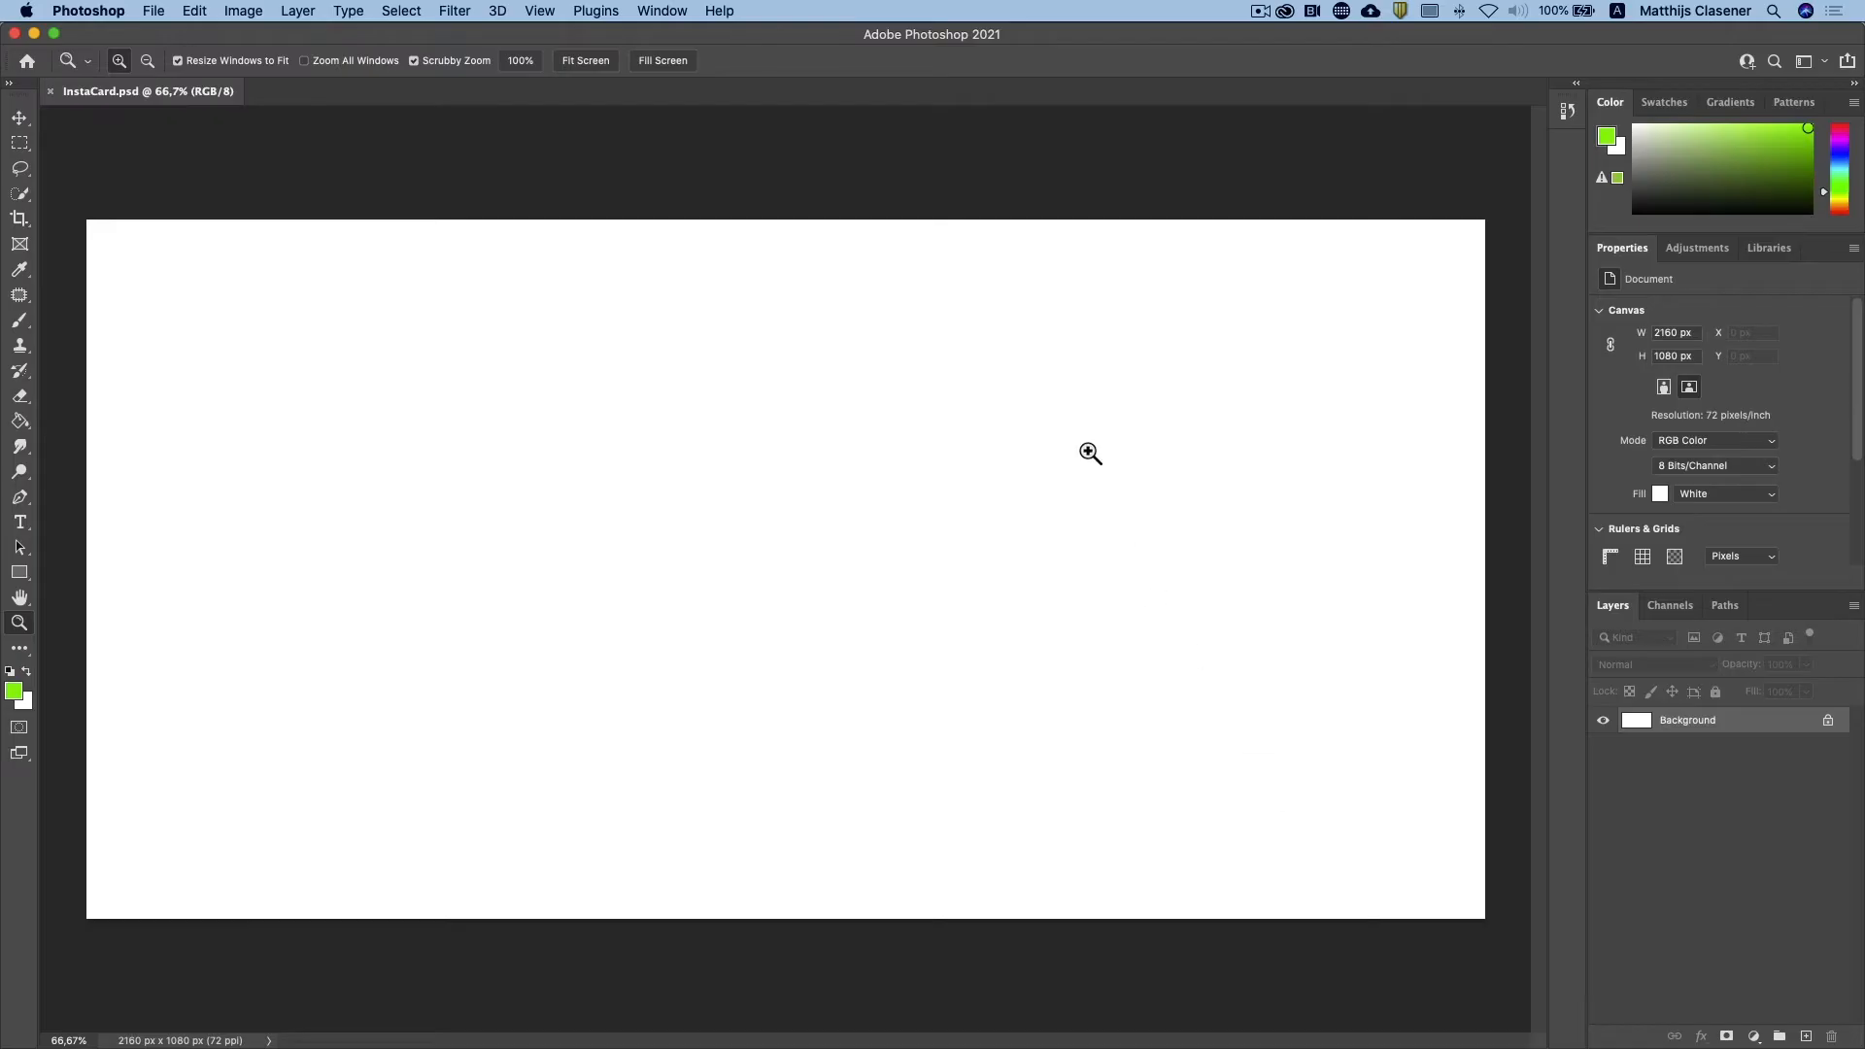
Step: Show the rulers and place a vertical guide at the canvas's horizontal centre, 1080 px
{"action": "left_click", "coordinate": [537, 12]}
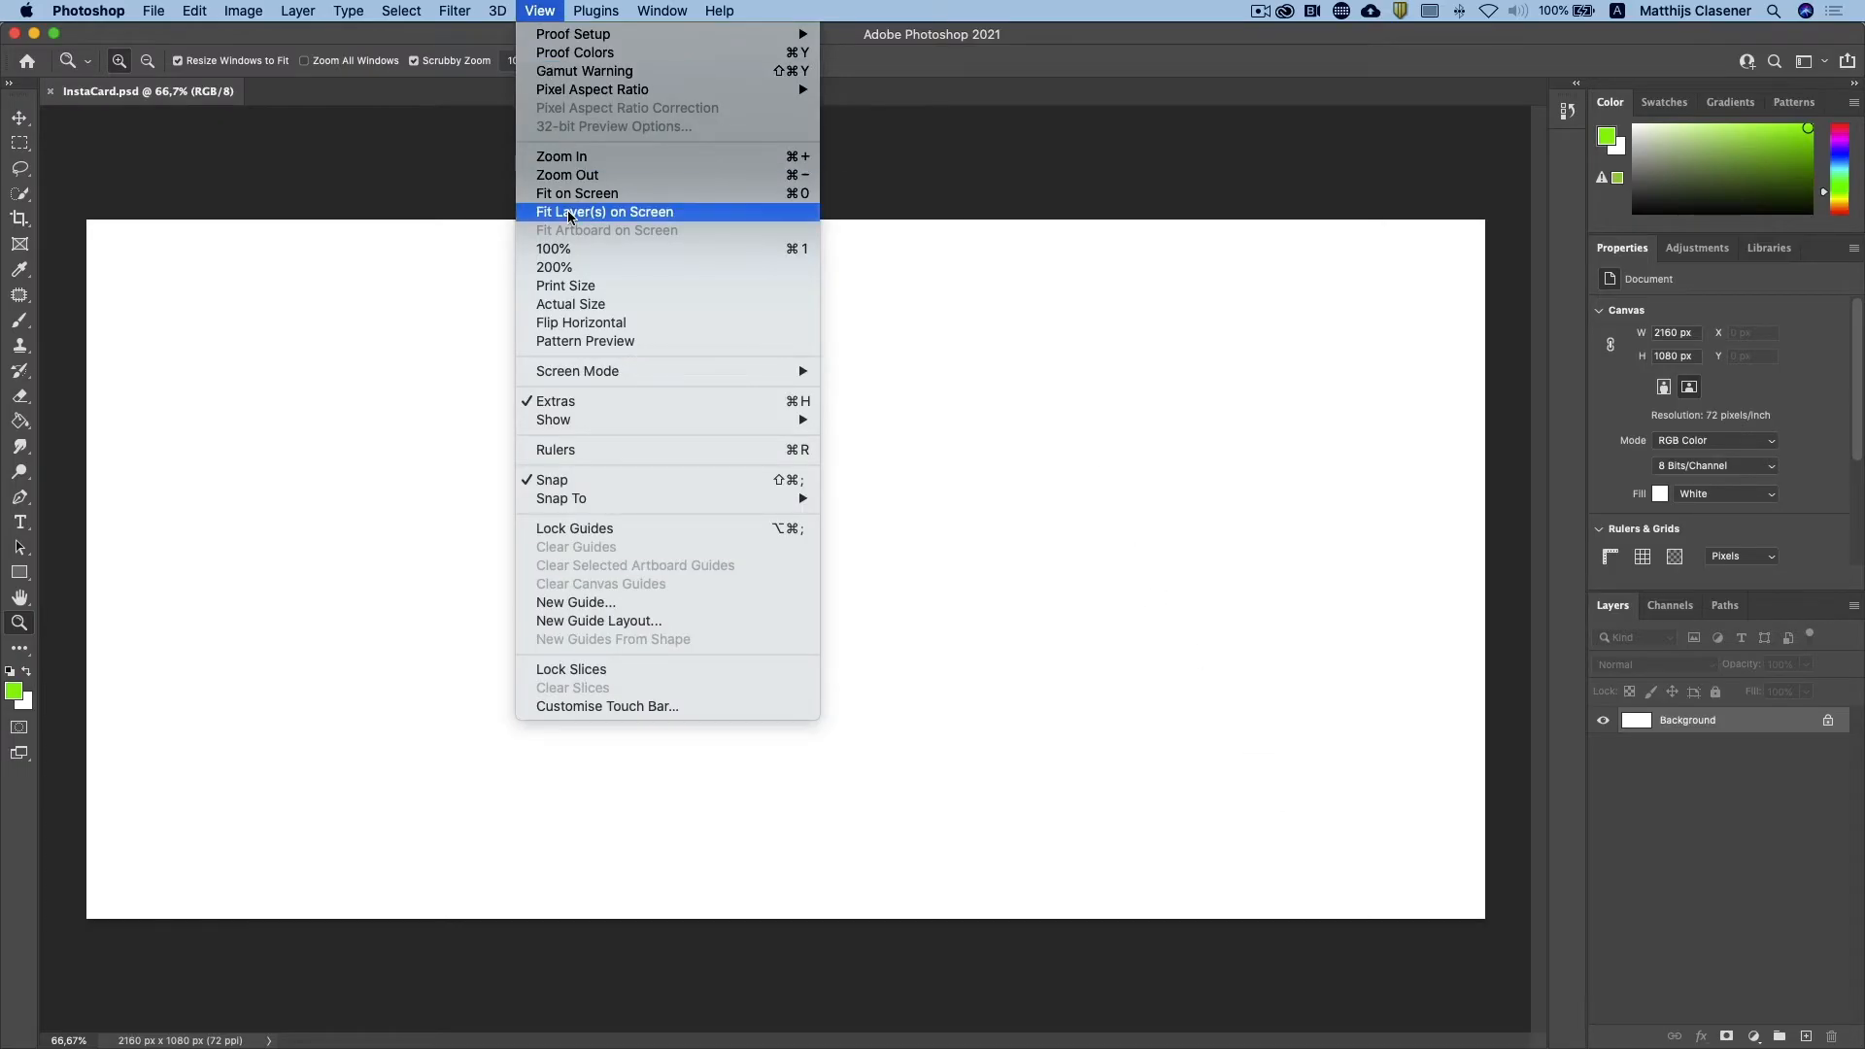
{"action": "left_click", "coordinate": [581, 452]}
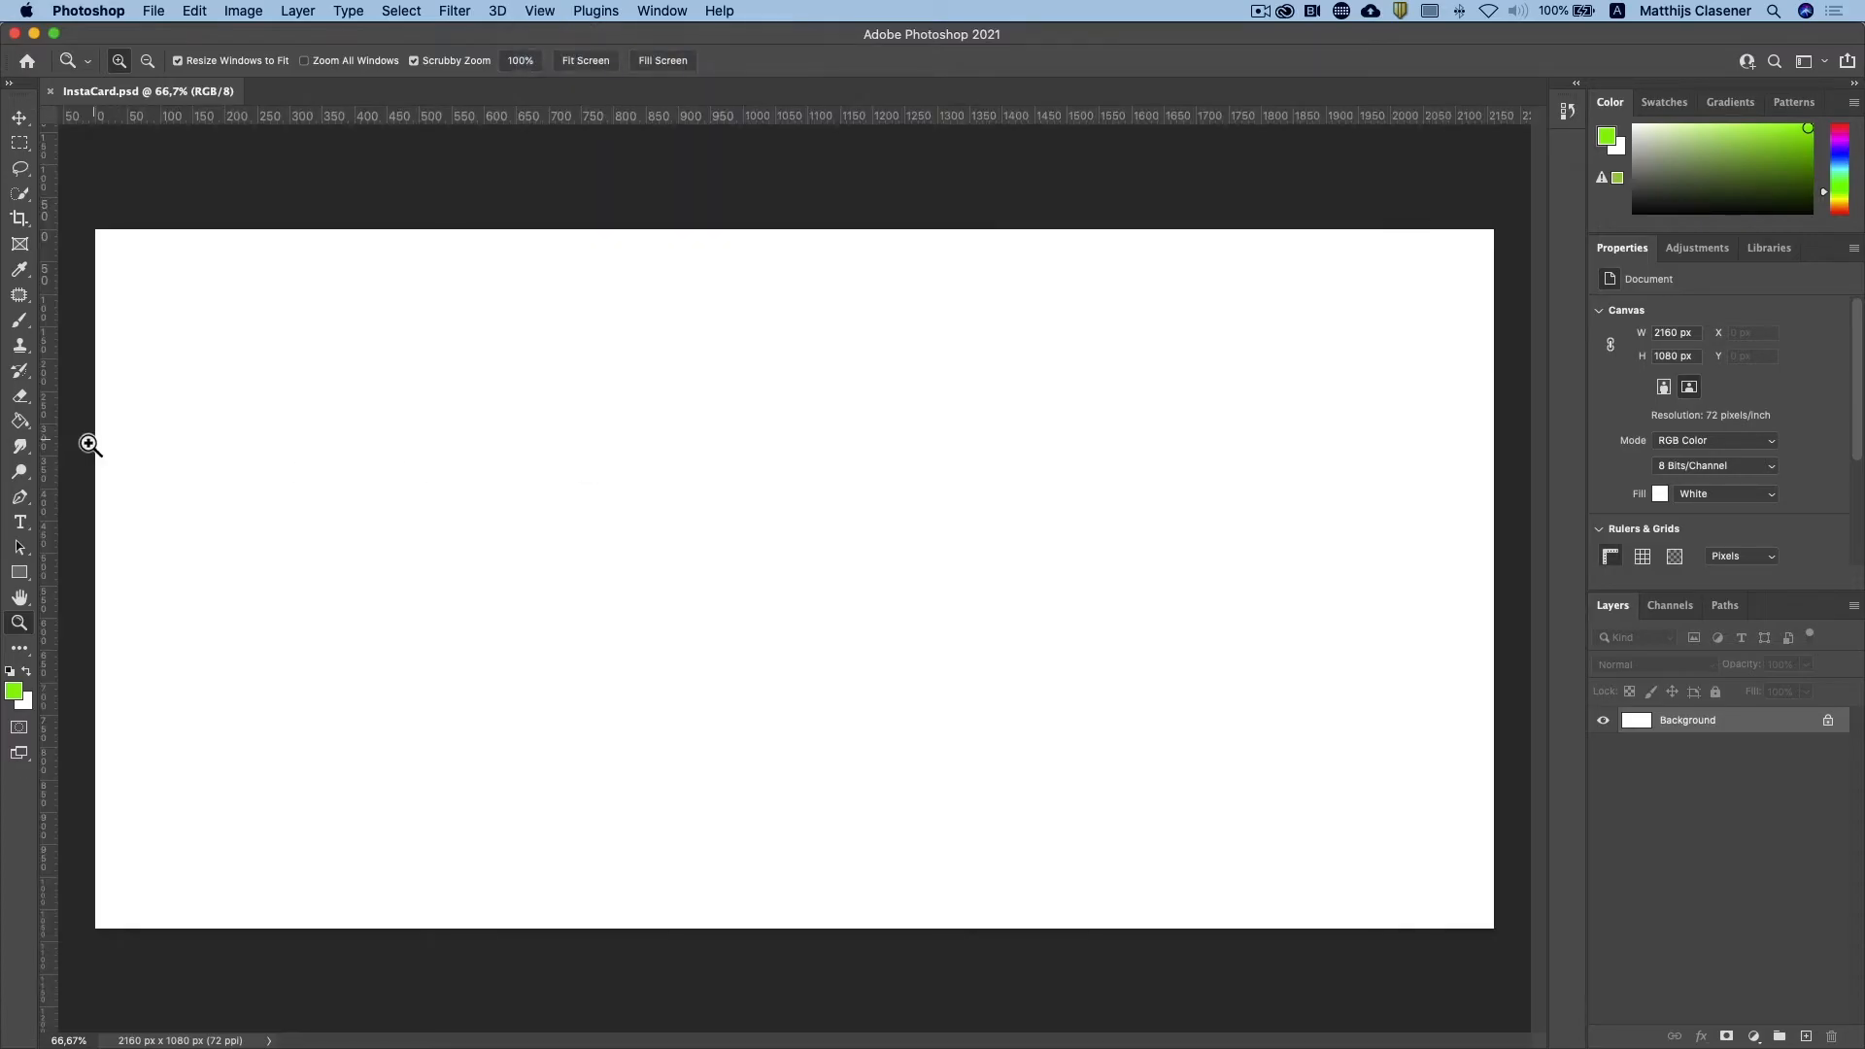
{"action": "left_click_drag", "start_coordinate": [51, 446], "coordinate": [800, 495]}
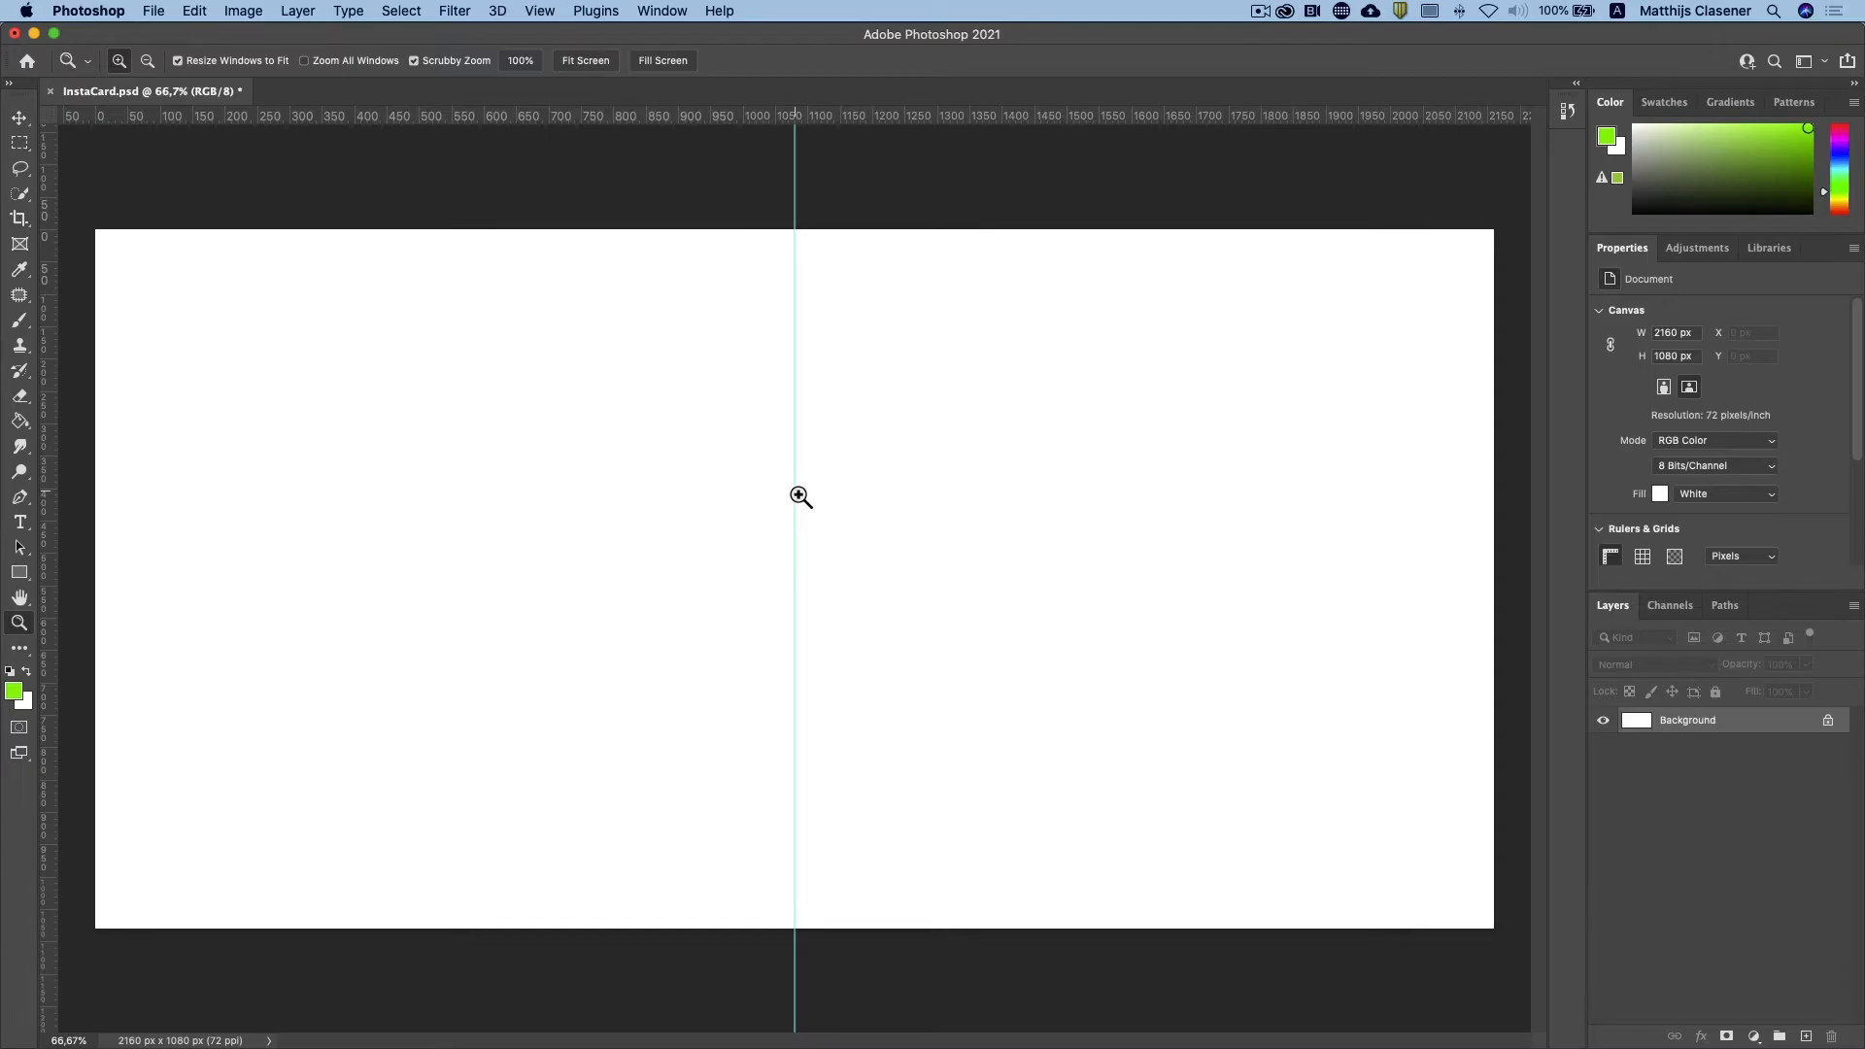
Step: Open the image Lake.jpg from the Project 1B folder that holds the source pictures
{"action": "left_click", "coordinate": [155, 12]}
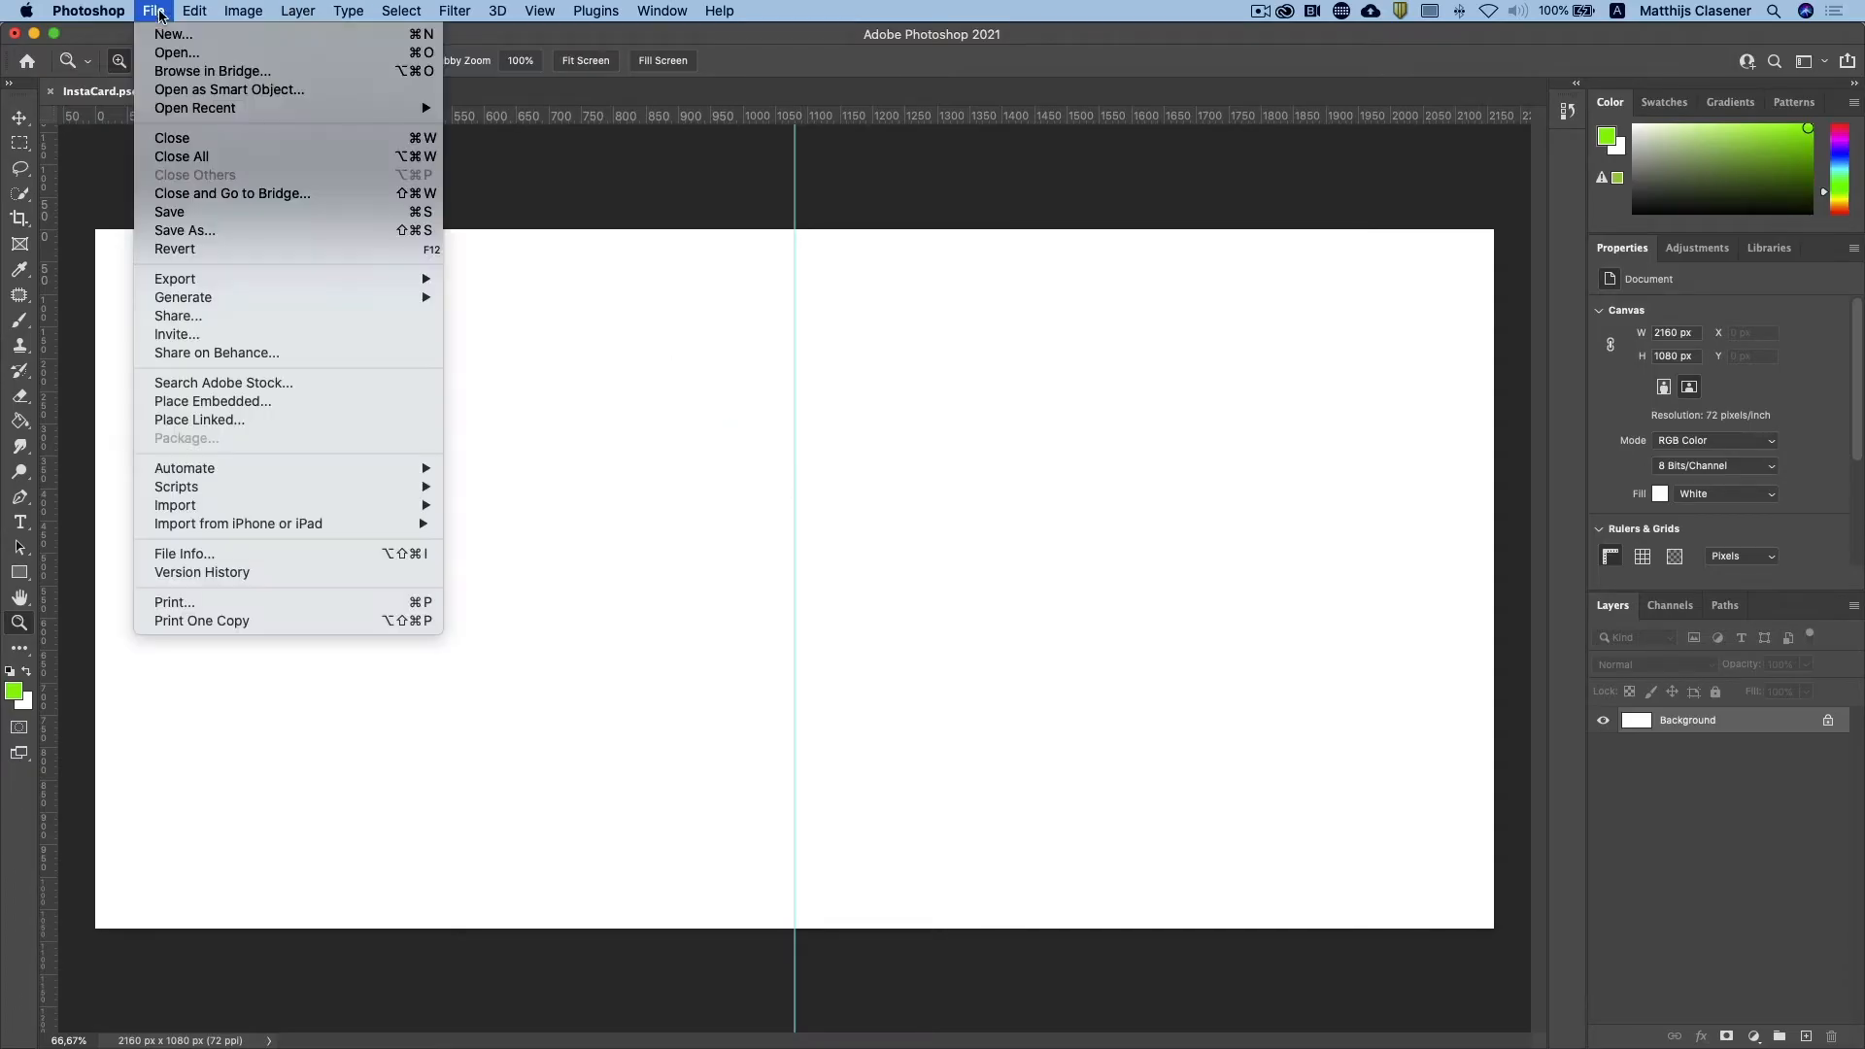
{"action": "left_click", "coordinate": [168, 53]}
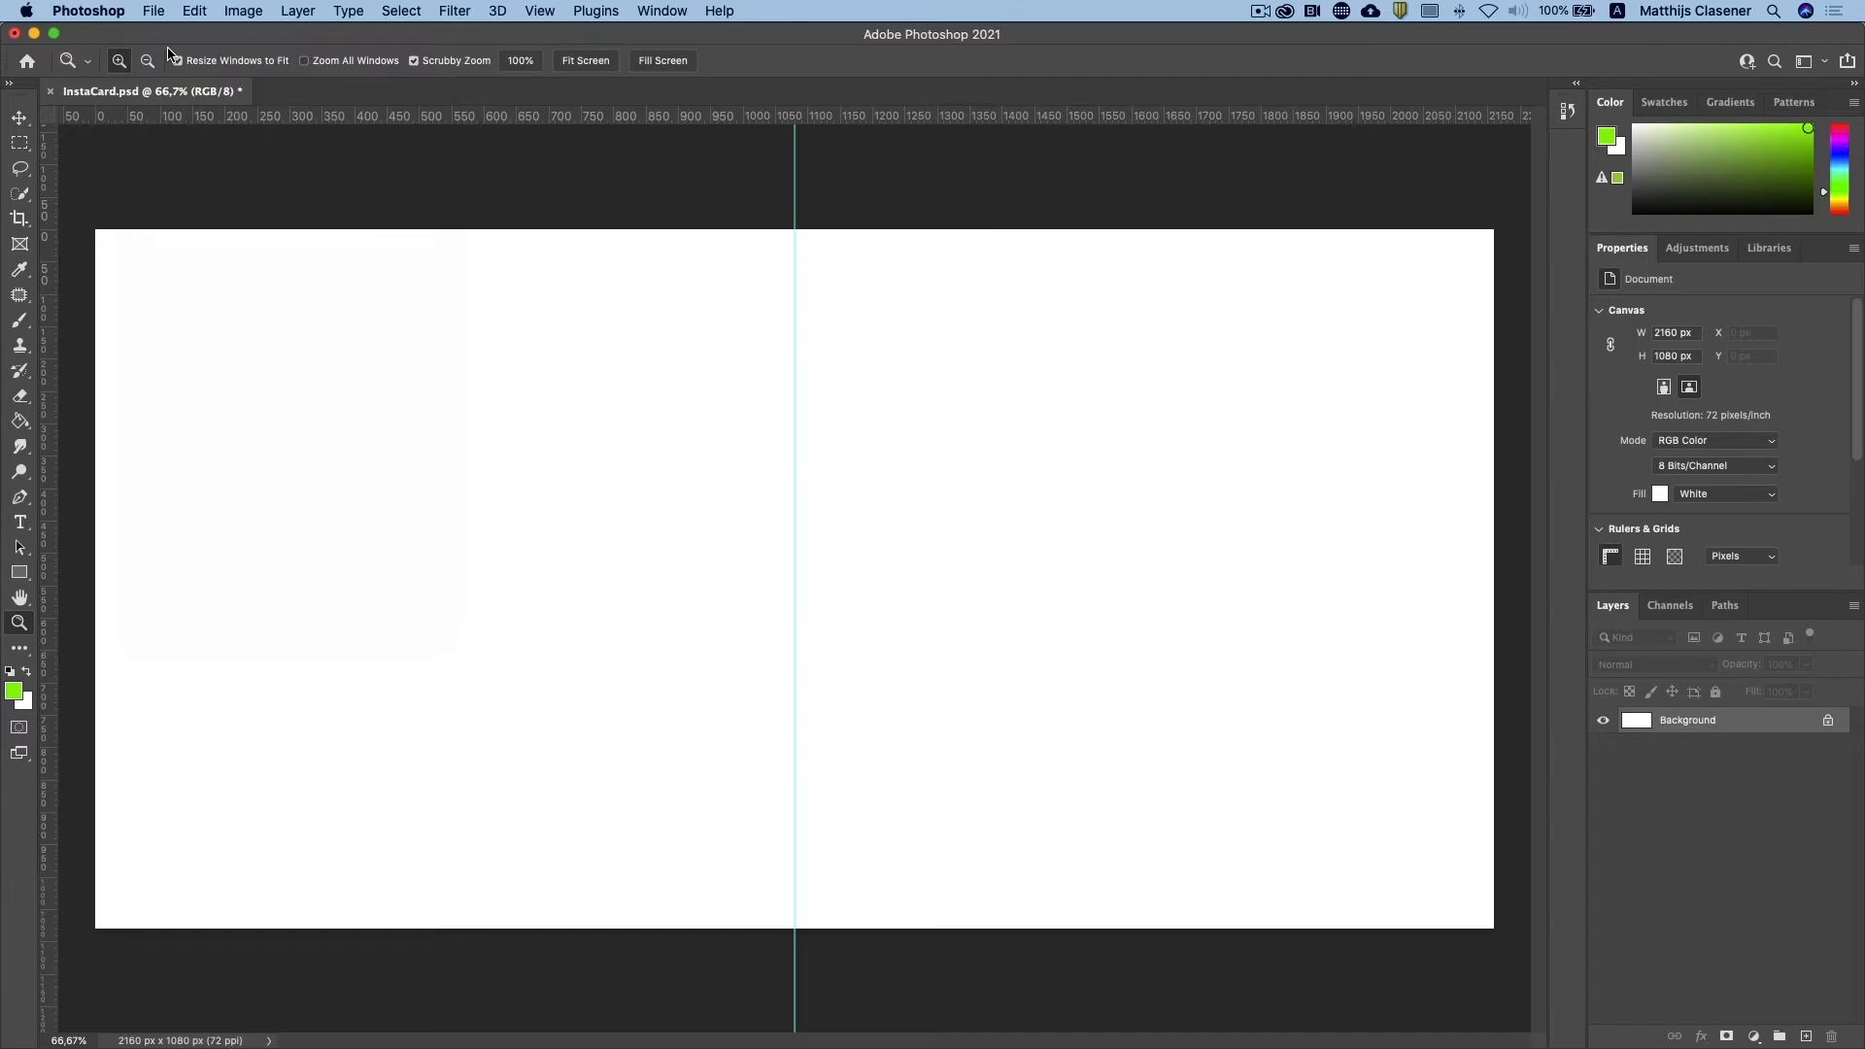
{"action": "left_click", "coordinate": [865, 194]}
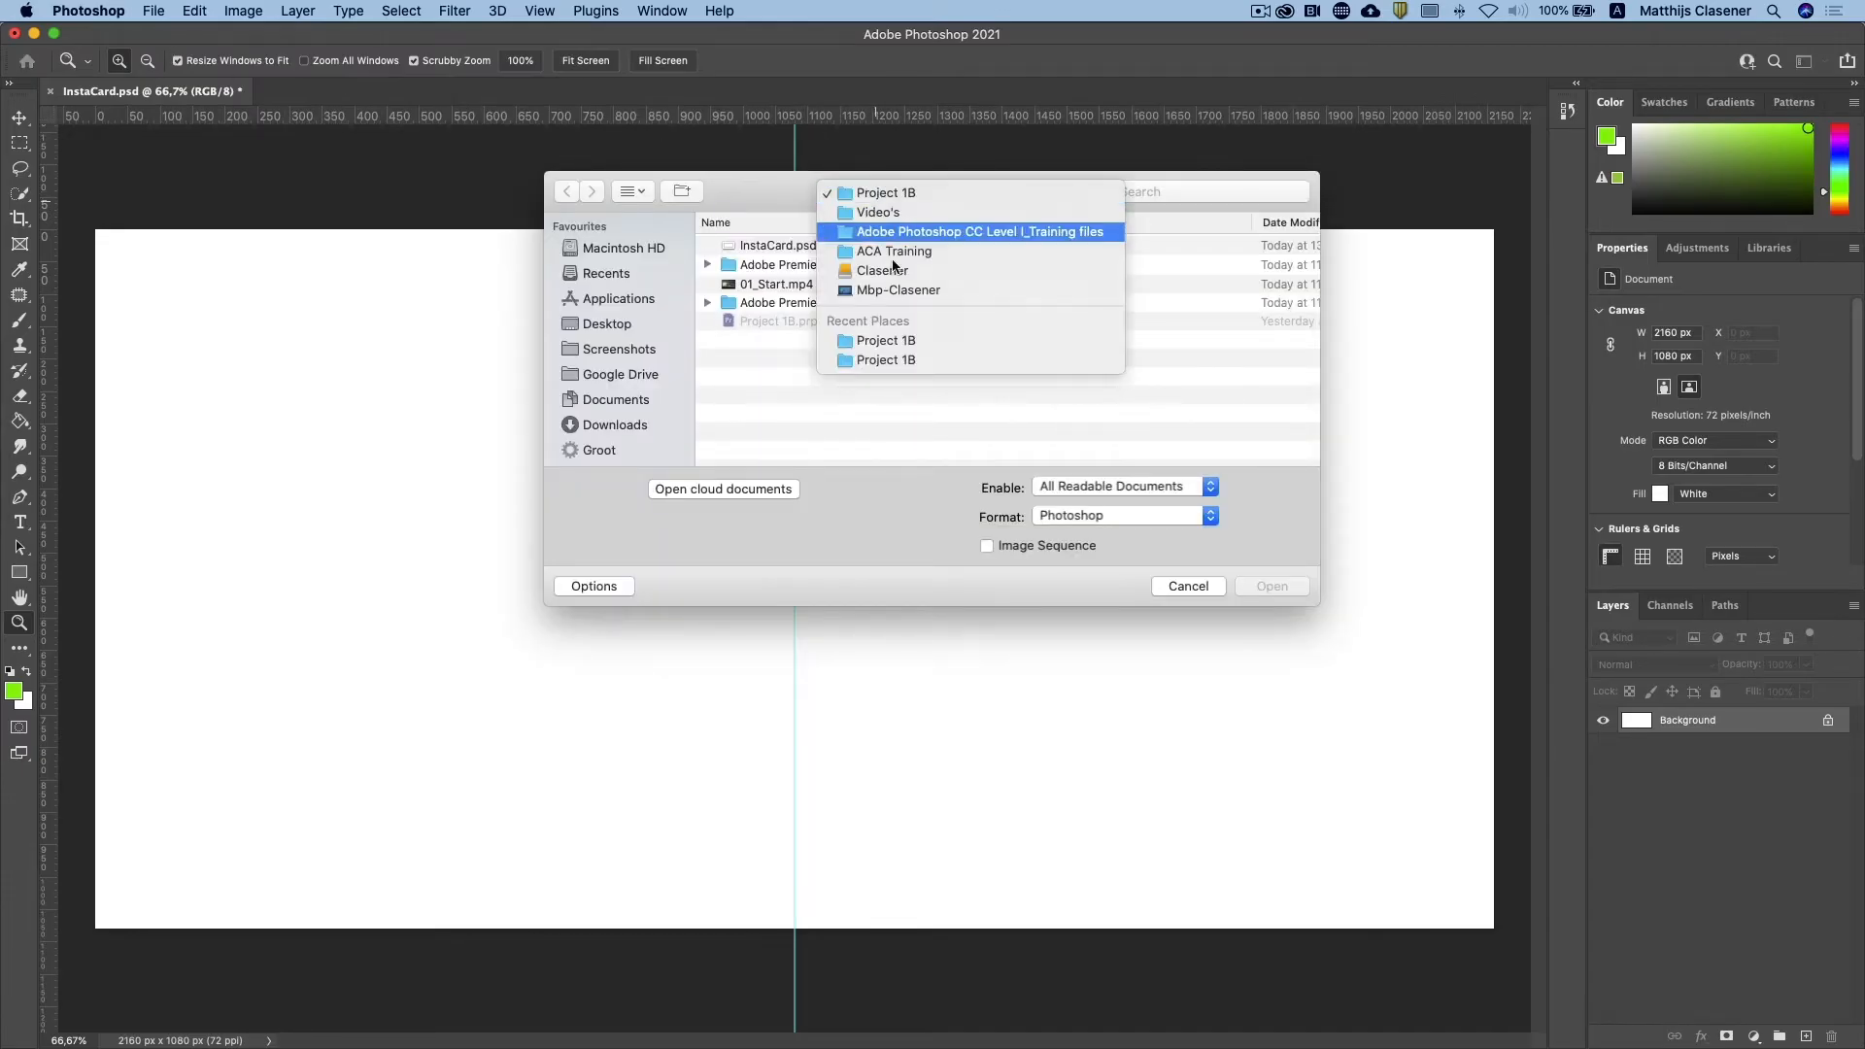
{"action": "left_click", "coordinate": [906, 360]}
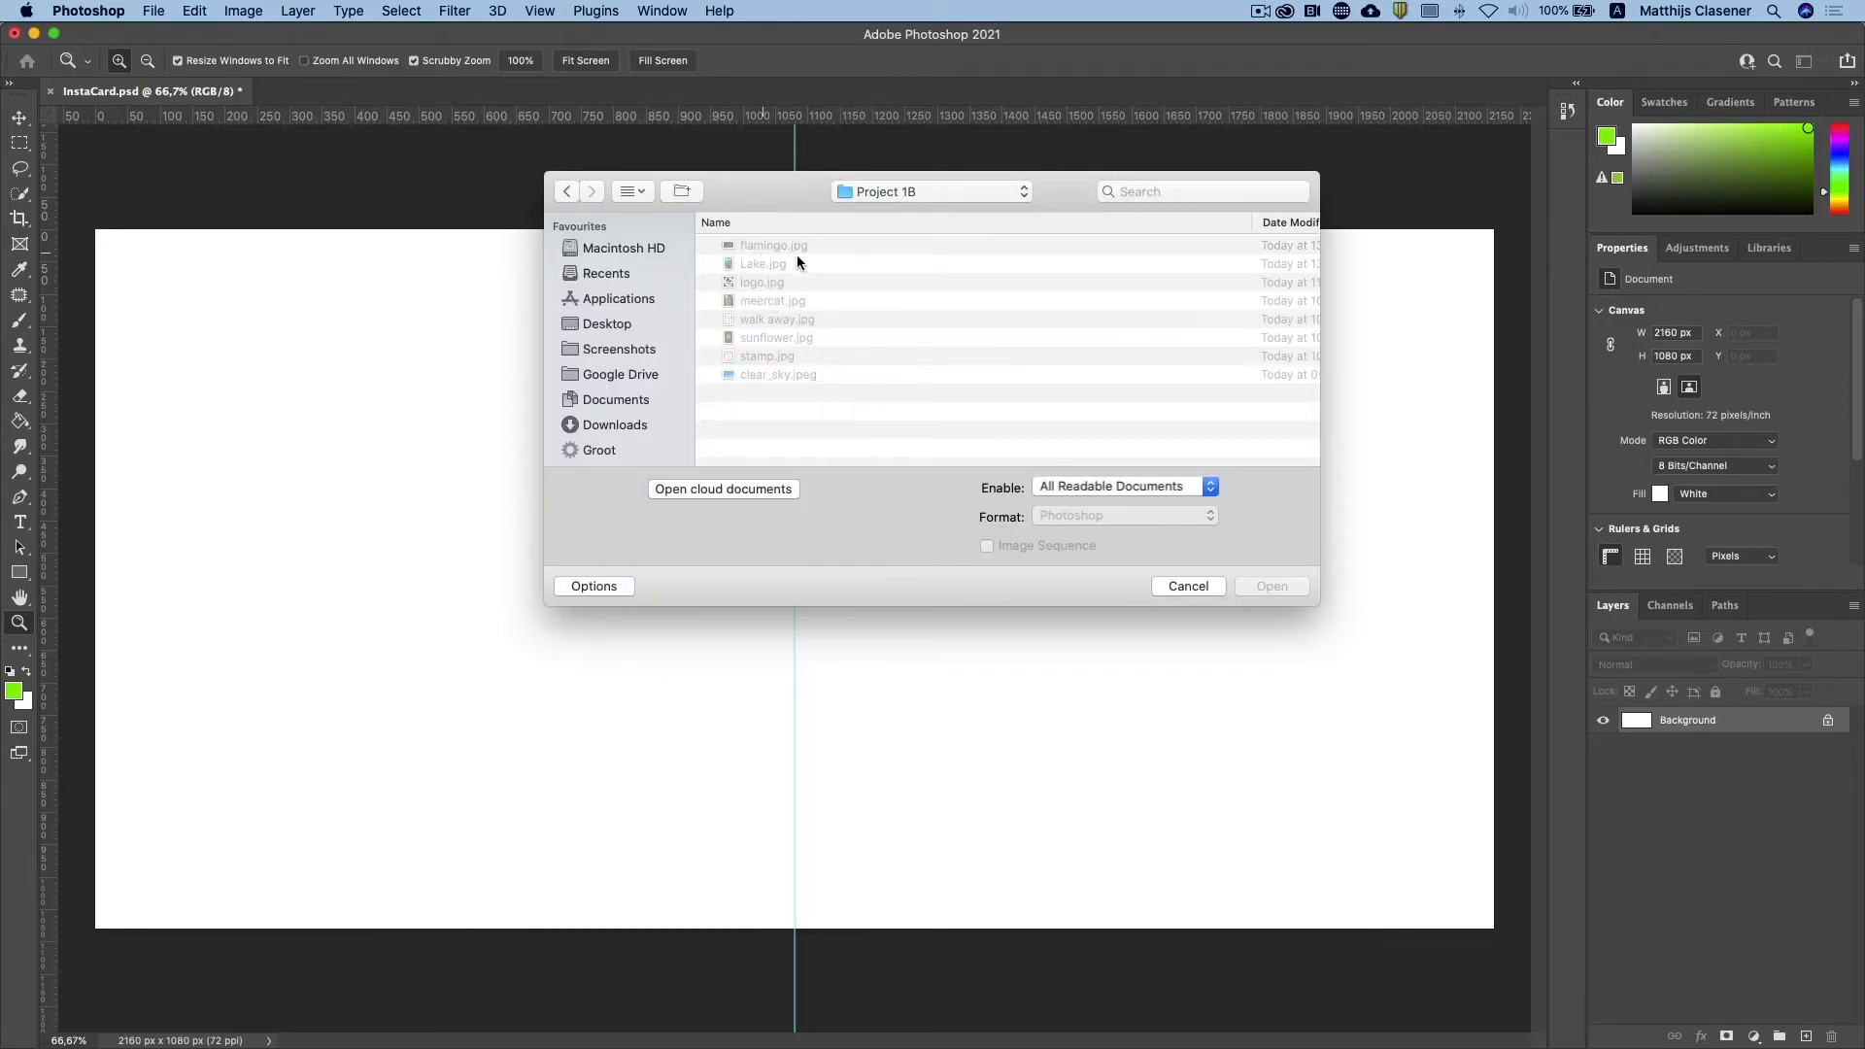
{"action": "left_click", "coordinate": [766, 265]}
{"action": "left_click", "coordinate": [1272, 587]}
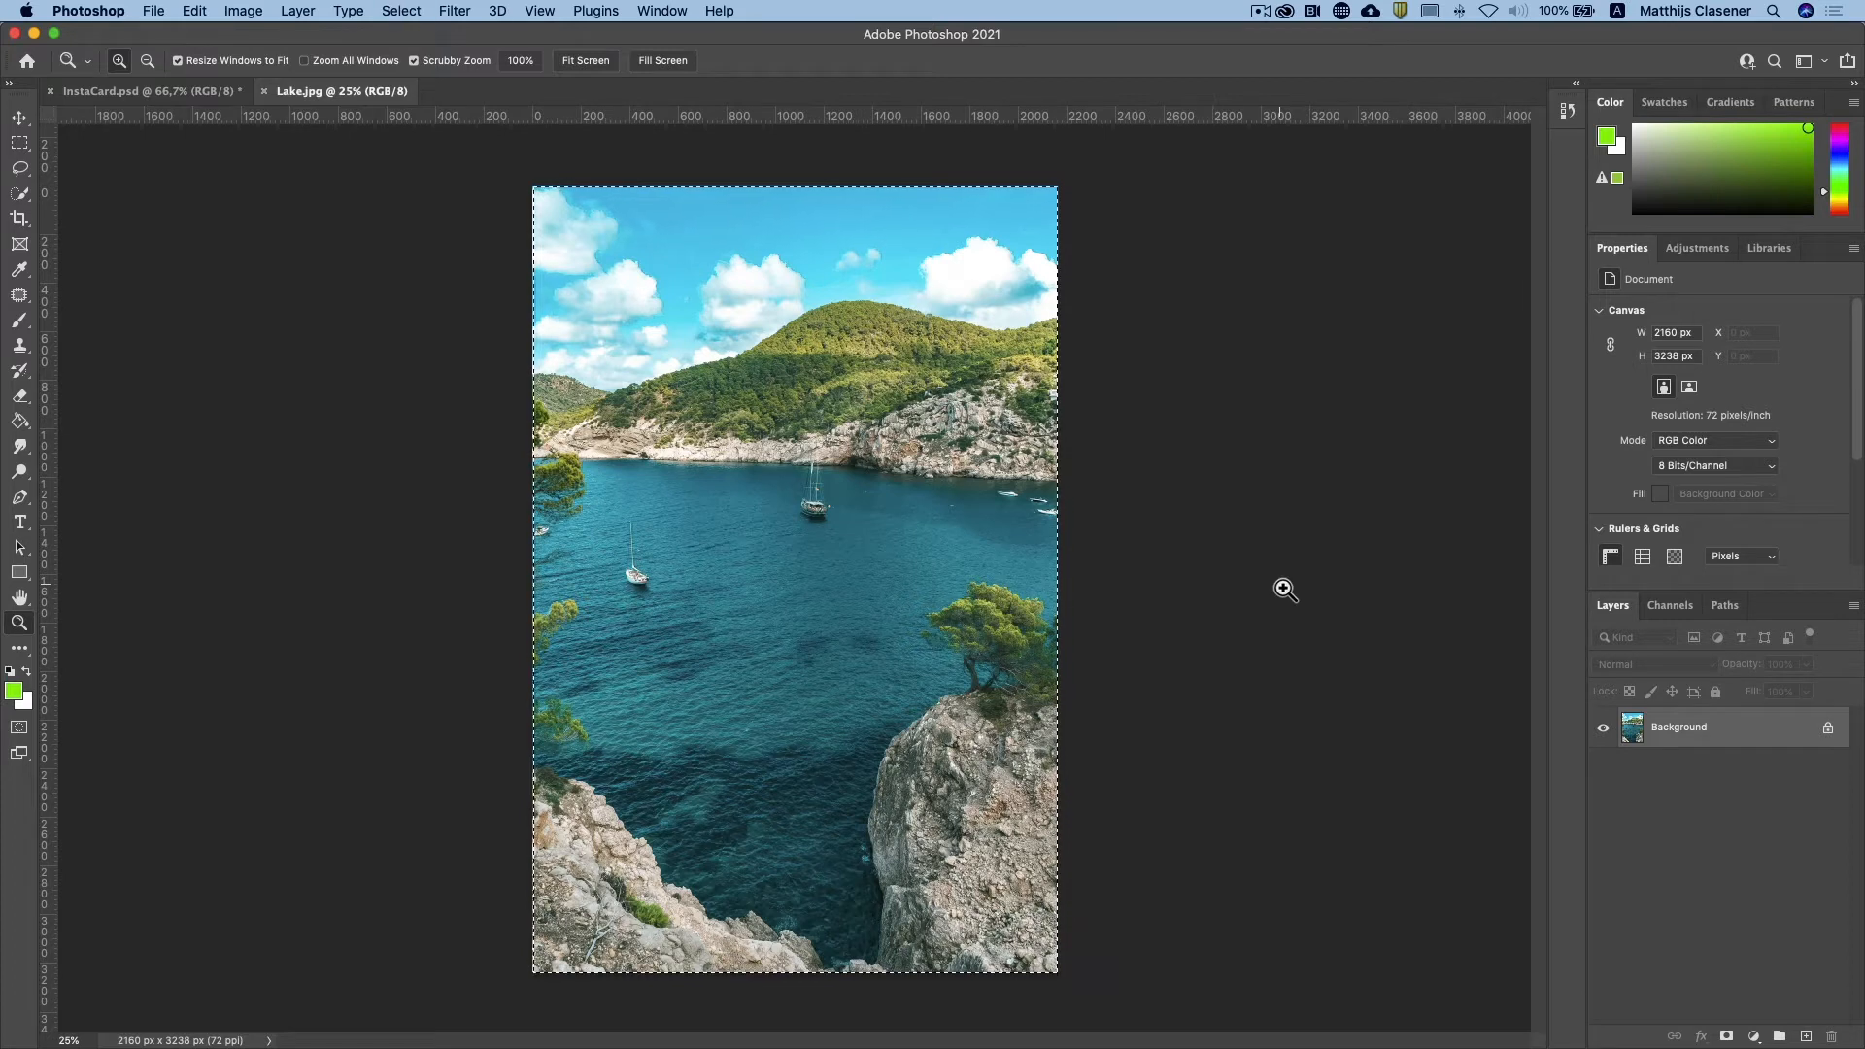
Step: Copy the entire lake image and paste it into InstaCard.psd as a new layer
{"action": "key", "text": "super+a"}
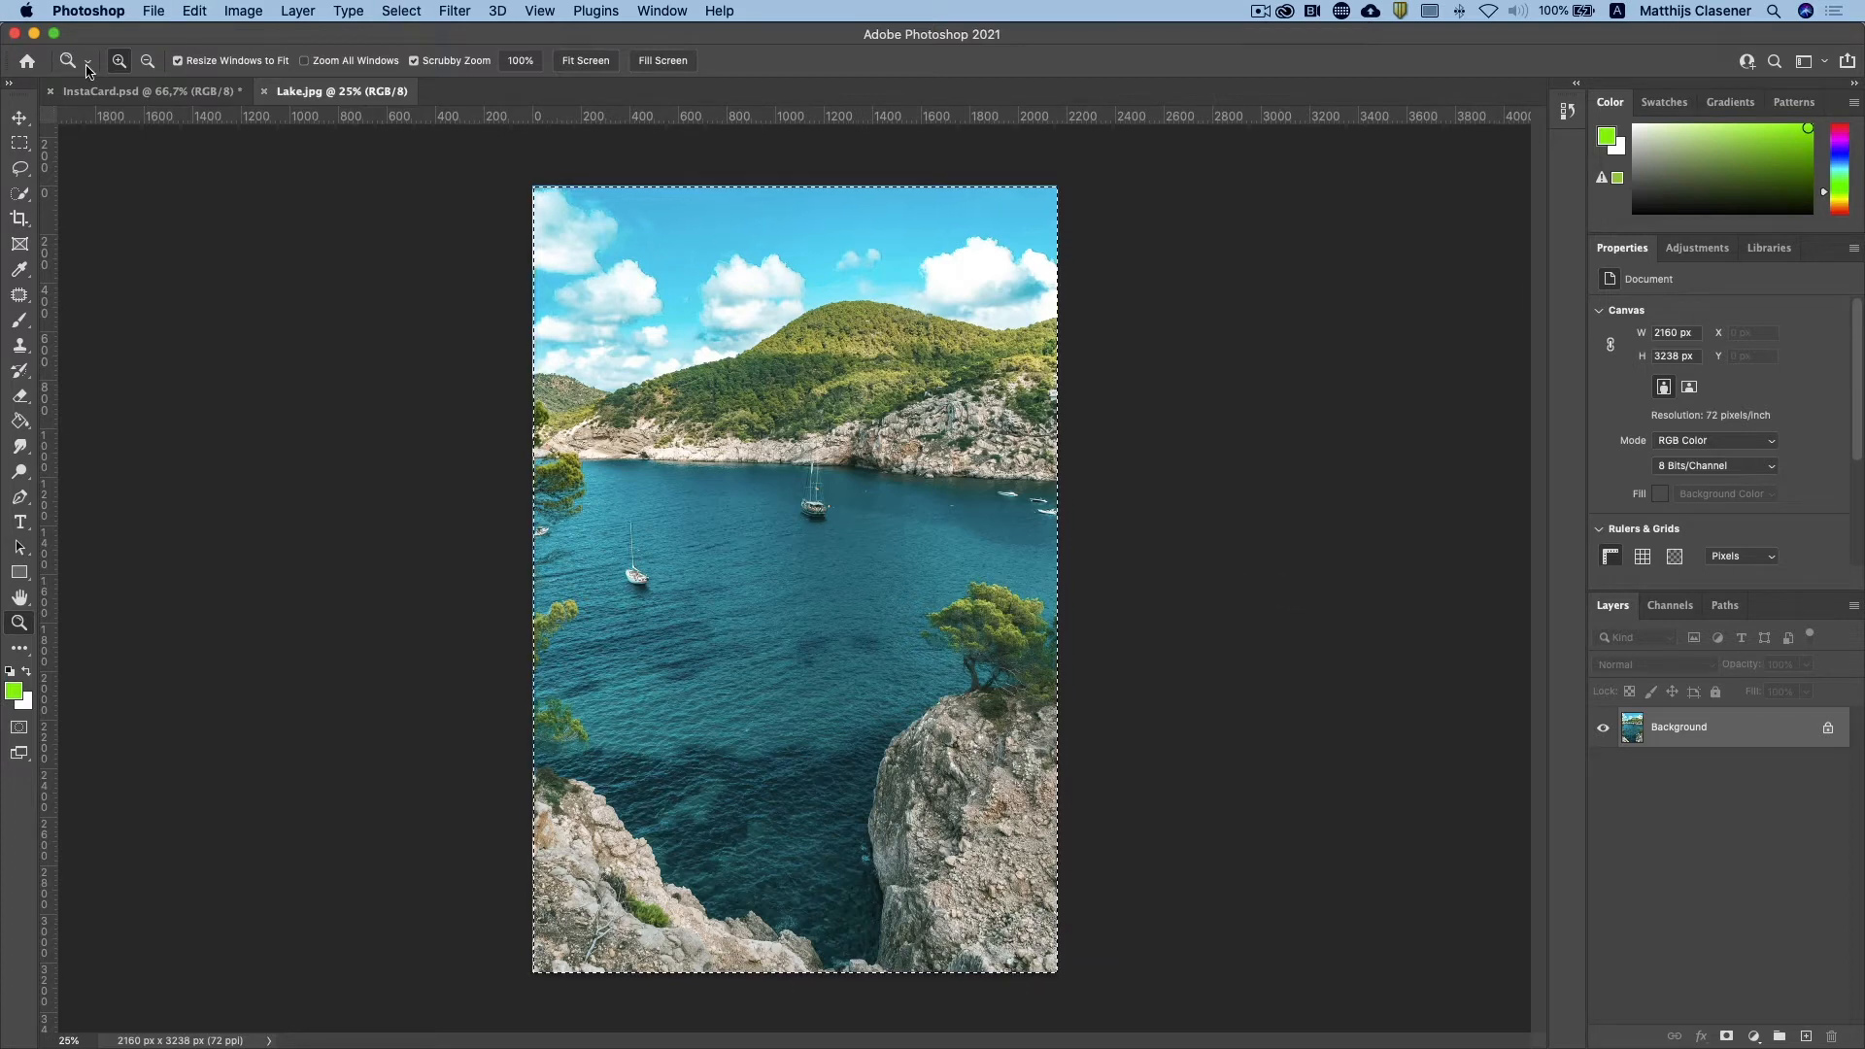
{"action": "left_click", "coordinate": [114, 93]}
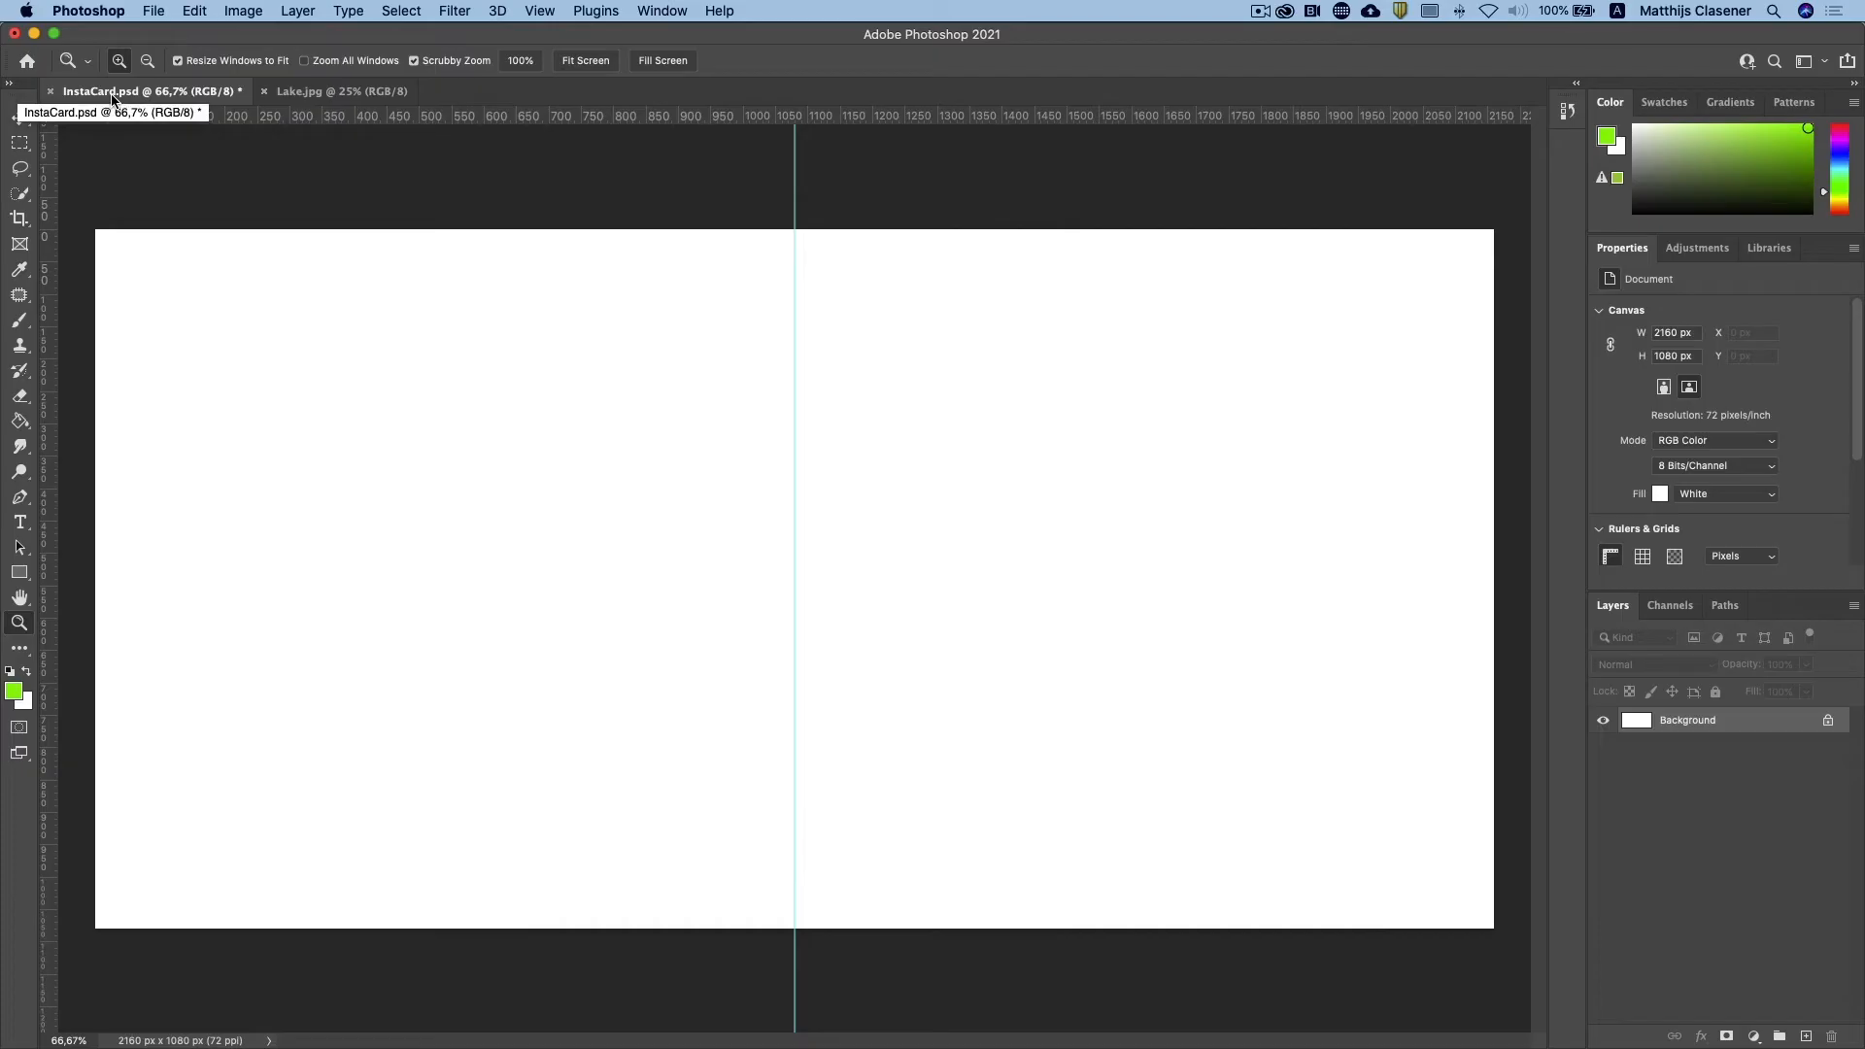
{"action": "key", "text": "super+v"}
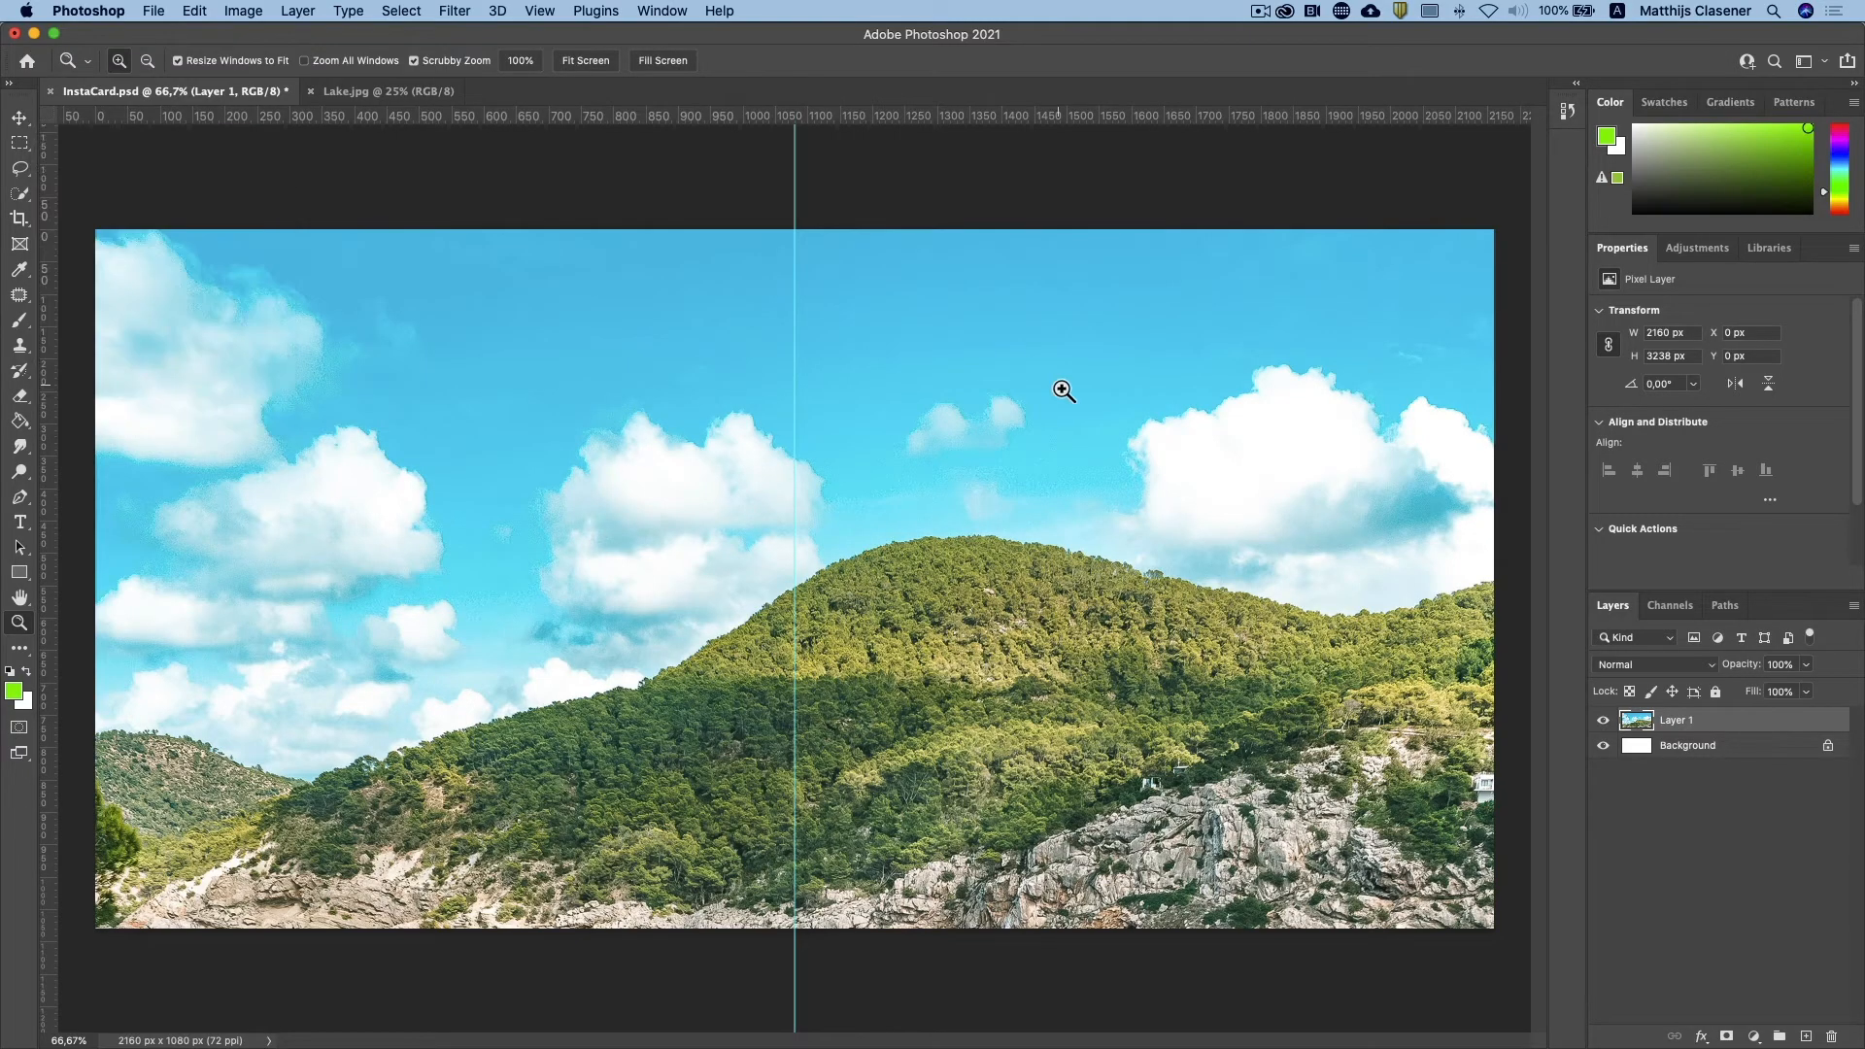
Step: Scale the lake layer to 50% and align it with the canvas's top-left corner so it fills the half left of the guide
{"action": "left_click", "coordinate": [19, 119]}
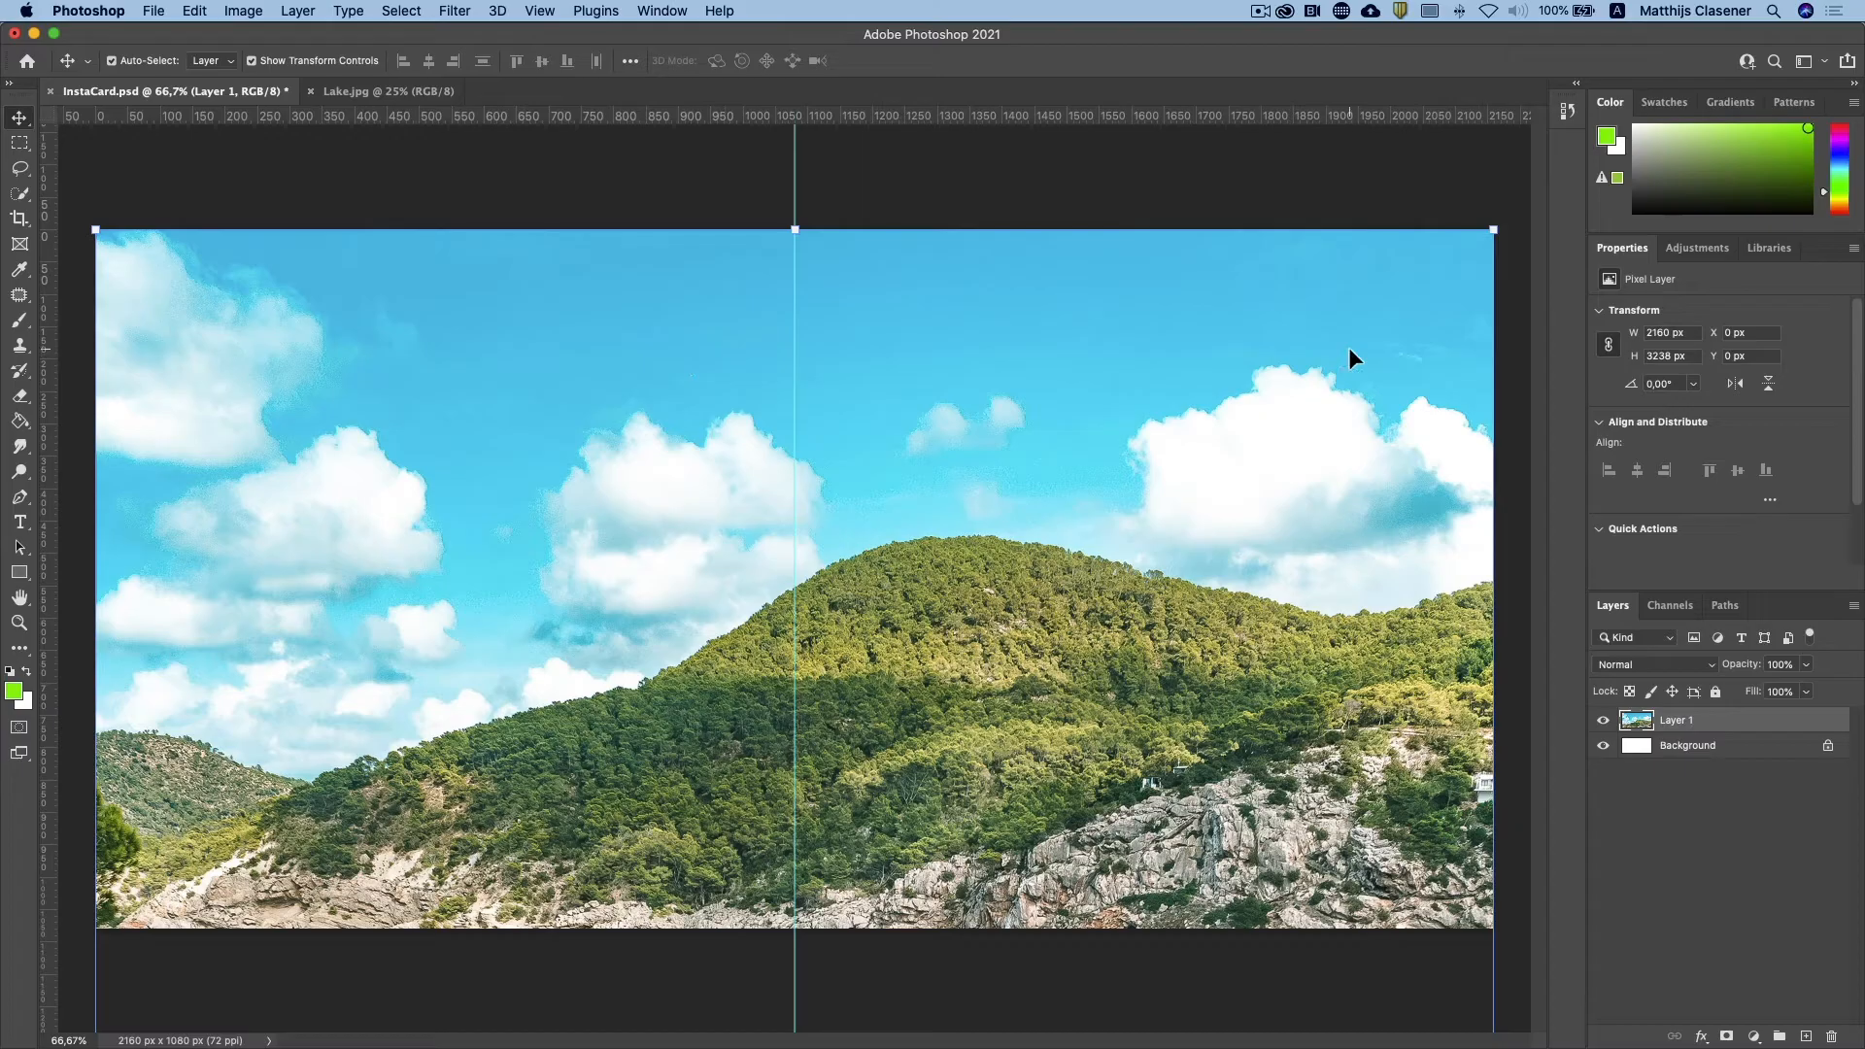
{"action": "left_click_drag", "start_coordinate": [1491, 228], "coordinate": [782, 870]}
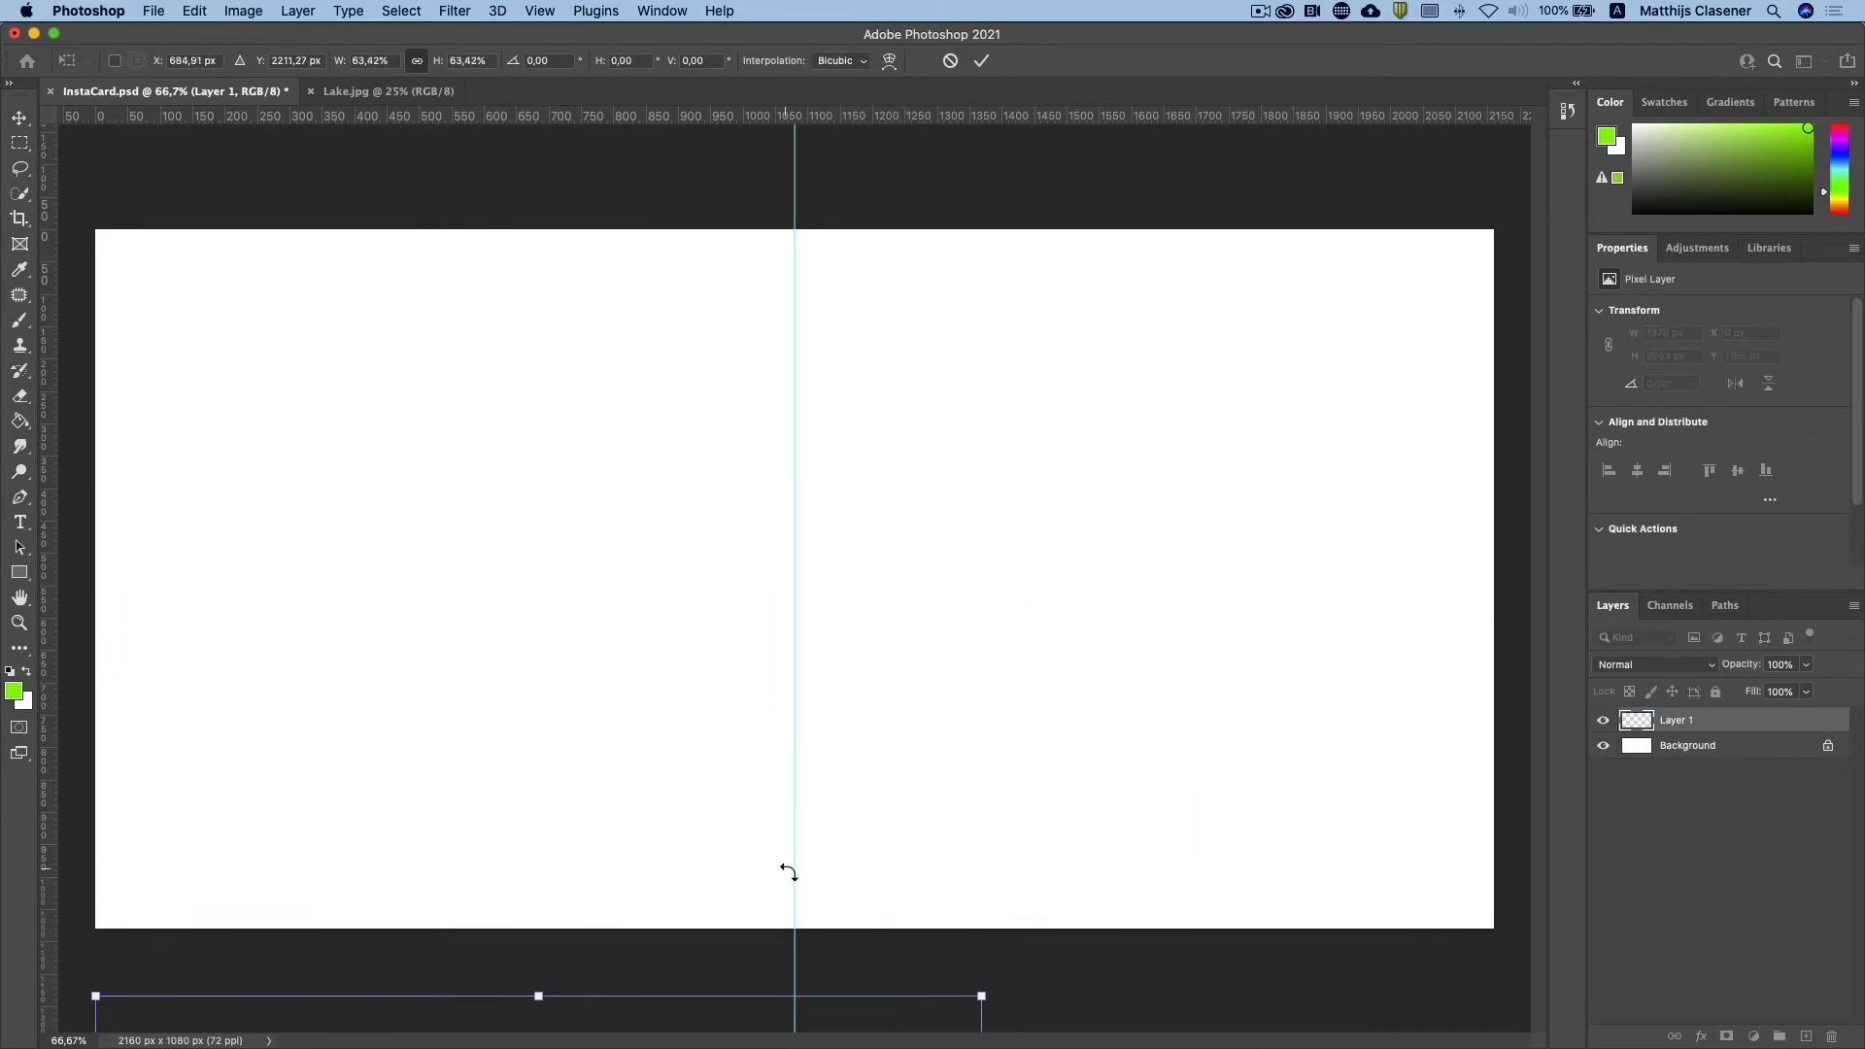
{"action": "left_click_drag", "start_coordinate": [696, 1010], "coordinate": [699, 251]}
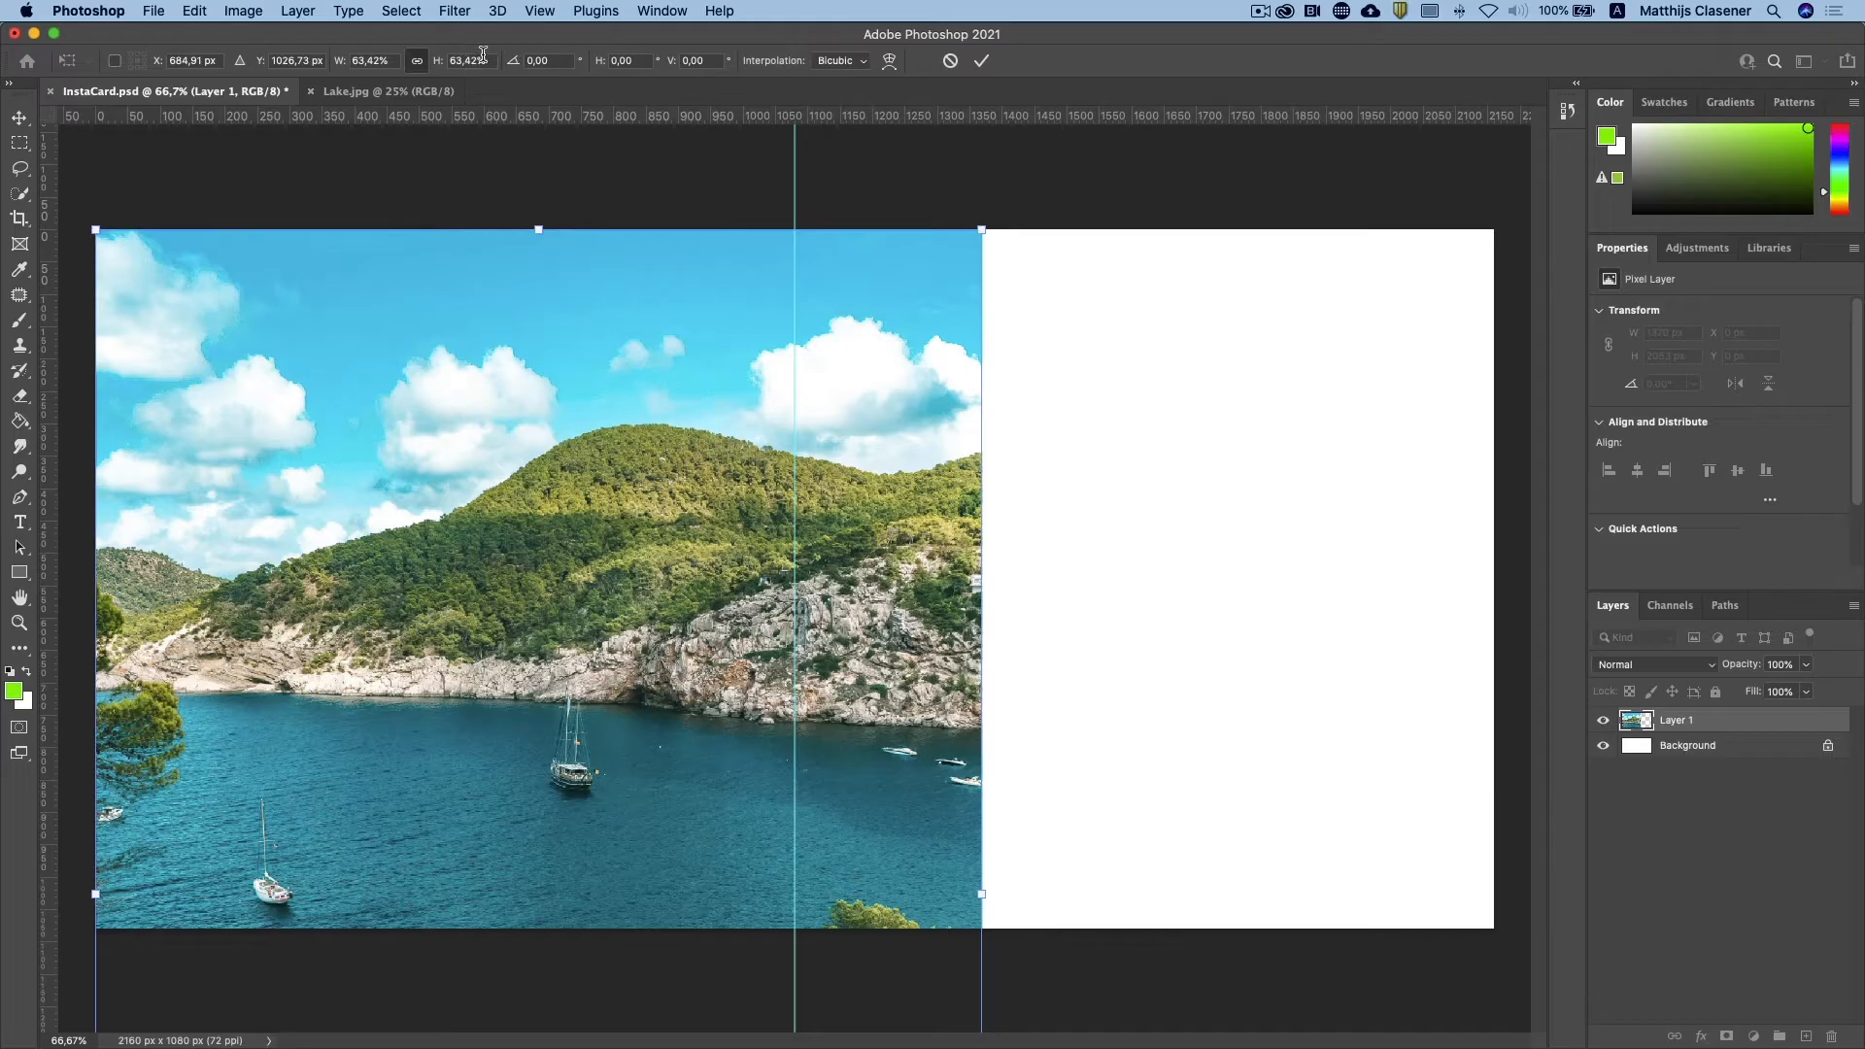
{"action": "left_click_drag", "start_coordinate": [493, 60], "coordinate": [444, 60]}
{"action": "type", "text": "50"}
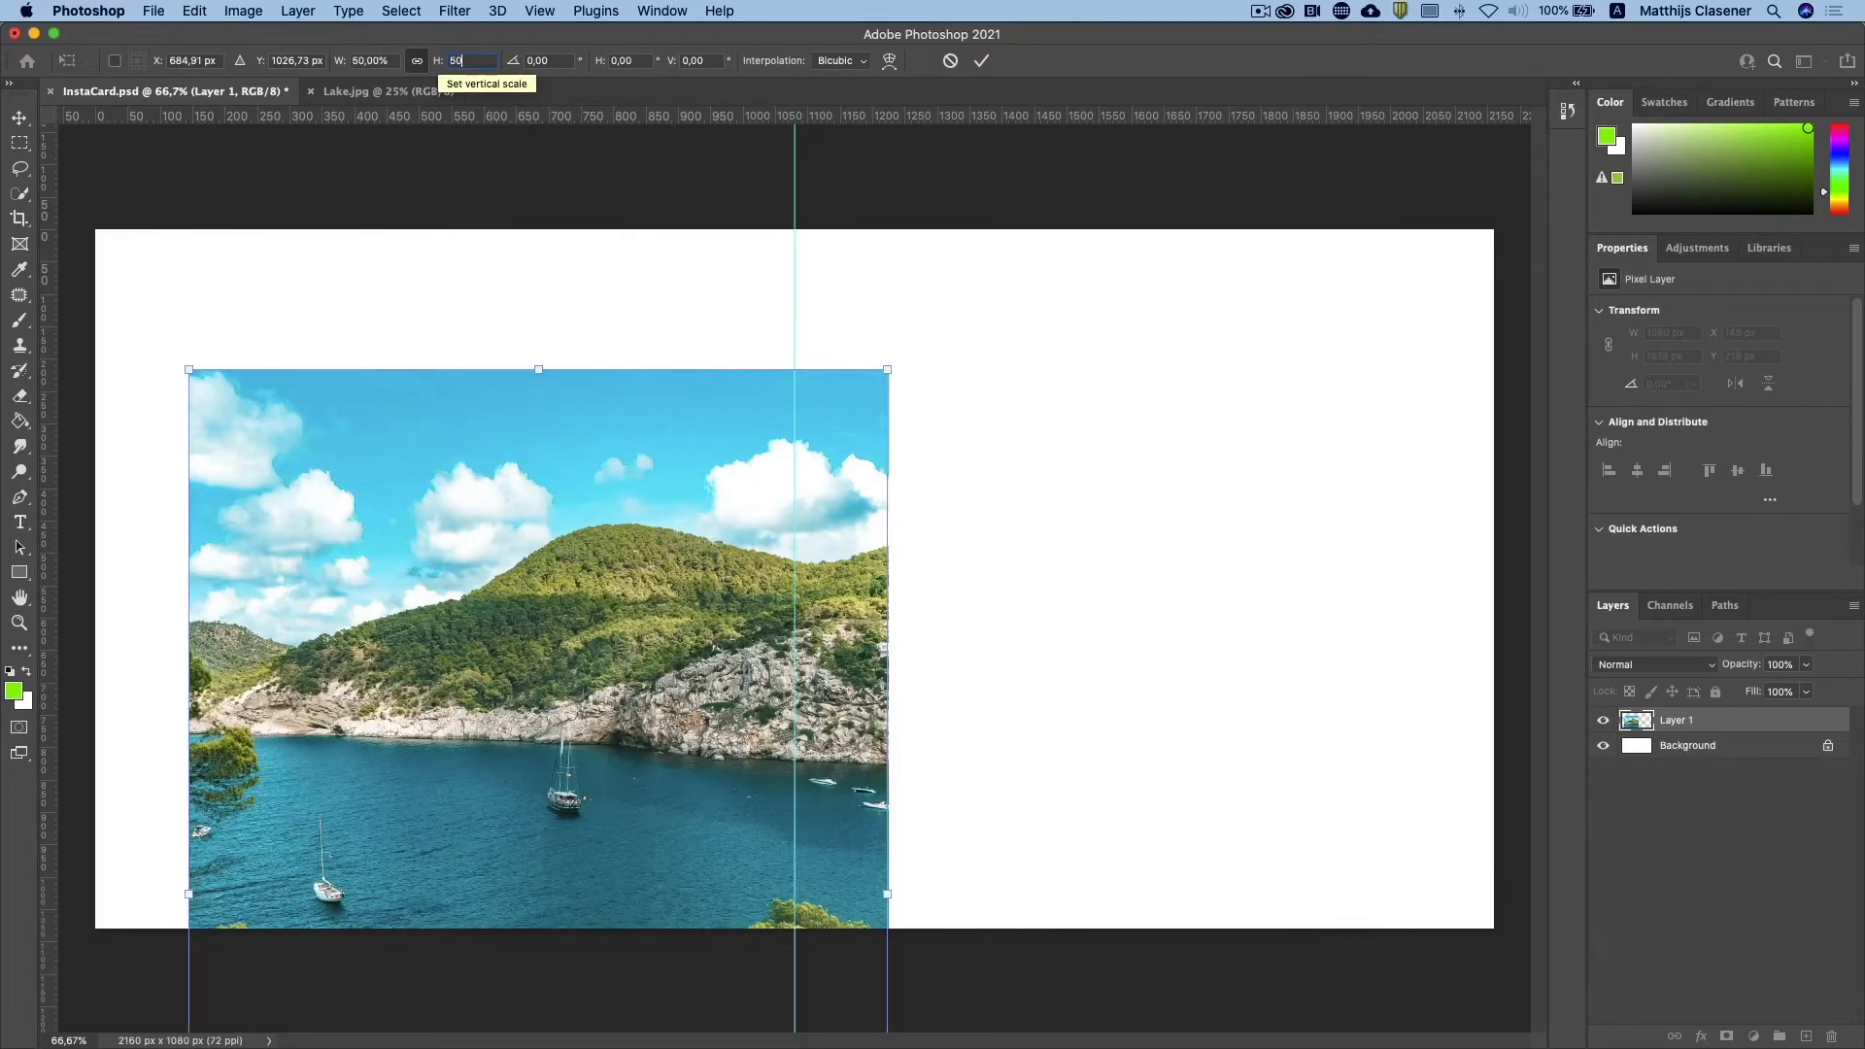
{"action": "left_click_drag", "start_coordinate": [641, 533], "coordinate": [549, 405]}
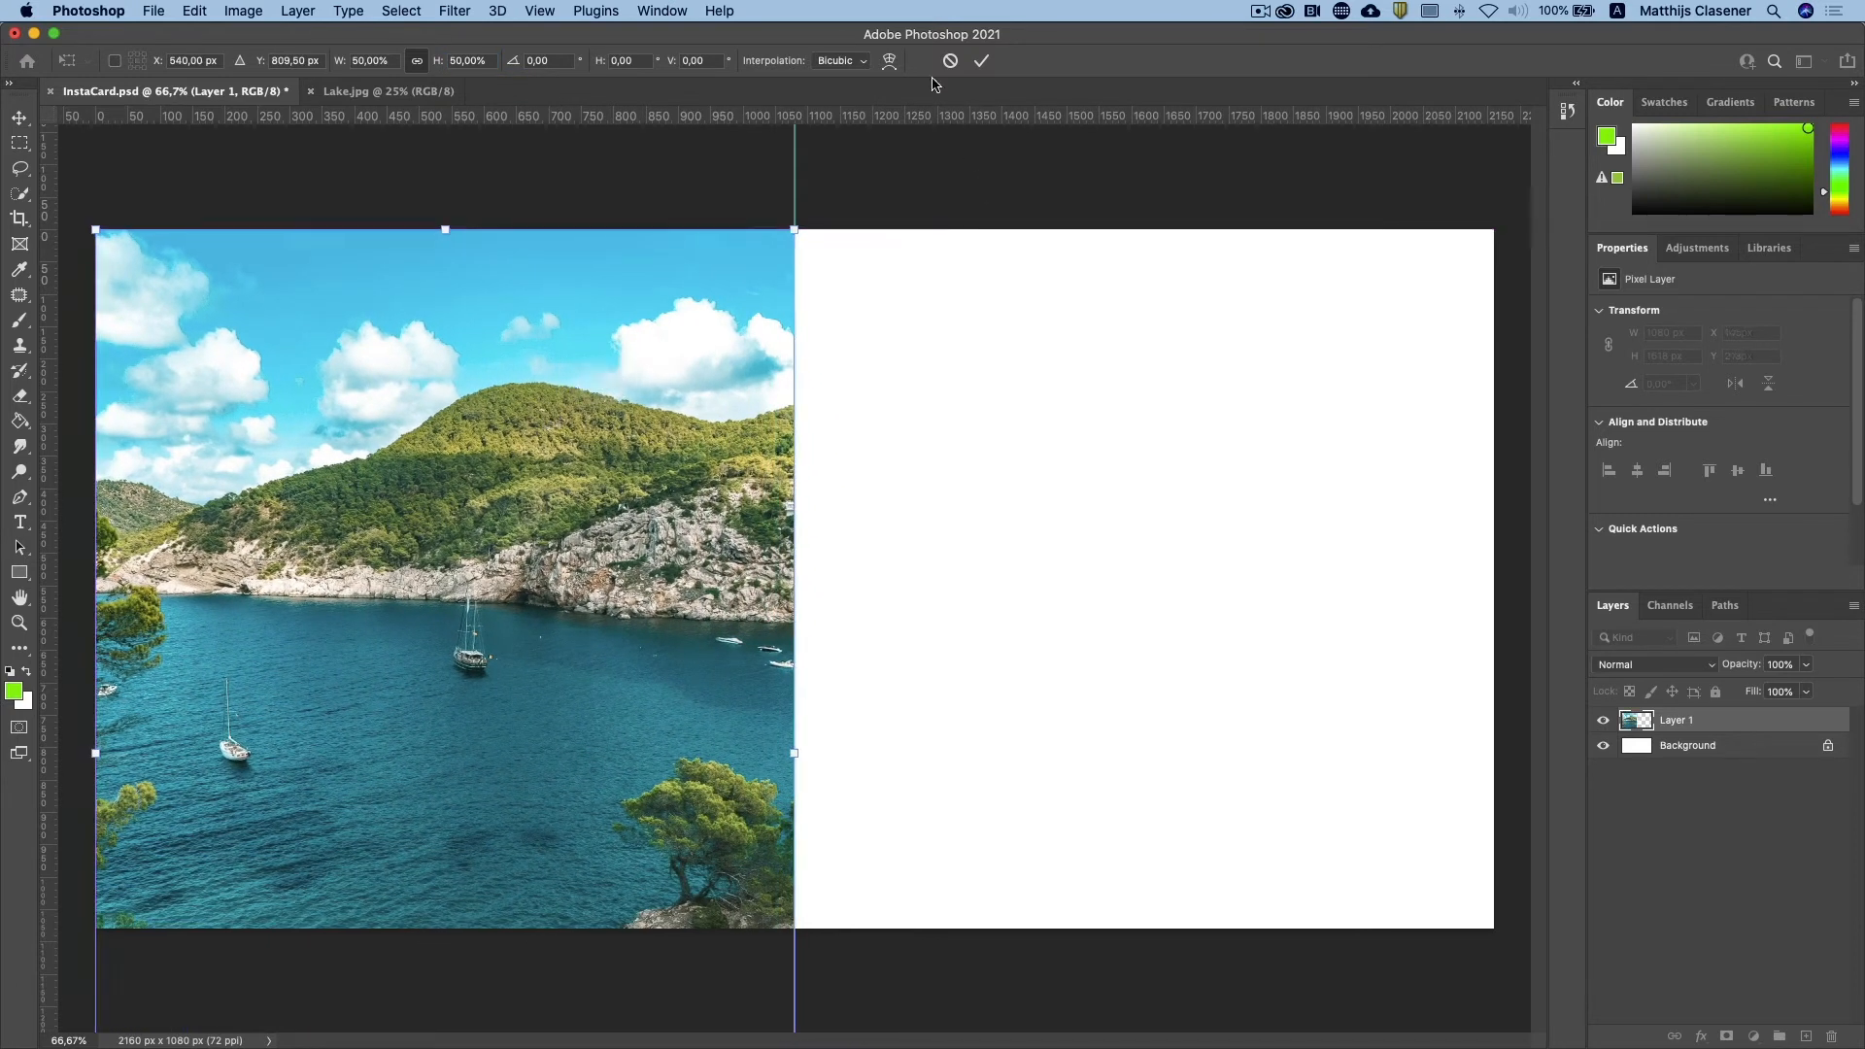
{"action": "left_click", "coordinate": [981, 60]}
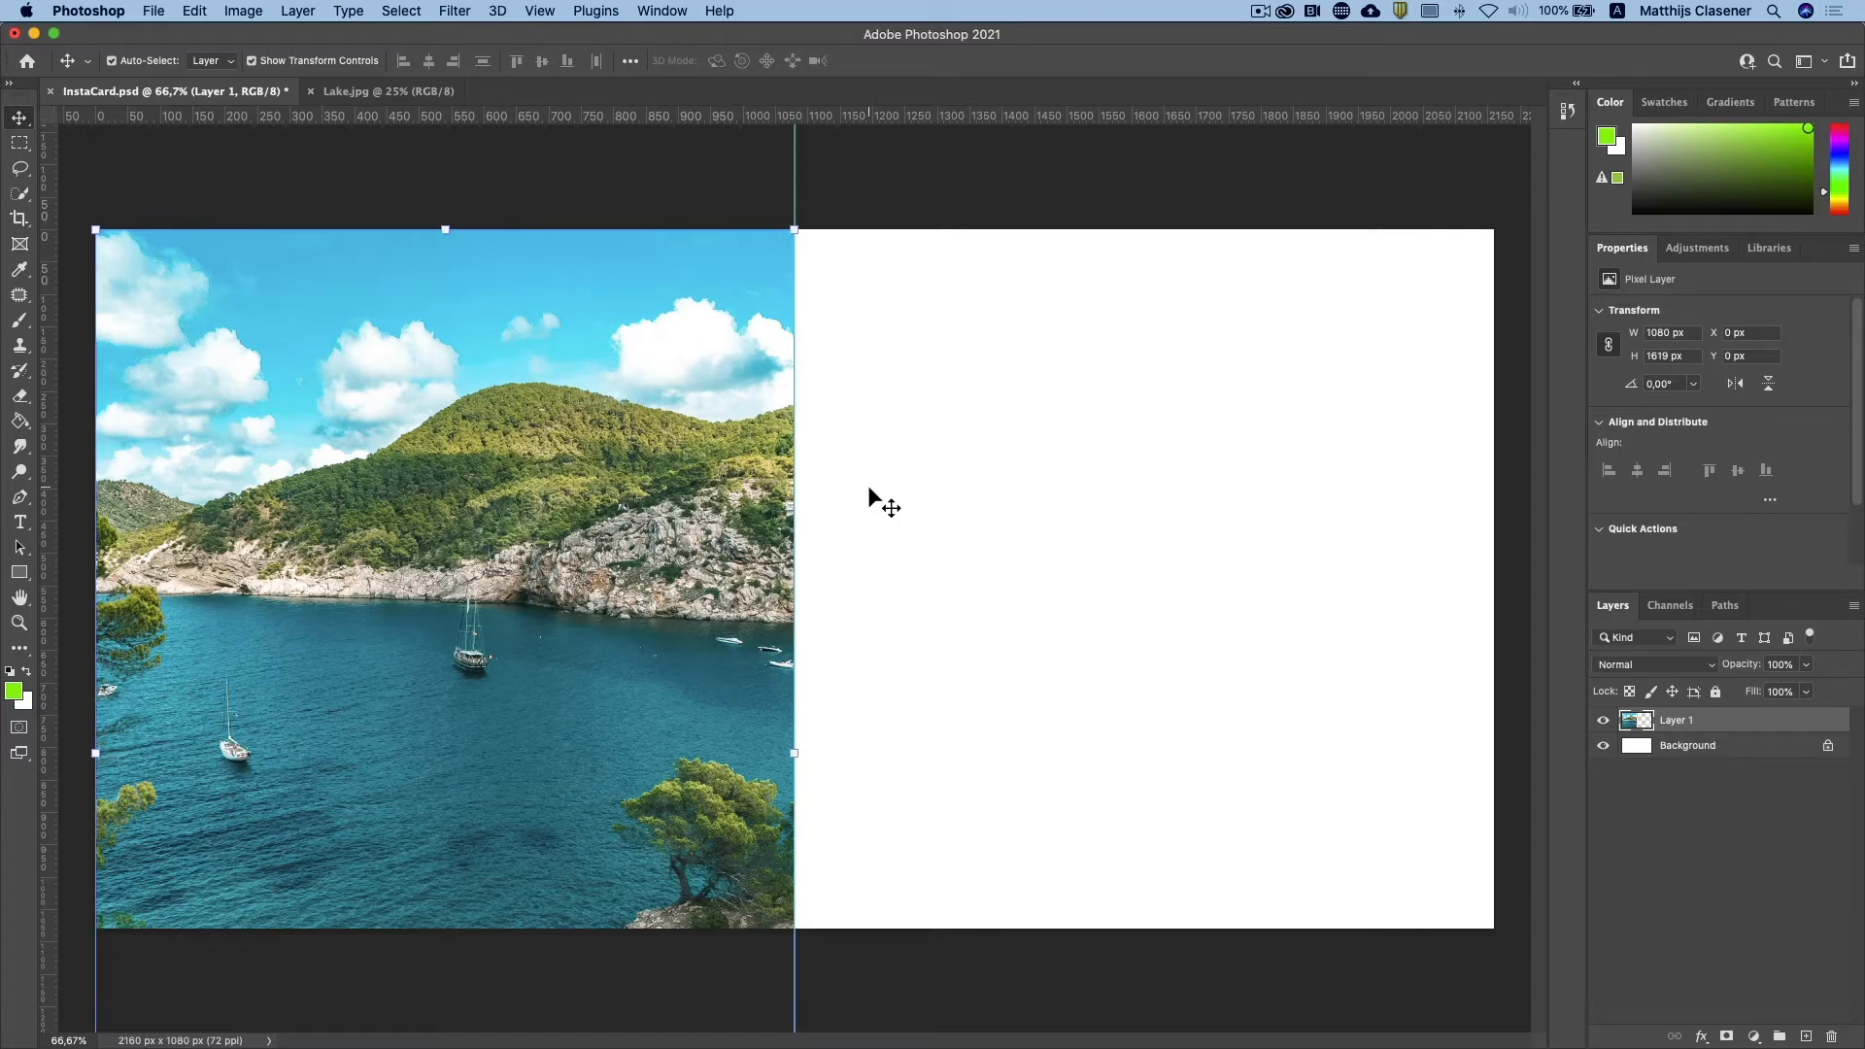
{"action": "left_click", "coordinate": [345, 204]}
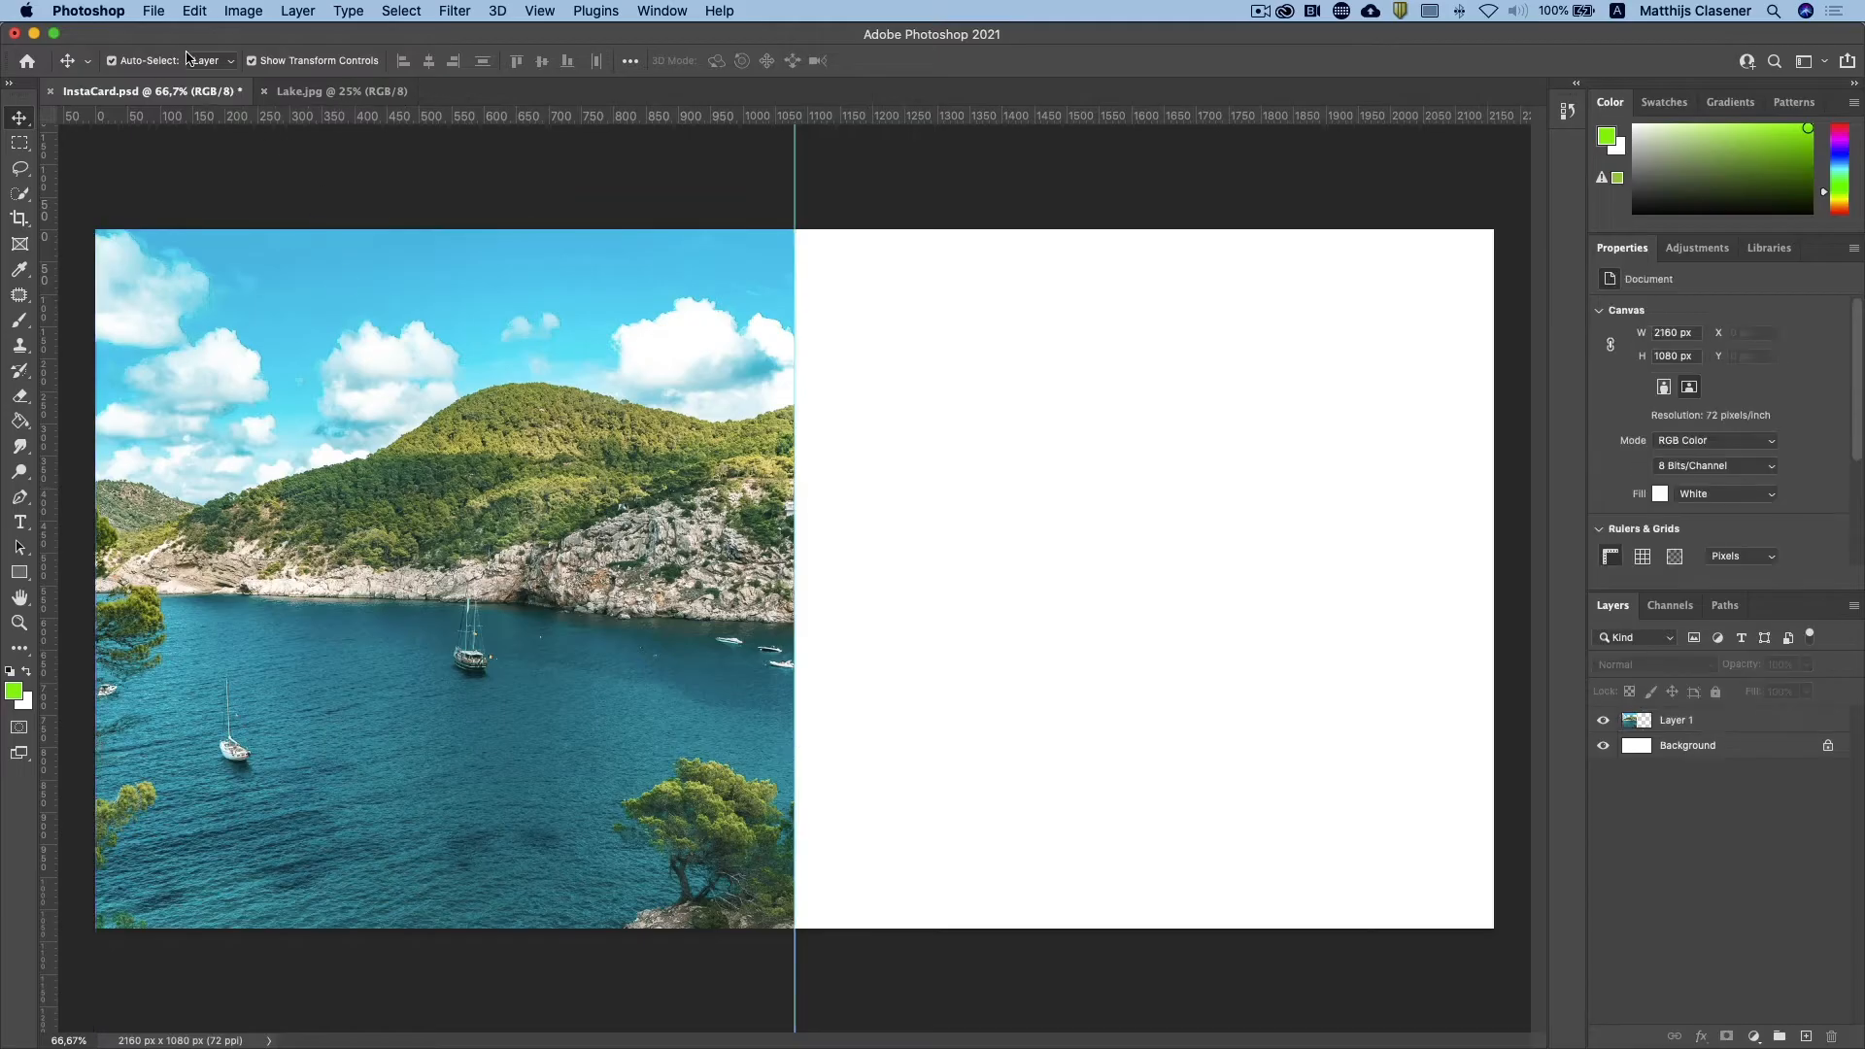
Step: Open the image flamingo.jpg from the same project folder
{"action": "left_click", "coordinate": [154, 11]}
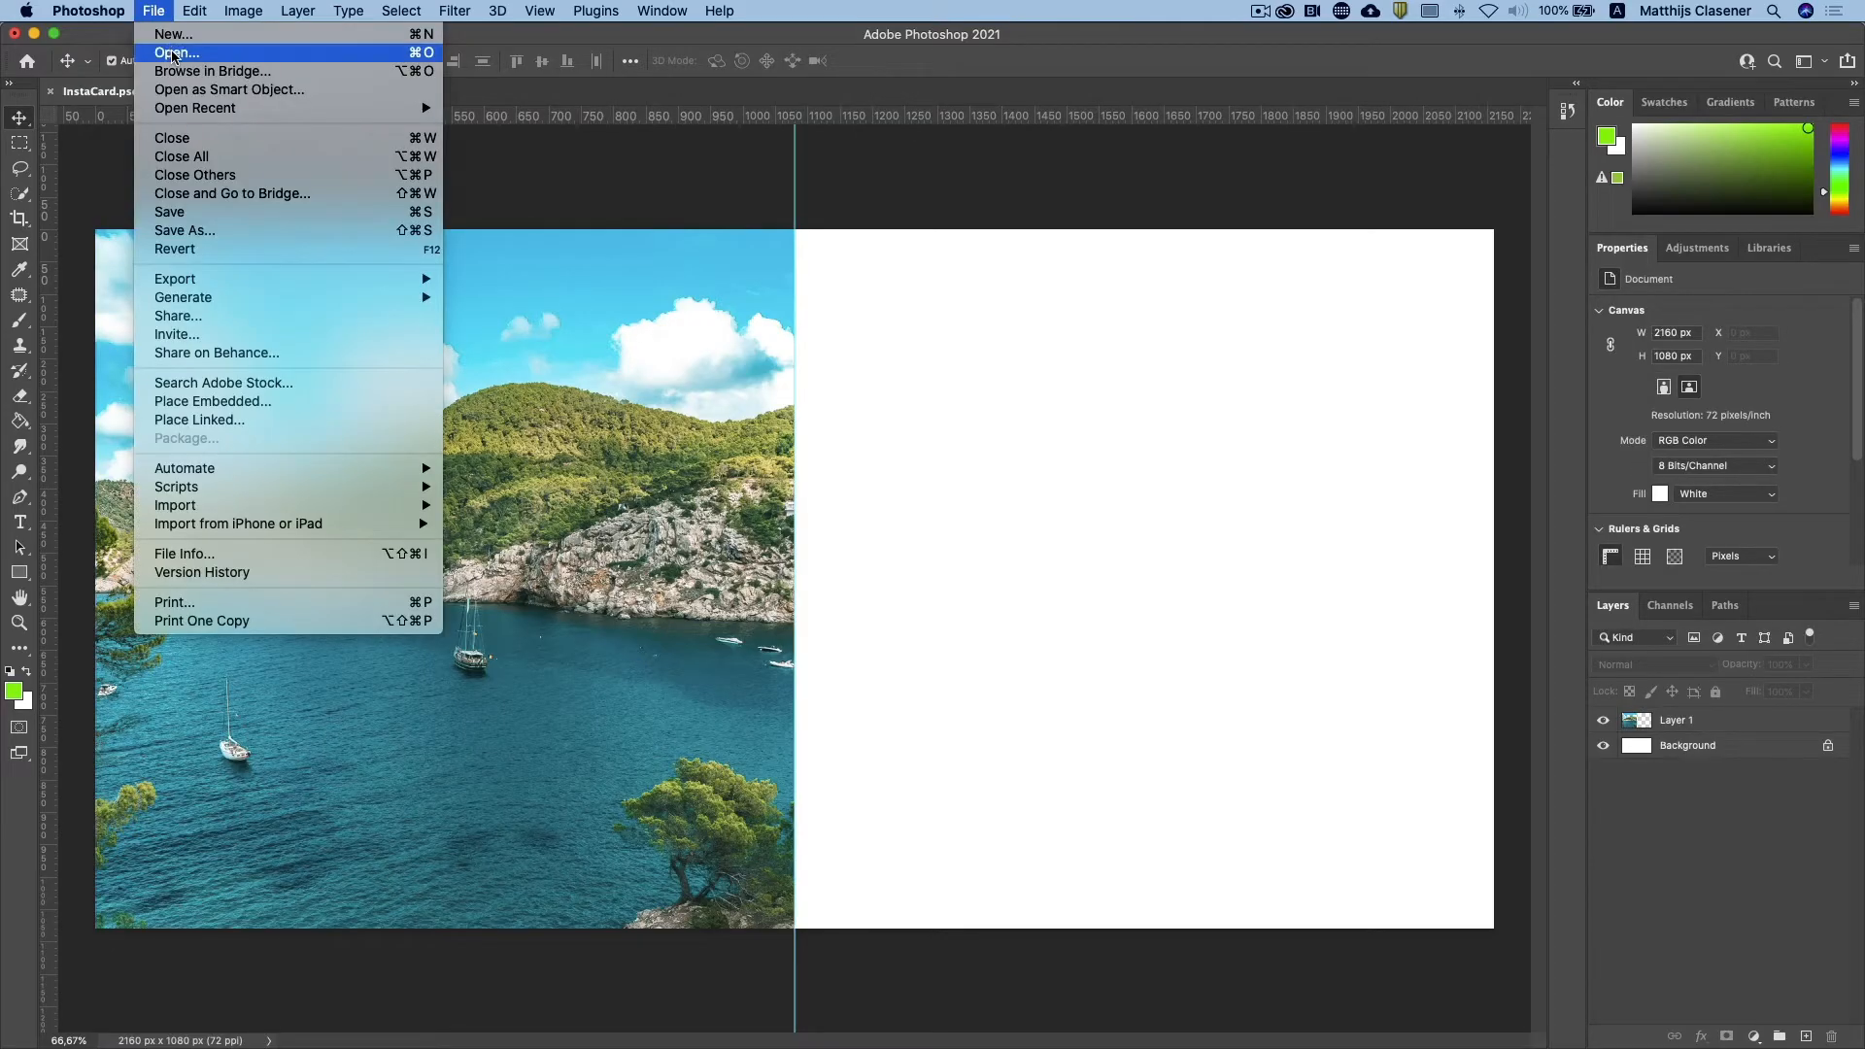
{"action": "left_click", "coordinate": [171, 56]}
{"action": "double_click", "coordinate": [767, 241]}
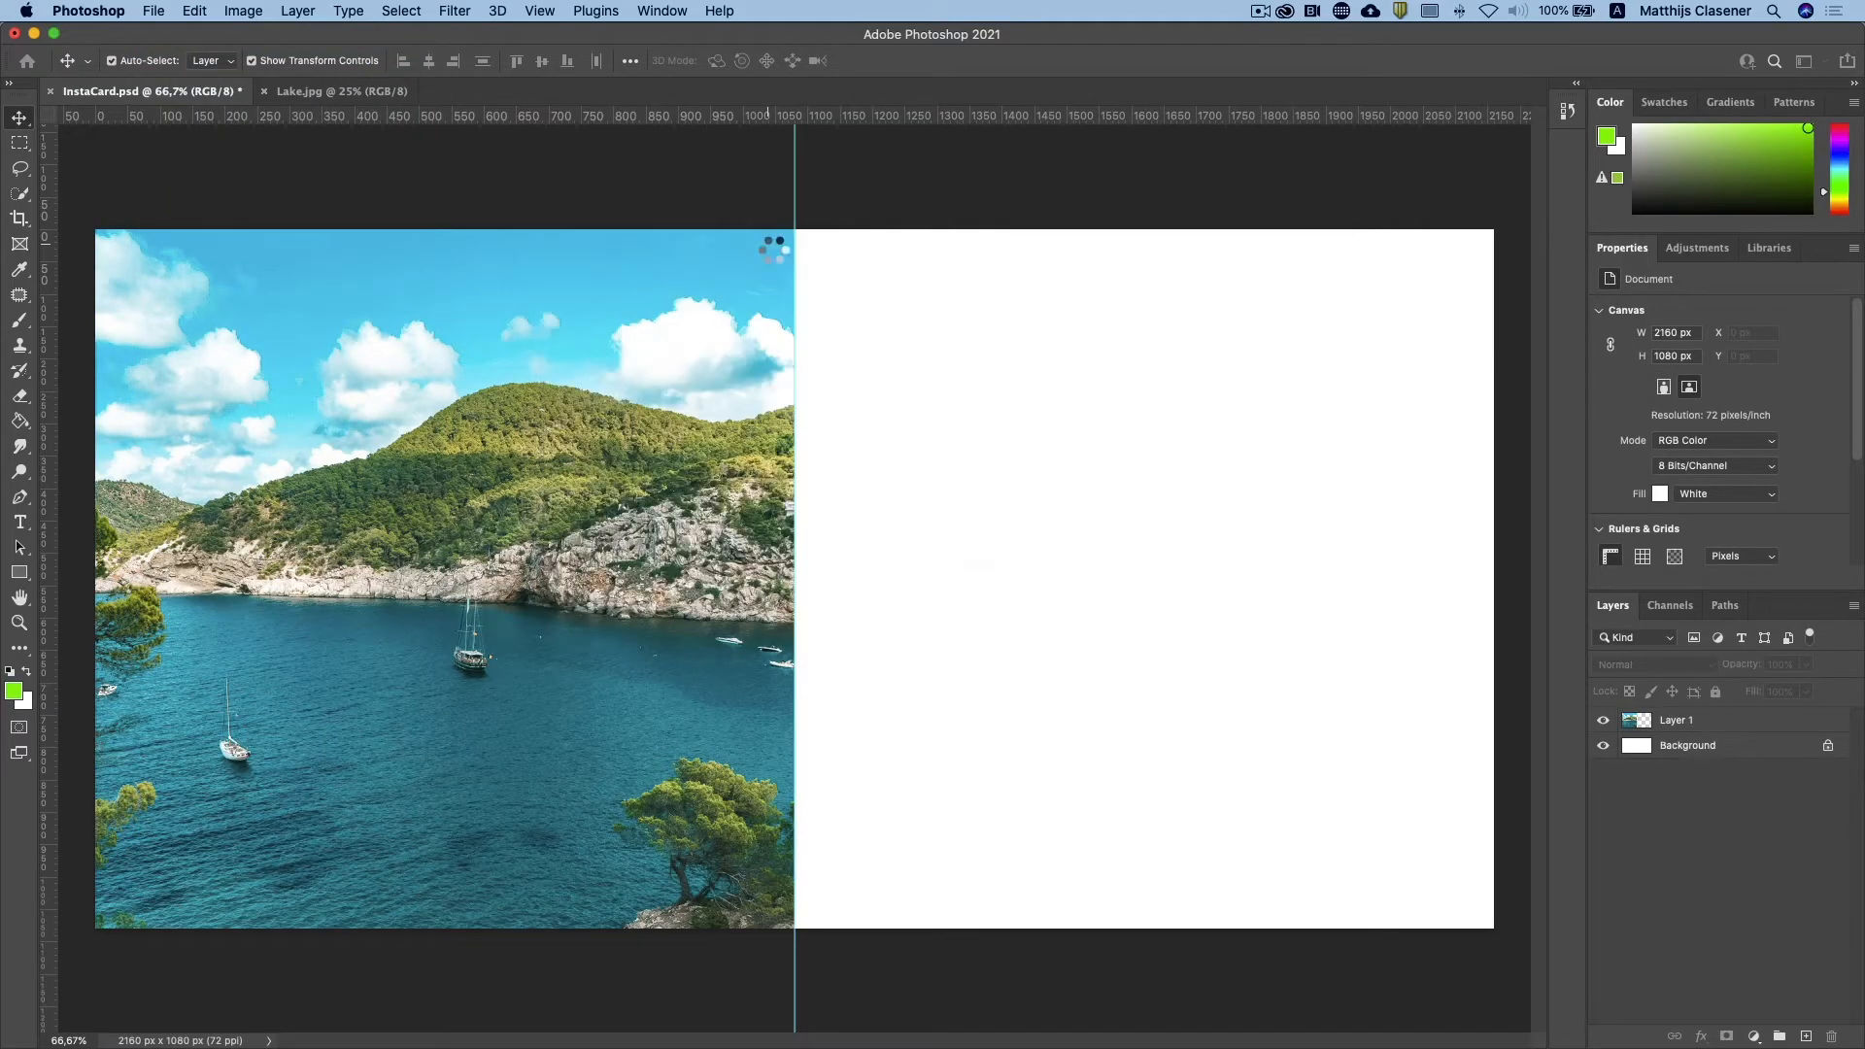
Step: Bring the flamingo image into InstaCard.psd at about X 848 px, Y 0 px, and stack its layer beneath the lake layer
{"action": "left_click_drag", "start_coordinate": [1649, 735], "coordinate": [863, 460]}
{"action": "left_click_drag", "start_coordinate": [954, 288], "coordinate": [1261, 414]}
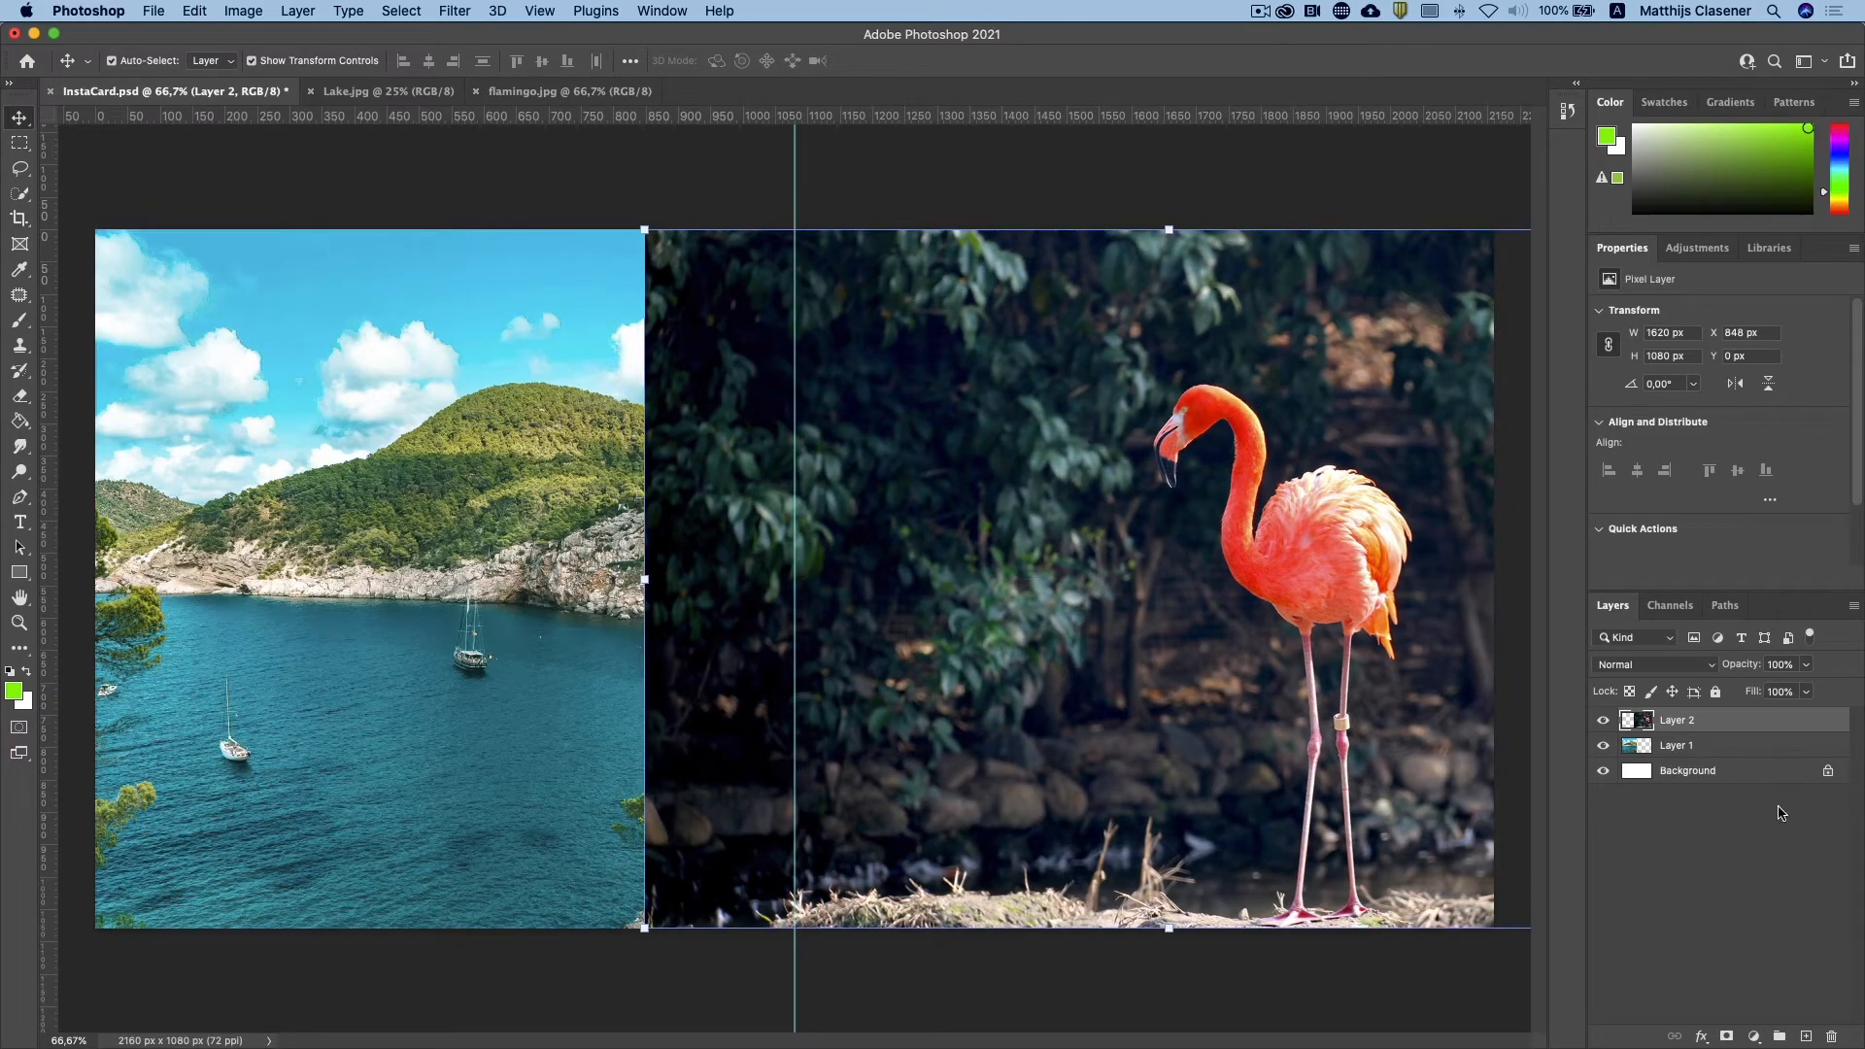
{"action": "left_click_drag", "start_coordinate": [1795, 719], "coordinate": [1795, 757]}
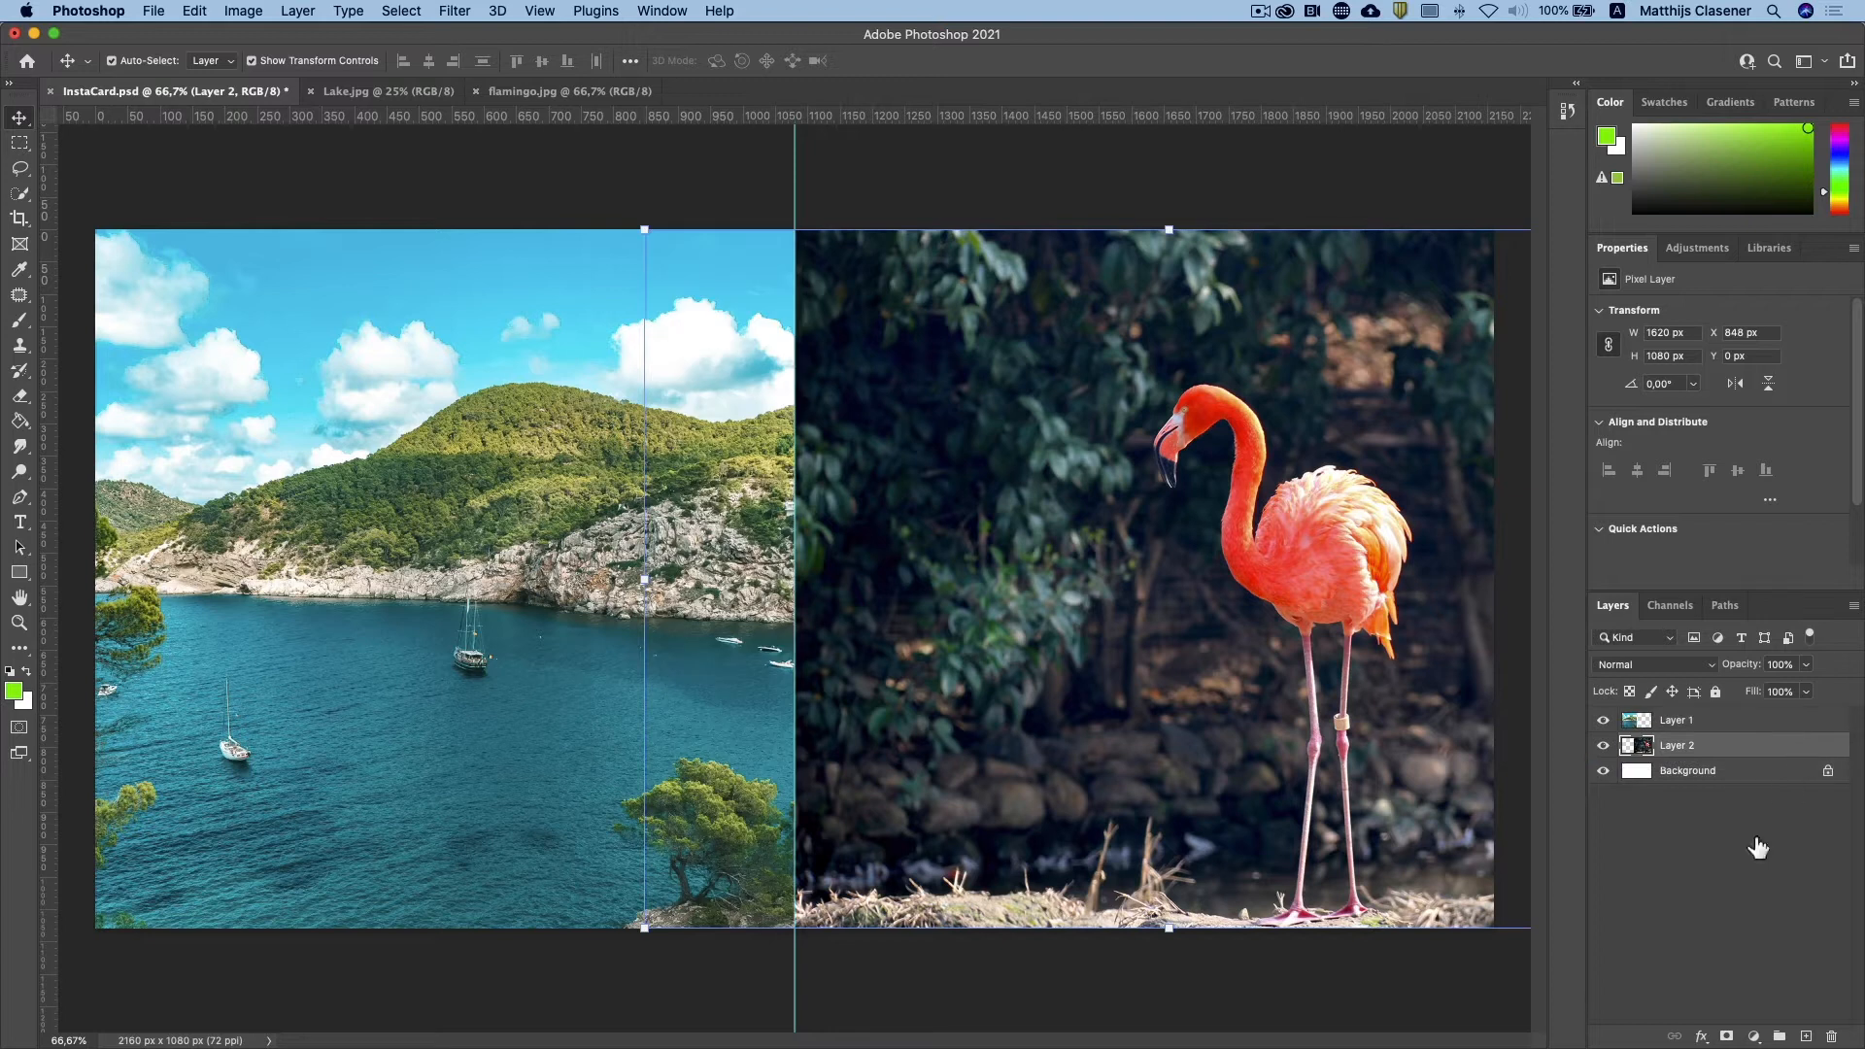
{"action": "left_click", "coordinate": [1020, 202]}
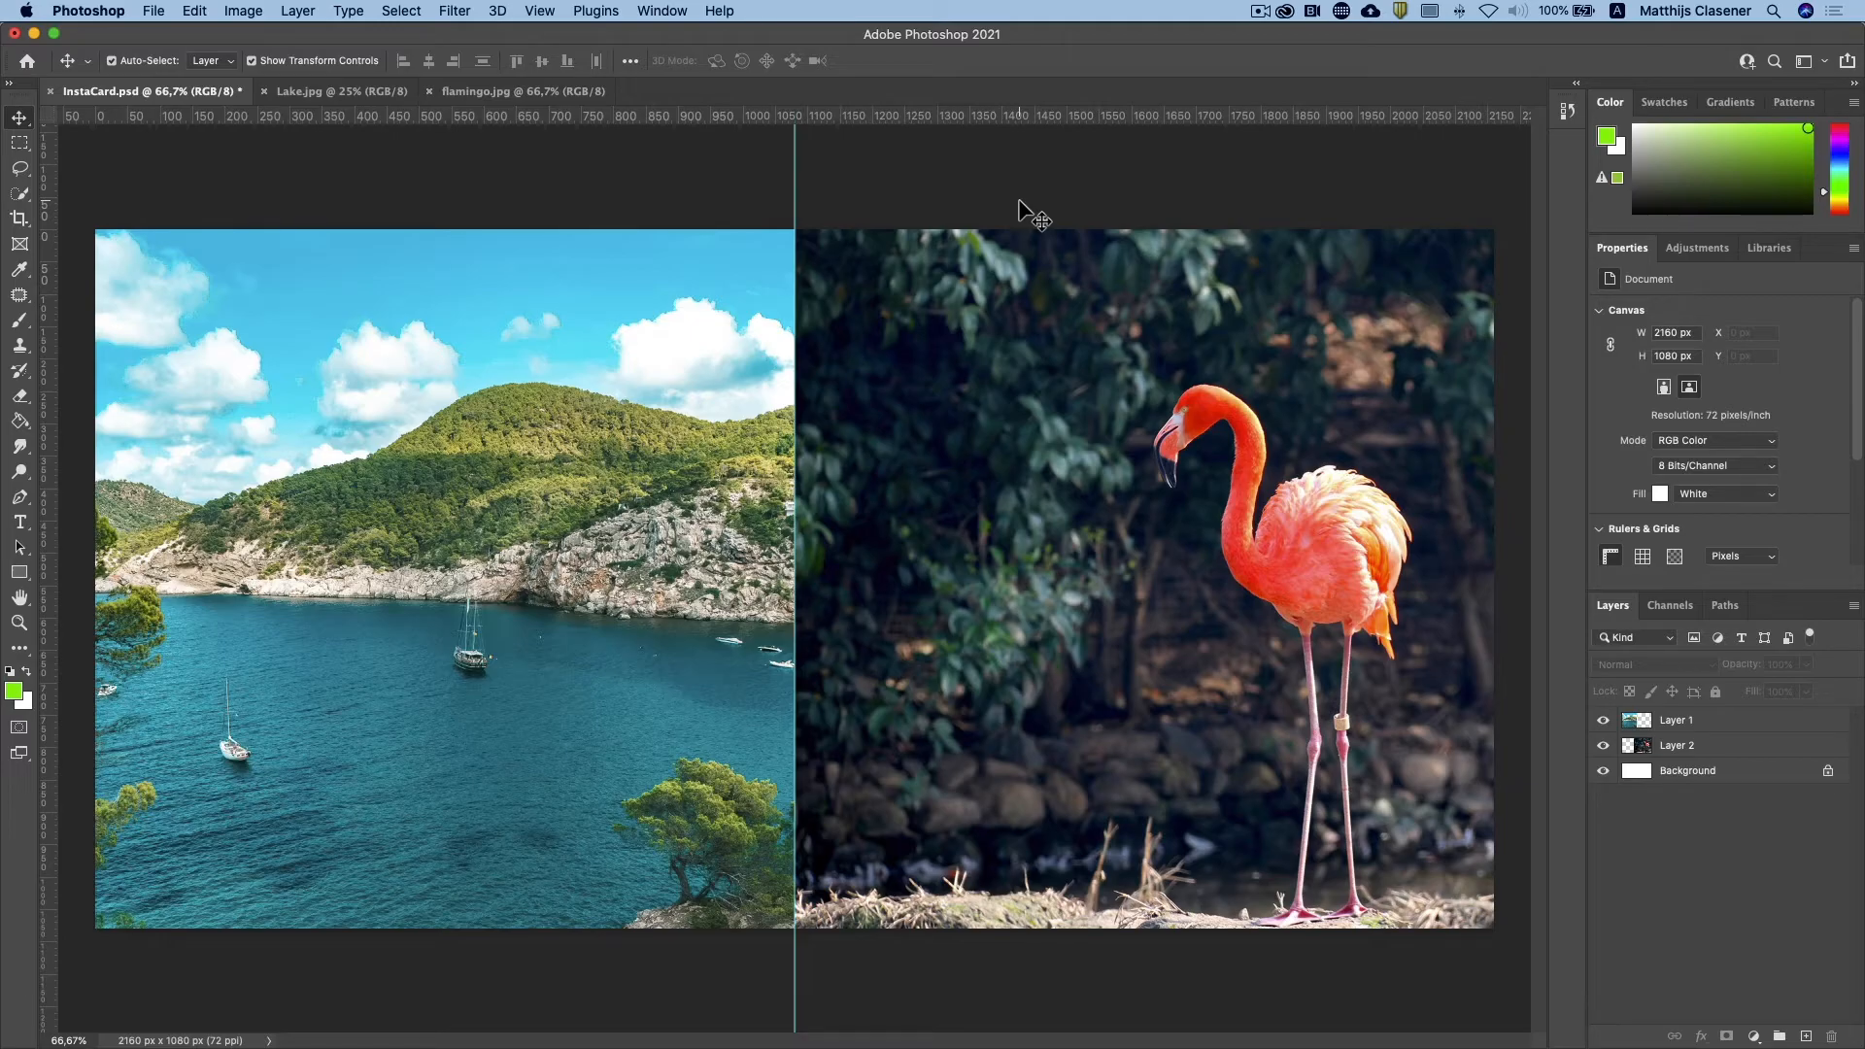
Step: Add the green foreground color #8ef507 to the swatches under the name GL
{"action": "left_click", "coordinate": [14, 690]}
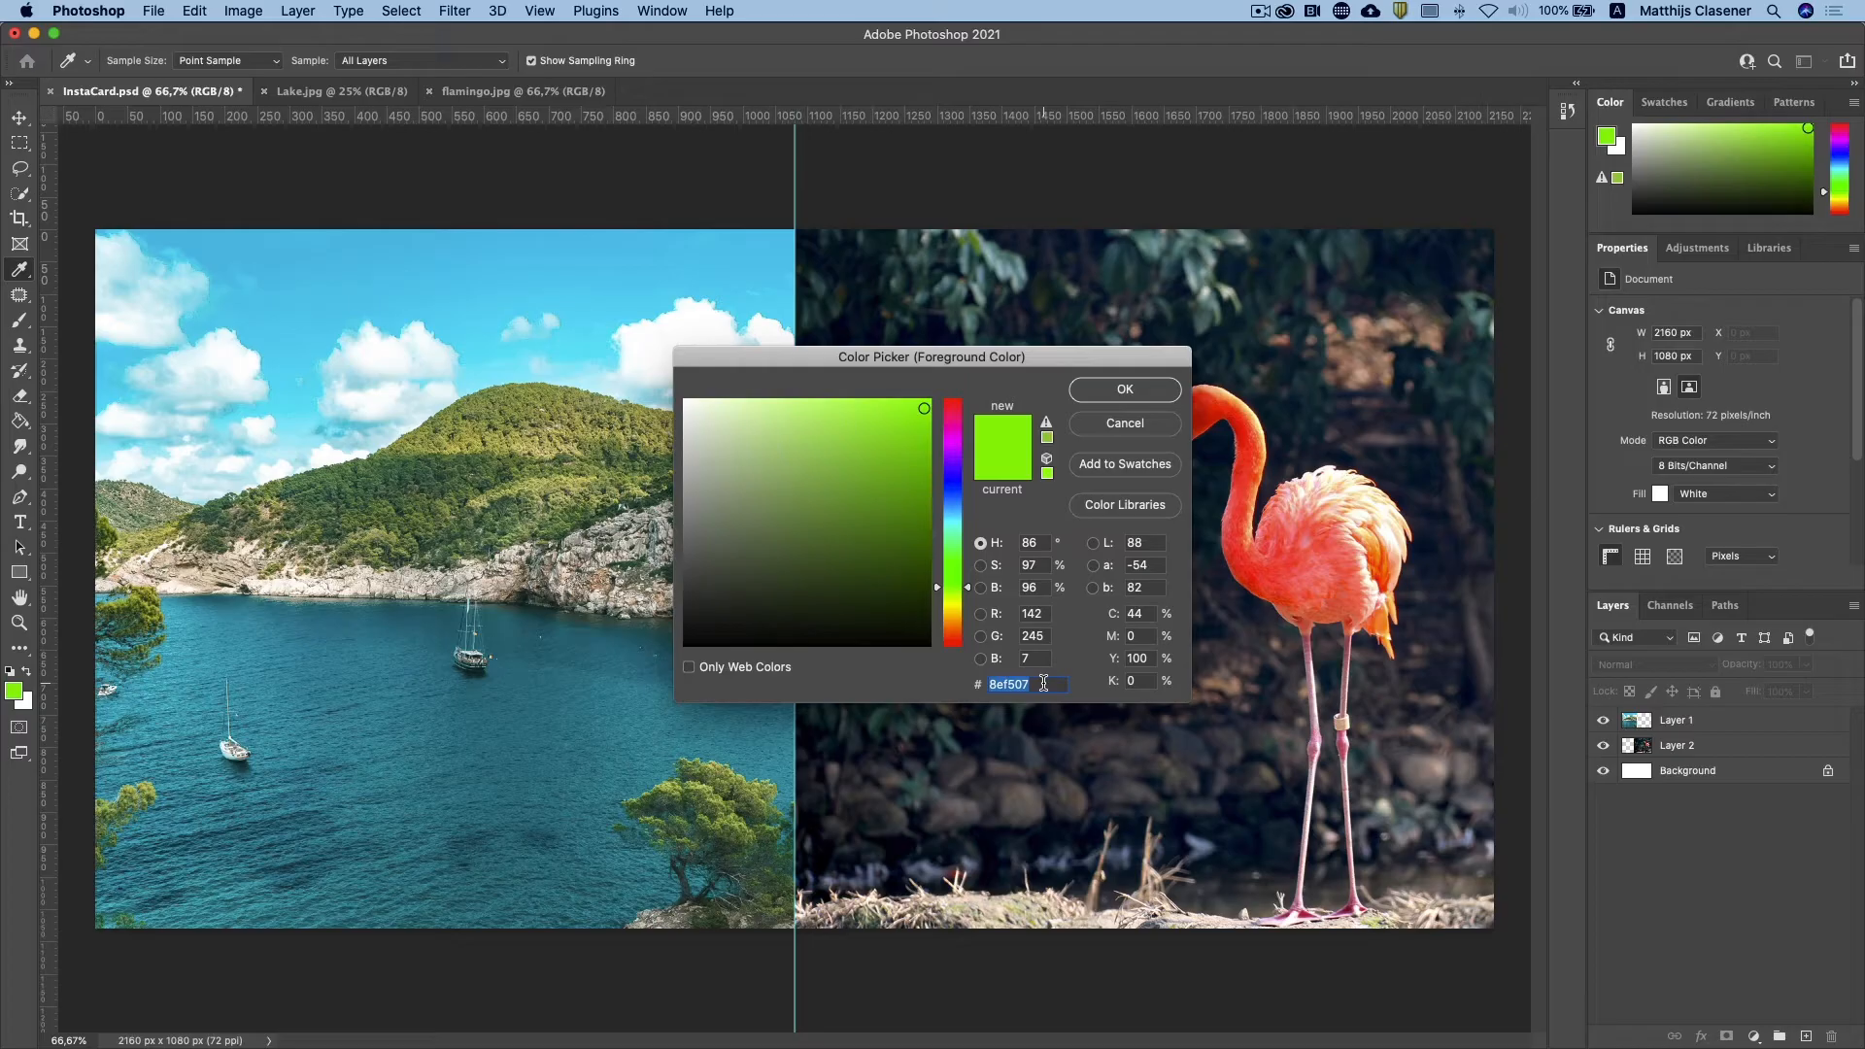
{"action": "left_click", "coordinate": [1125, 464]}
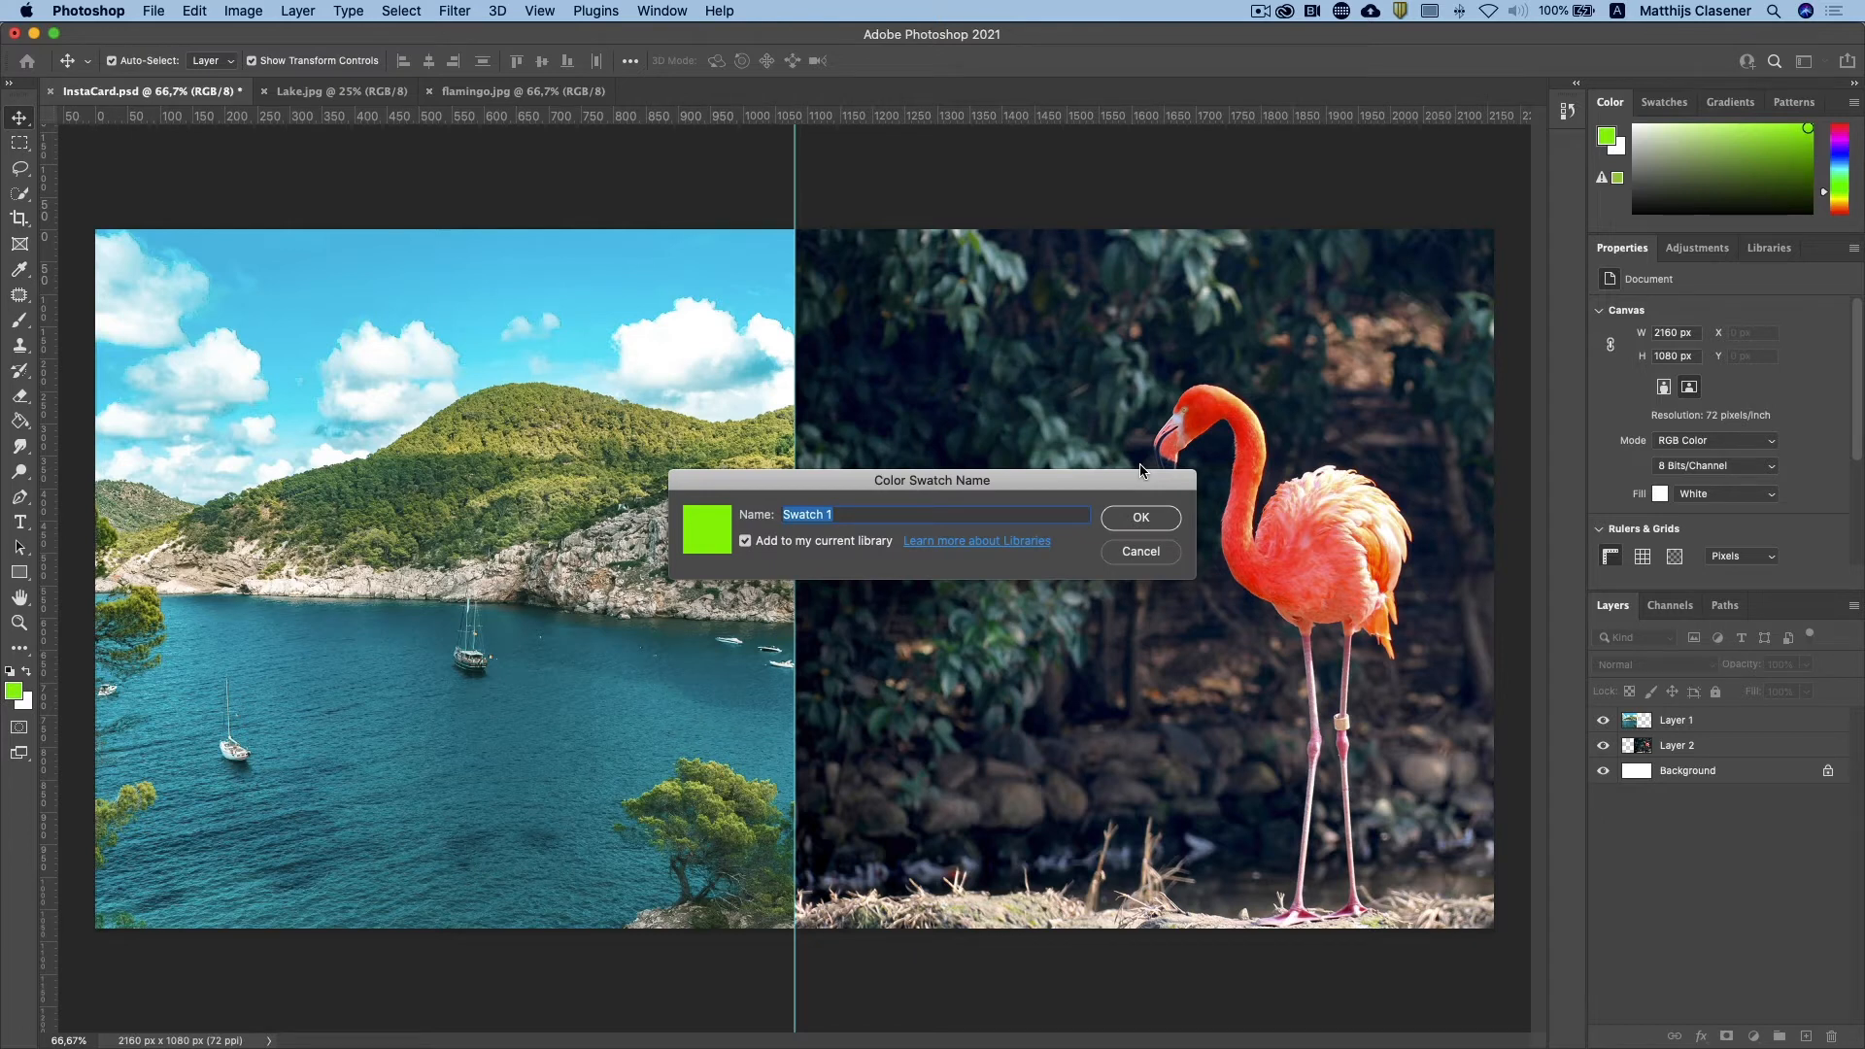
{"action": "type", "text": "GLR Green"}
{"action": "left_click", "coordinate": [1168, 523]}
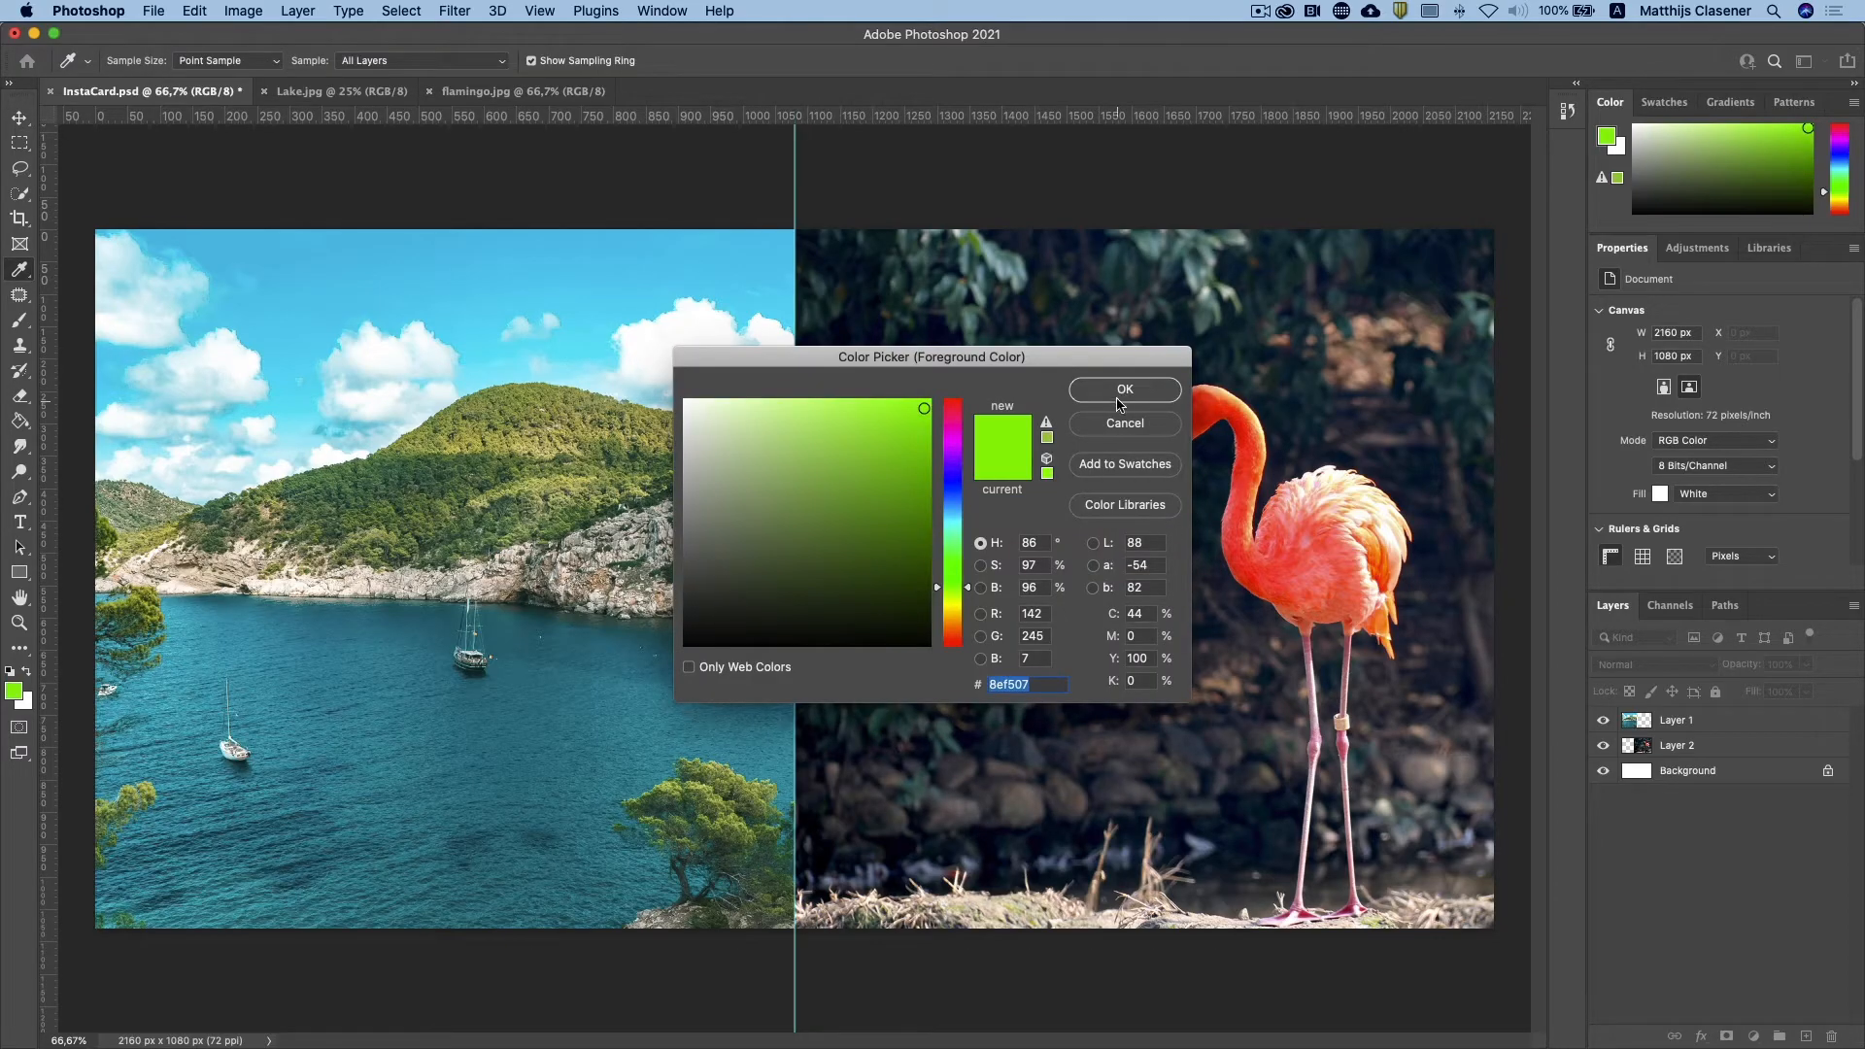
Step: Accept the green foreground color #8ef507 and show the saved swatches and the library colors
{"action": "left_click", "coordinate": [1122, 390]}
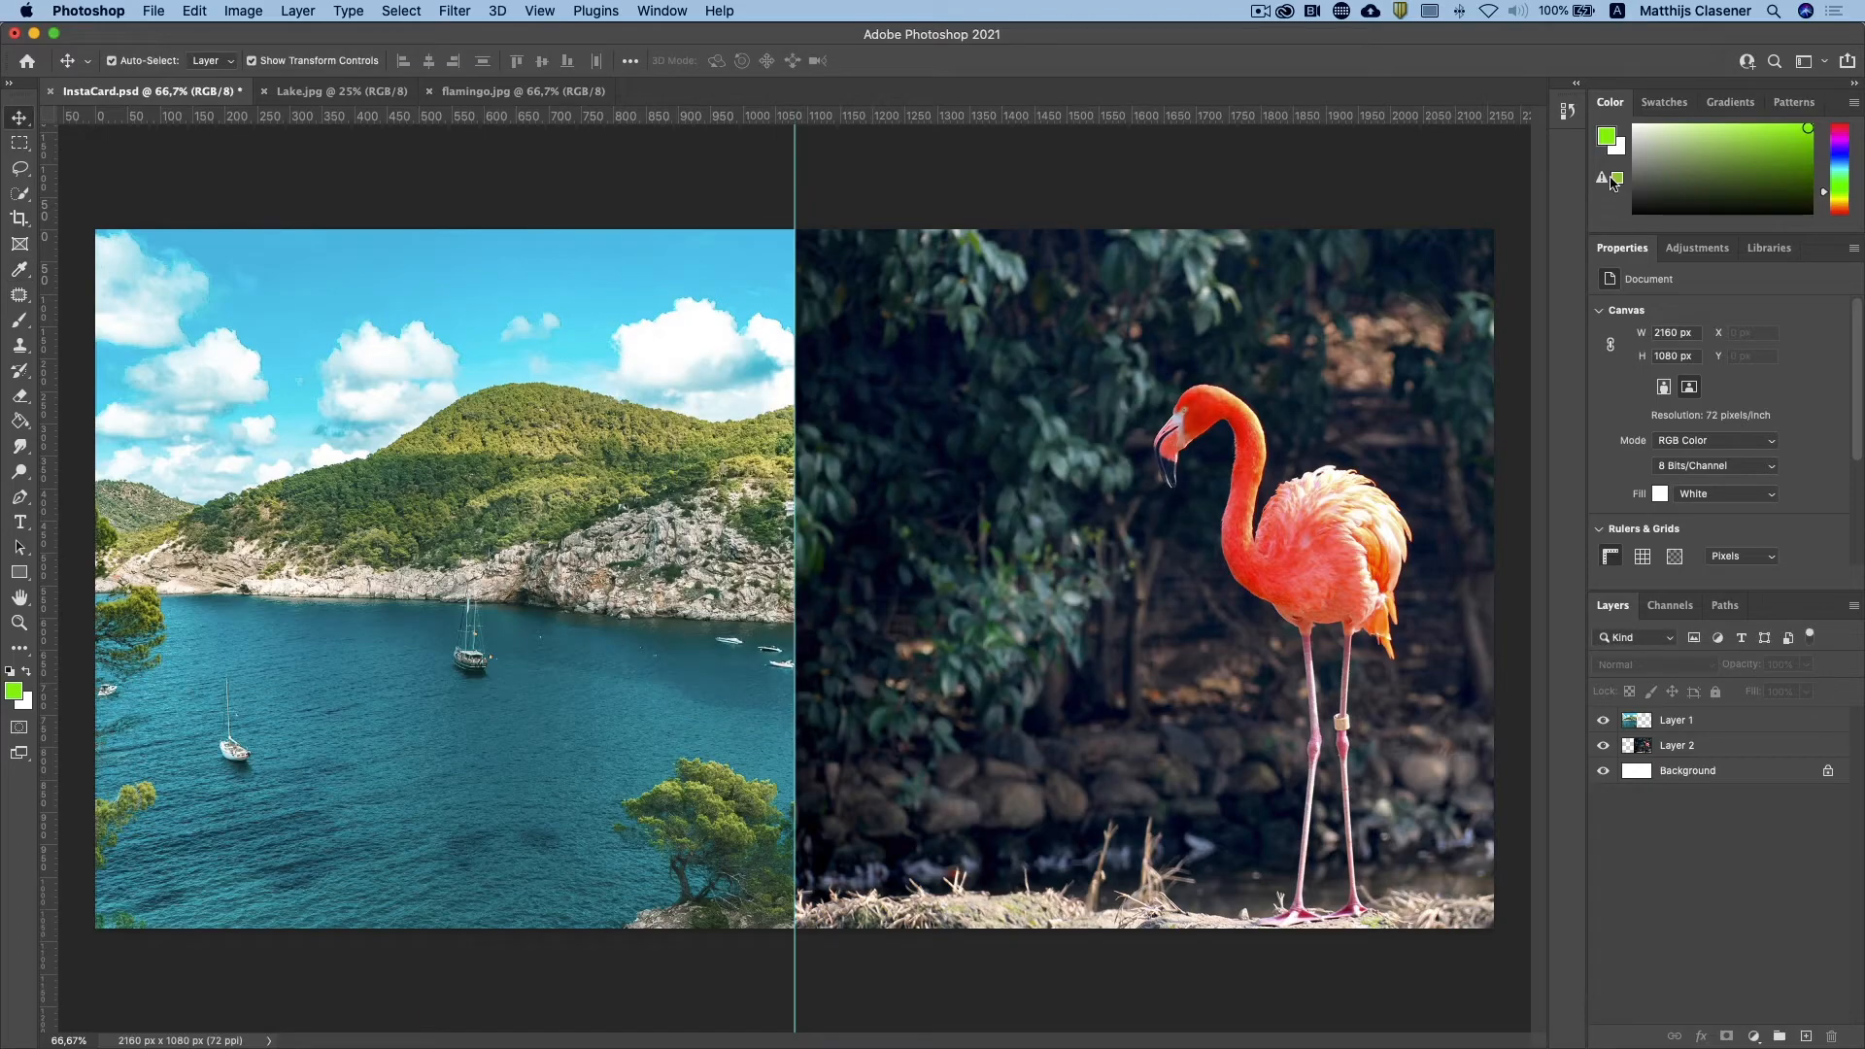
{"action": "left_click", "coordinate": [1663, 104]}
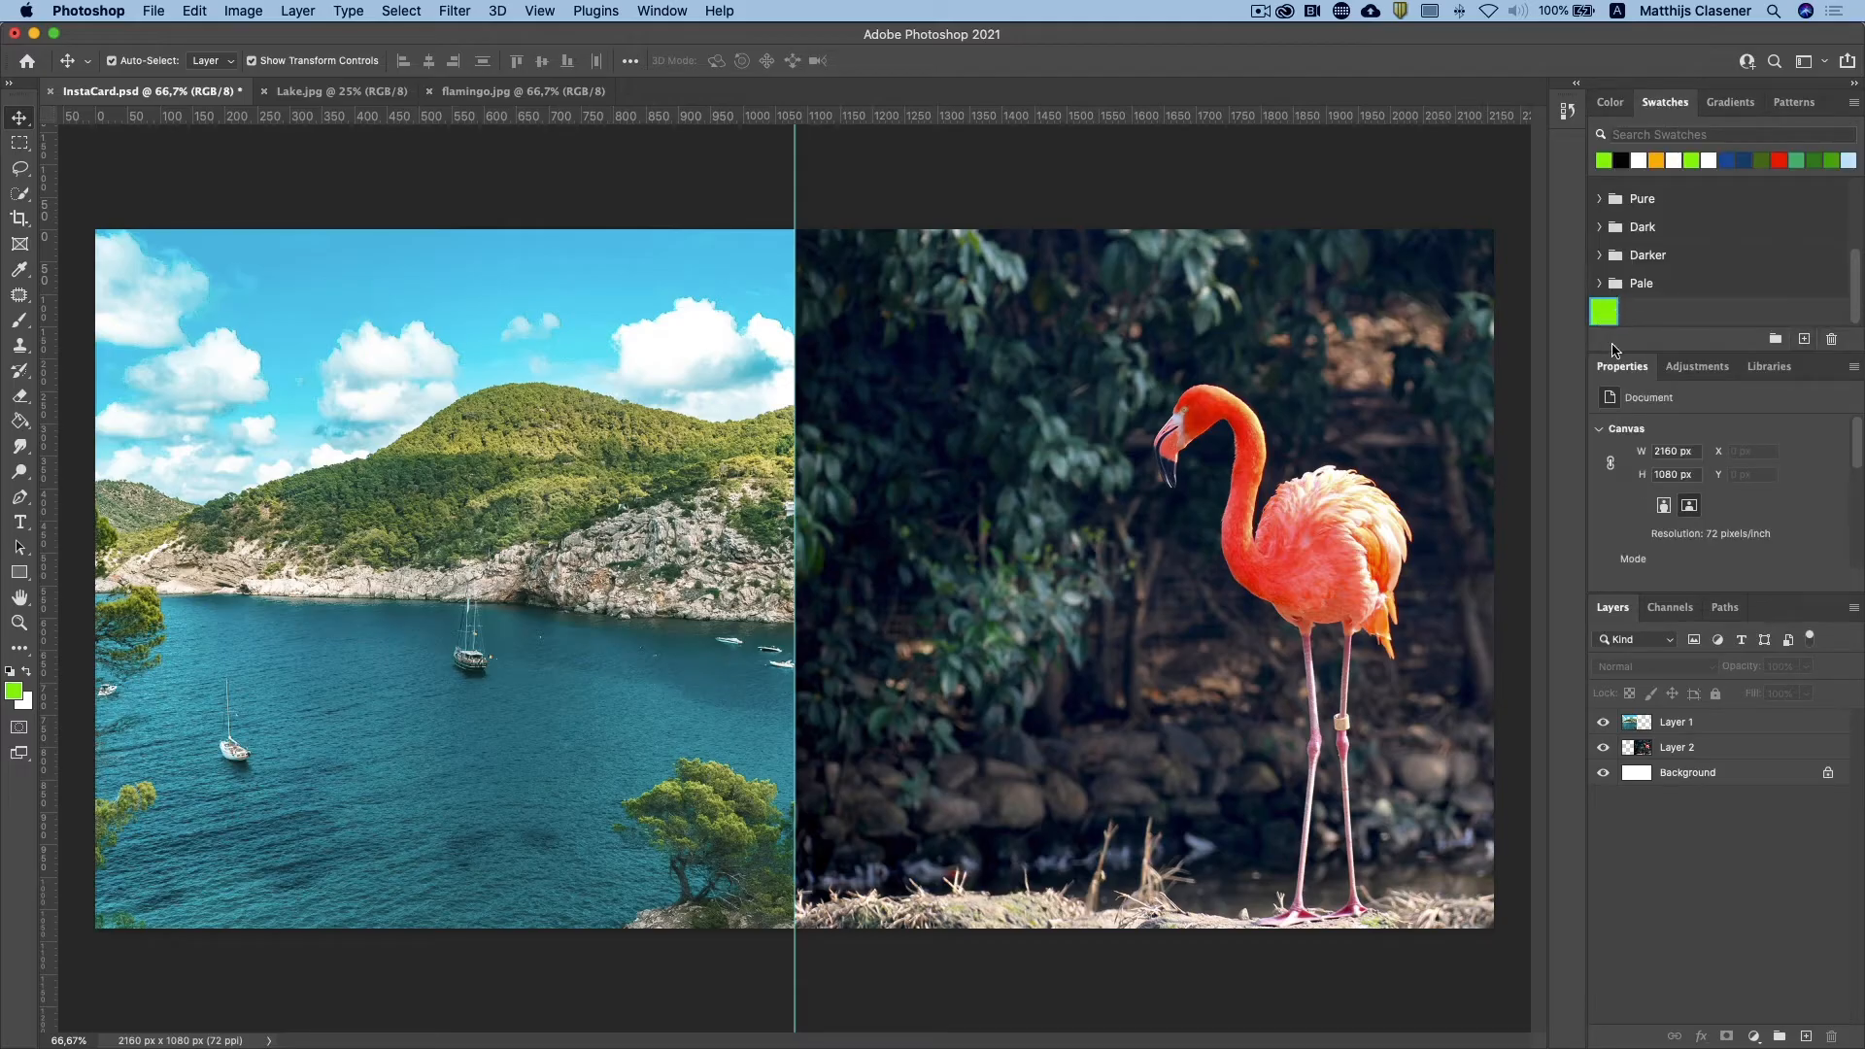
{"action": "left_click", "coordinate": [1768, 375]}
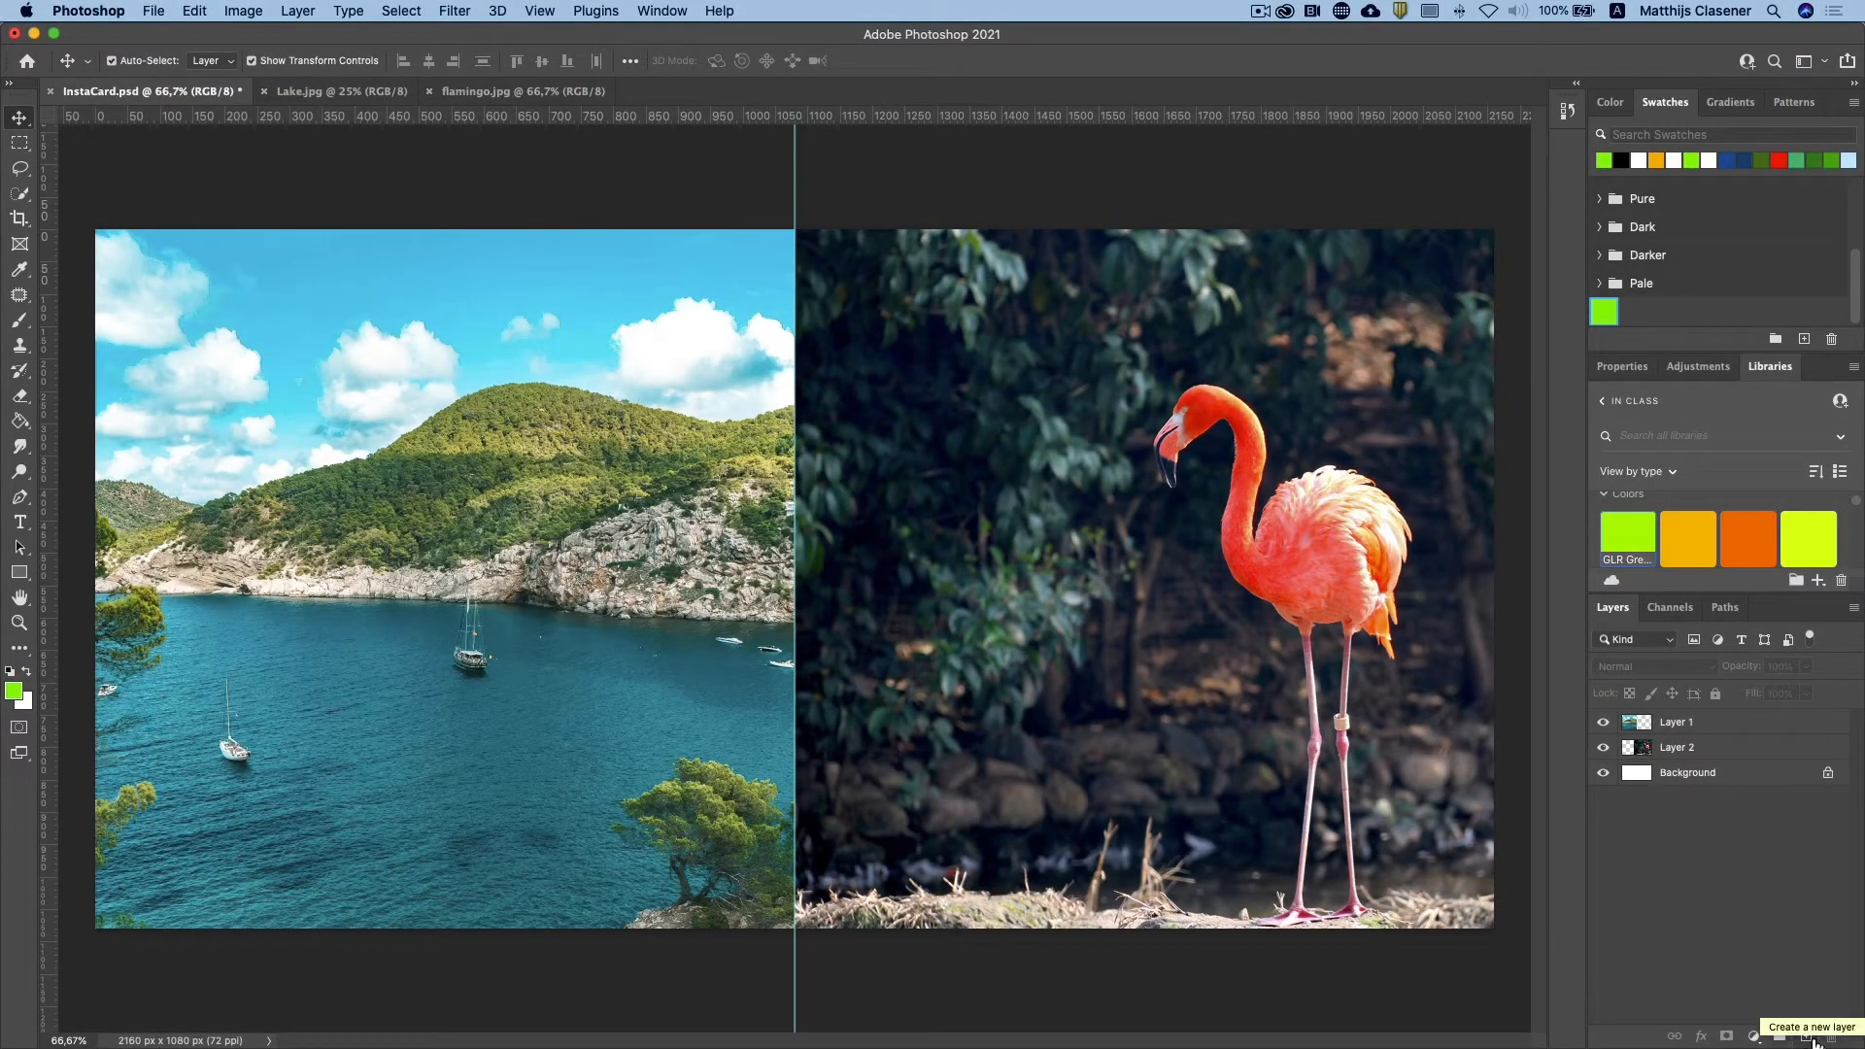
Step: Create a new layer above the lake layer and name it Border
{"action": "left_click", "coordinate": [1806, 1036]}
{"action": "double_click", "coordinate": [1668, 723]}
{"action": "type", "text": "Bor"}
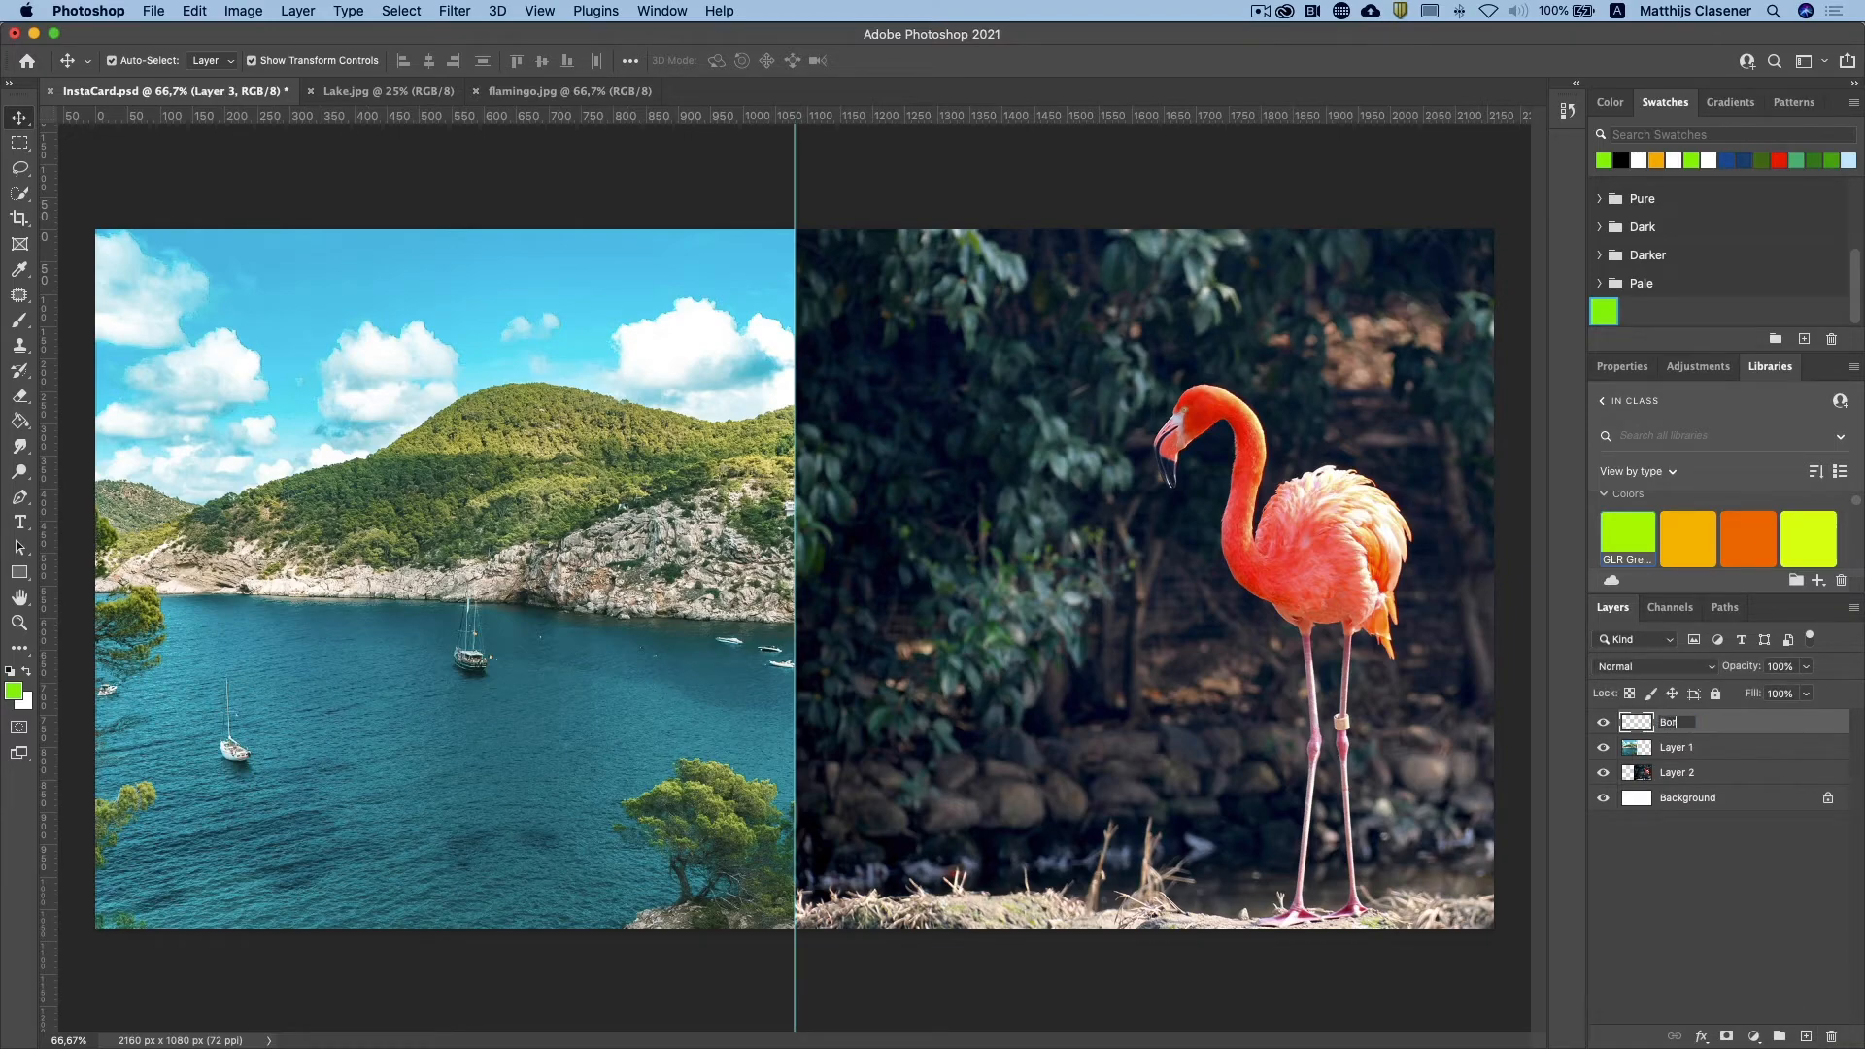
{"action": "type", "text": "der"}
{"action": "key", "text": "Return"}
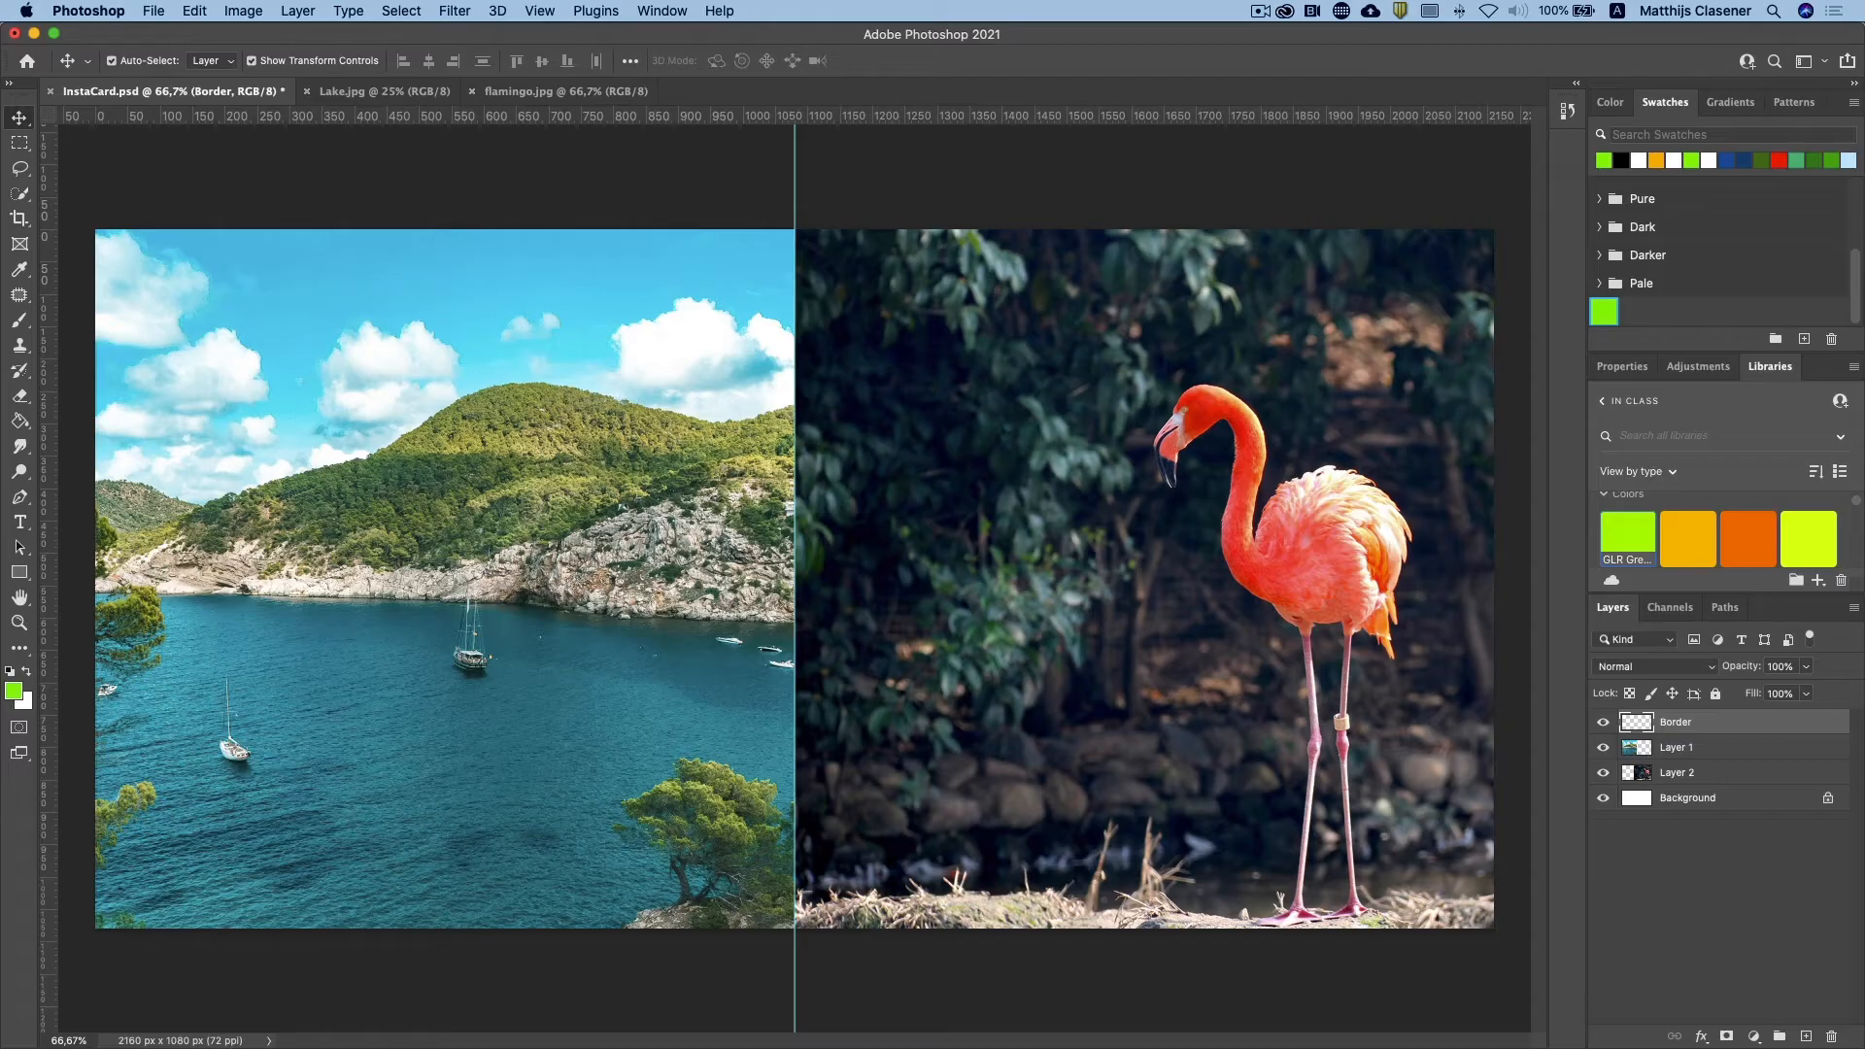
Step: Rename the lake layer as Lake Left and the flamingo layer as Flamingo Right
{"action": "double_click", "coordinate": [1675, 747]}
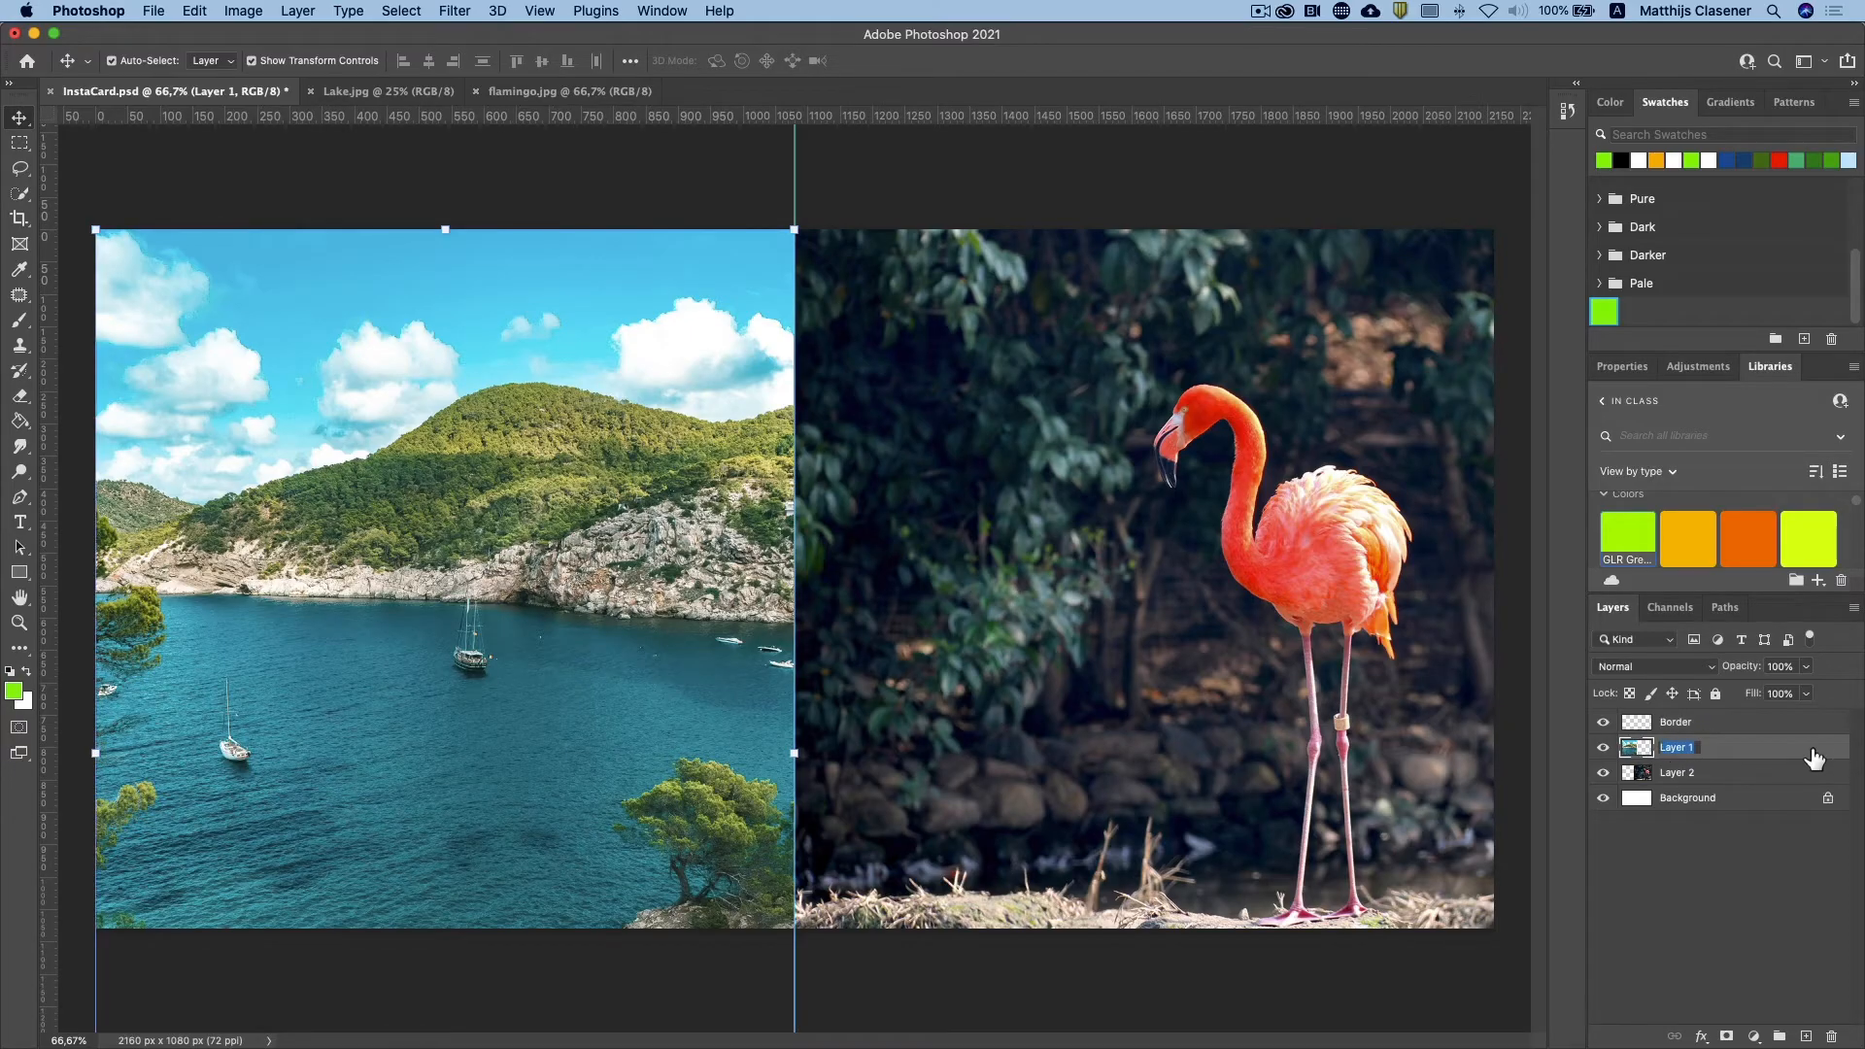
{"action": "type", "text": "L"}
{"action": "key", "text": "Return"}
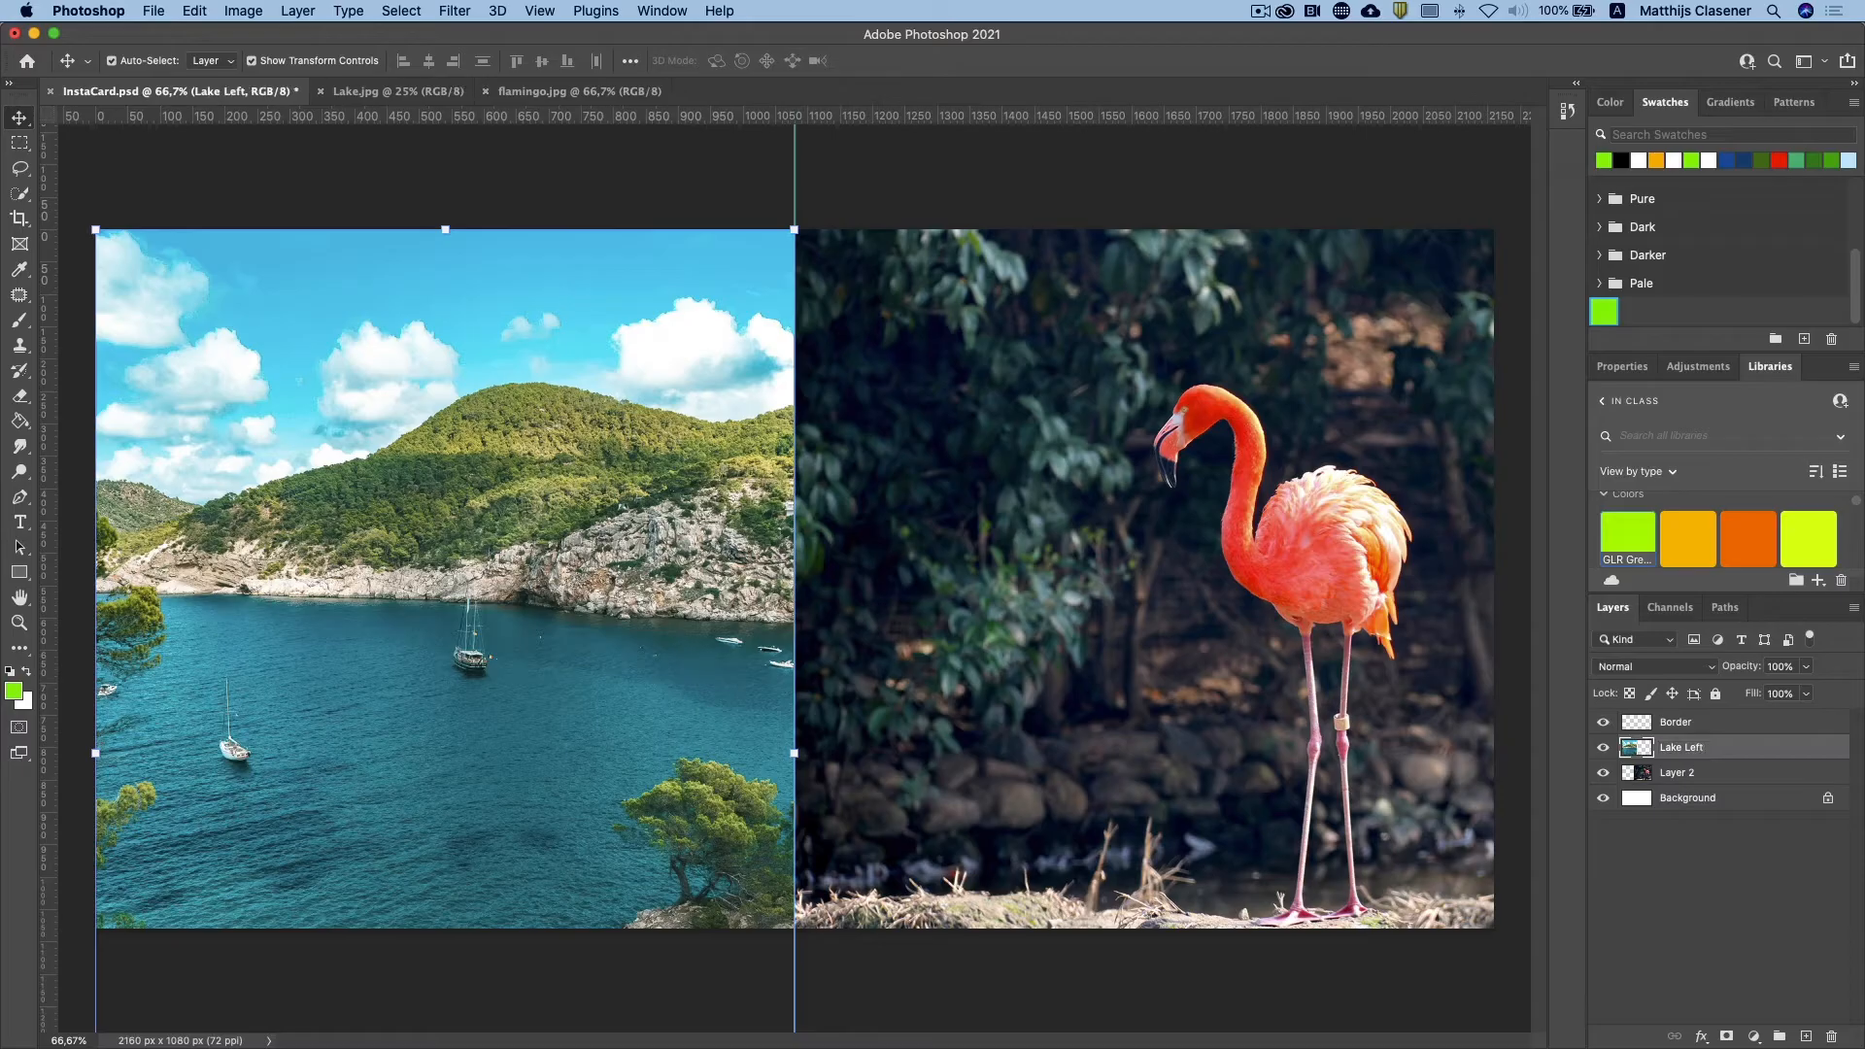
{"action": "double_click", "coordinate": [1690, 771]}
{"action": "type", "text": "Flamingo R"}
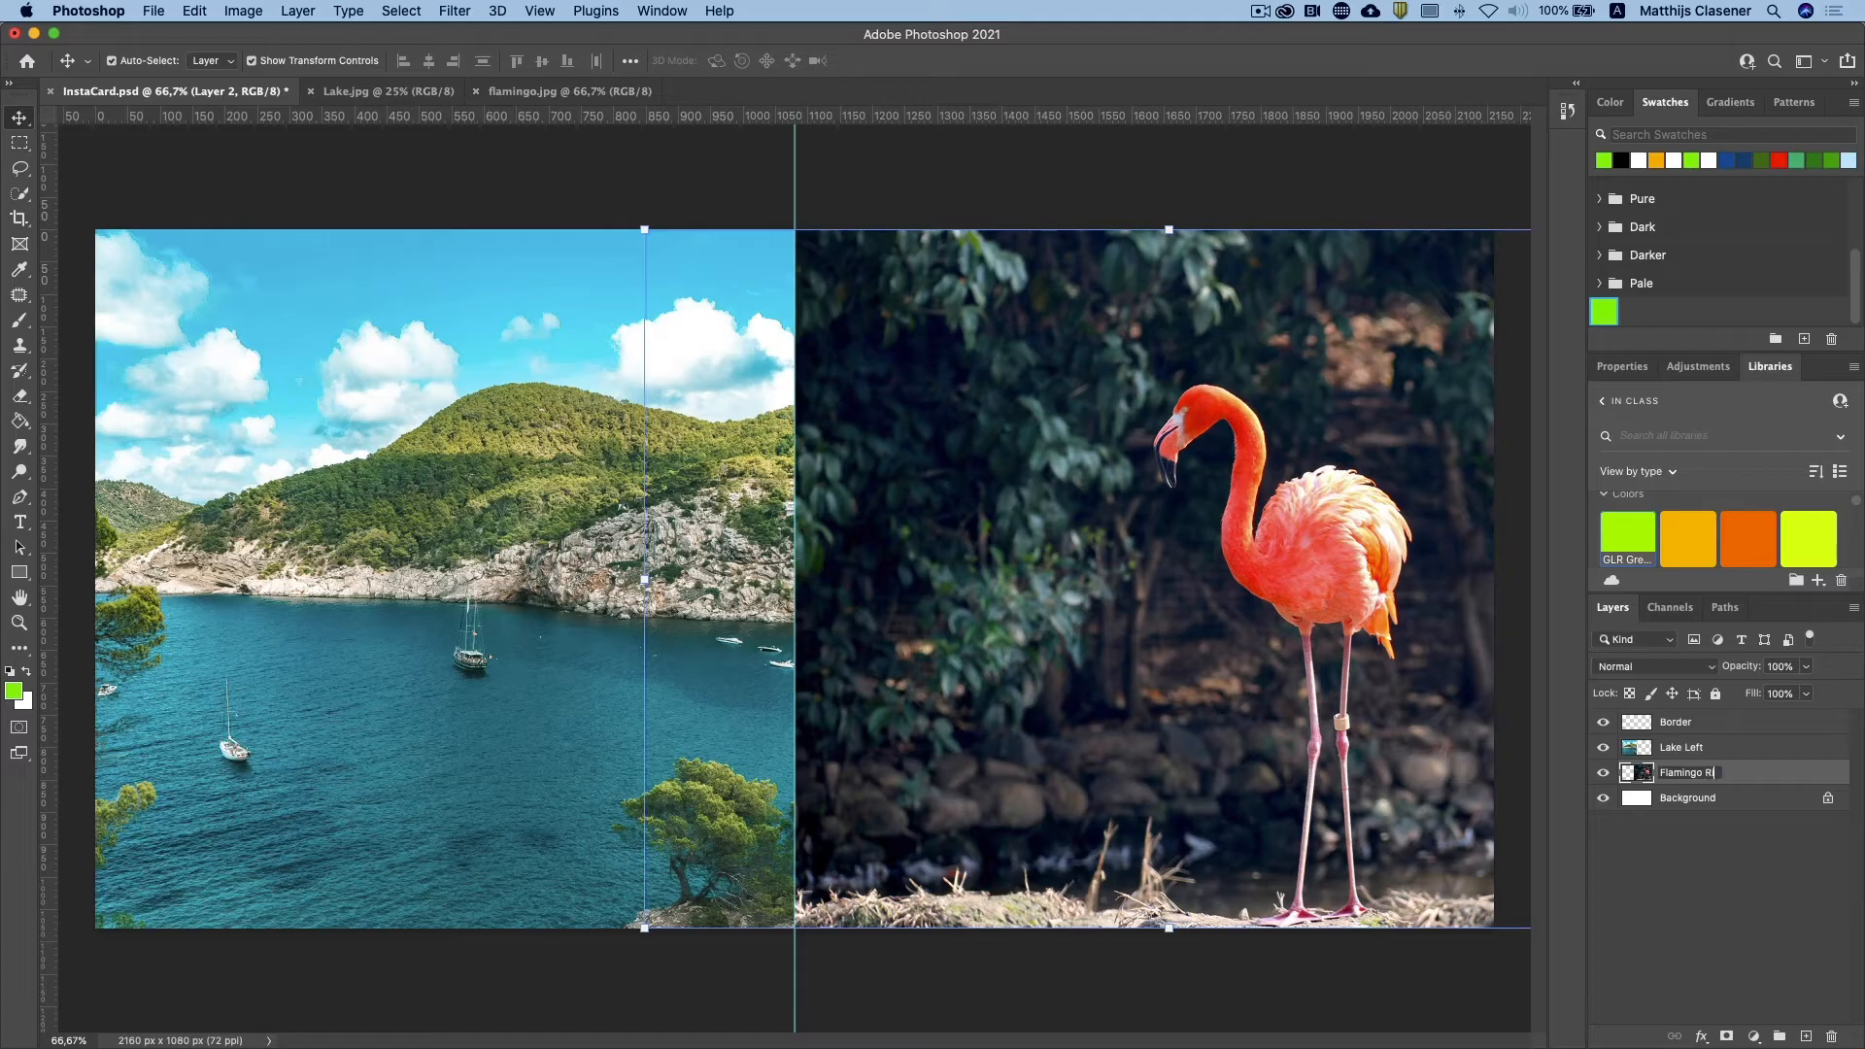
{"action": "type", "text": "ight"}
{"action": "key", "text": "Return"}
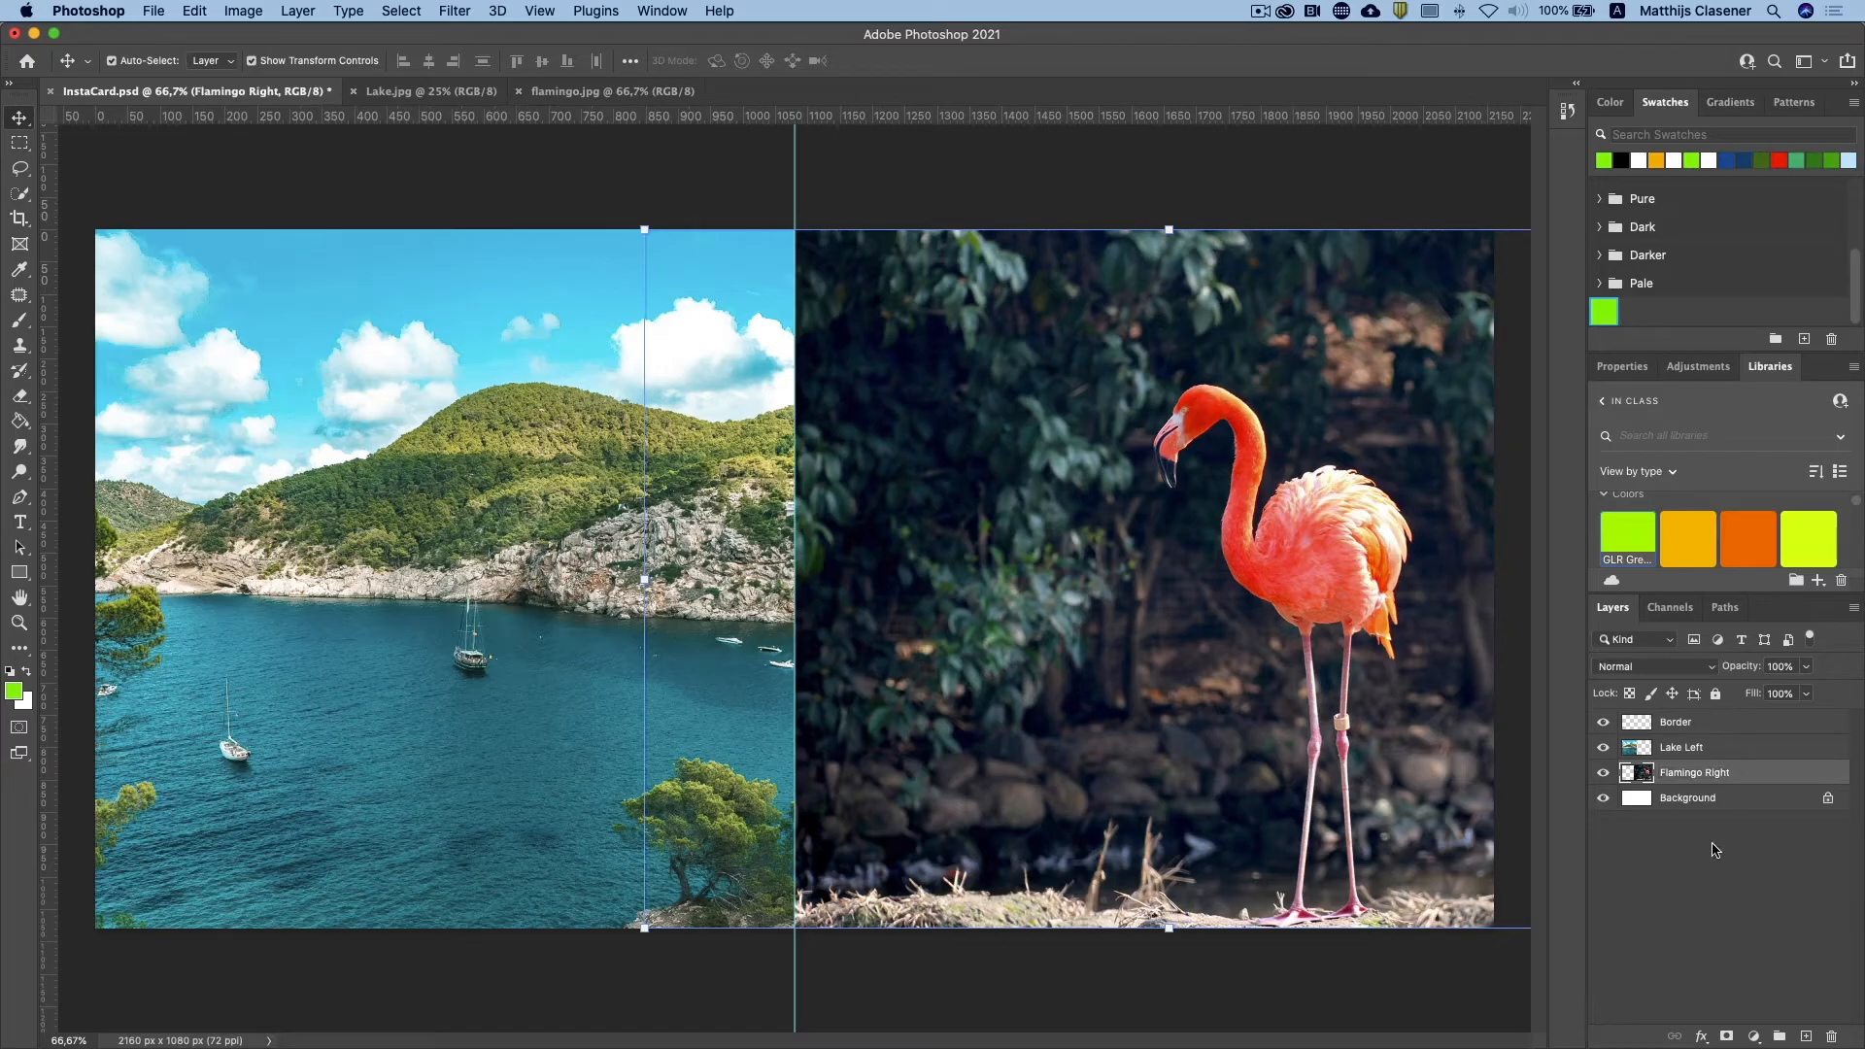
Step: Delete the white Background layer from the document
{"action": "left_click", "coordinate": [1715, 845]}
{"action": "left_click_drag", "start_coordinate": [1711, 804], "coordinate": [1833, 1032]}
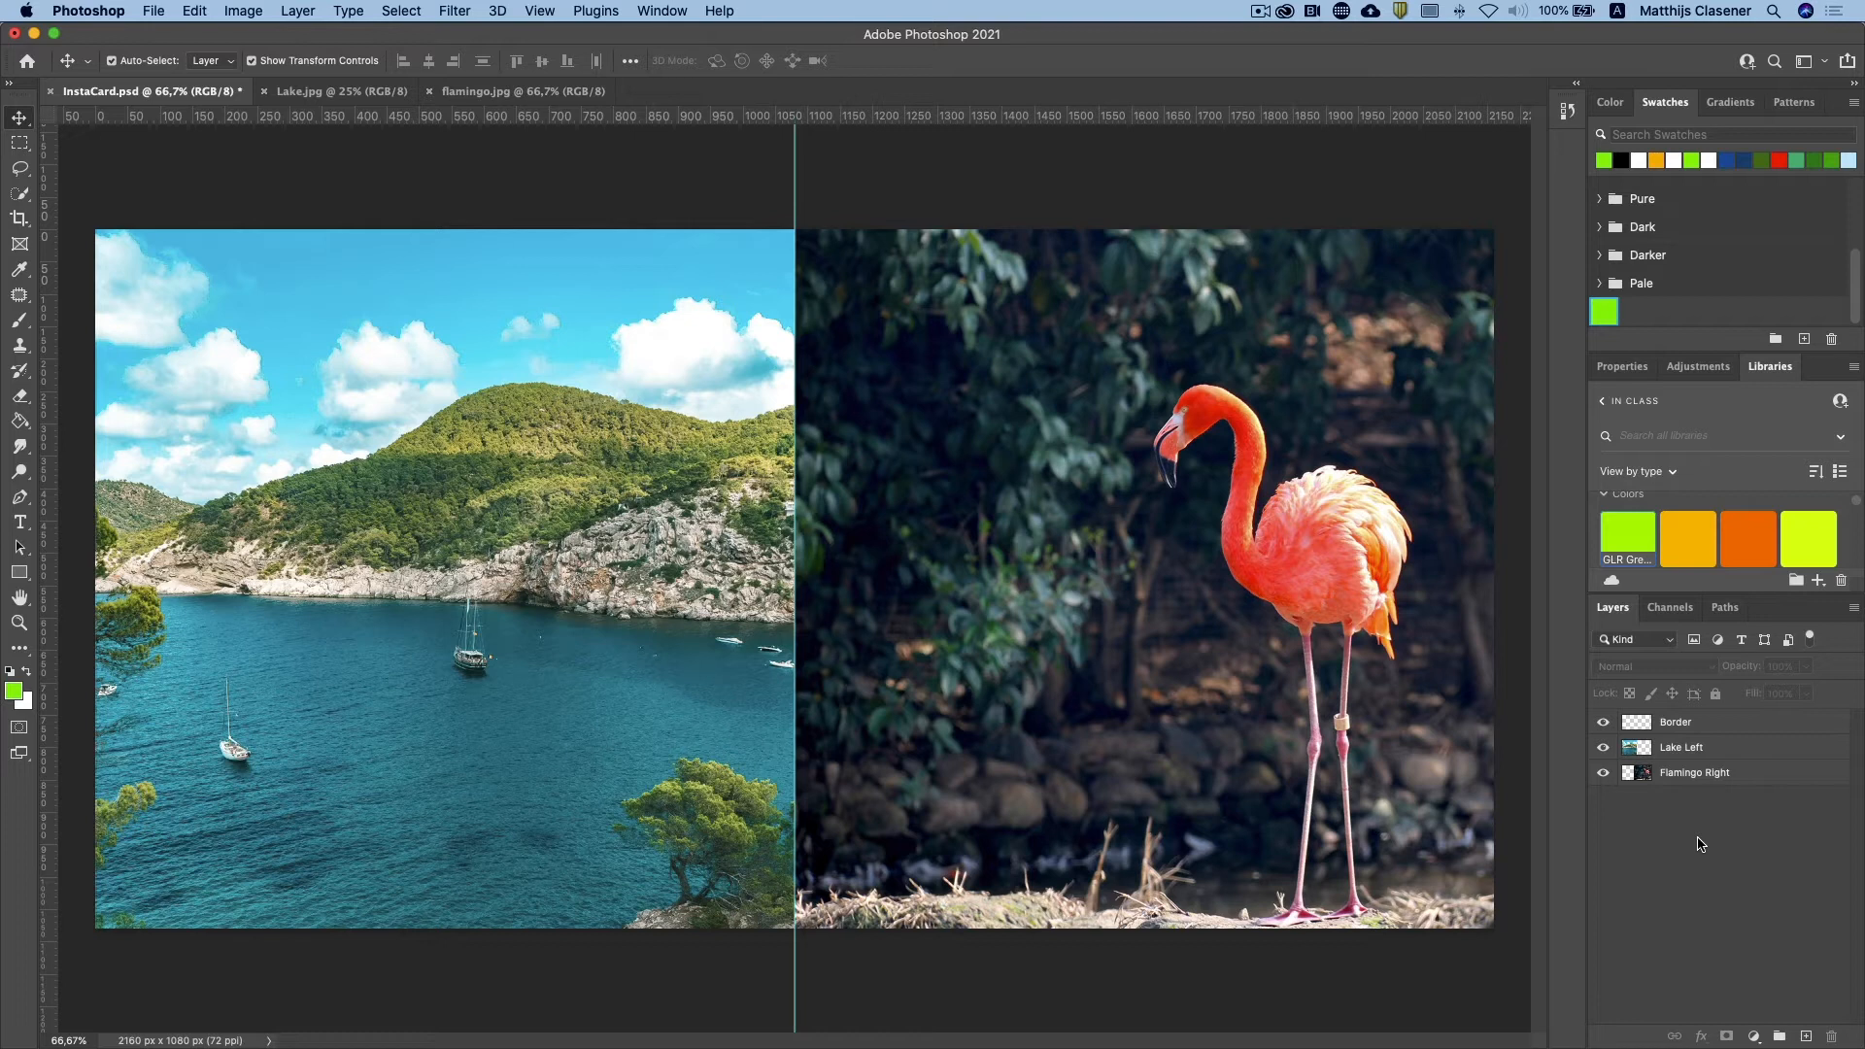
Step: Select the entire canvas on the Border layer and apply a 25 px inside stroke in green #8ef507, Normal mode, 100% opacity
{"action": "left_click", "coordinate": [1685, 728]}
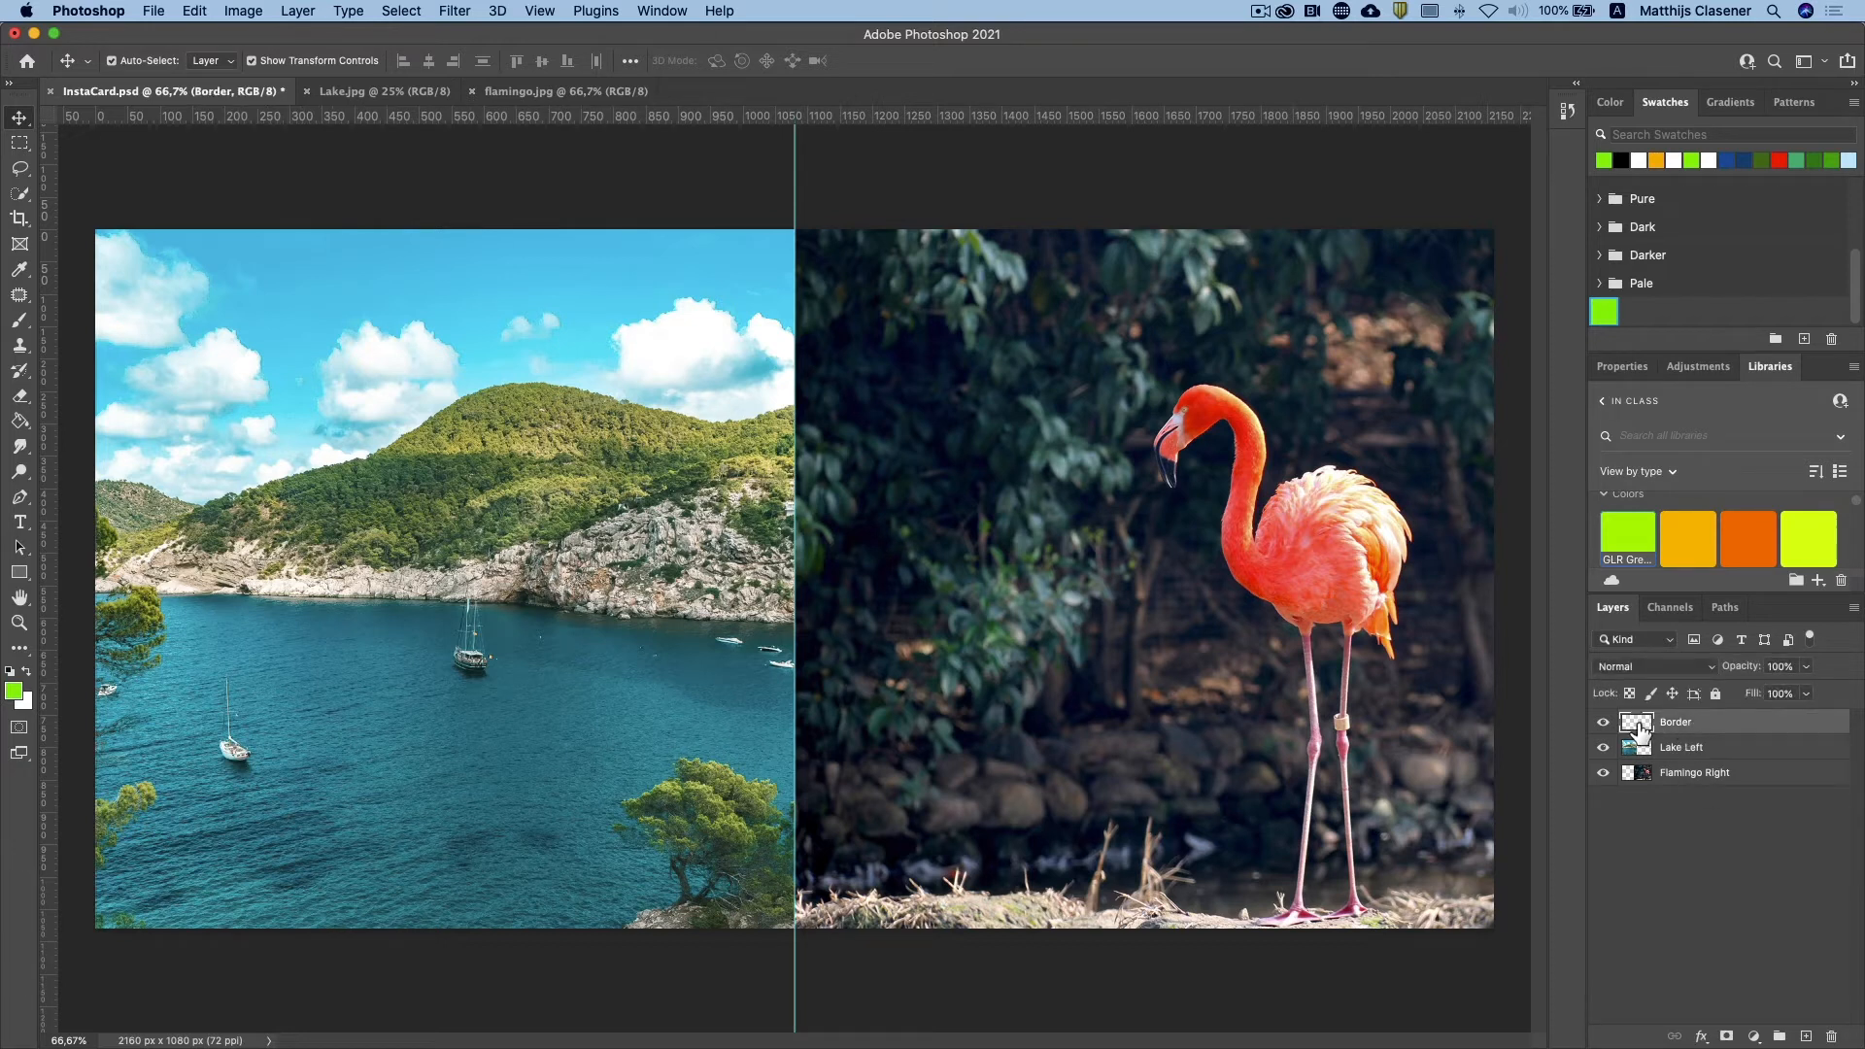
{"action": "left_click", "coordinate": [1638, 723], "text": "super"}
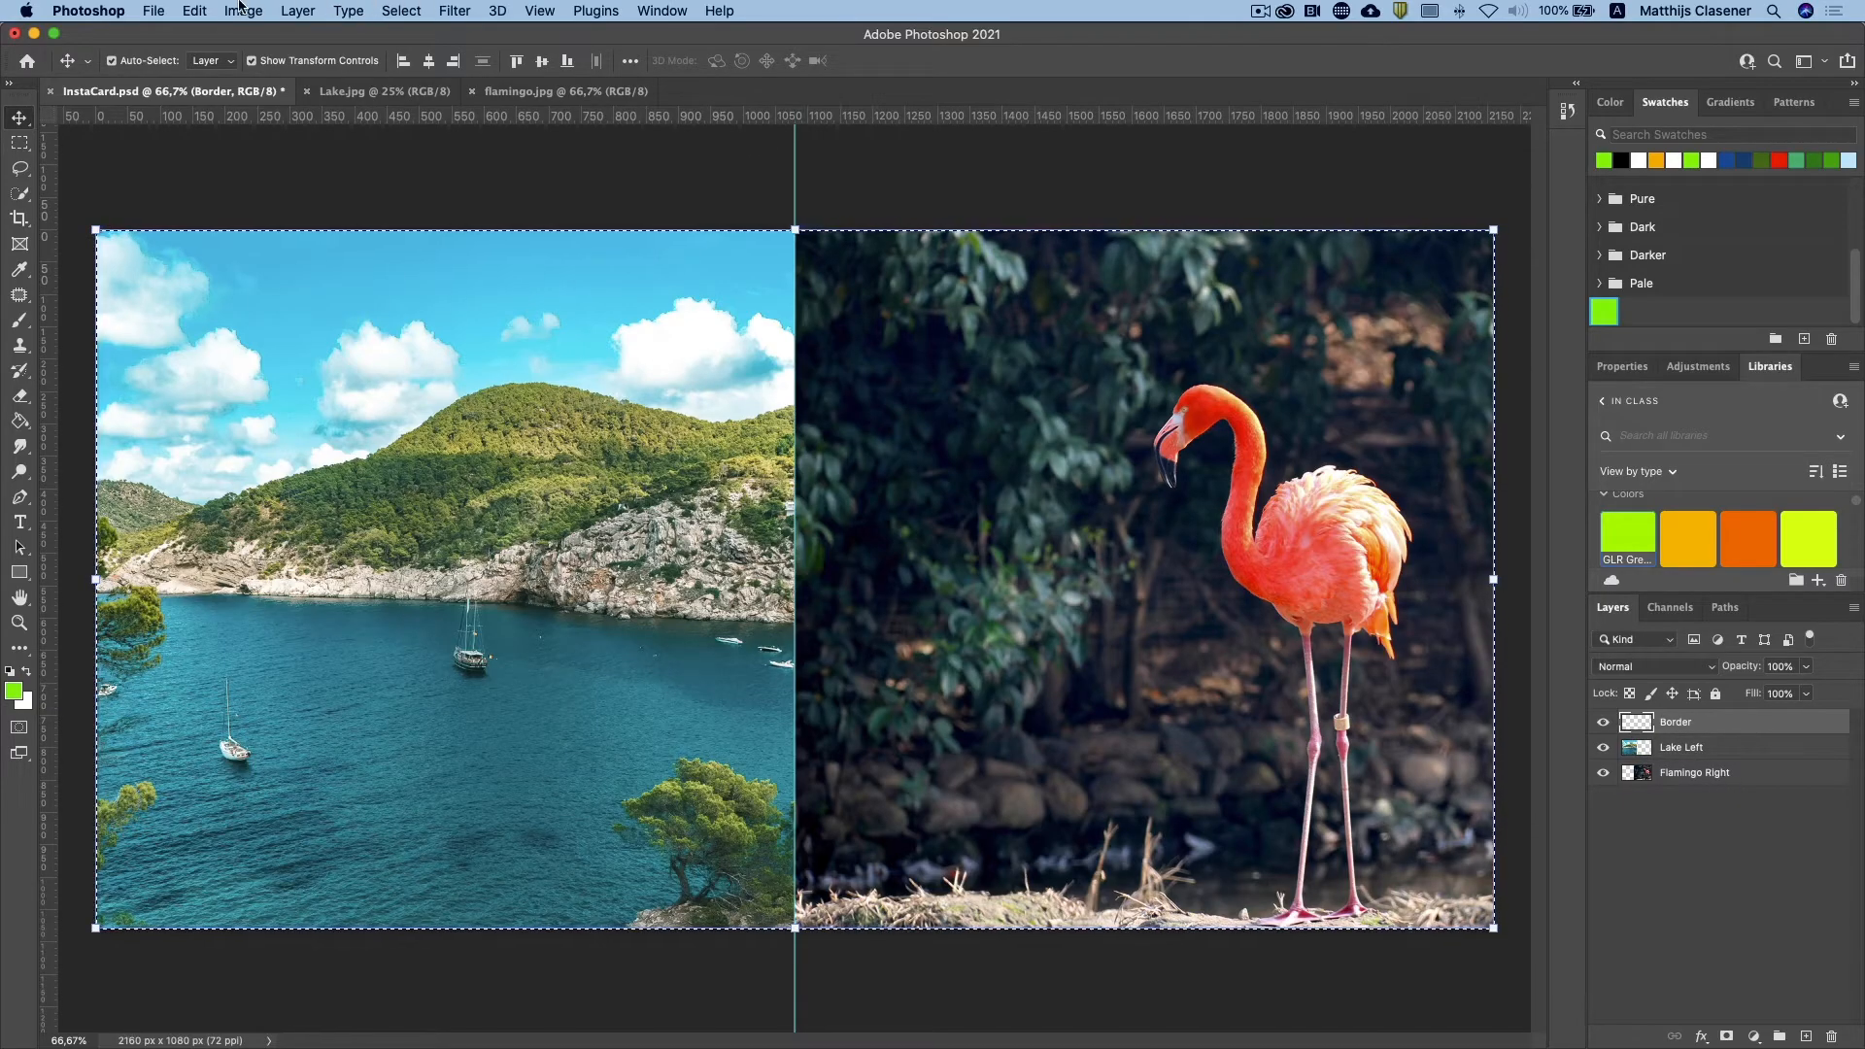
{"action": "left_click", "coordinate": [197, 11]}
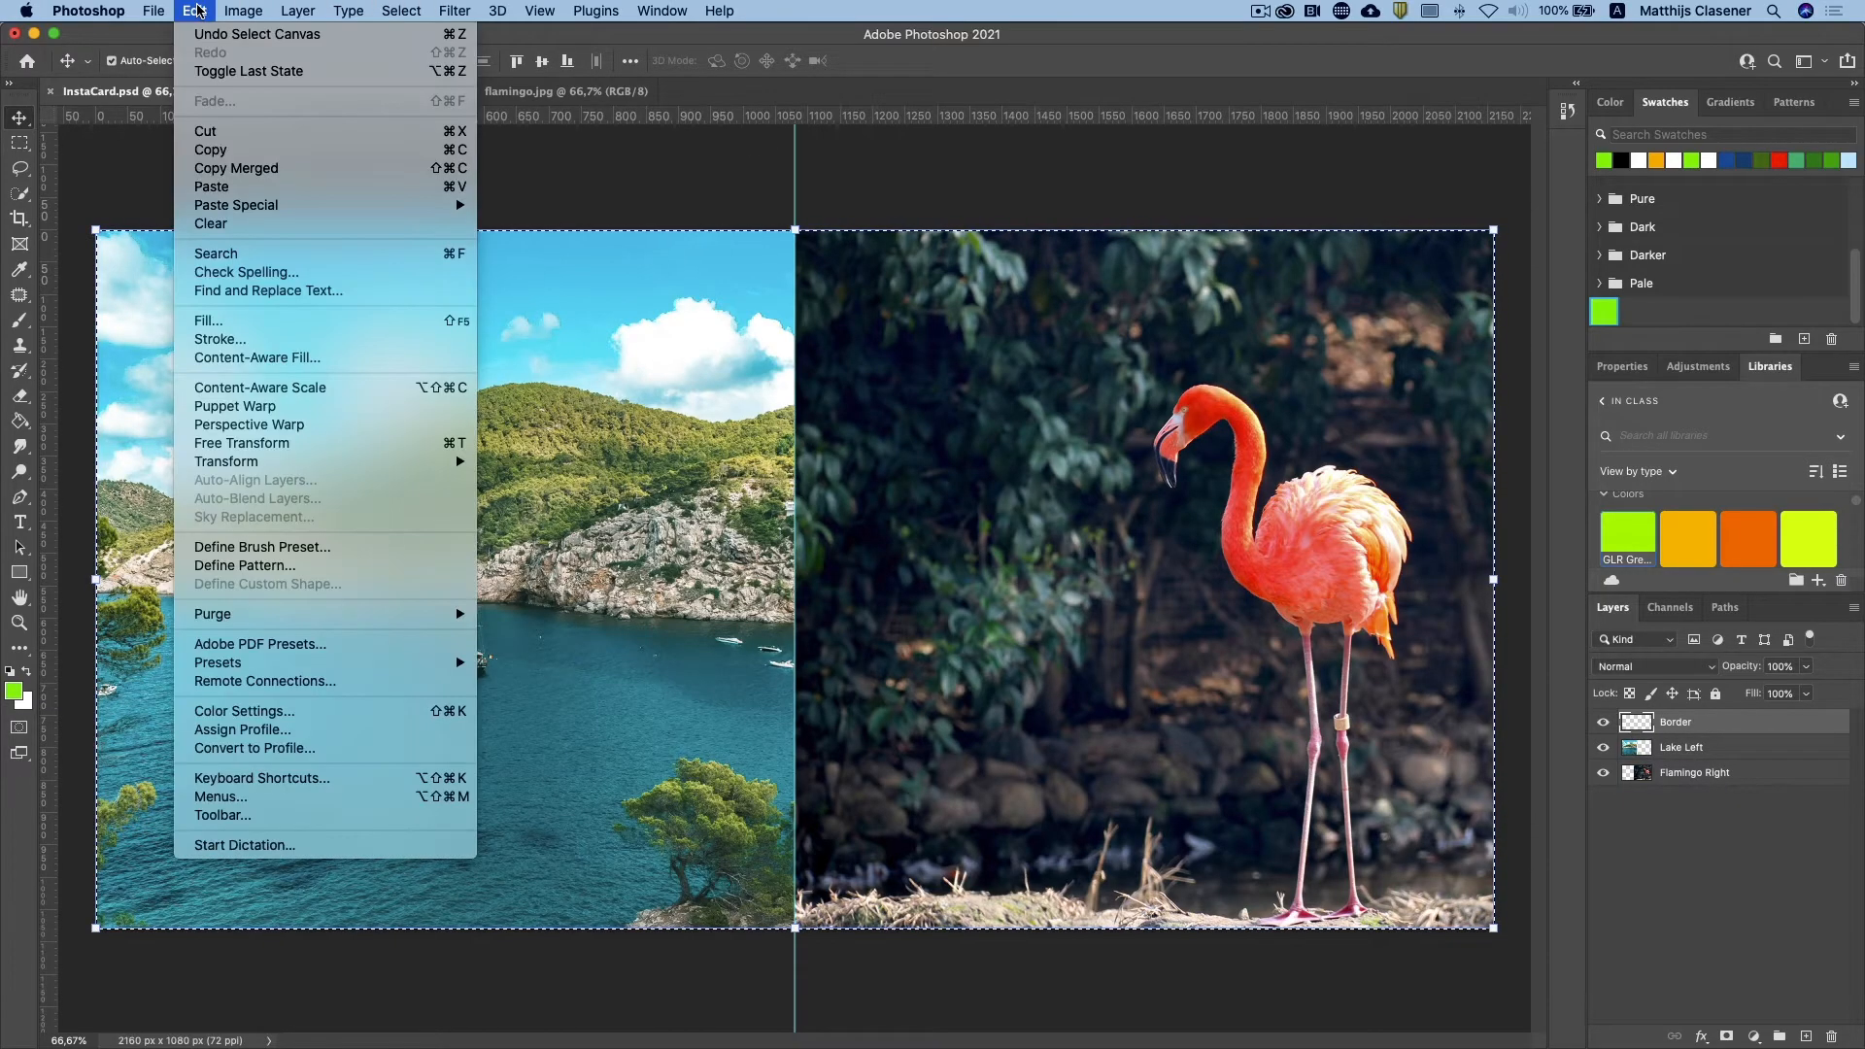
{"action": "left_click", "coordinate": [265, 340]}
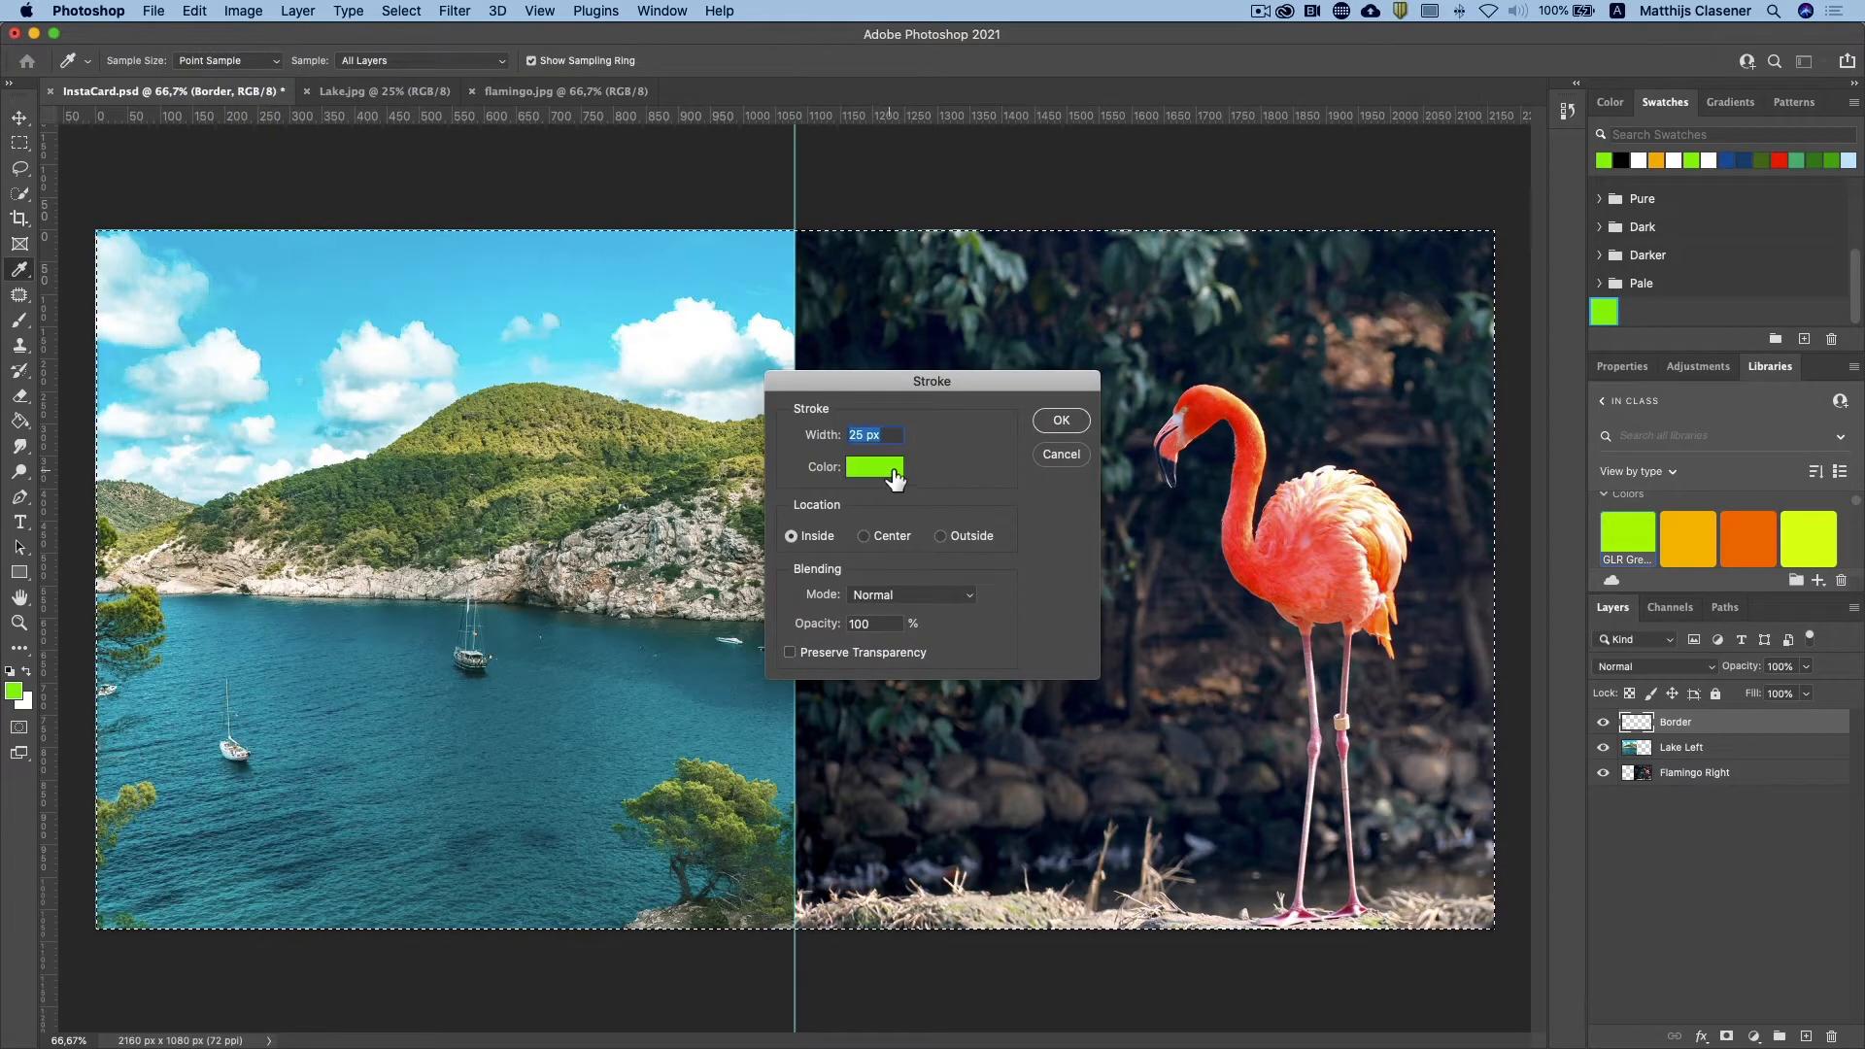
{"action": "left_click", "coordinate": [885, 474]}
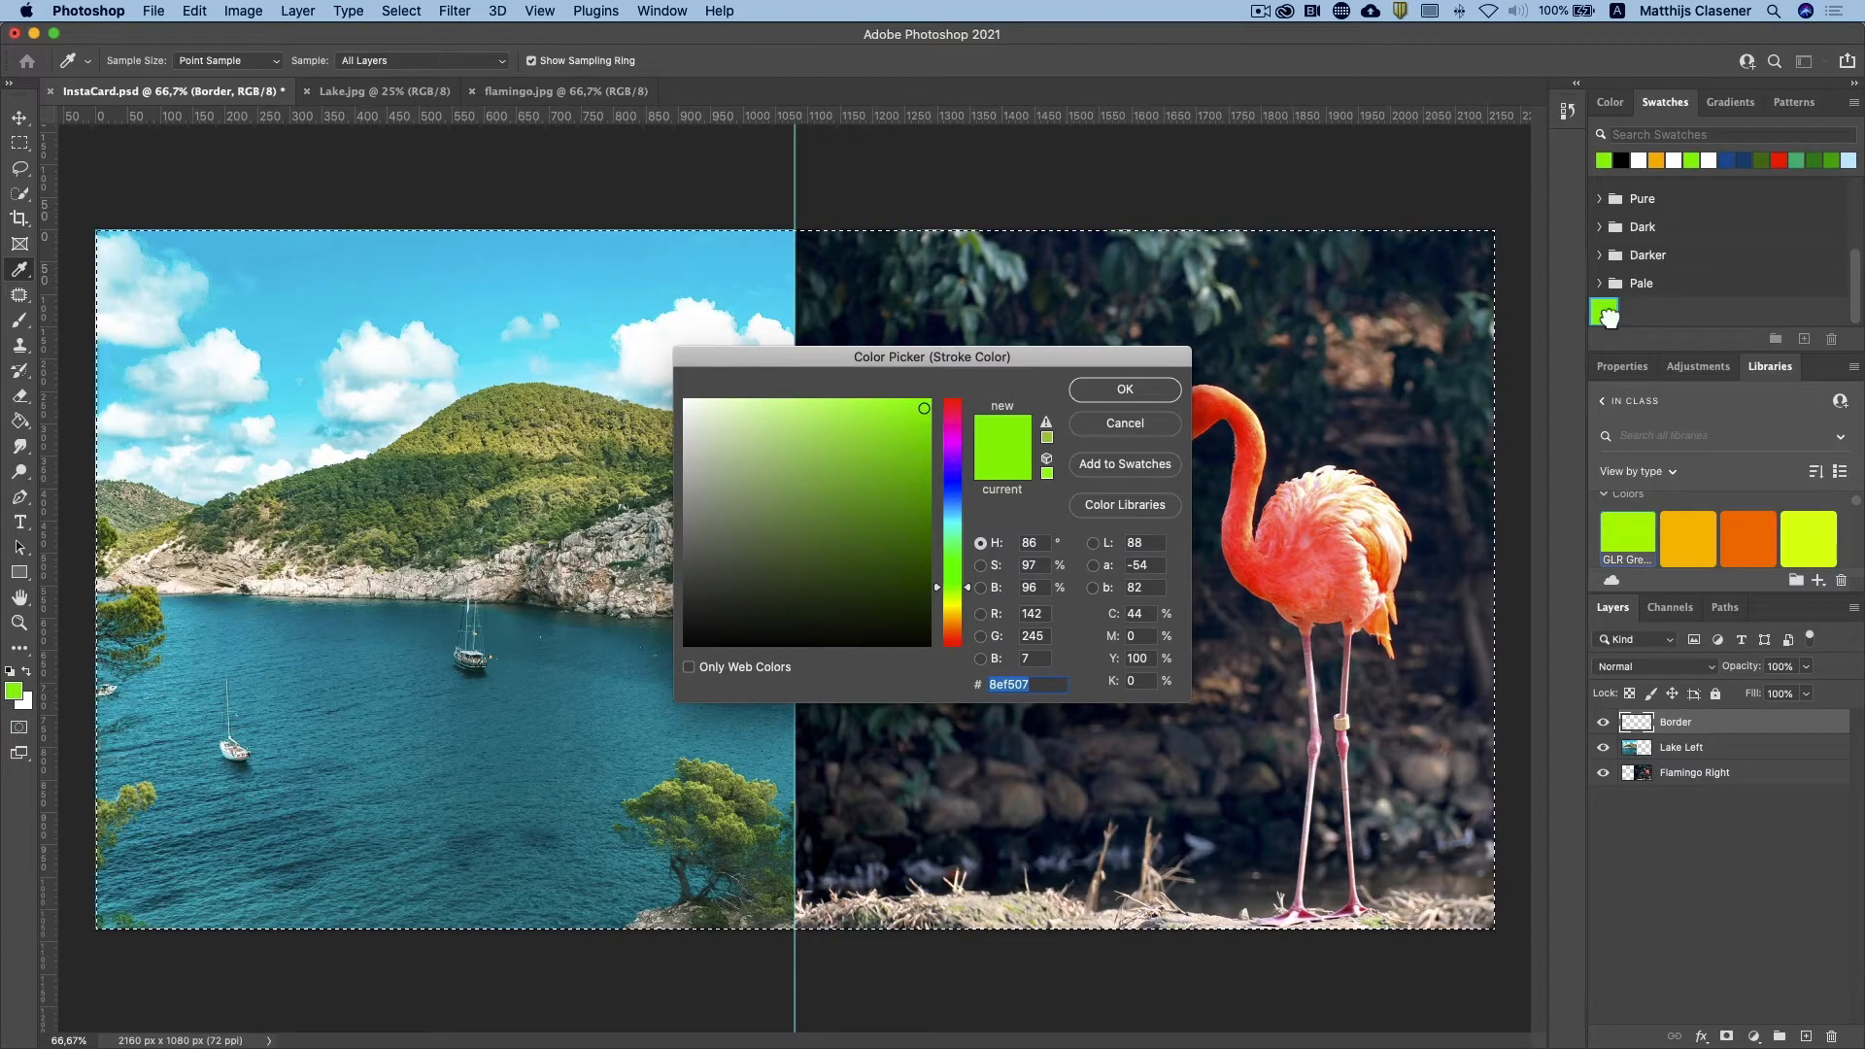
{"action": "left_click", "coordinate": [1125, 390]}
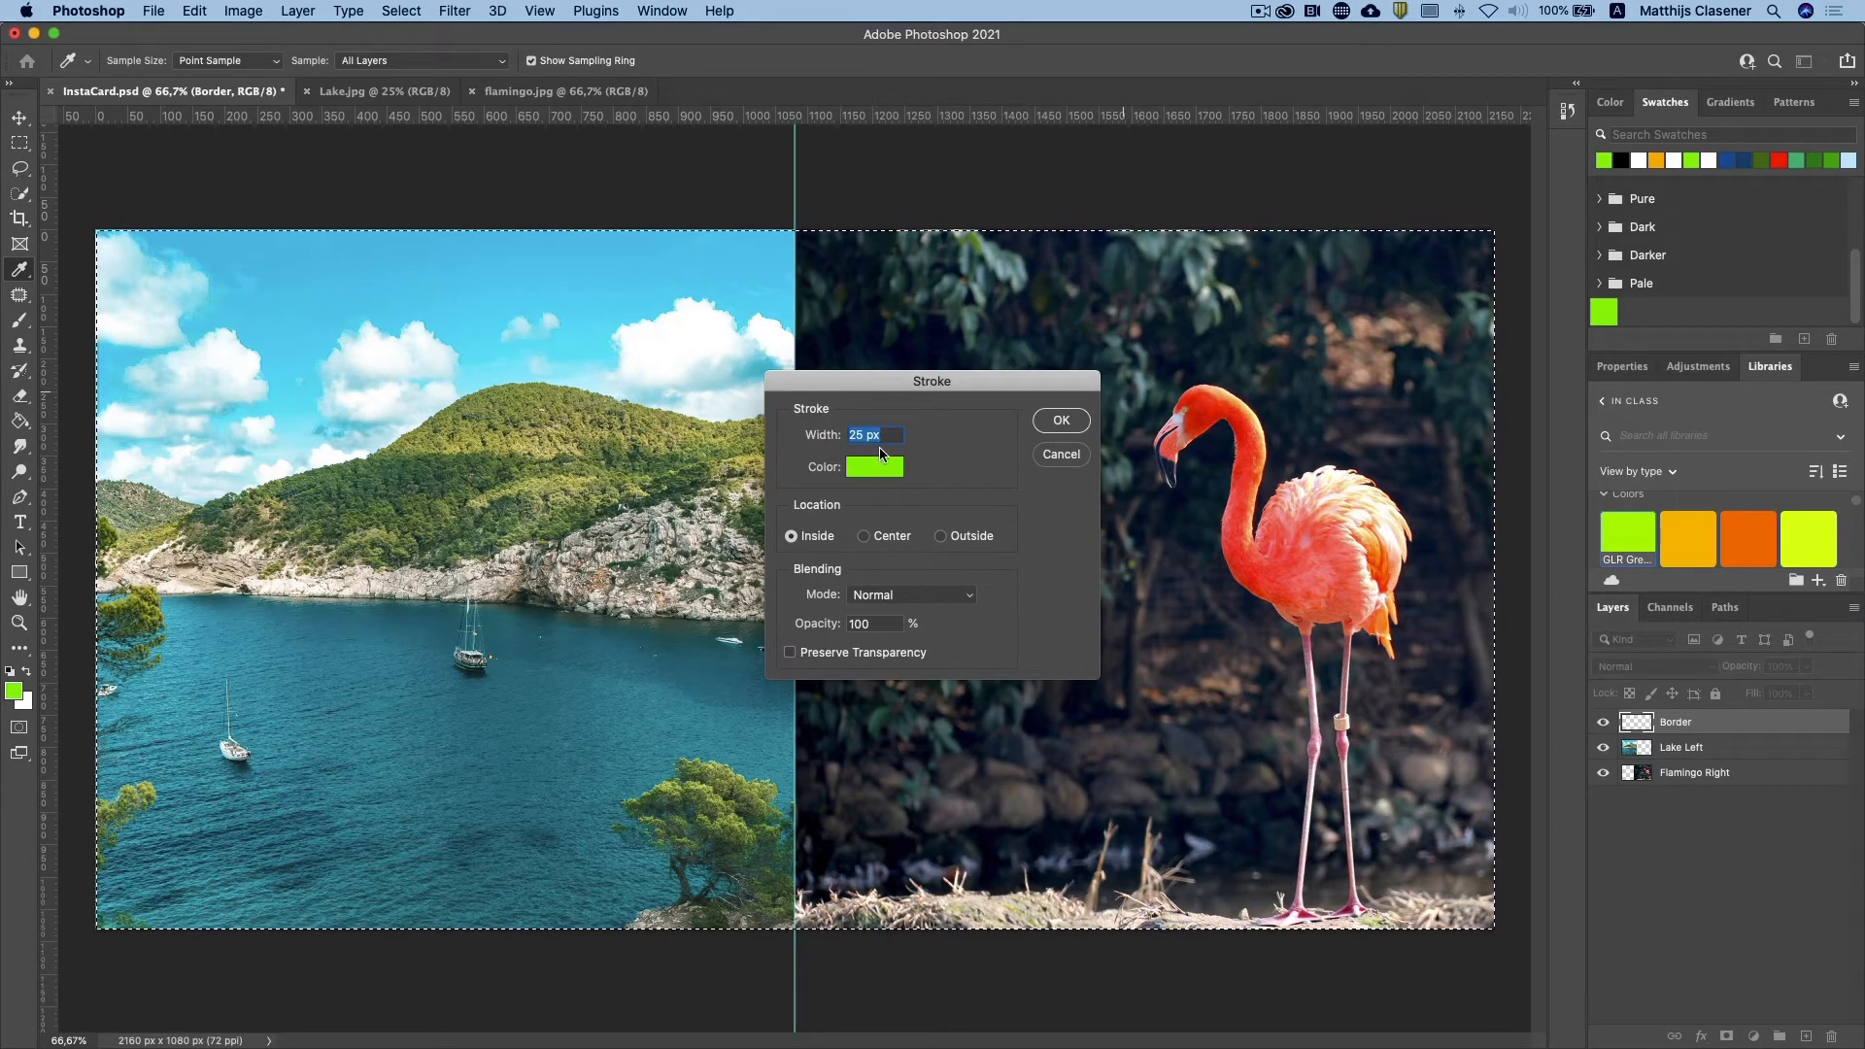
{"action": "left_click", "coordinate": [1061, 420]}
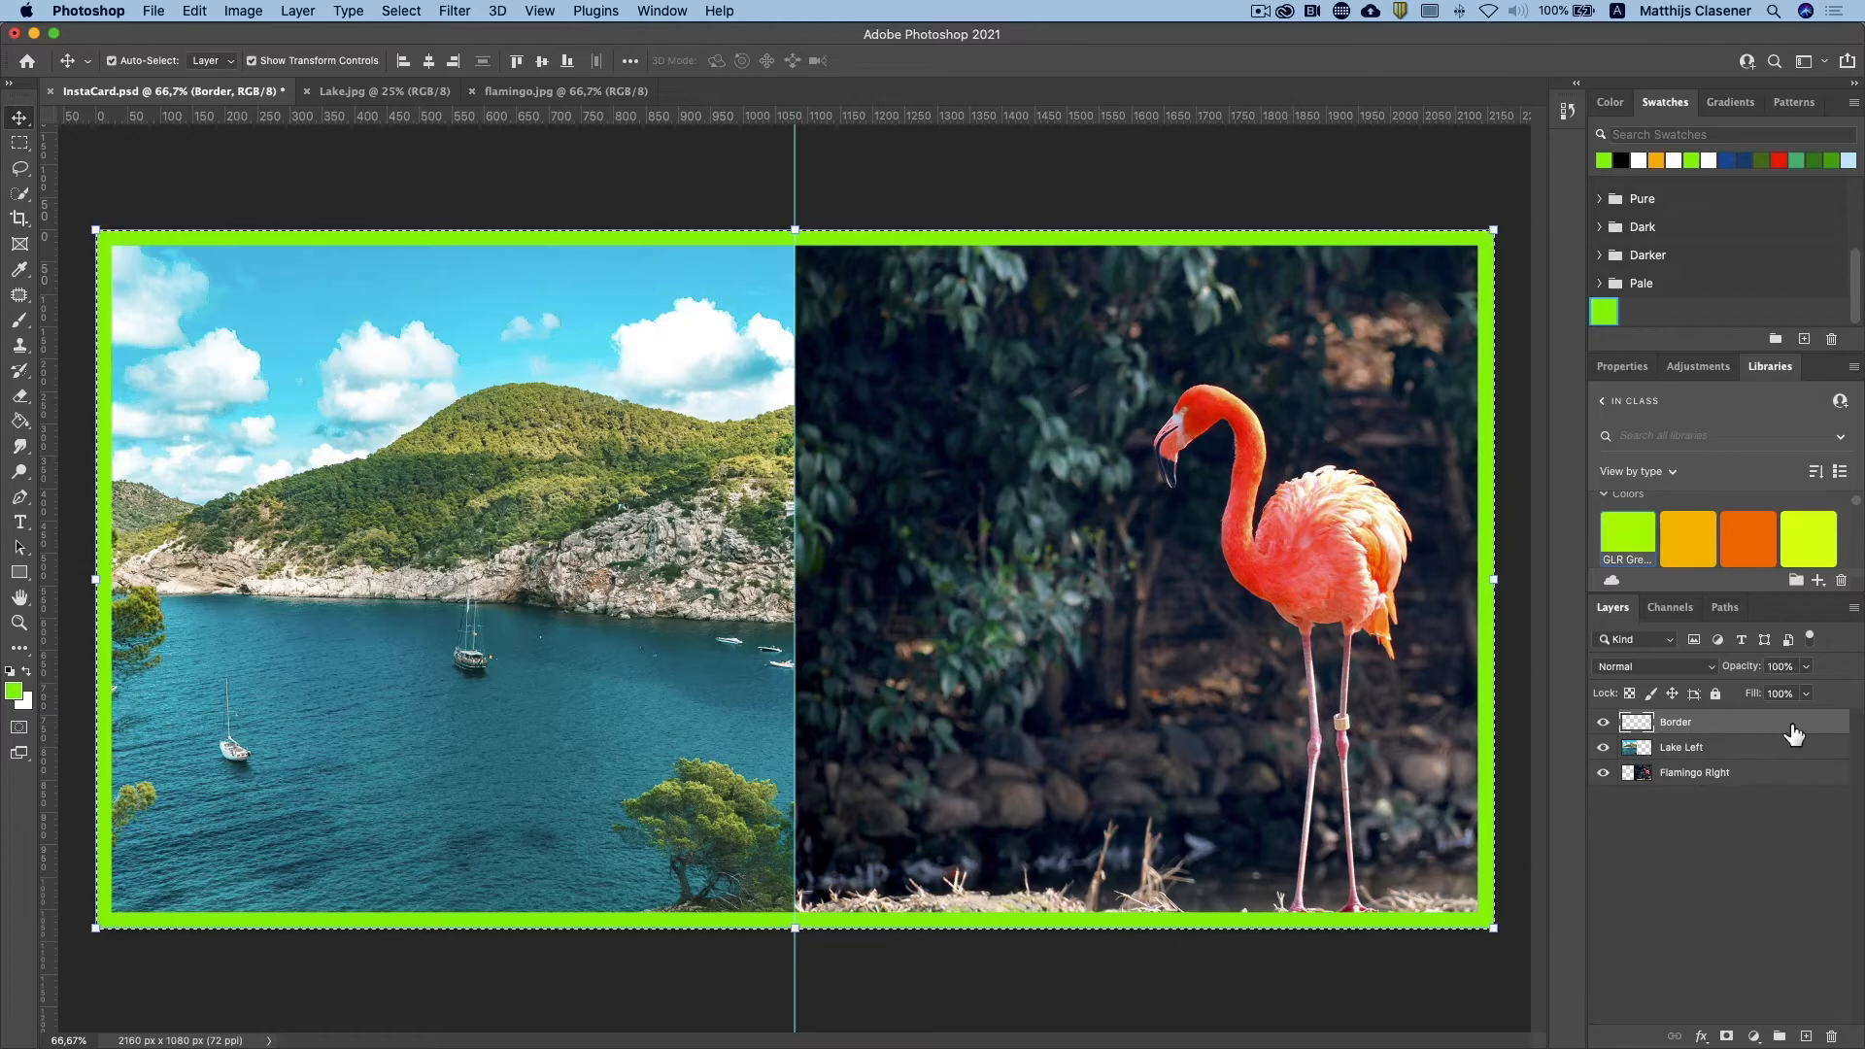
Step: Add a Bevel & Emboss effect to the Border layer with Inner Bevel, Smooth, depth 100% and size 7 px, leaving Drop Shadow off
{"action": "double_click", "coordinate": [1841, 728]}
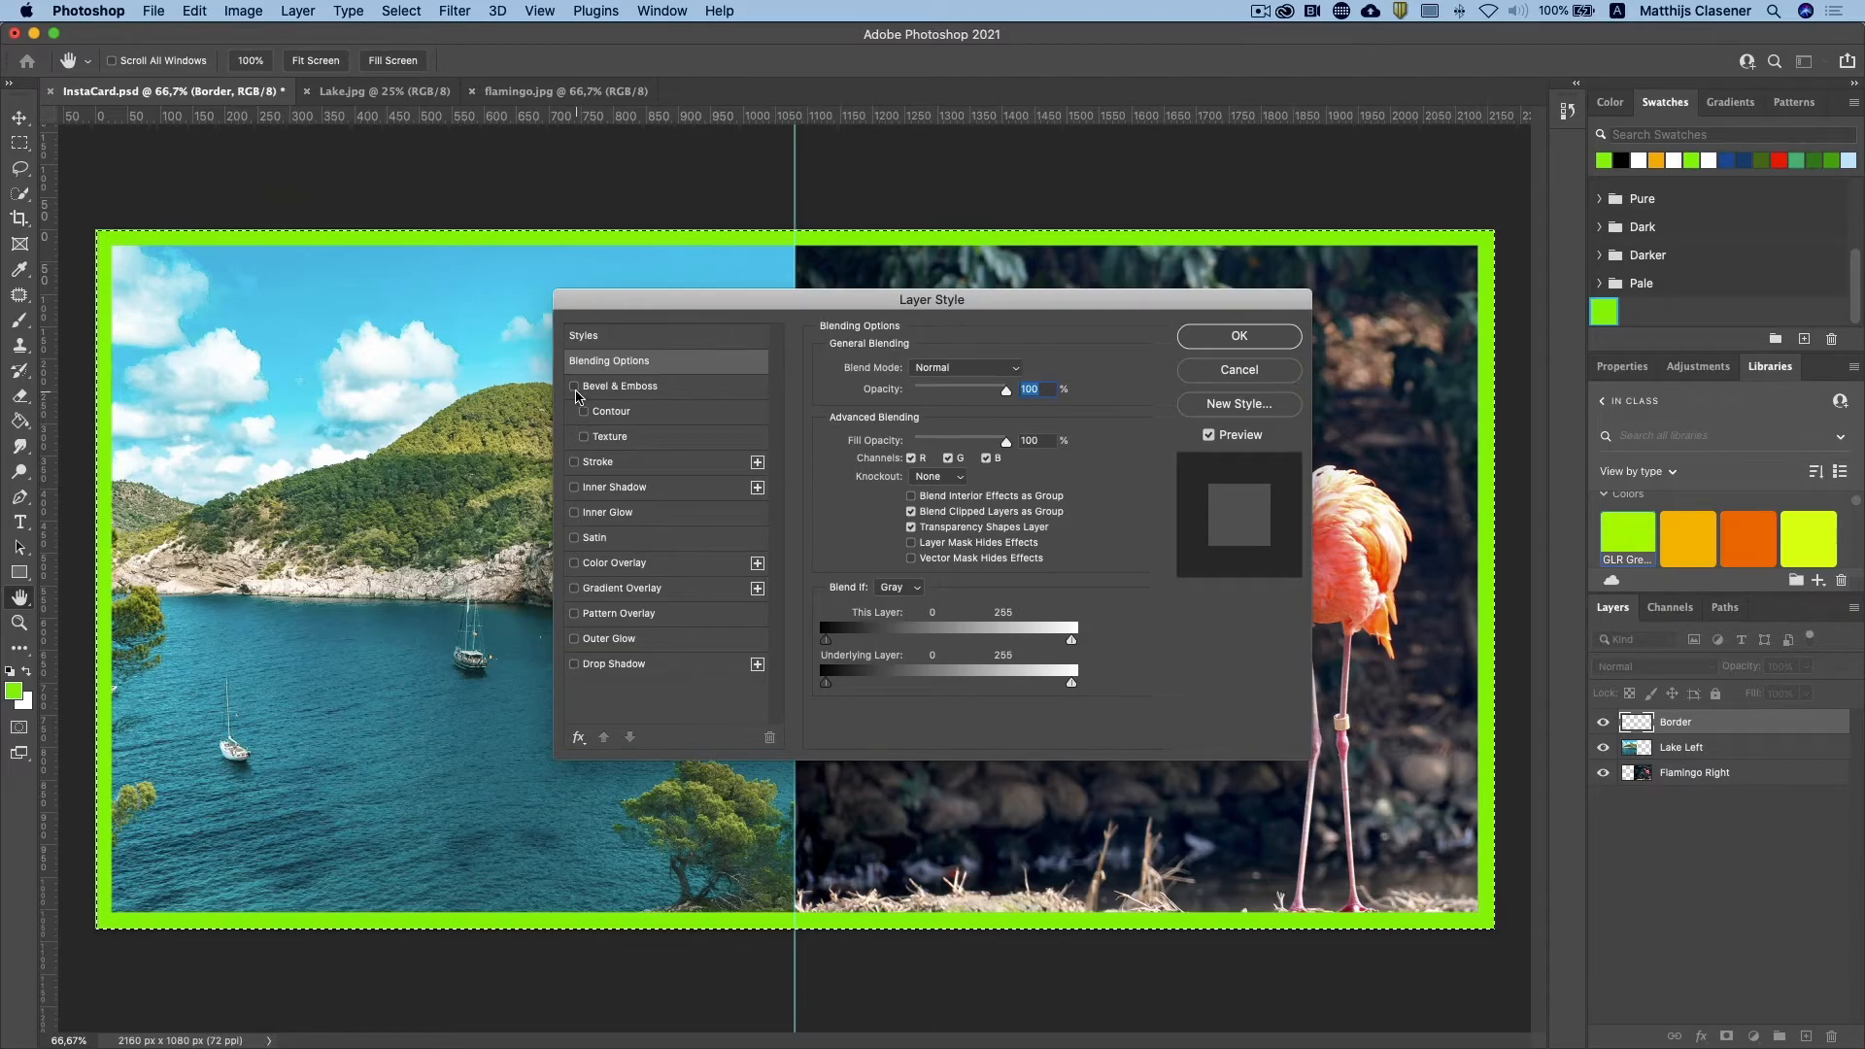
{"action": "left_click", "coordinate": [574, 387]}
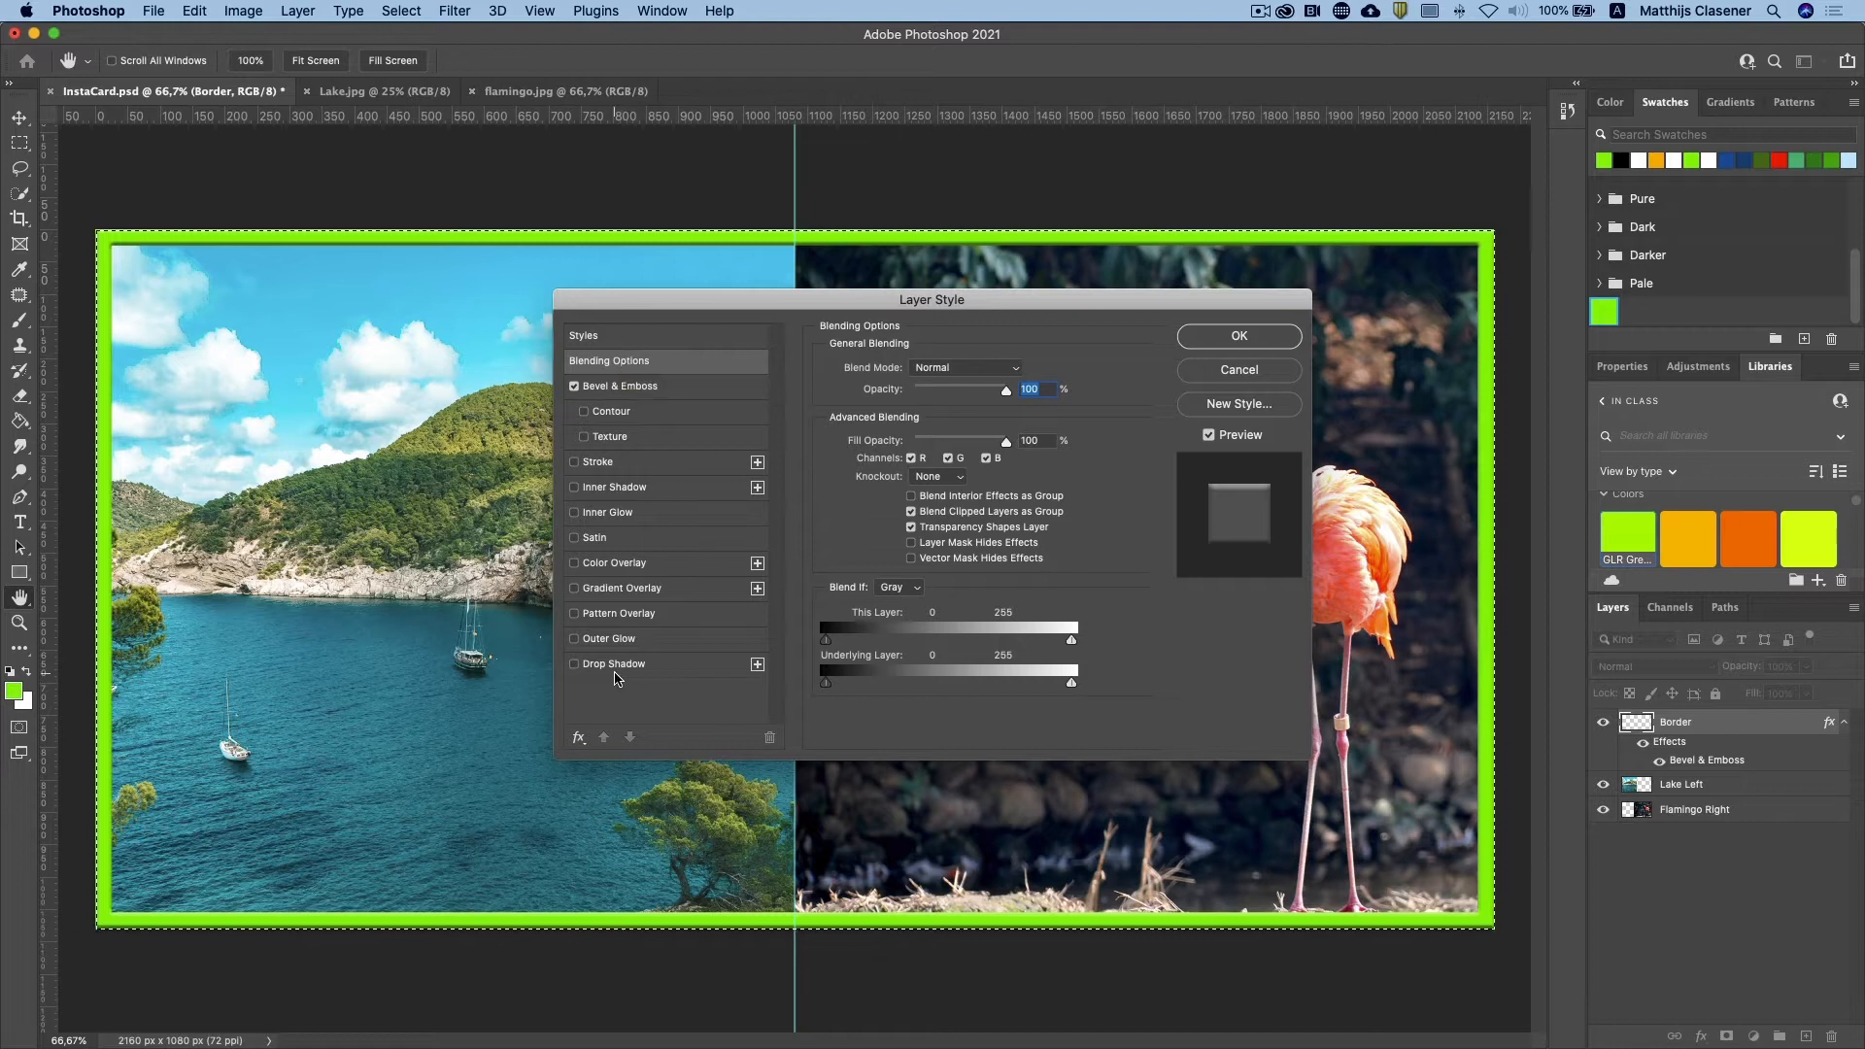
{"action": "left_click", "coordinate": [614, 669]}
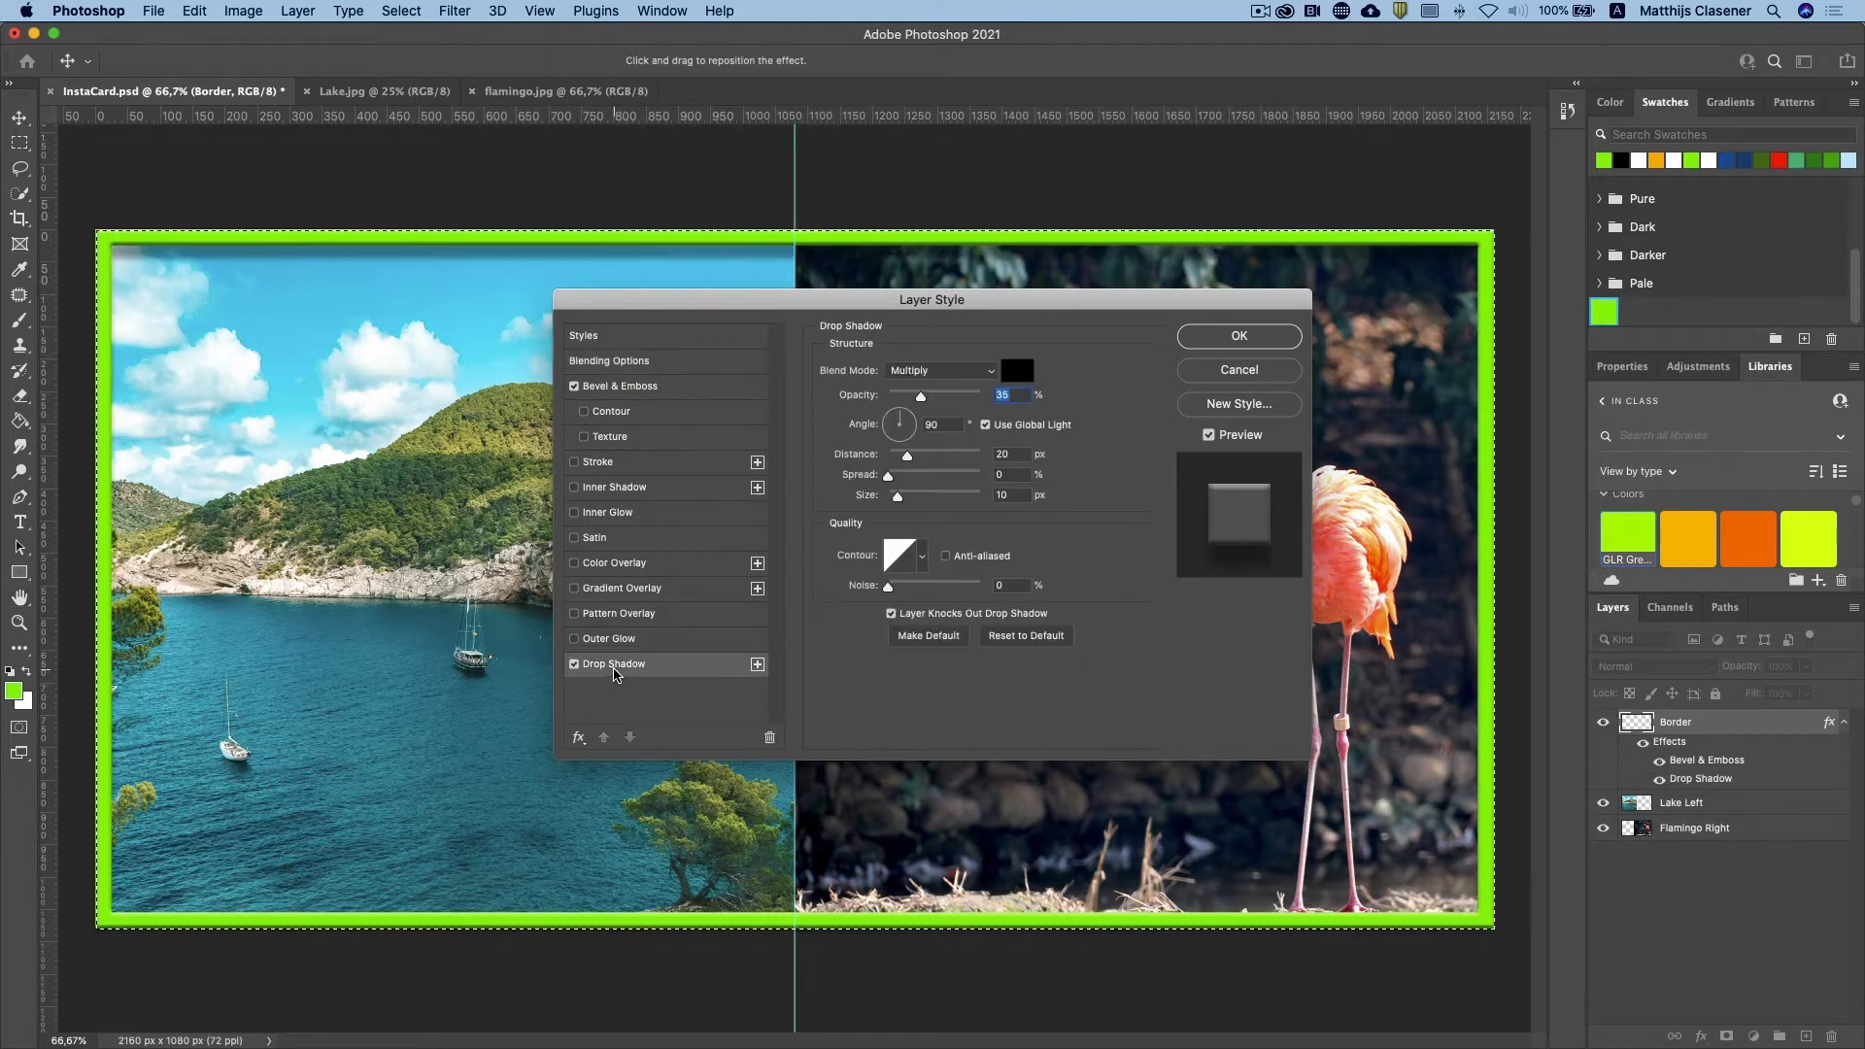
{"action": "left_click", "coordinate": [574, 666]}
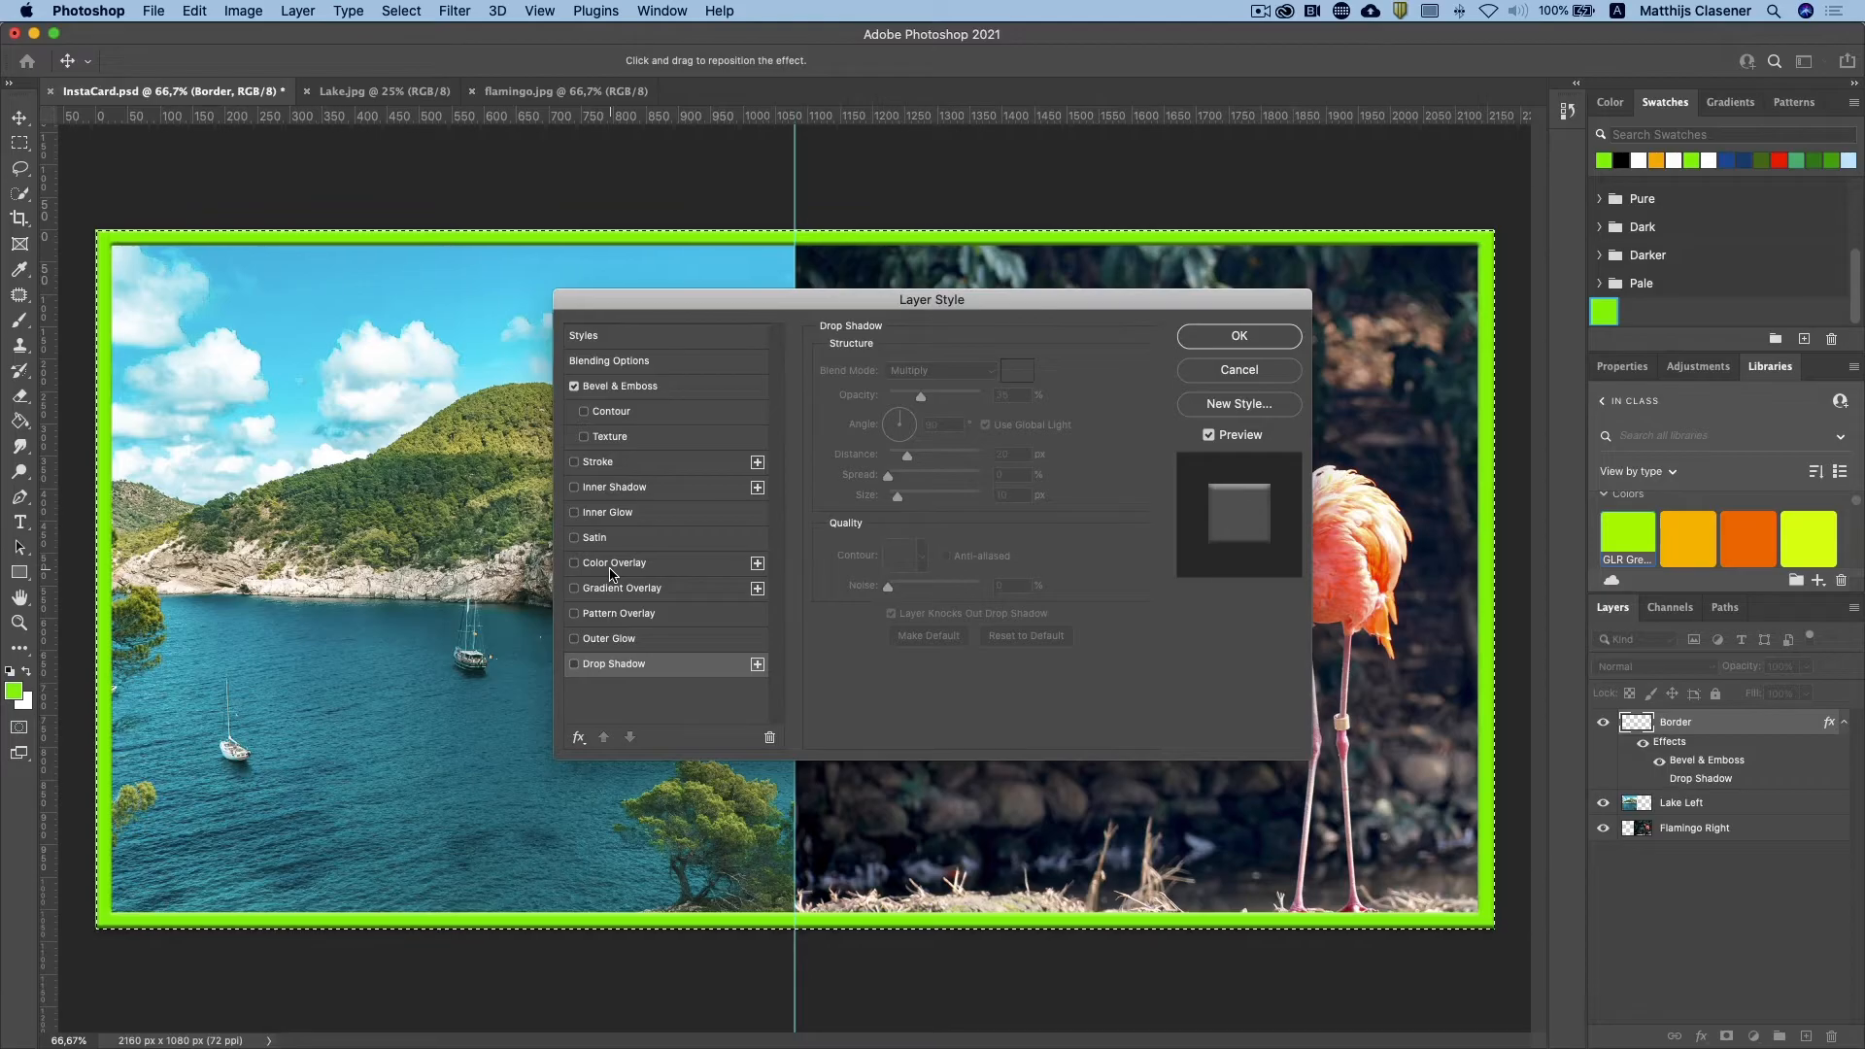
{"action": "left_click", "coordinate": [621, 387]}
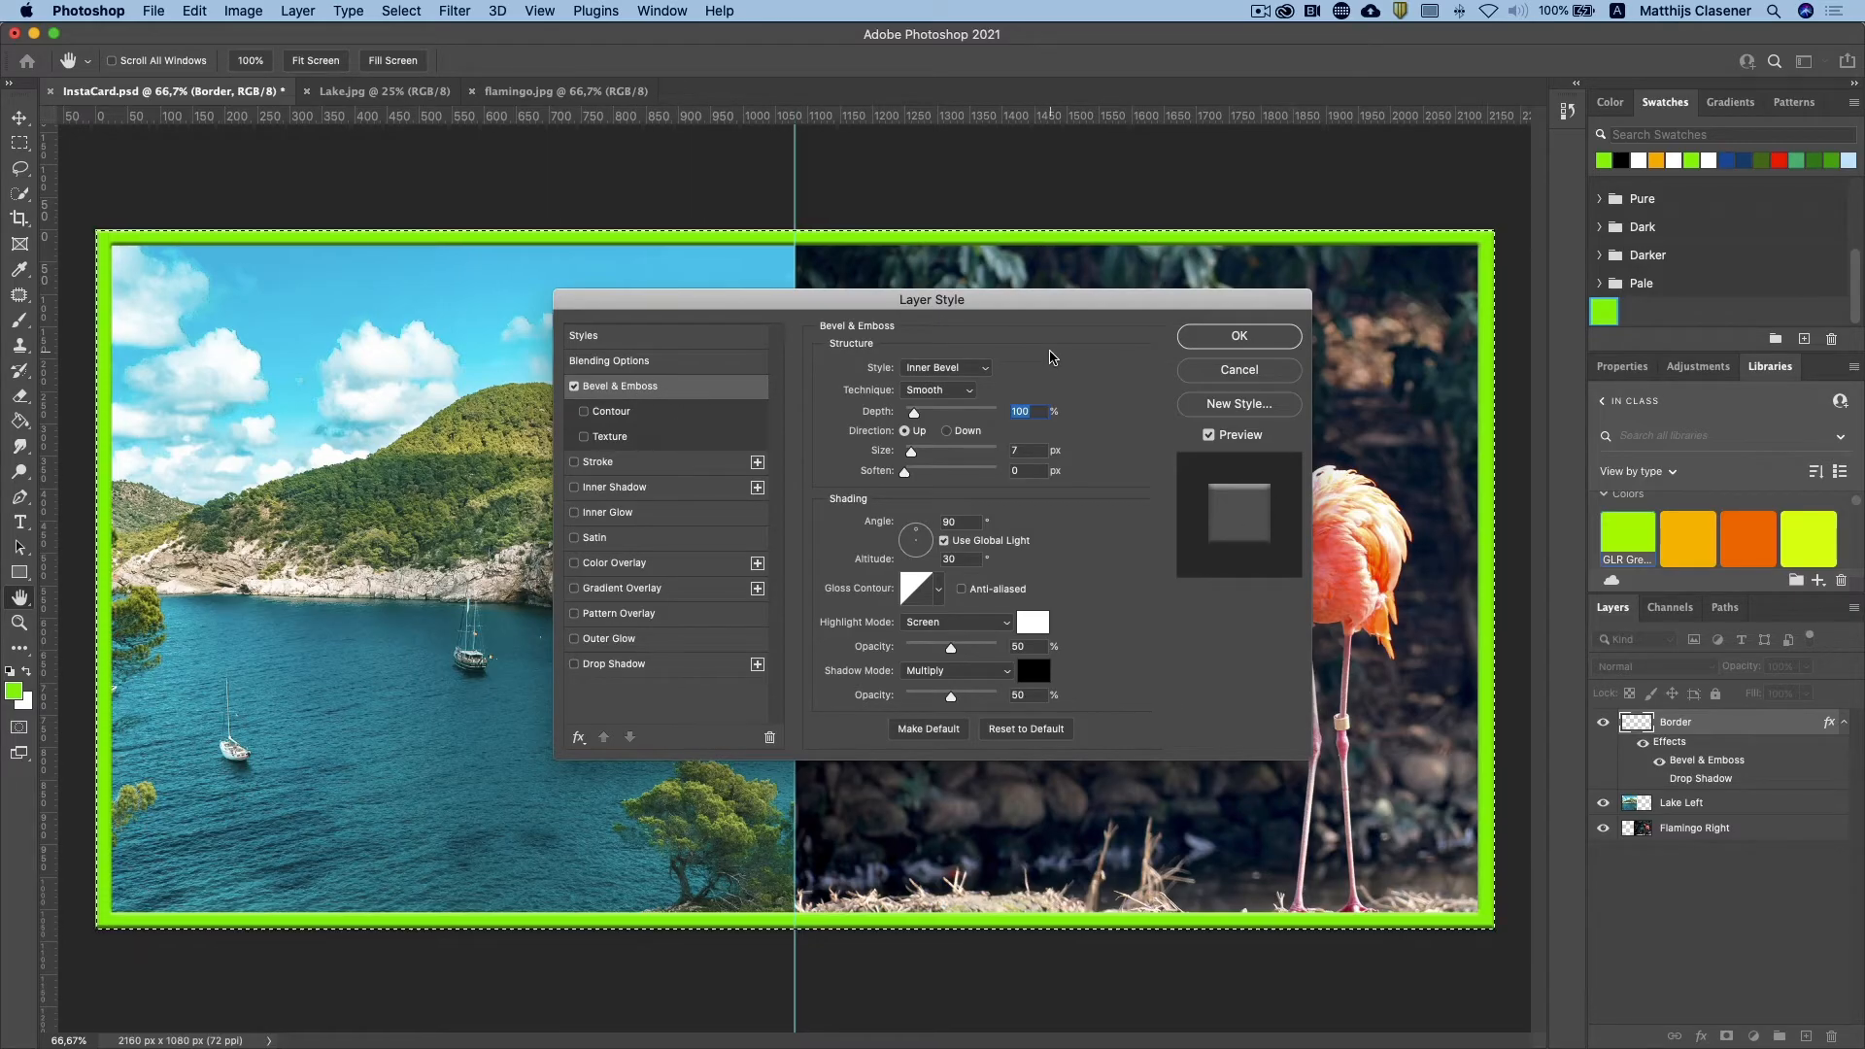
{"action": "left_click", "coordinate": [1209, 347]}
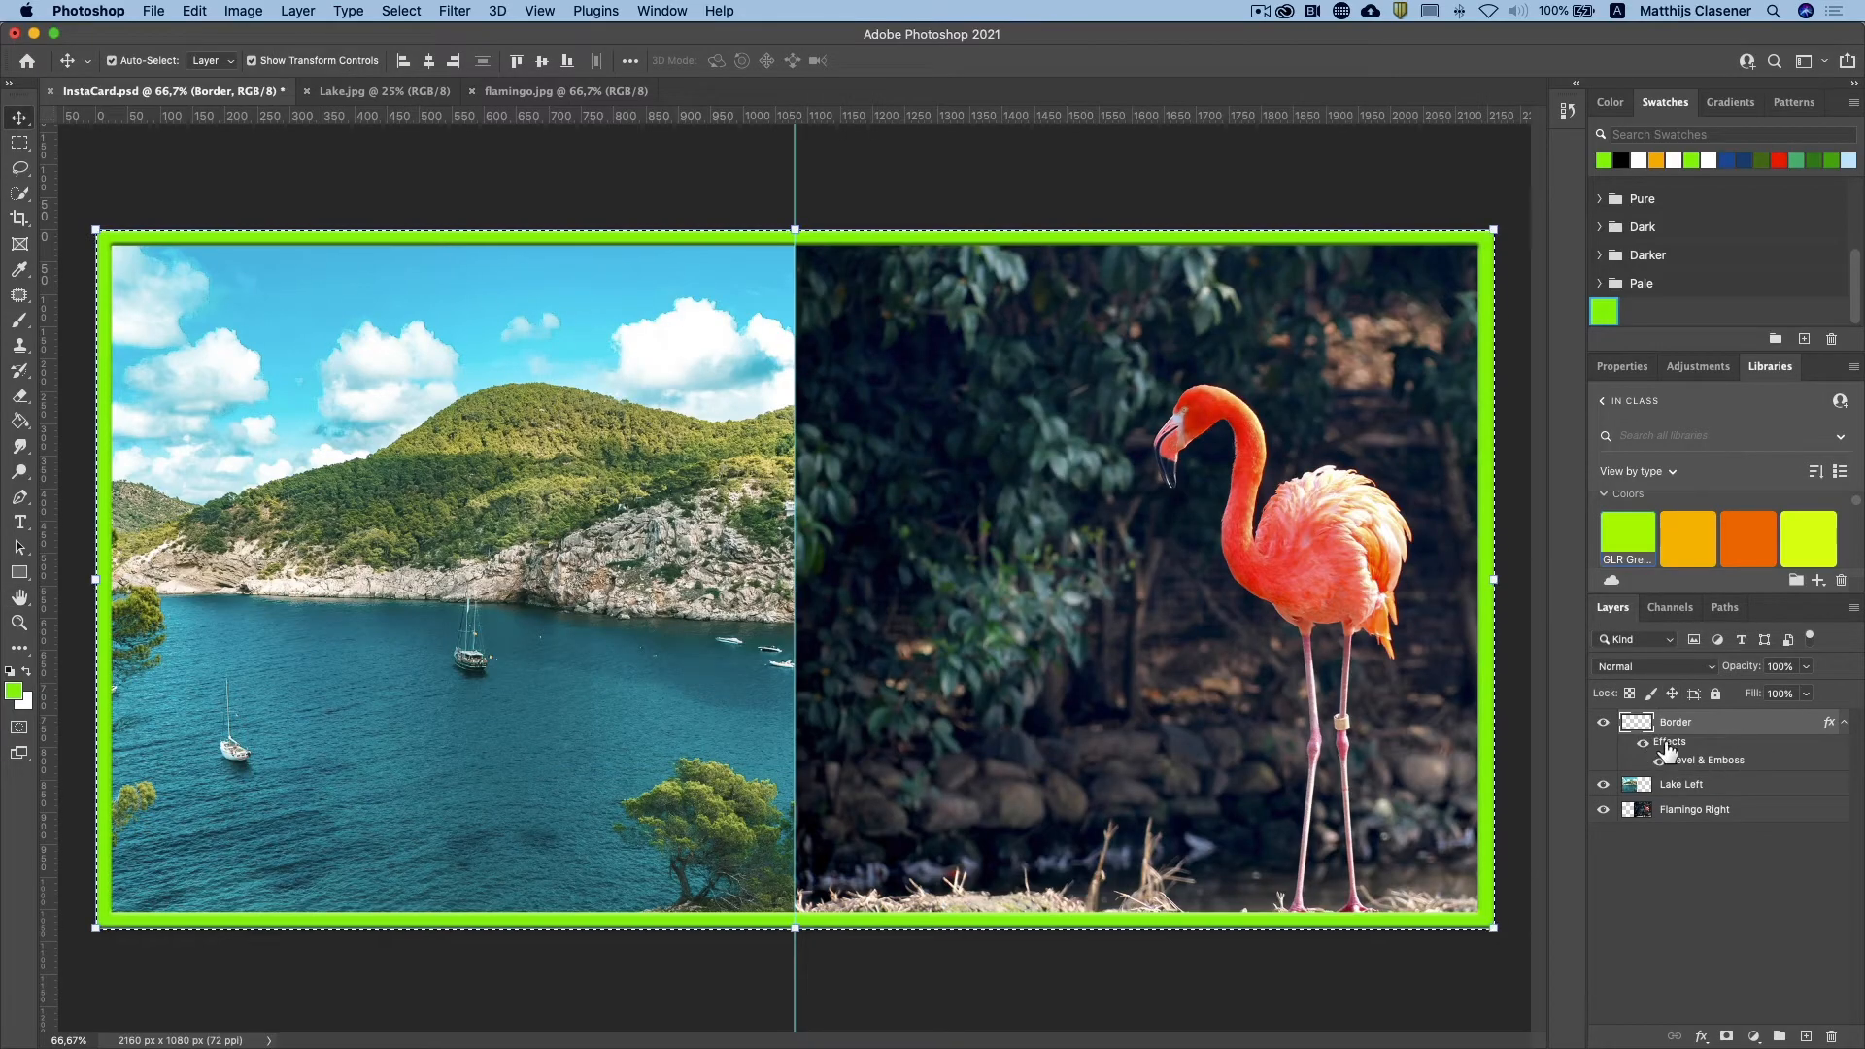
{"action": "left_click", "coordinate": [1845, 724]}
{"action": "left_click", "coordinate": [1844, 724]}
{"action": "left_click", "coordinate": [1844, 724]}
{"action": "left_click", "coordinate": [1844, 725]}
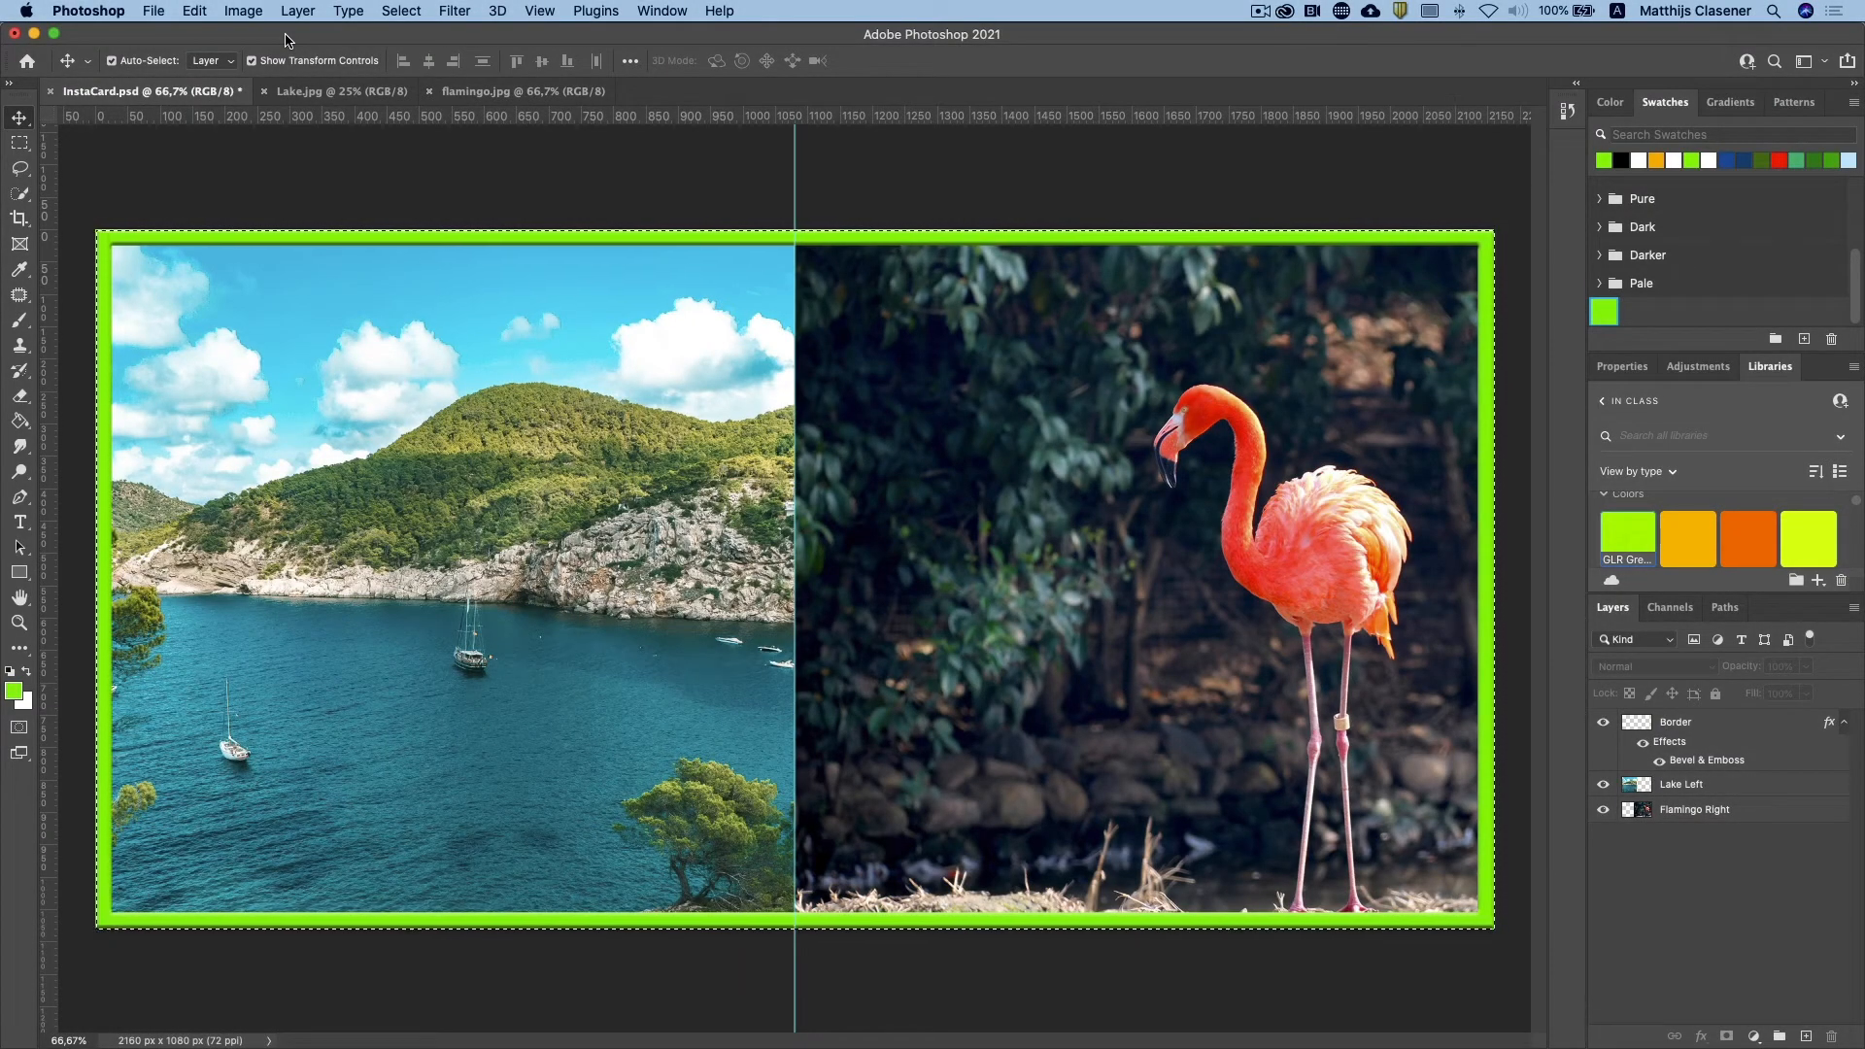
Step: Place walk away.jpg from the Project 1B folder as a linked image in the card
{"action": "left_click", "coordinate": [154, 11]}
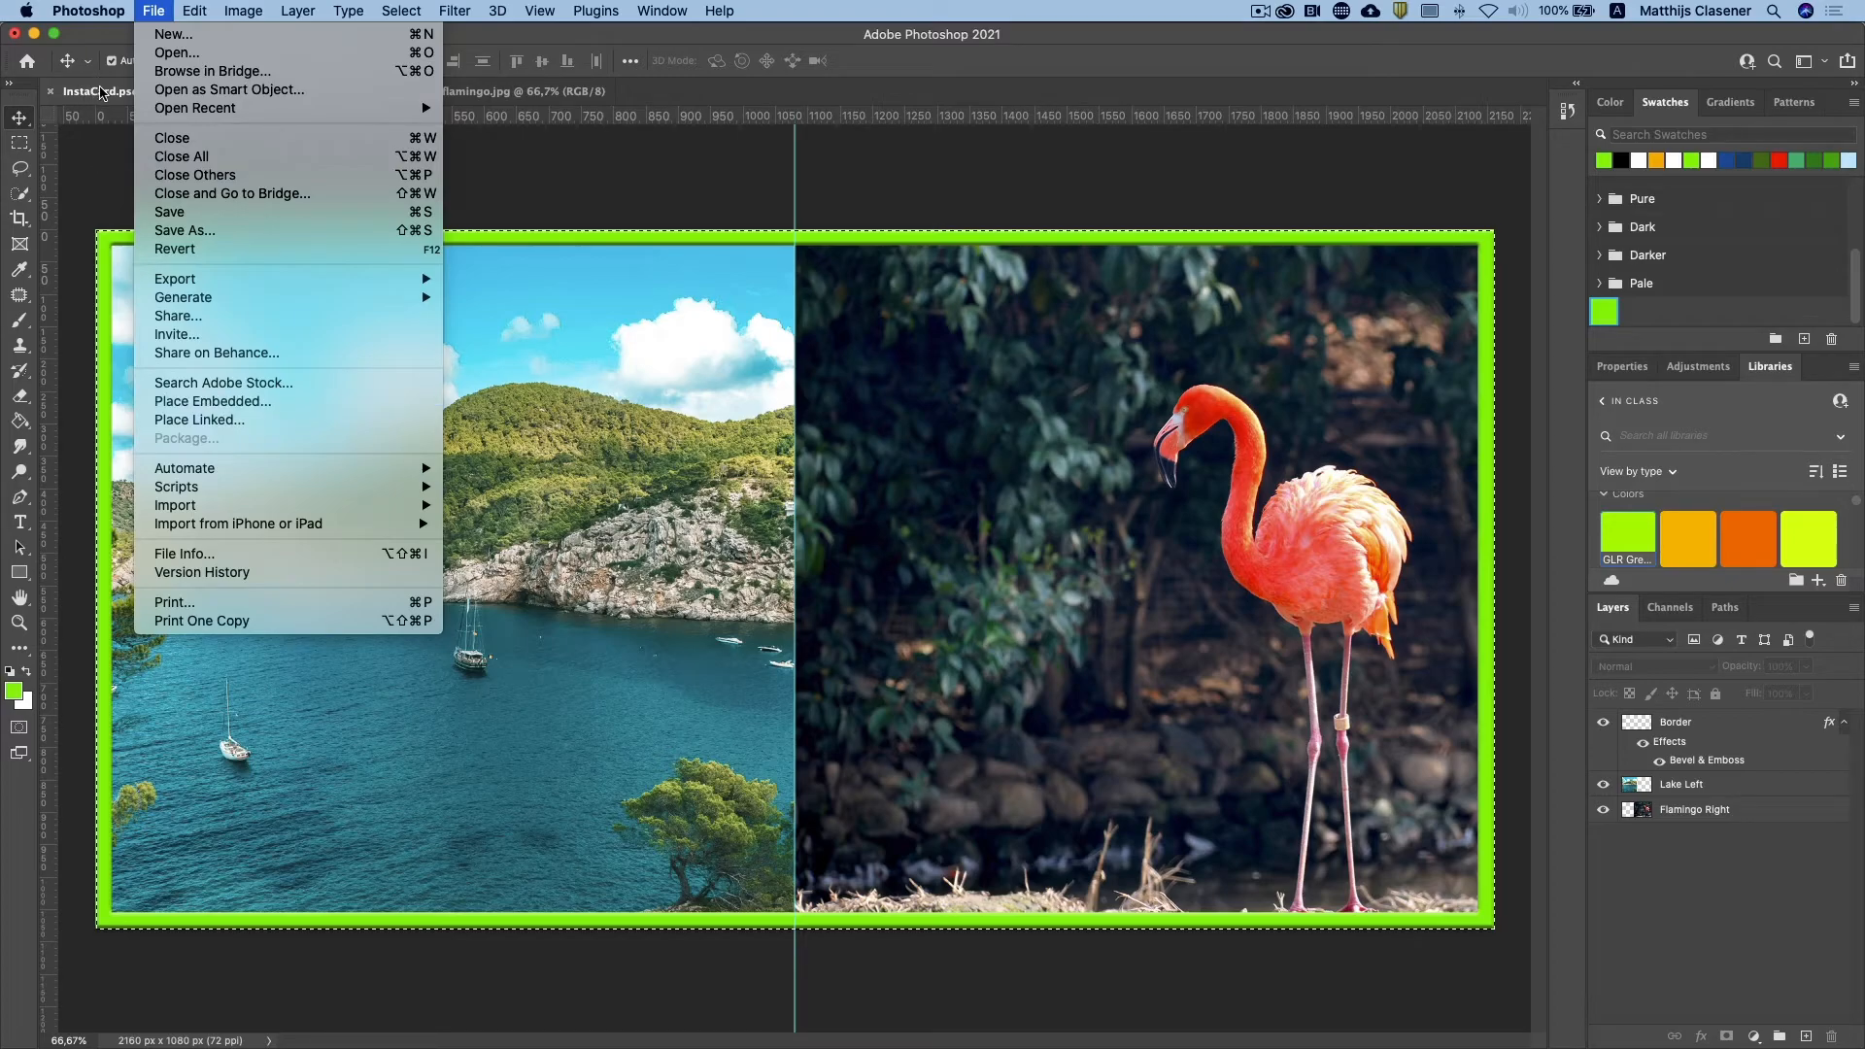
{"action": "left_click", "coordinate": [204, 421]}
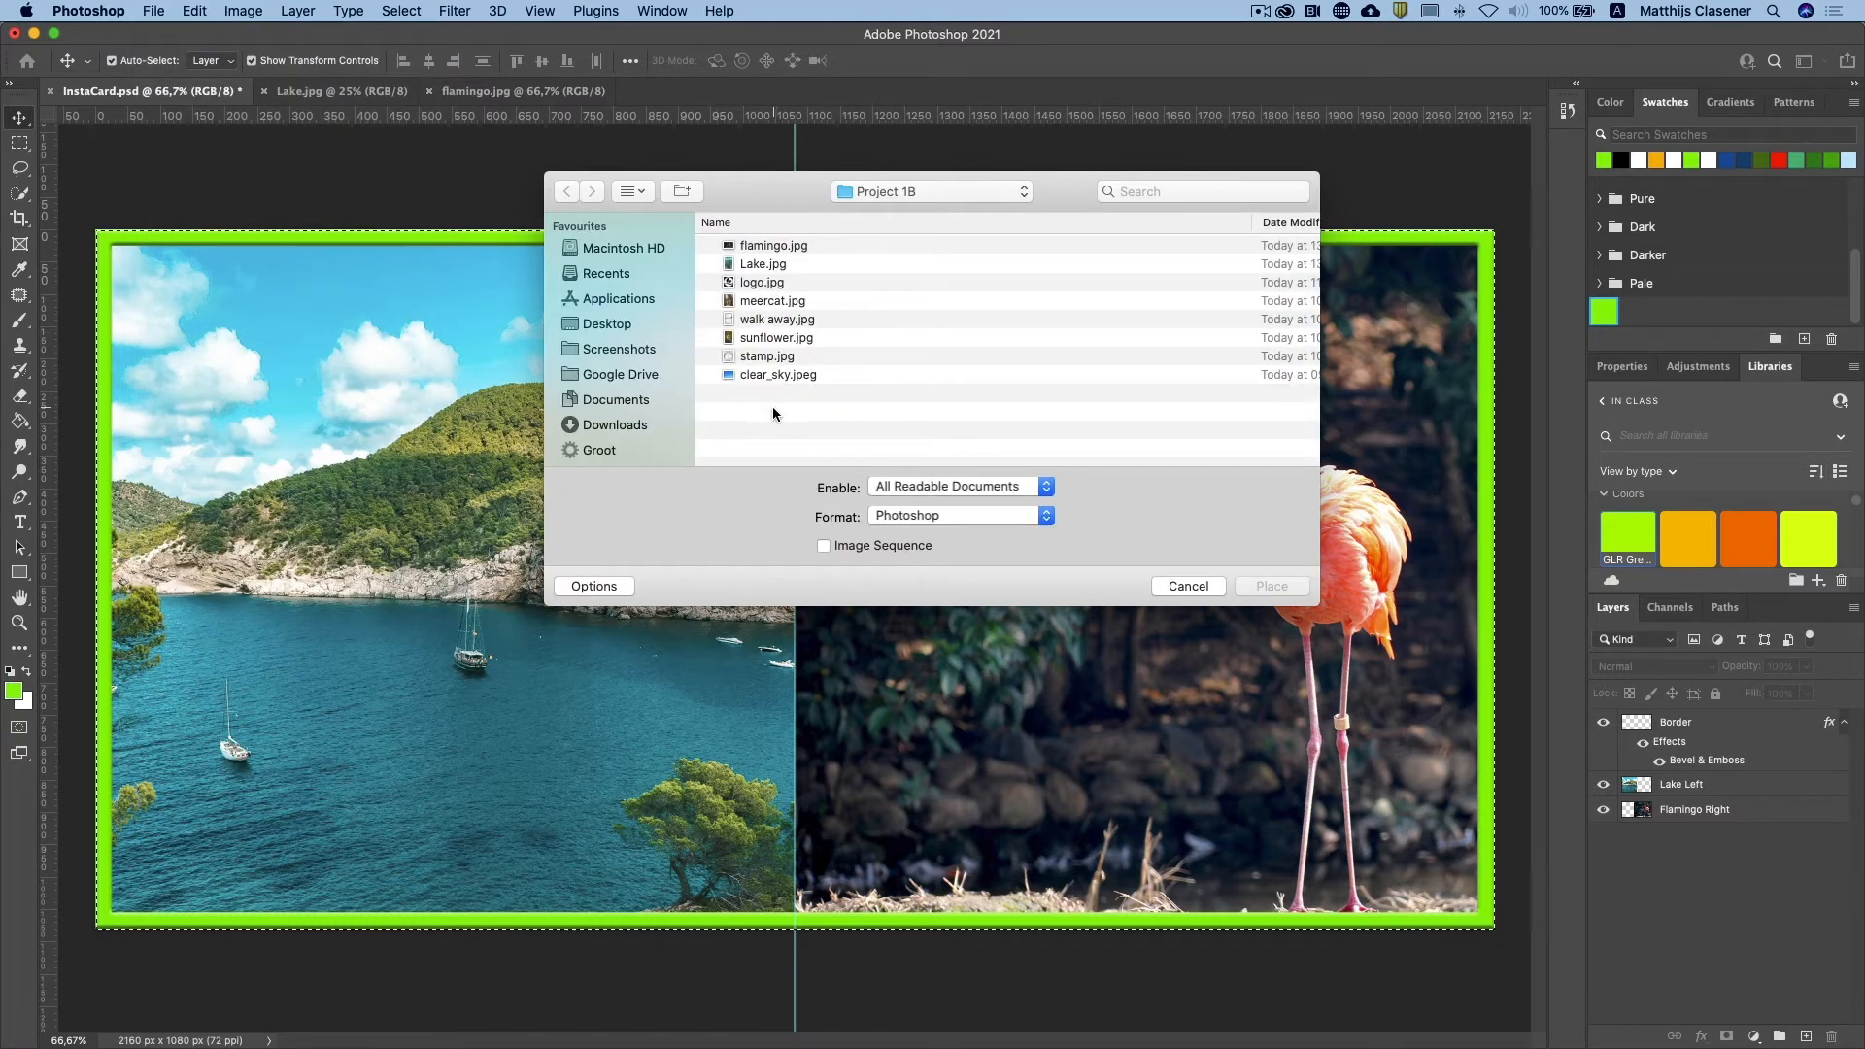
{"action": "left_click", "coordinate": [779, 319]}
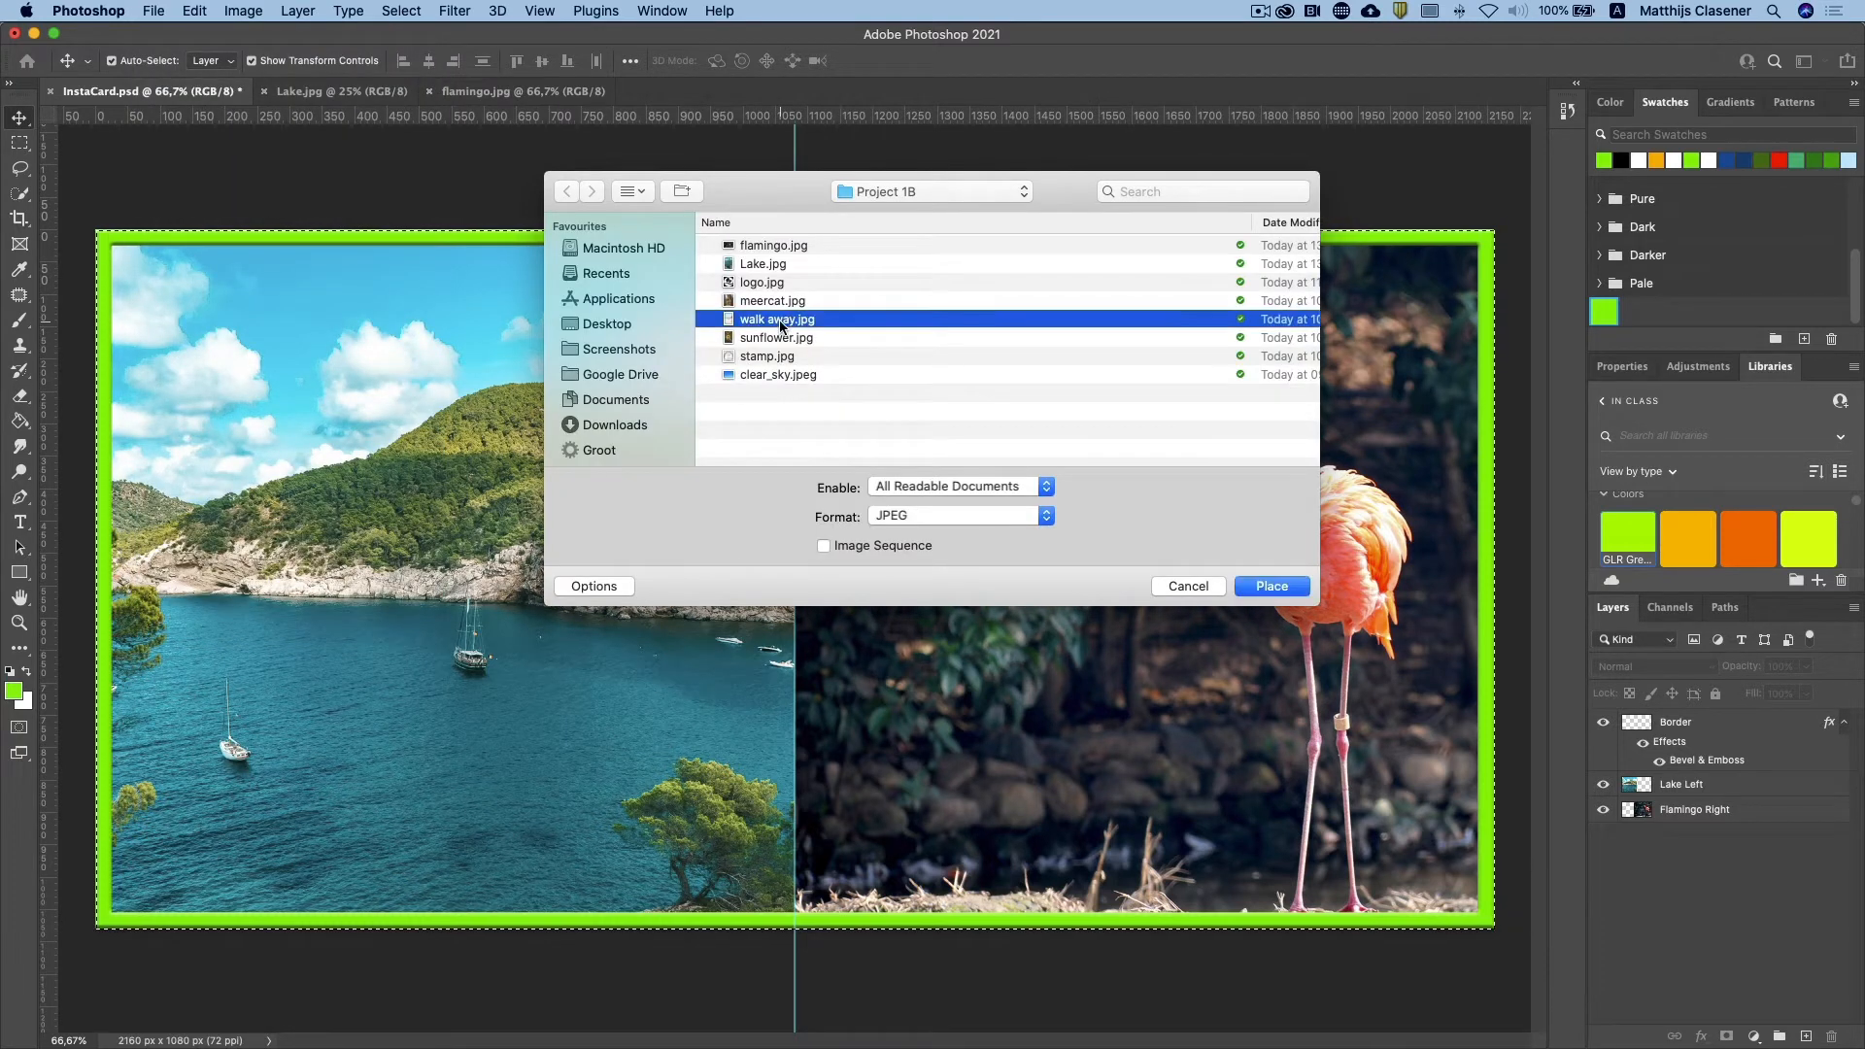
{"action": "left_click", "coordinate": [1272, 587]}
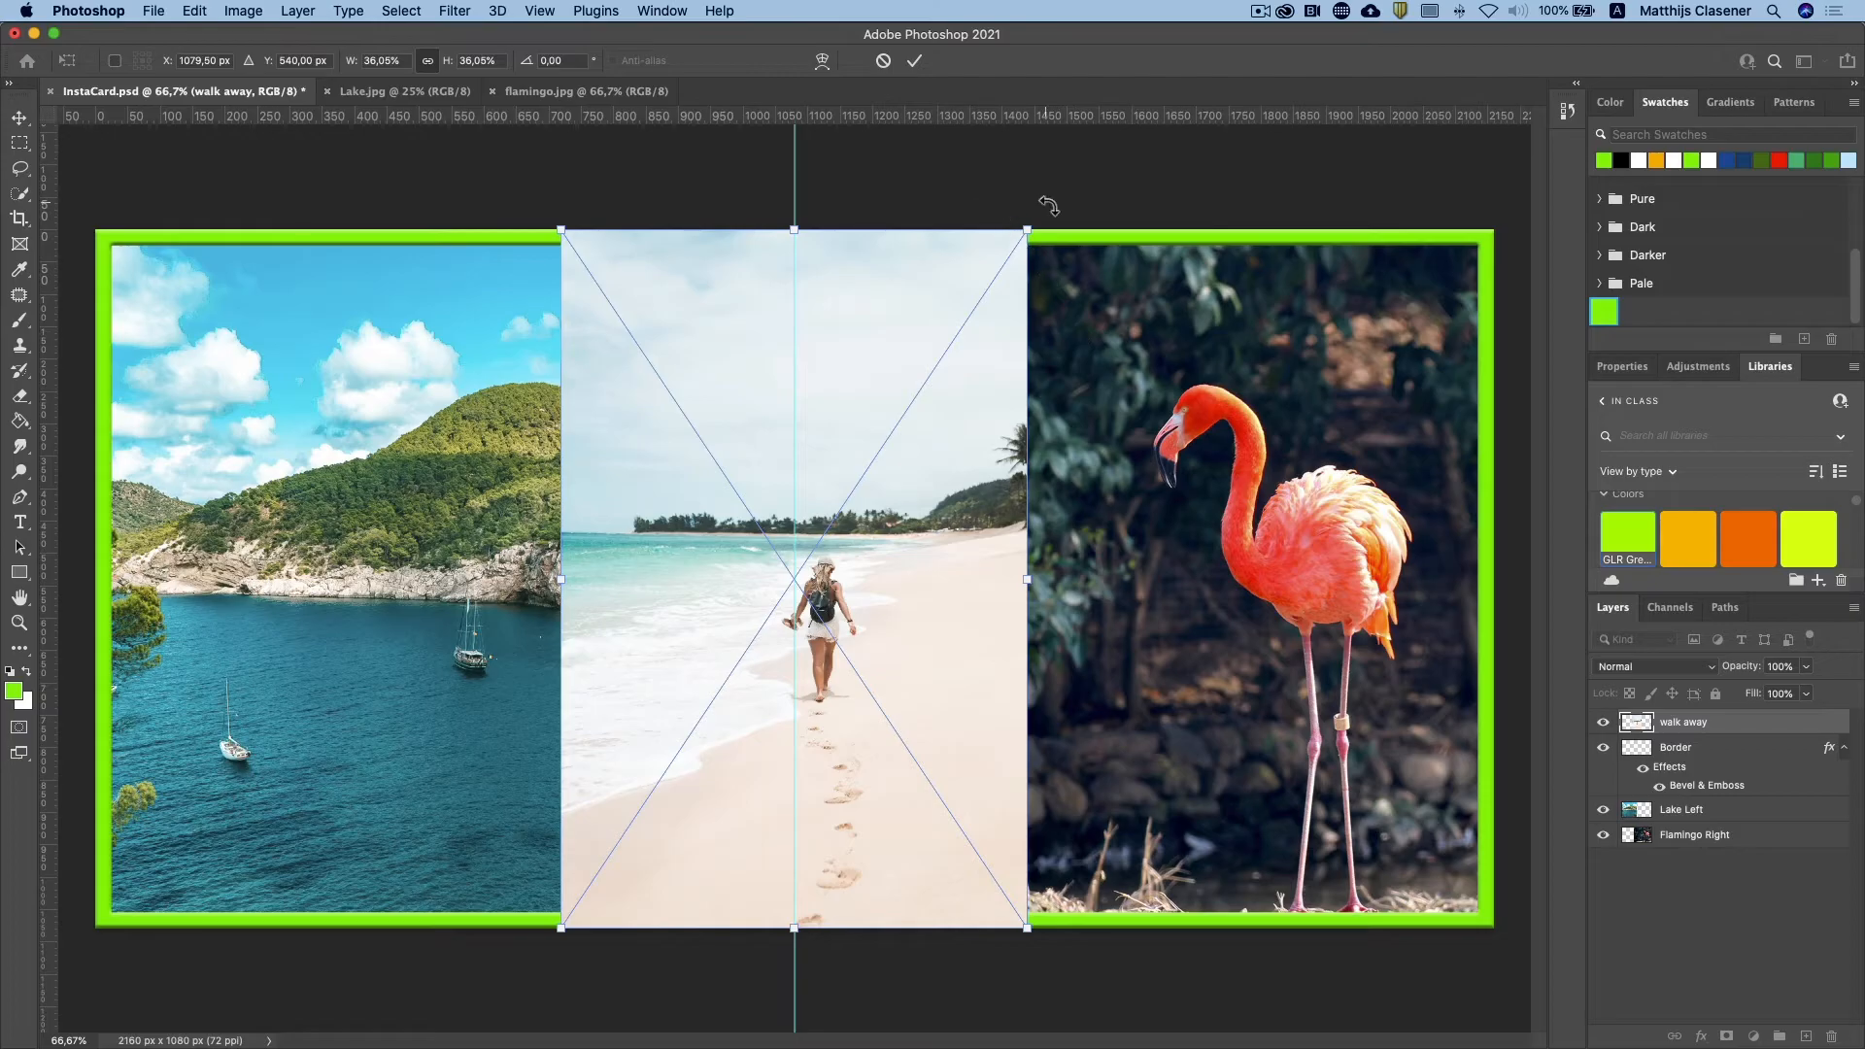
Step: Scale the beach photo to about 30%, rotate it about 10° clockwise, and position it over the lake half
{"action": "left_click_drag", "start_coordinate": [1049, 207], "coordinate": [983, 379]}
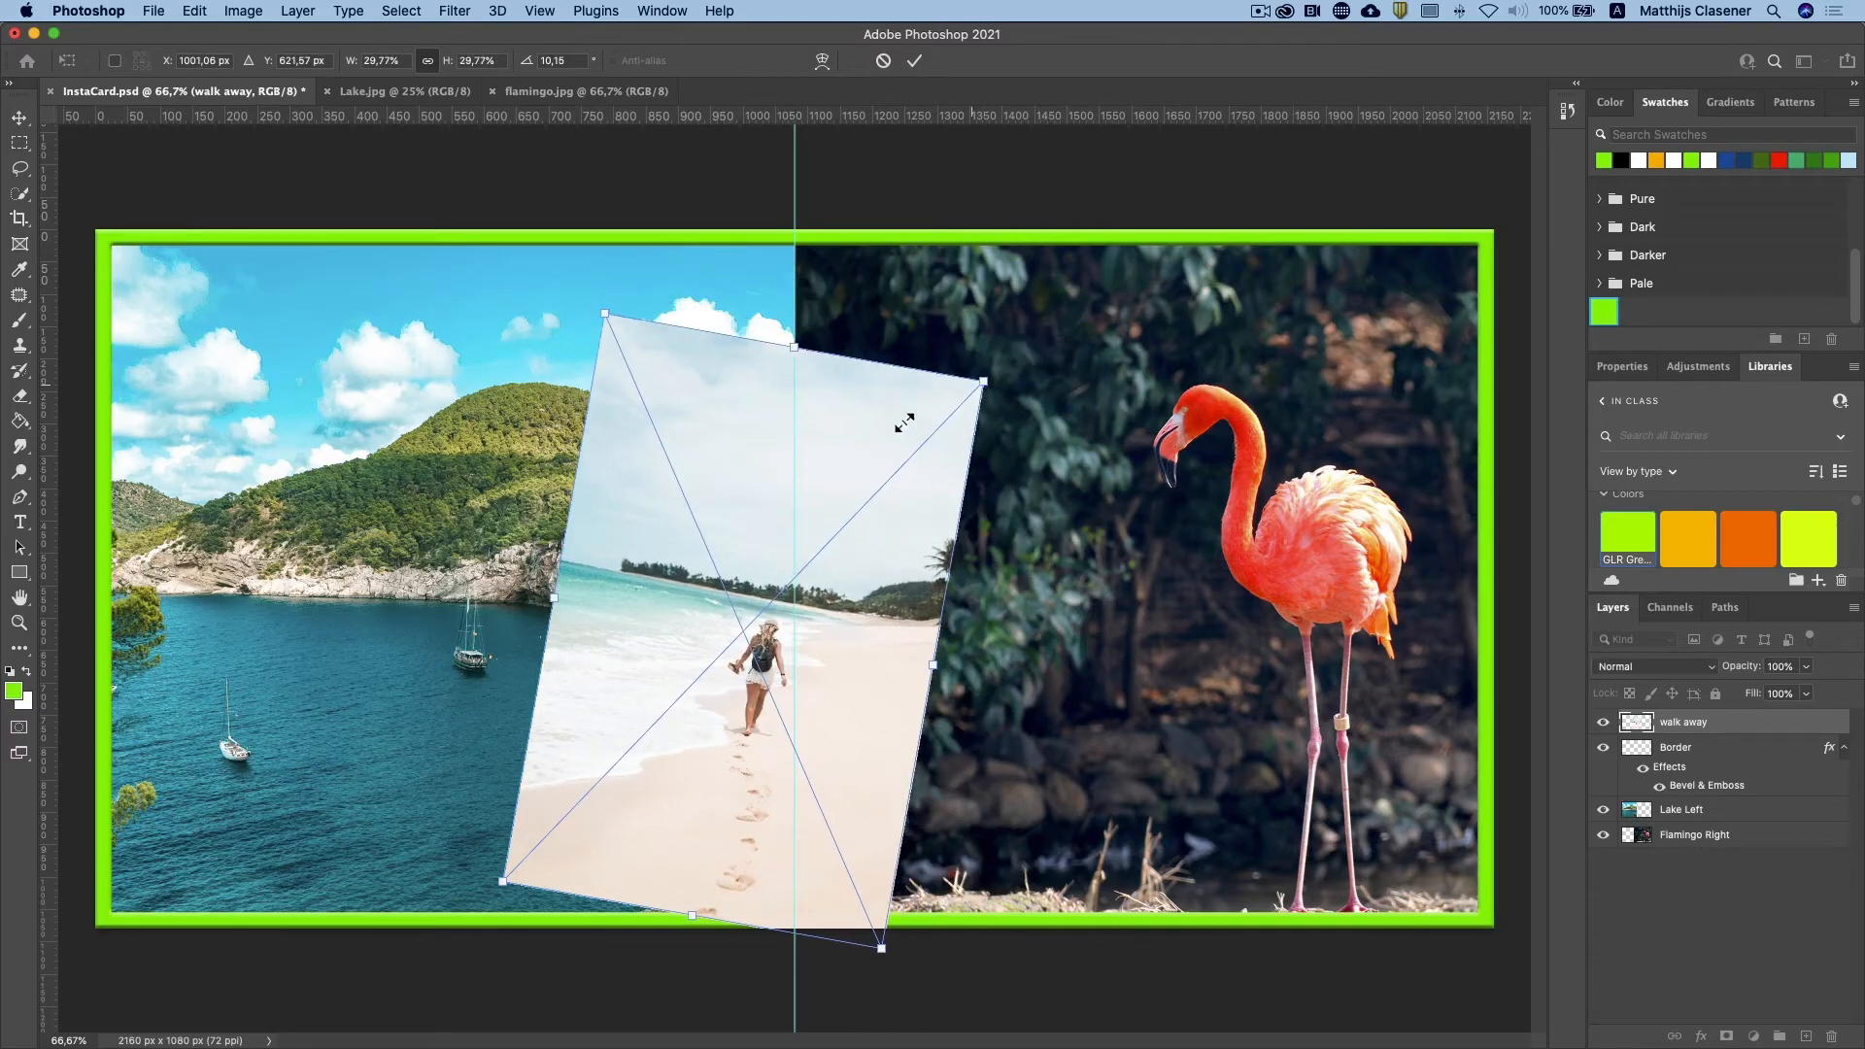
{"action": "left_click_drag", "start_coordinate": [852, 464], "coordinate": [559, 413]}
{"action": "key", "text": "Return"}
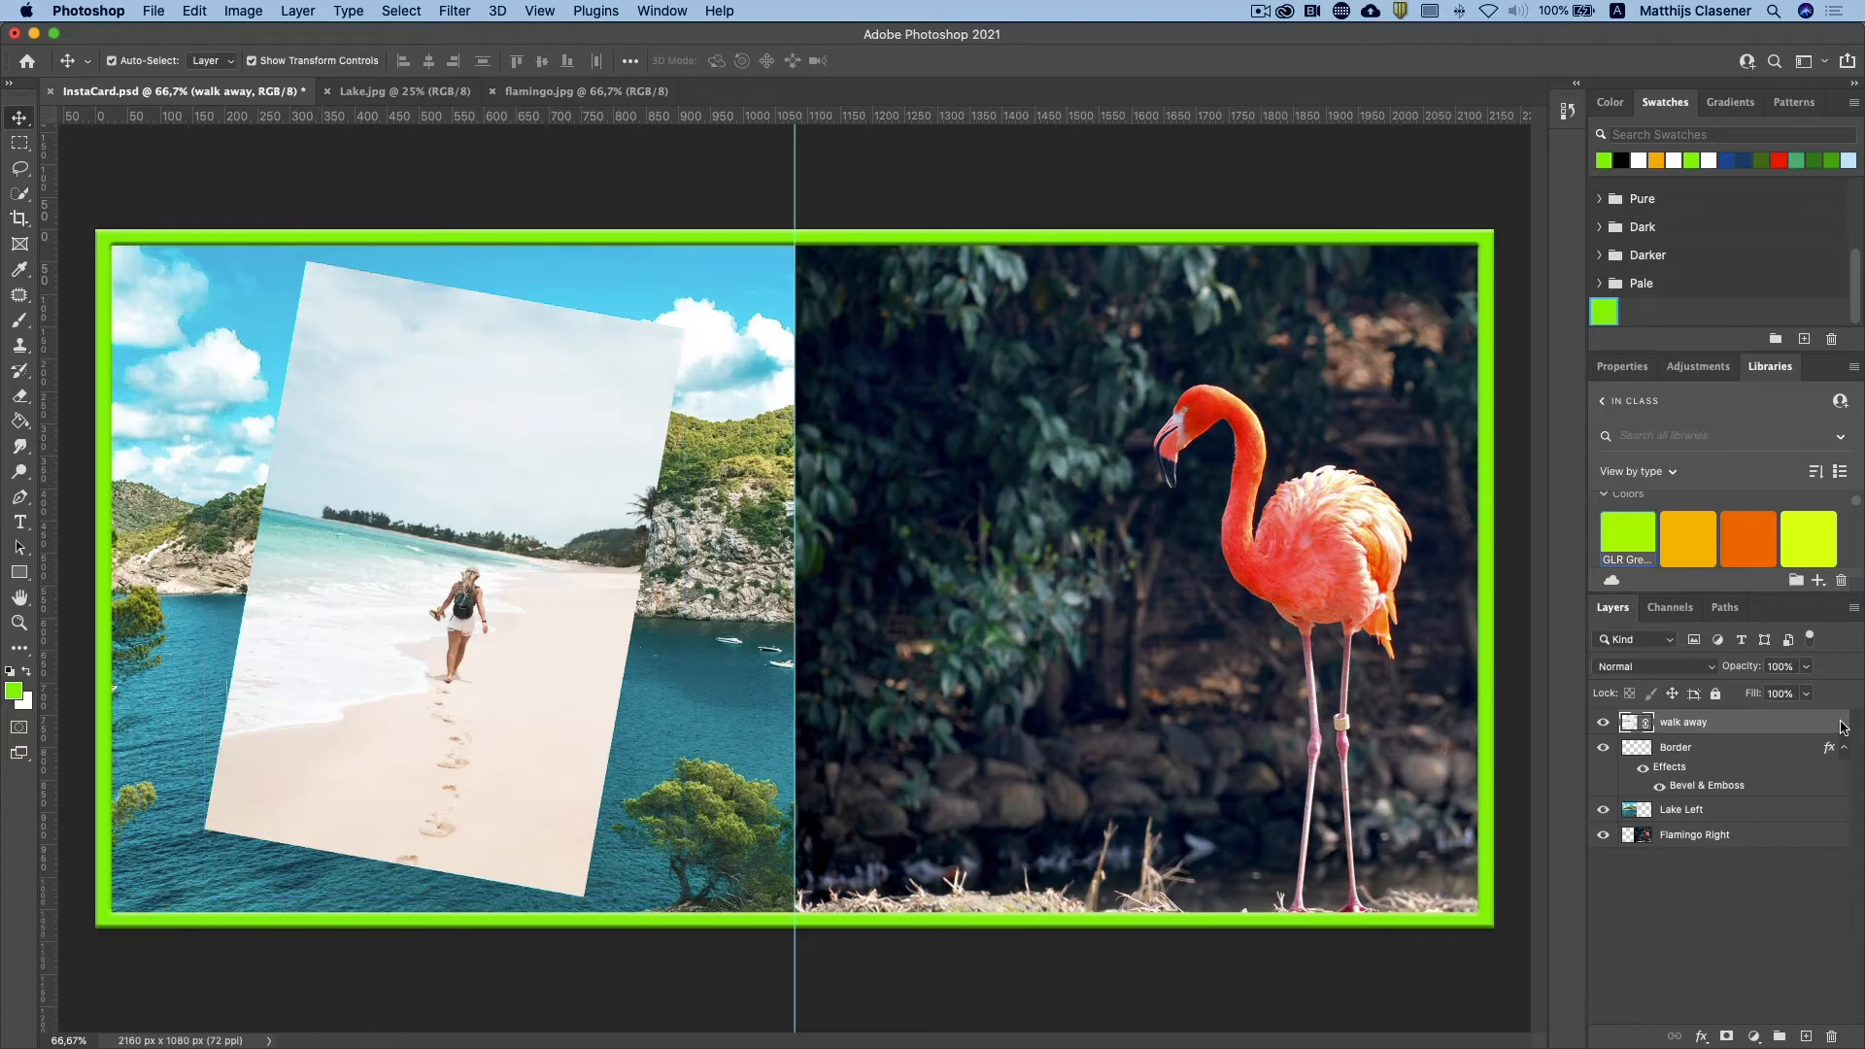
Step: Give the walk away layer an 8 px white outside stroke and a drop shadow at 136°, 35% opacity, 20 px distance and 10 px size
{"action": "double_click", "coordinate": [1844, 729]}
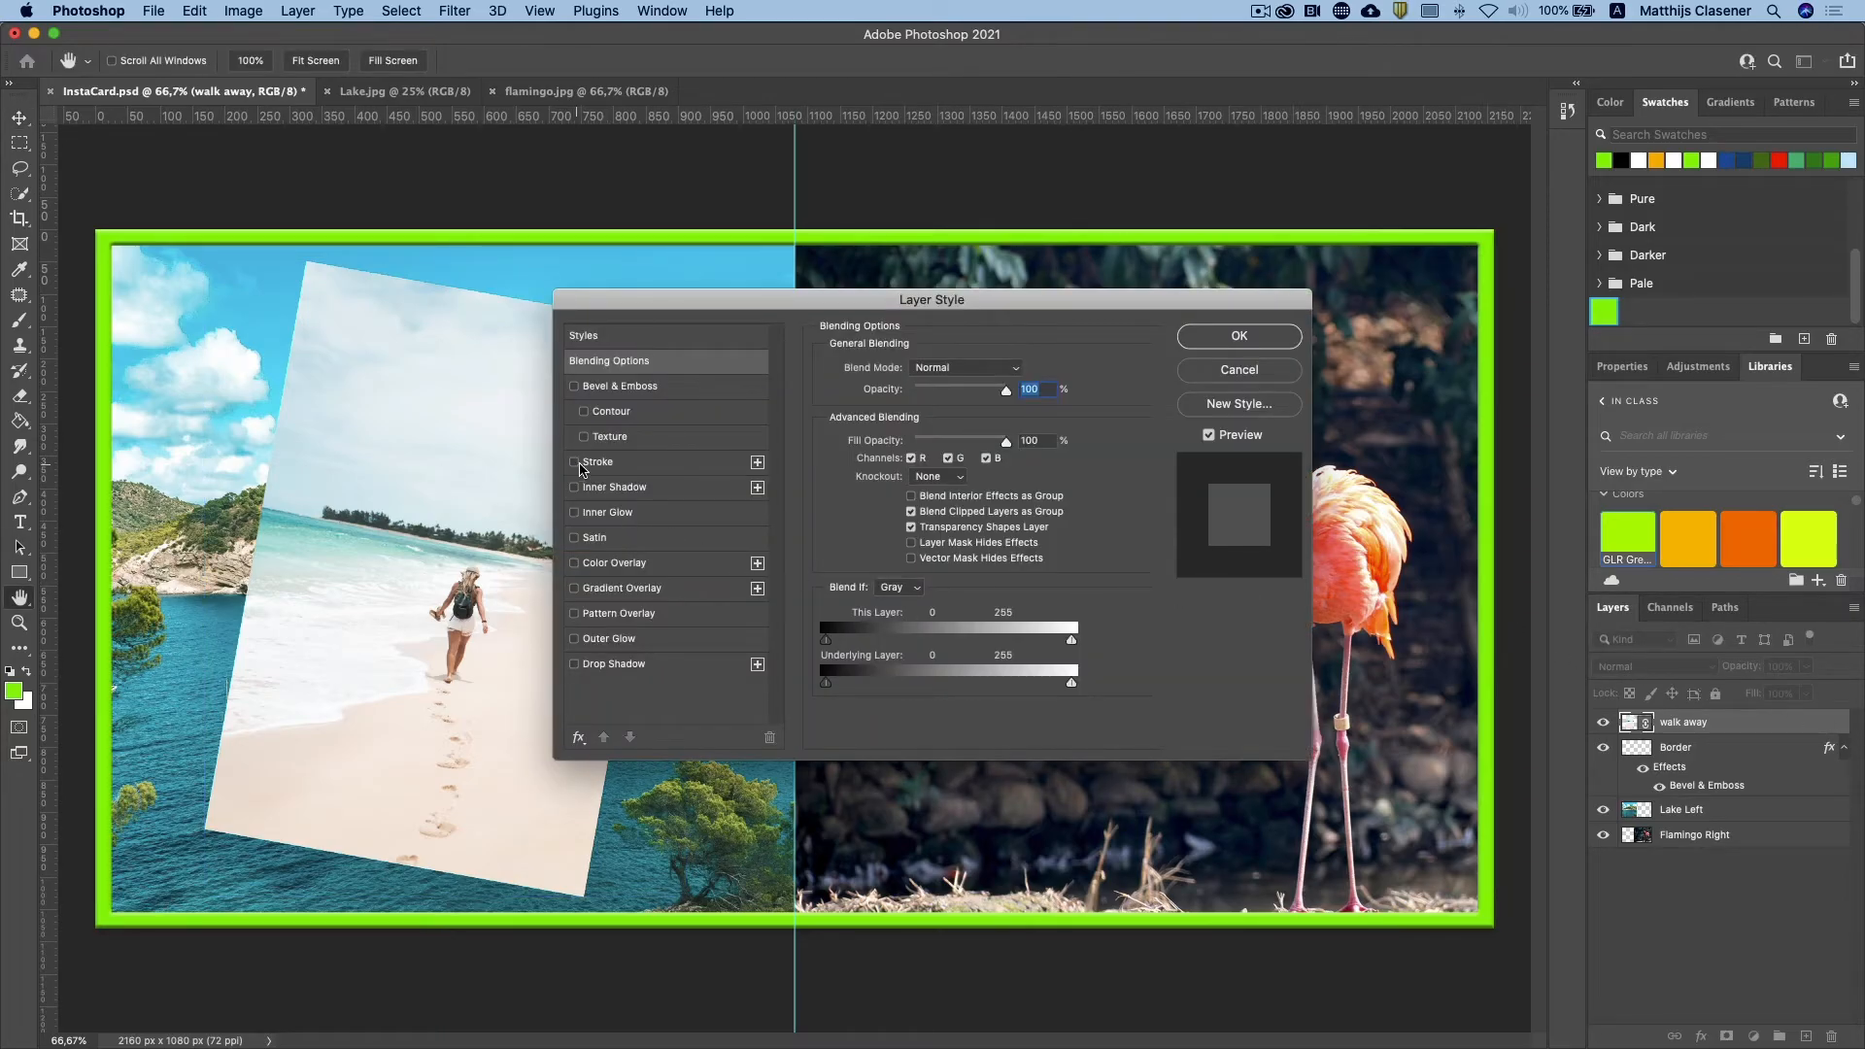
{"action": "left_click", "coordinate": [575, 462]}
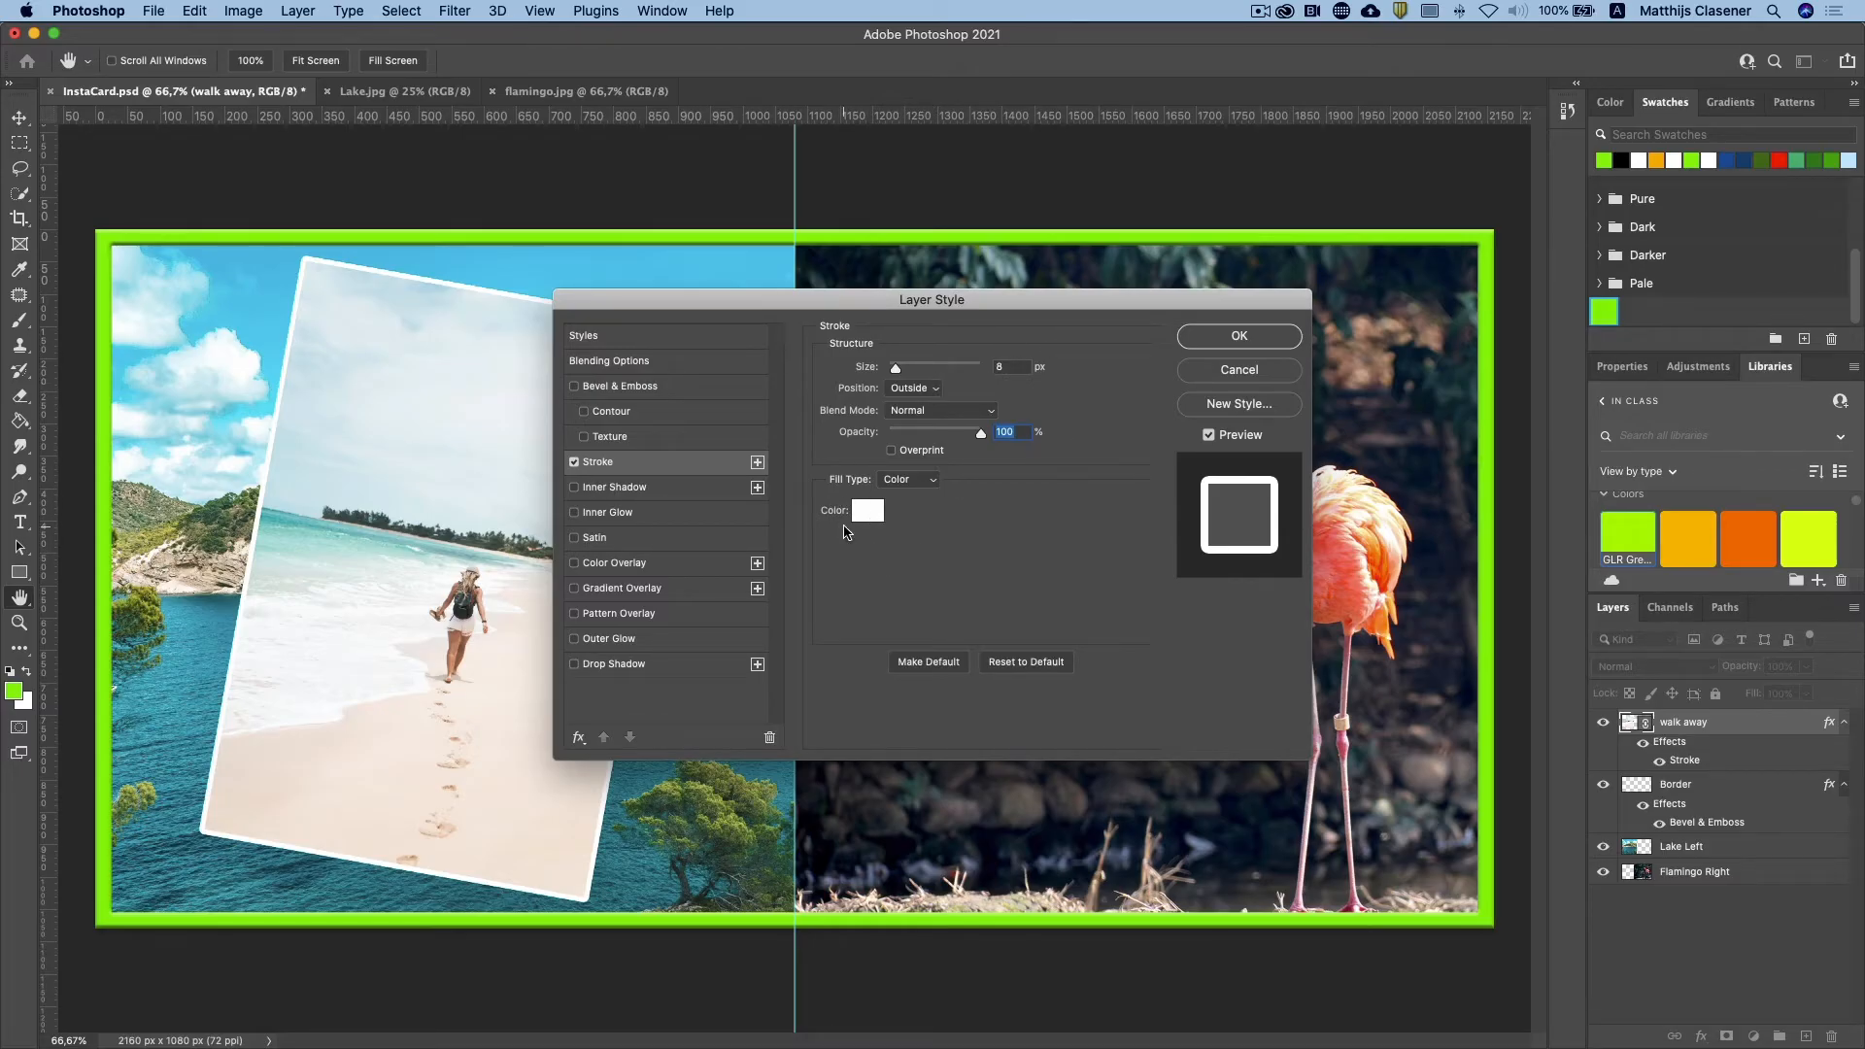
{"action": "left_click", "coordinate": [599, 666]}
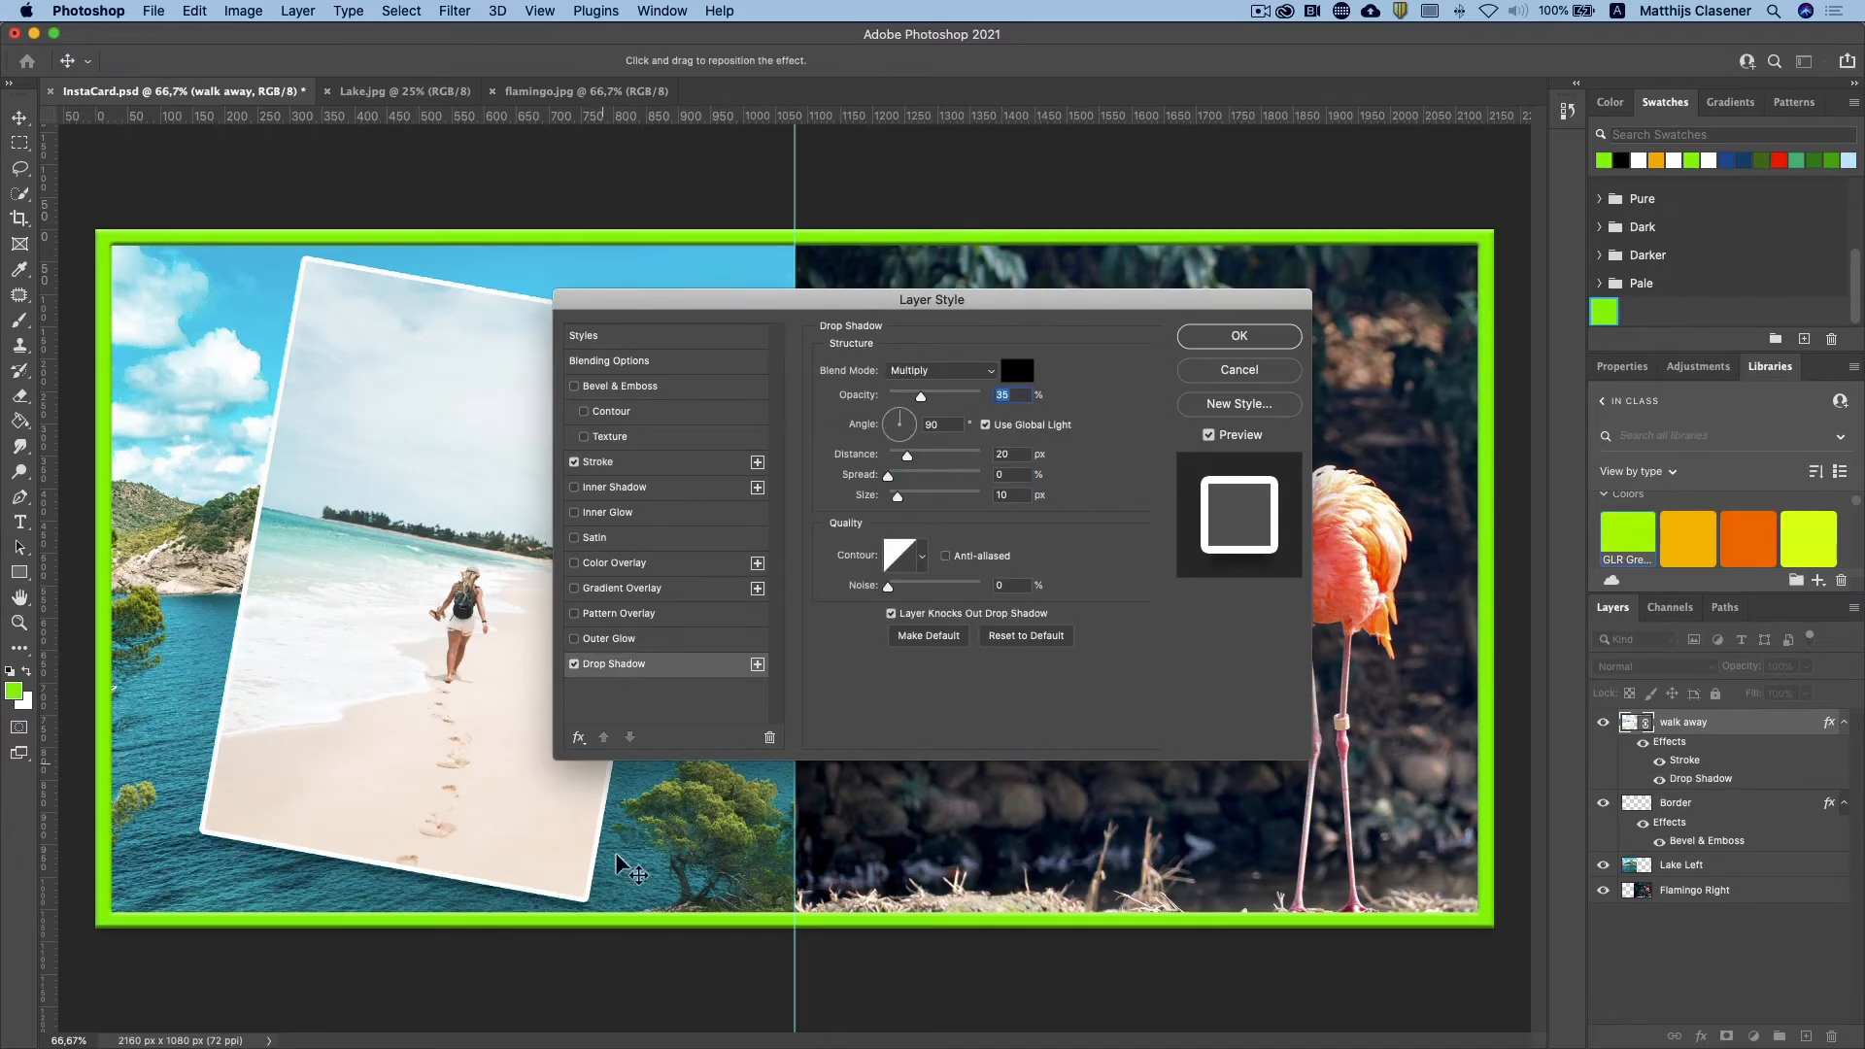
{"action": "left_click", "coordinate": [894, 418]}
{"action": "left_click_drag", "start_coordinate": [891, 418], "coordinate": [888, 415]}
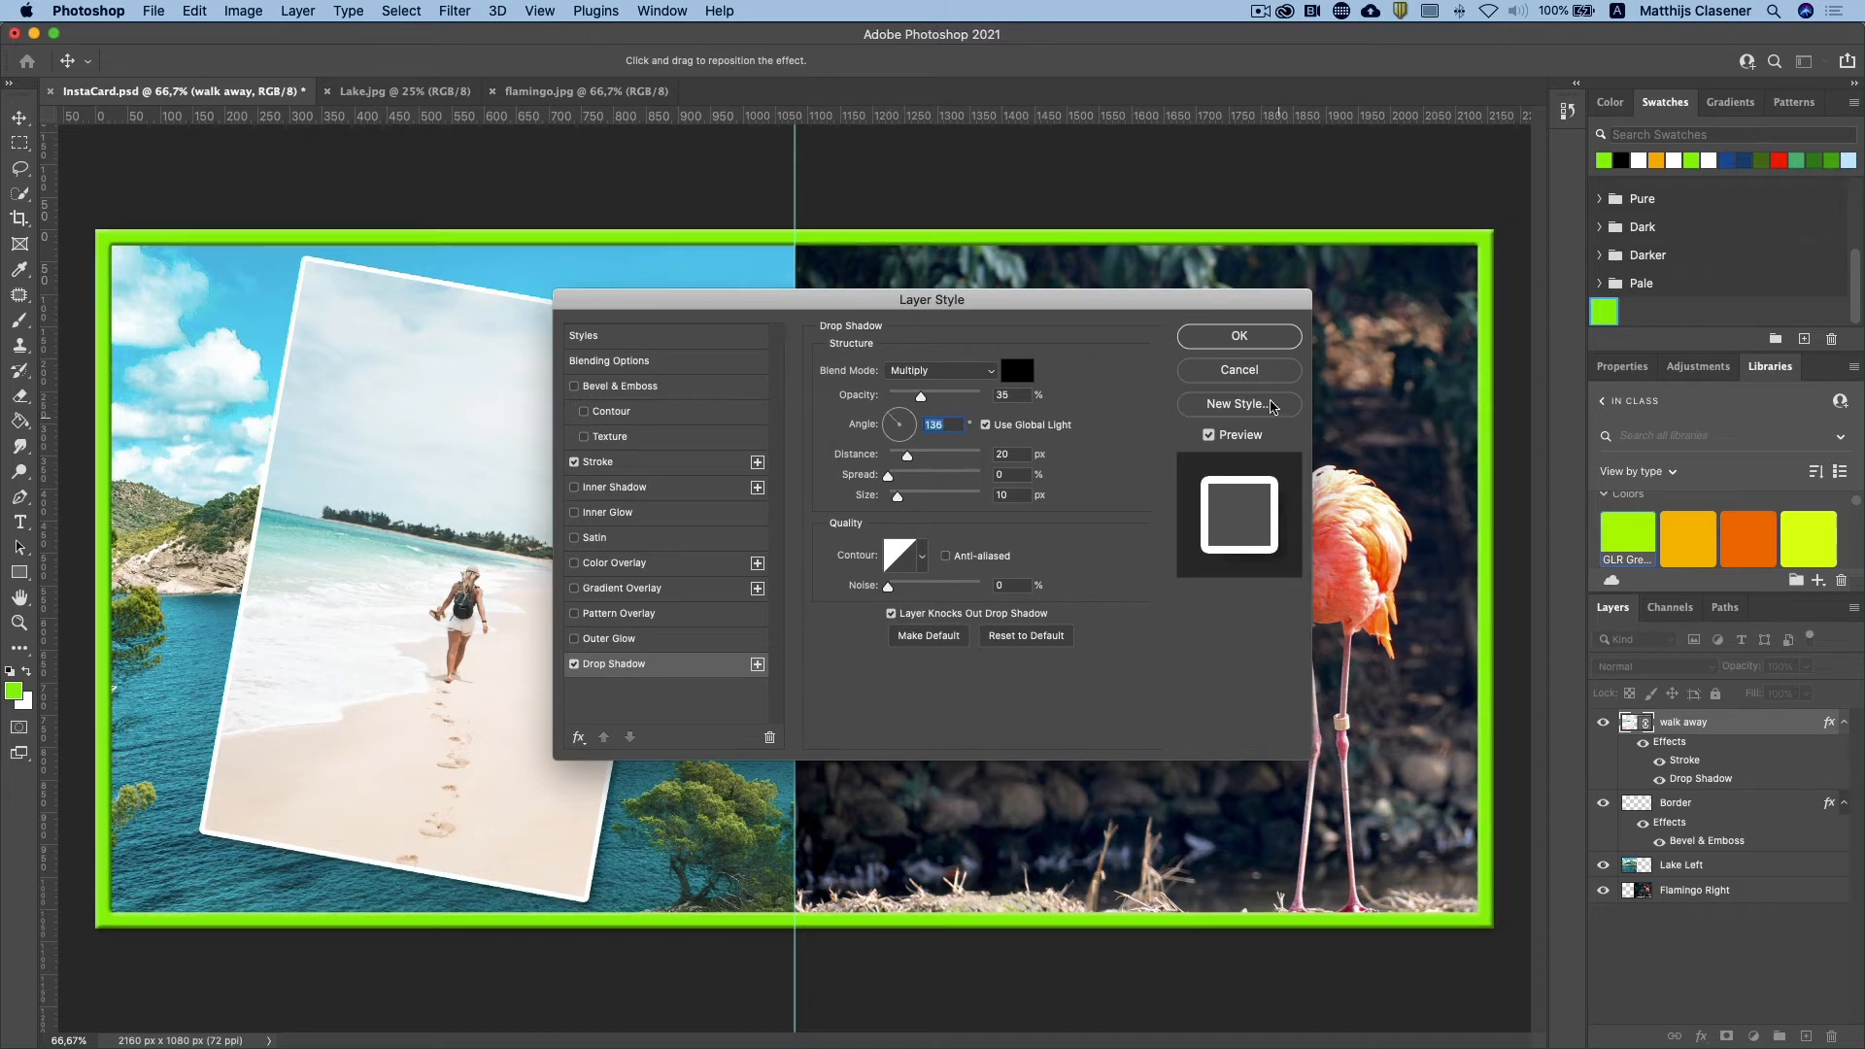
{"action": "left_click", "coordinate": [1261, 340]}
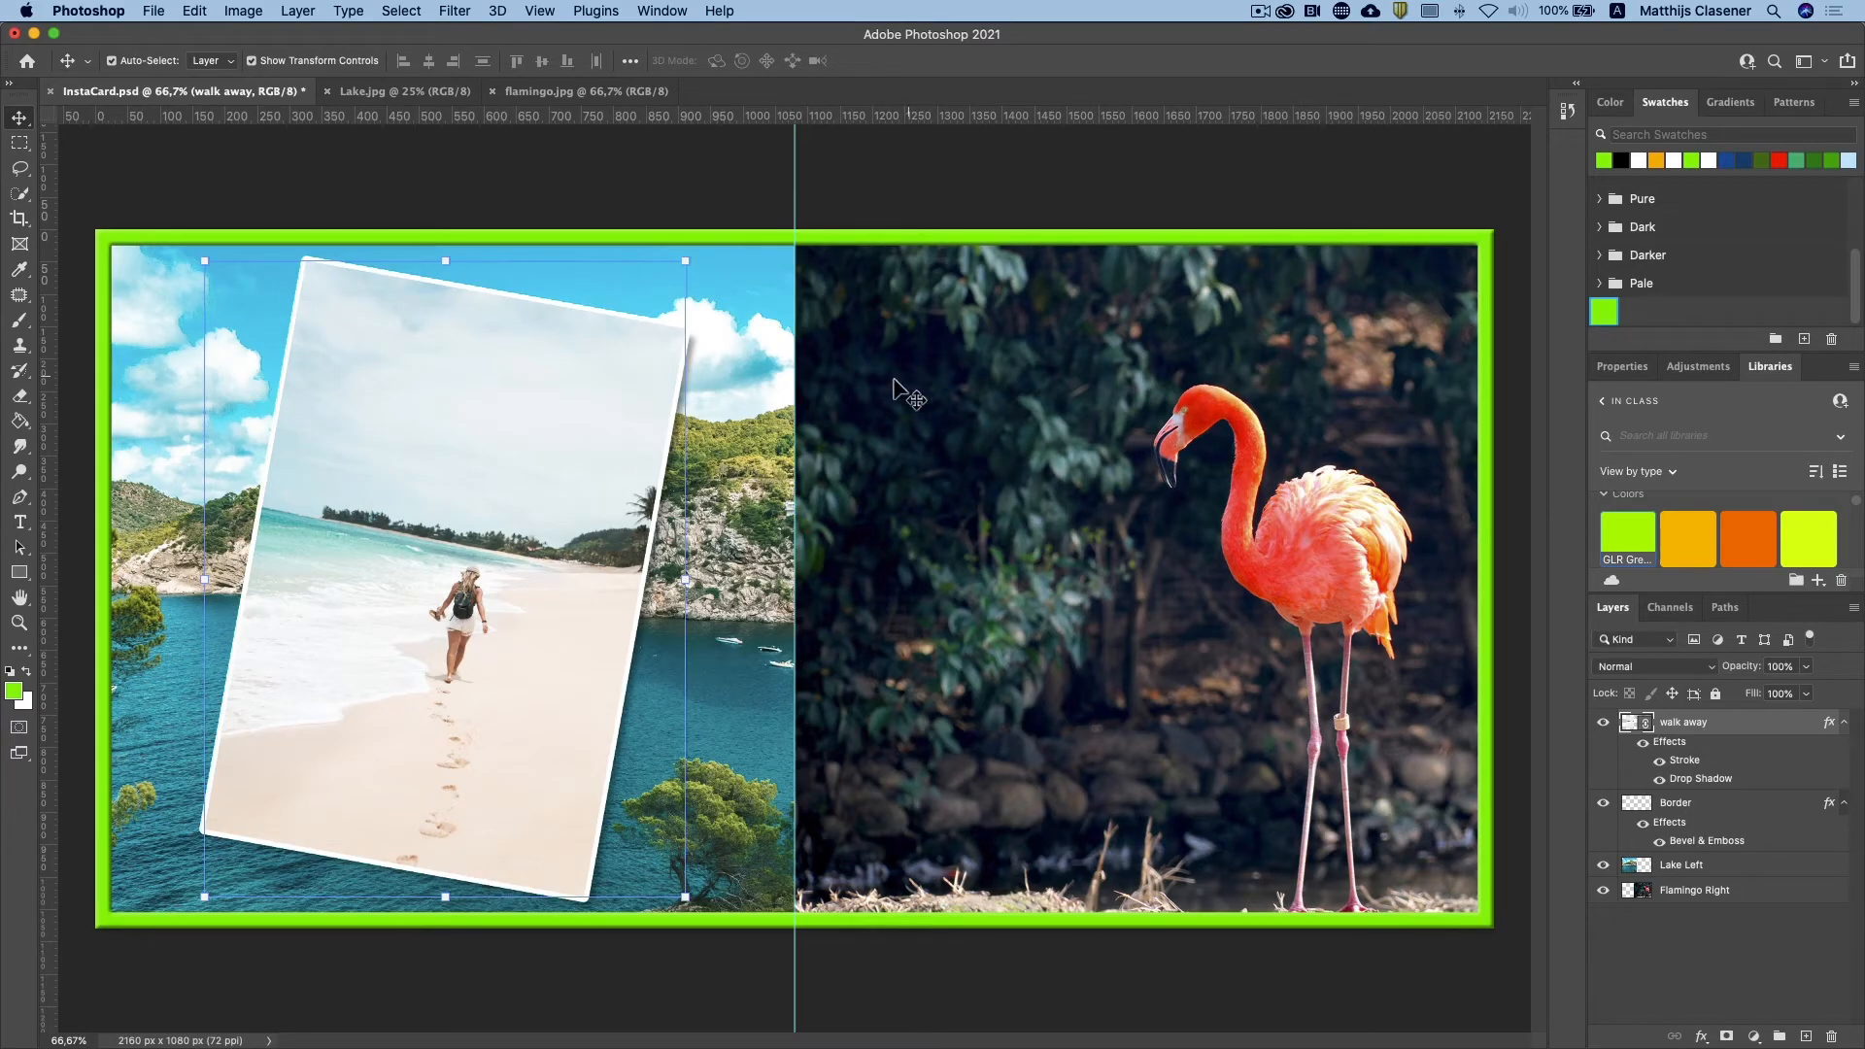
Step: Open sunflower.jpg from the Project 1B folder
{"action": "left_click", "coordinate": [712, 160]}
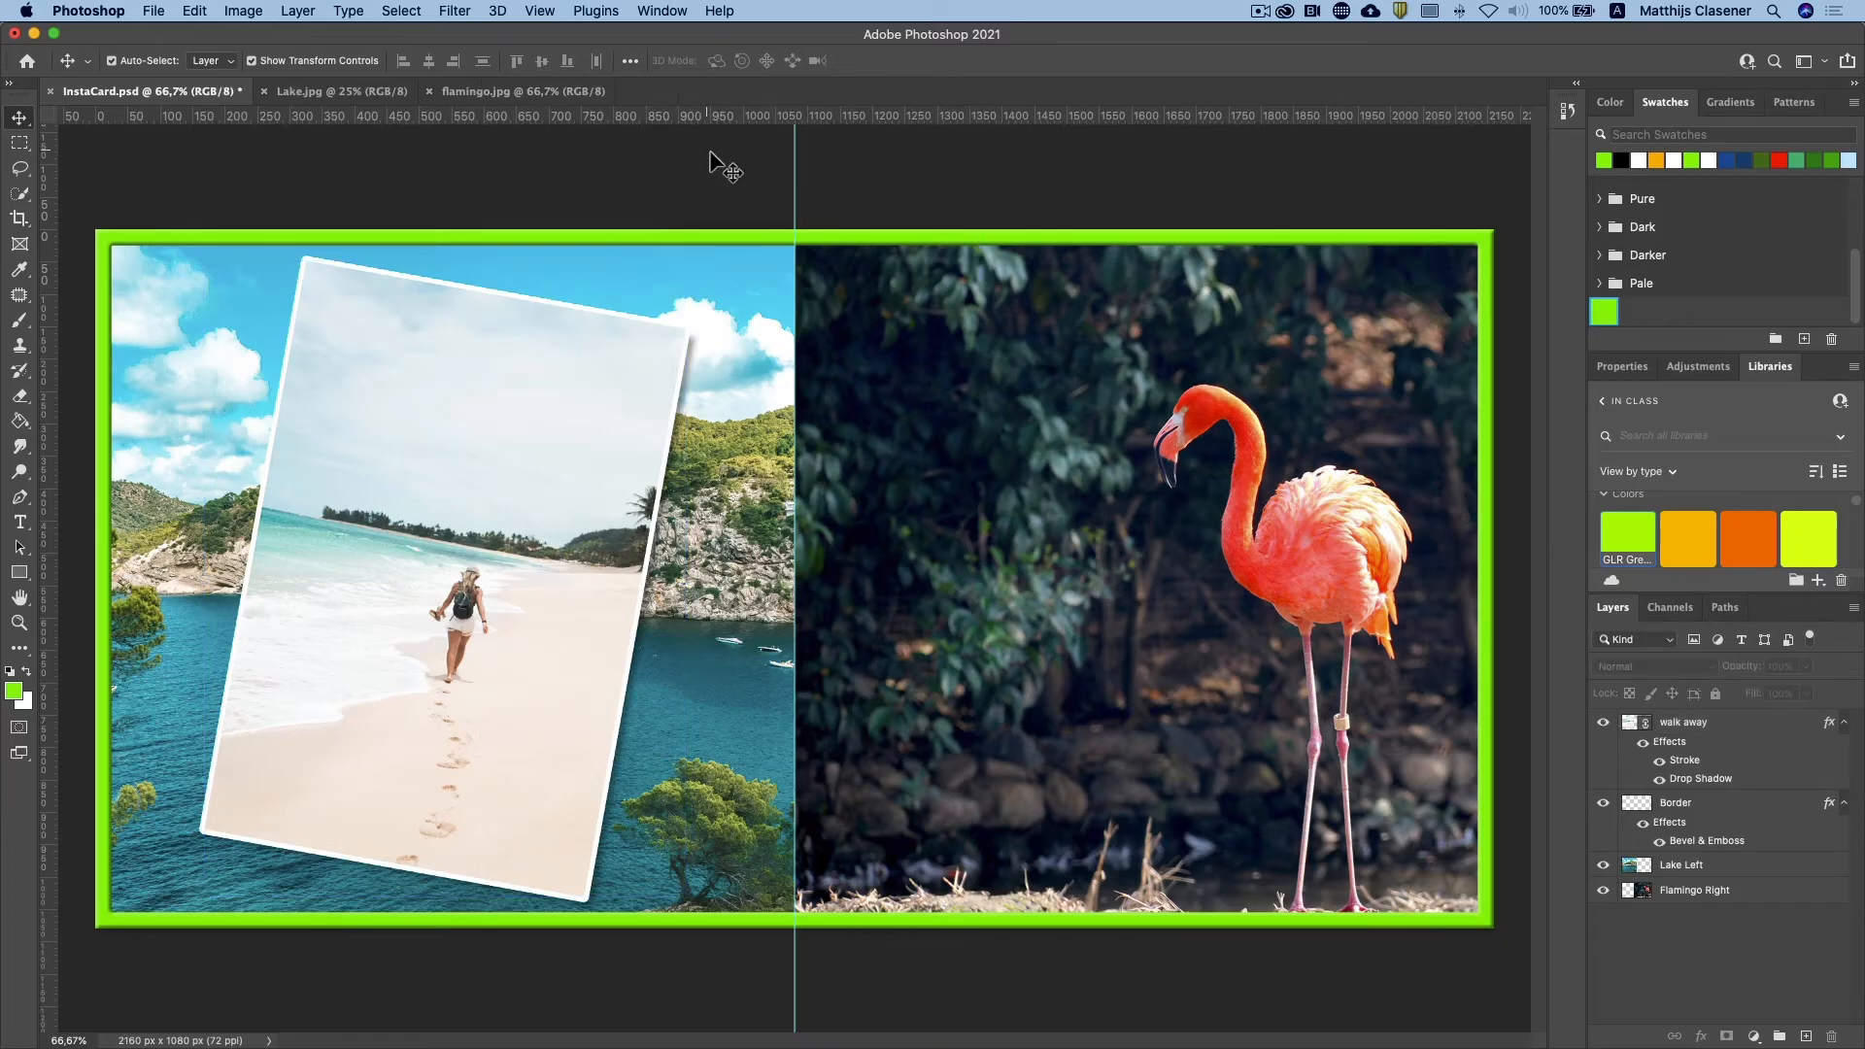
{"action": "left_click", "coordinate": [153, 11]}
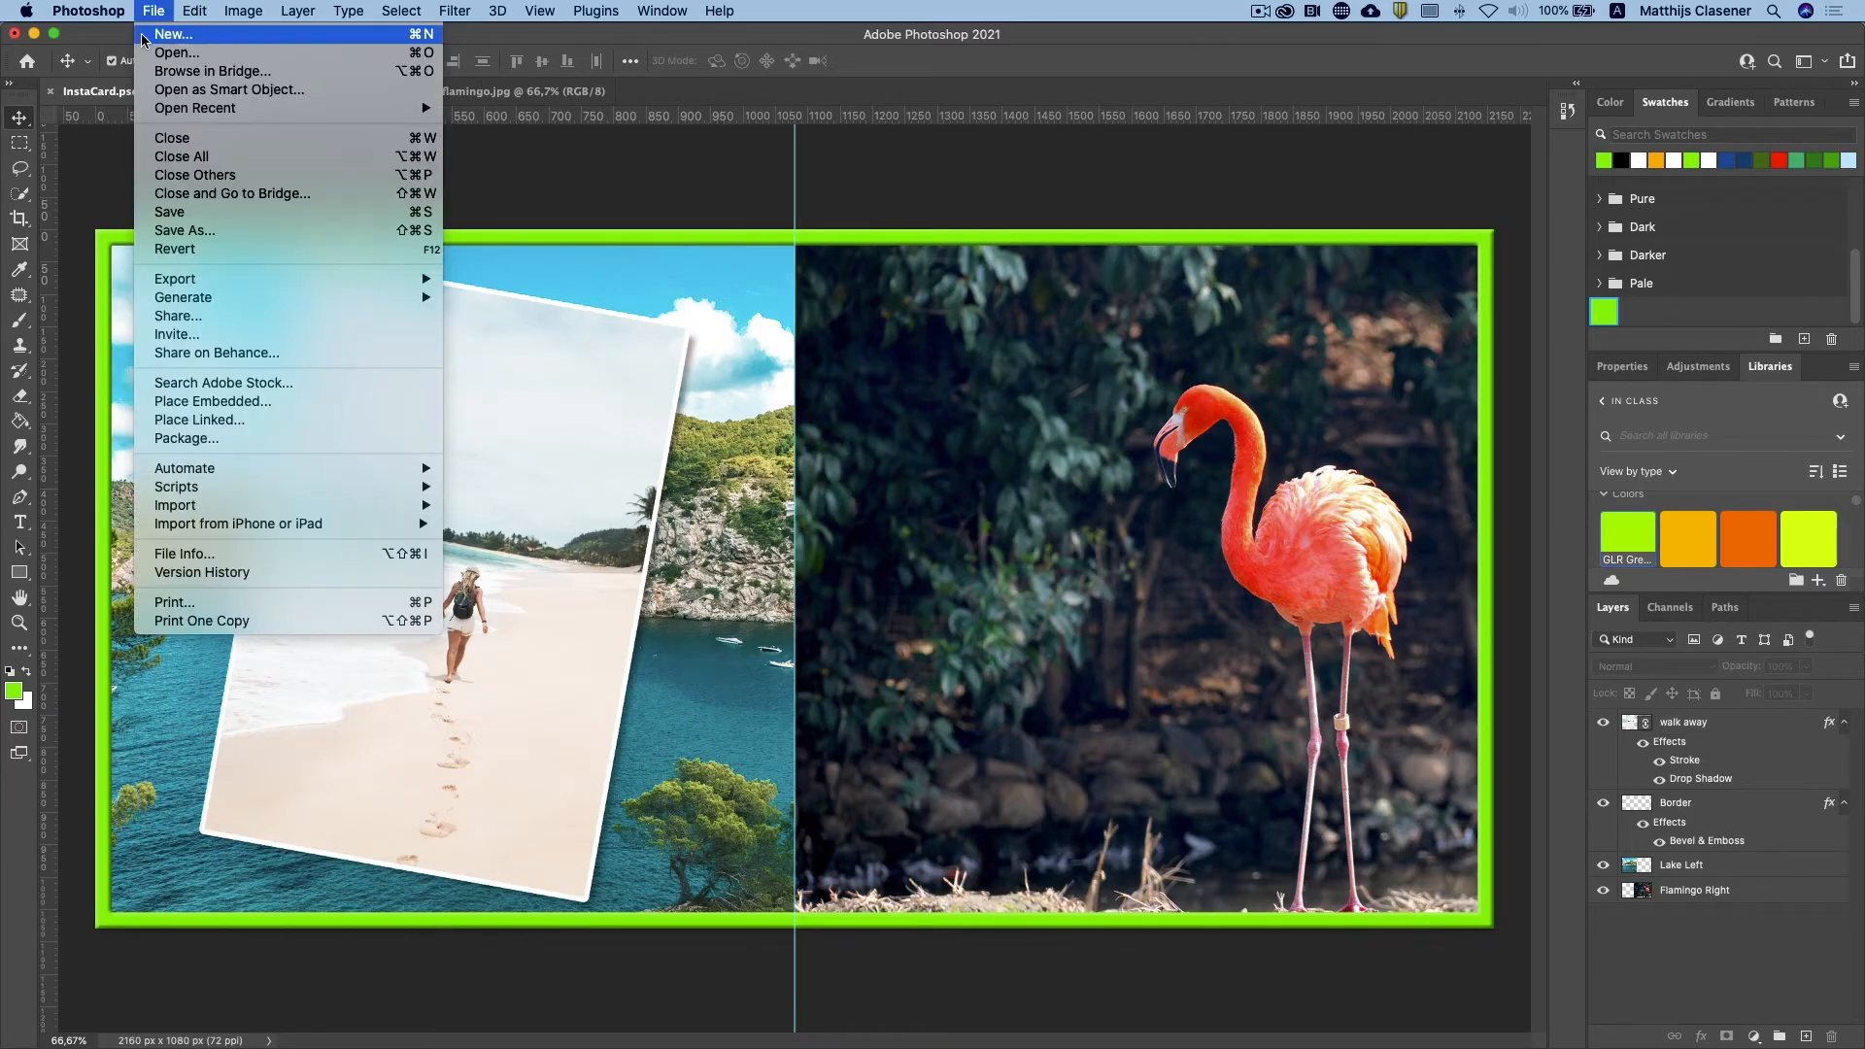
{"action": "left_click", "coordinate": [145, 55]}
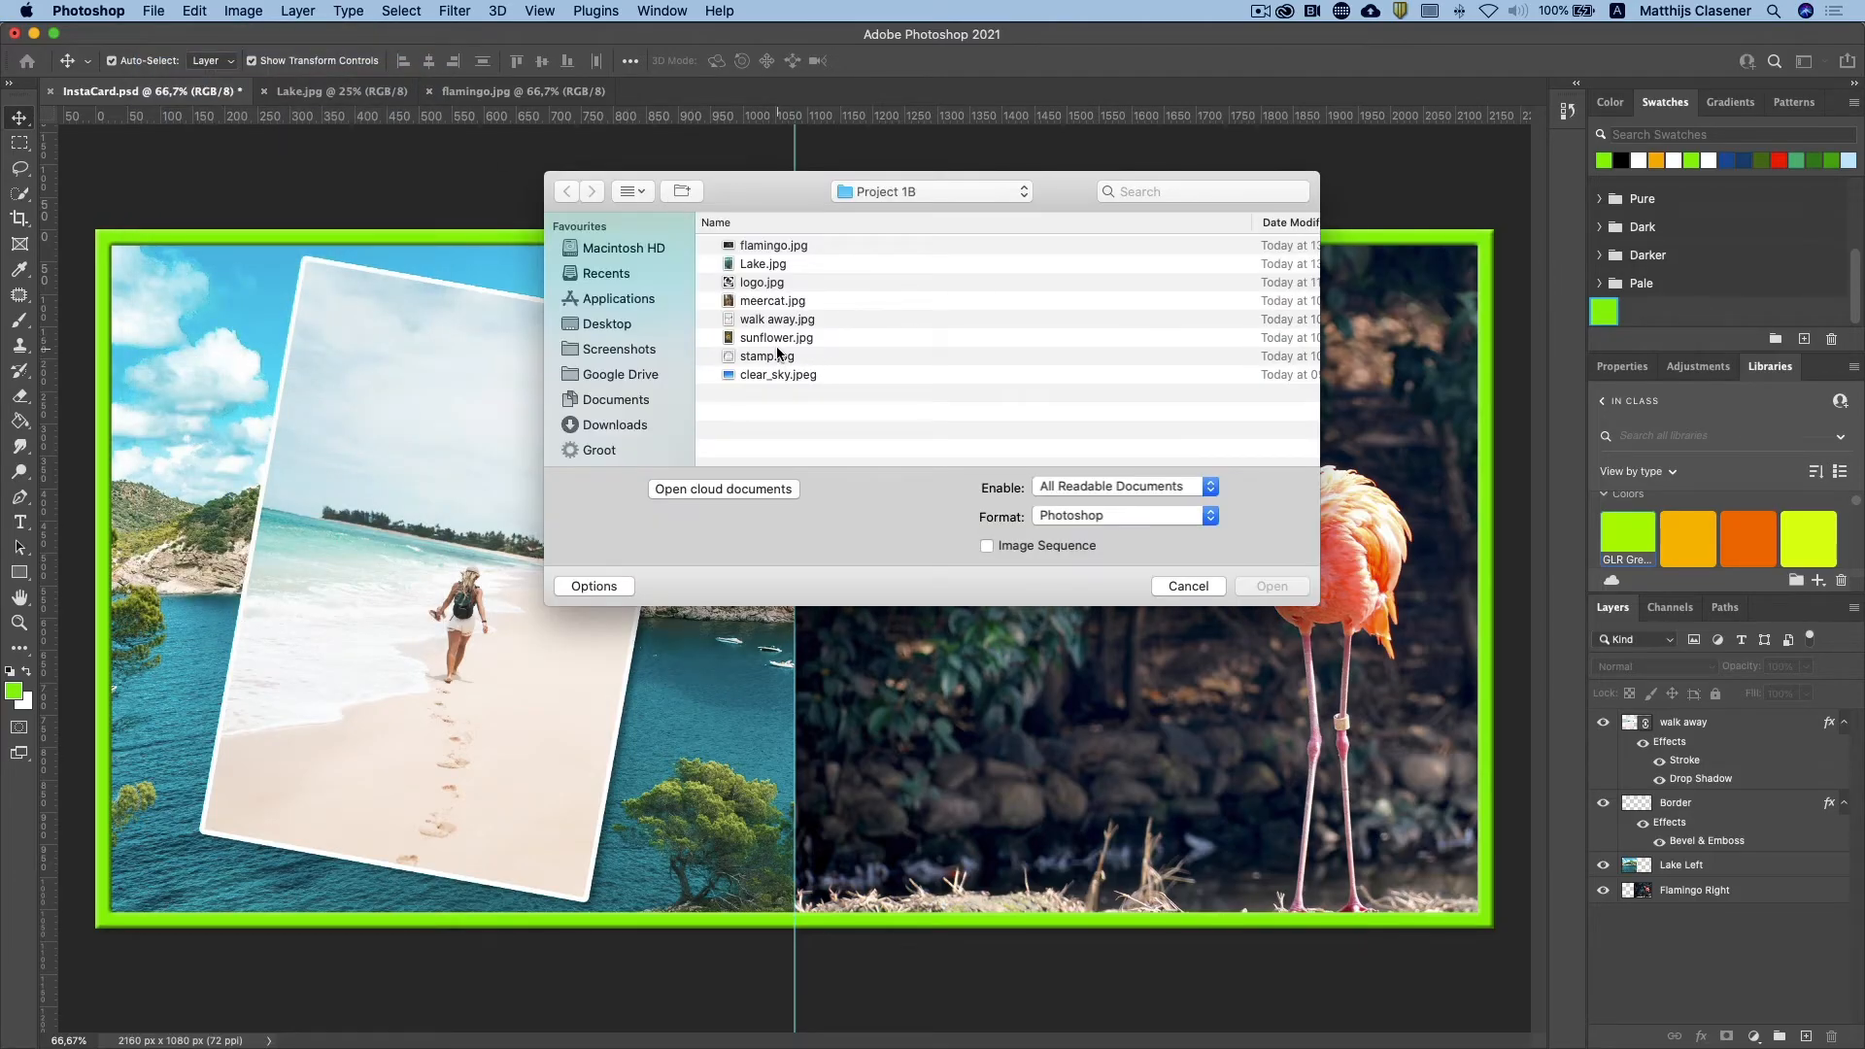
{"action": "double_click", "coordinate": [776, 339]}
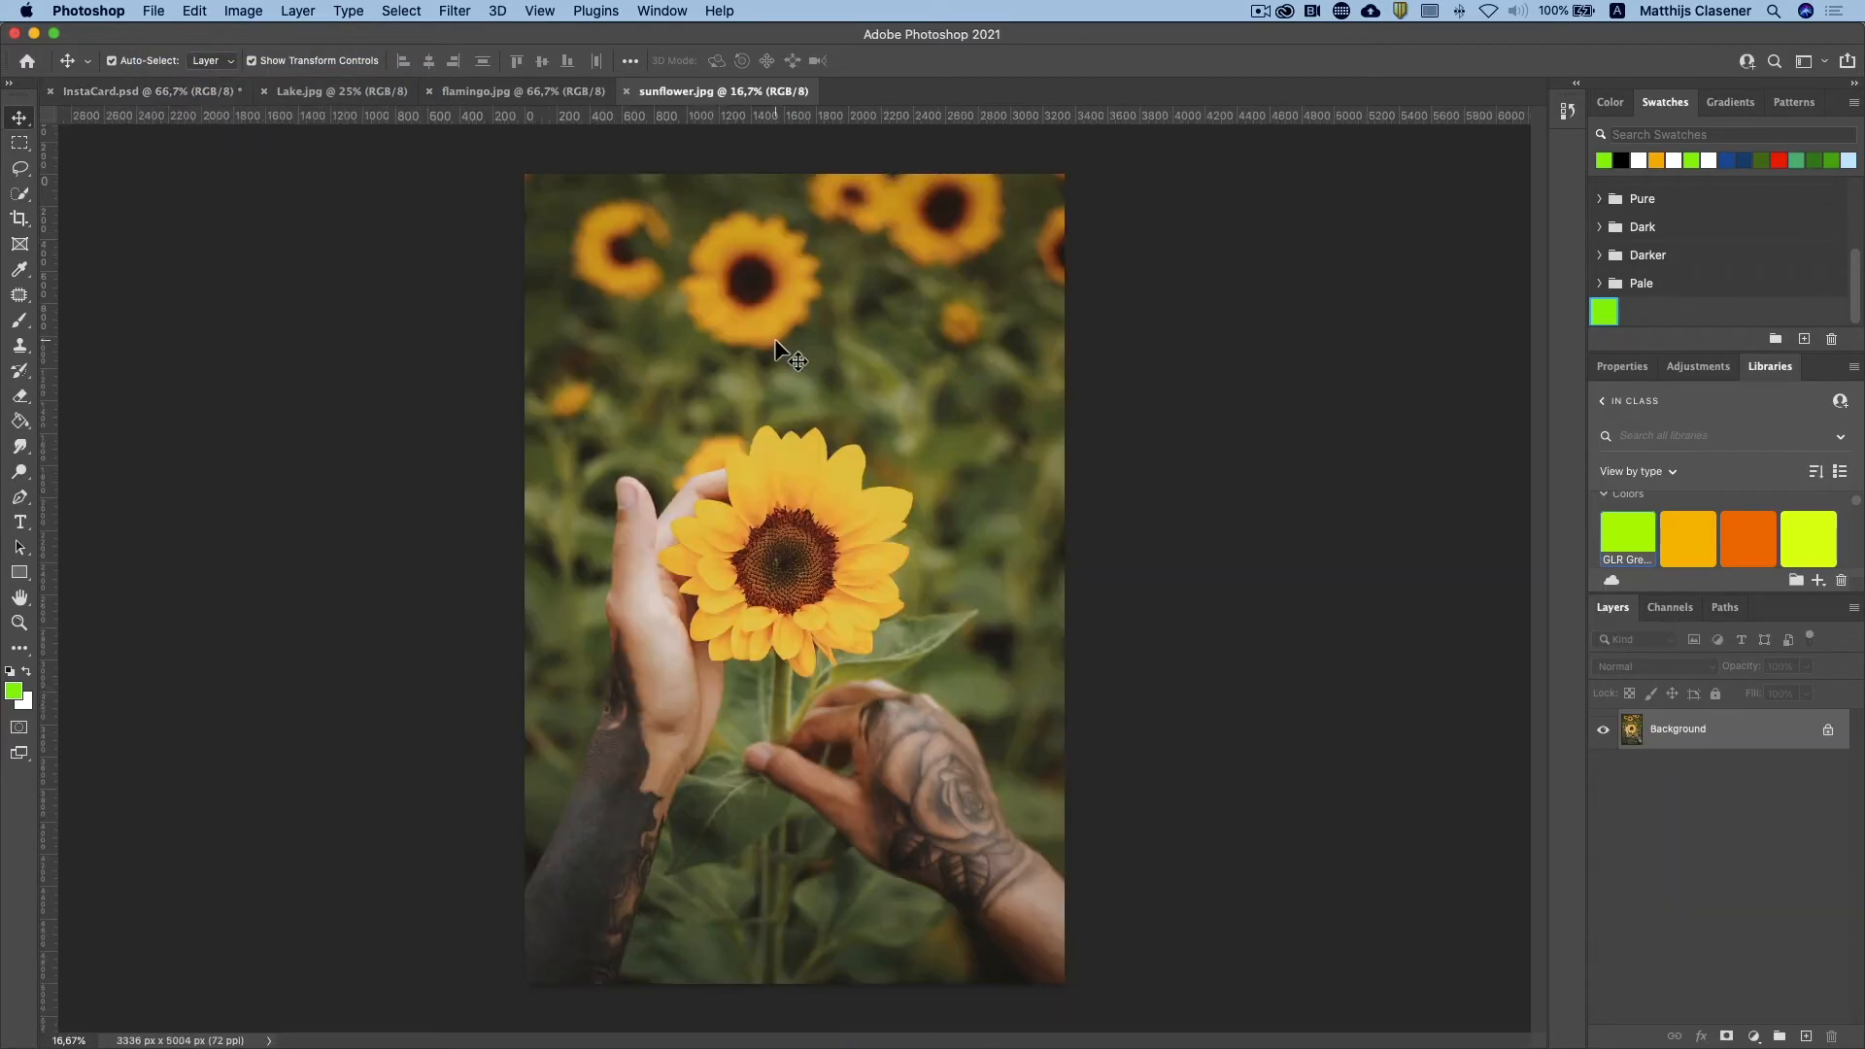
{"action": "left_click", "coordinate": [20, 622]}
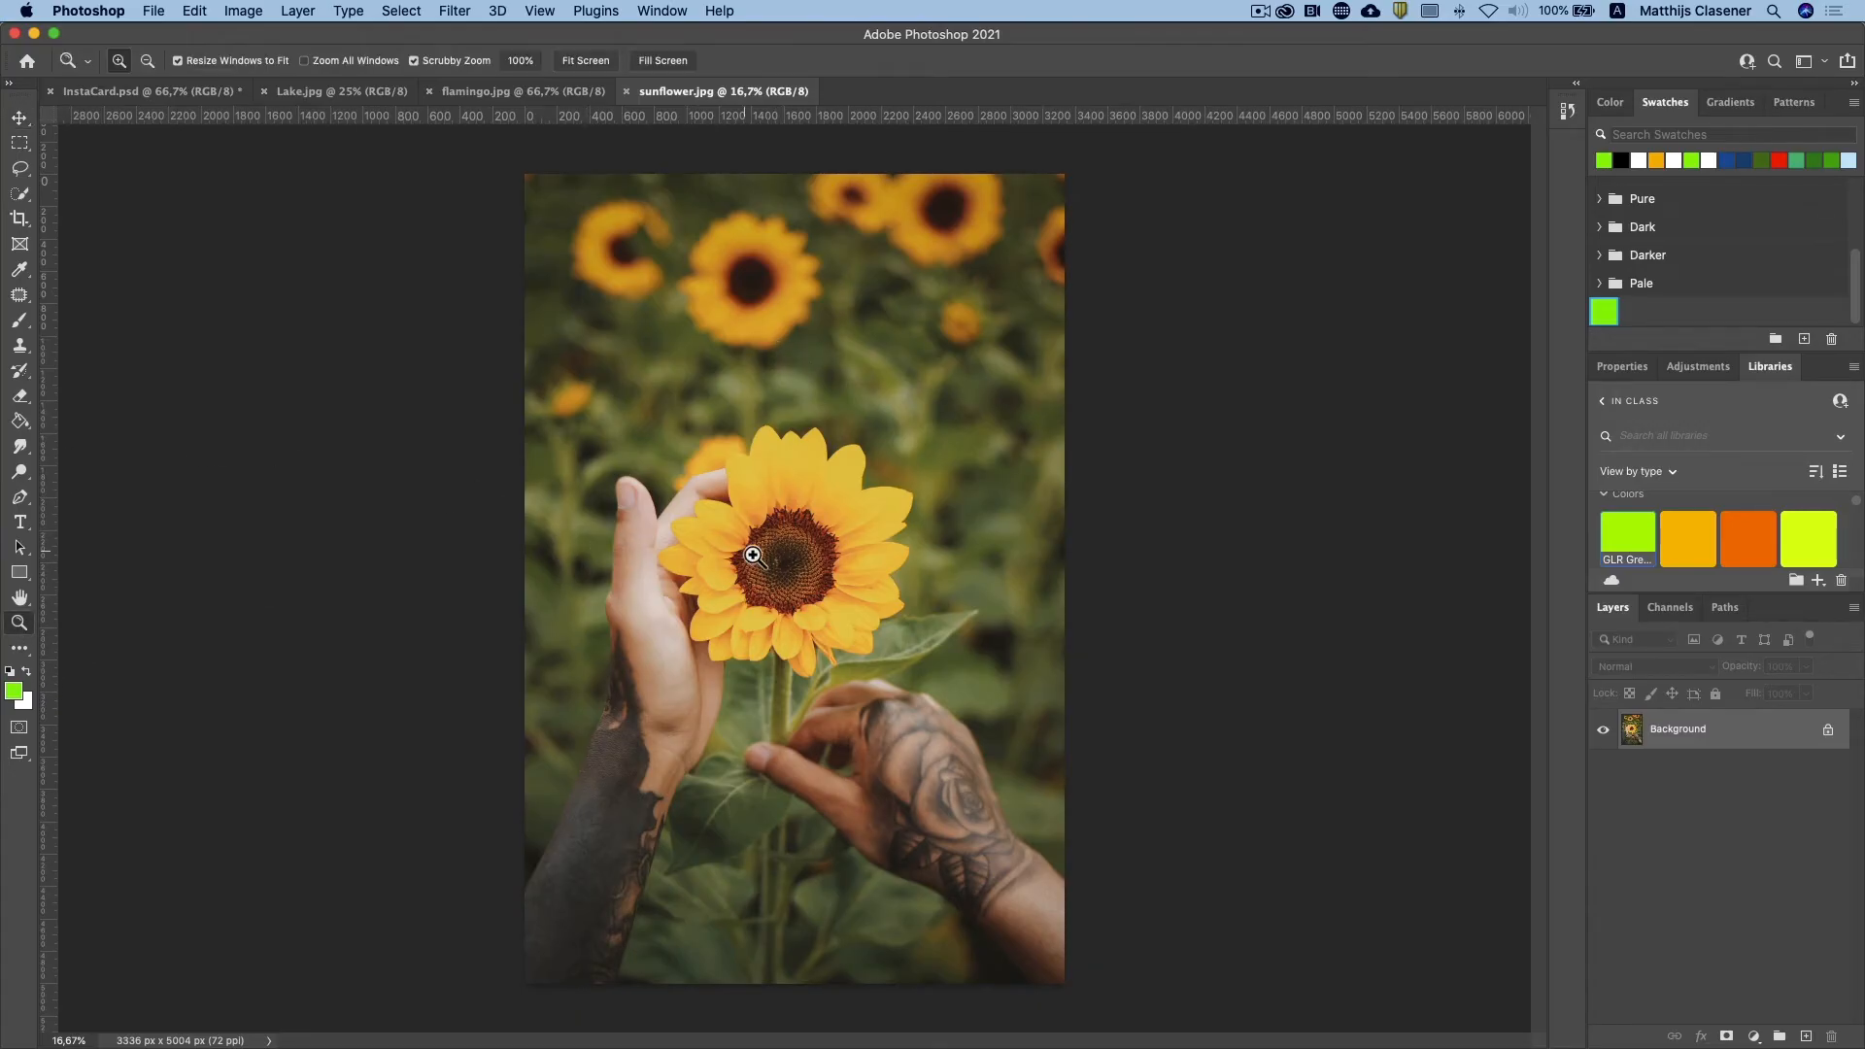
{"action": "left_click", "coordinate": [789, 557]}
{"action": "left_click", "coordinate": [801, 597]}
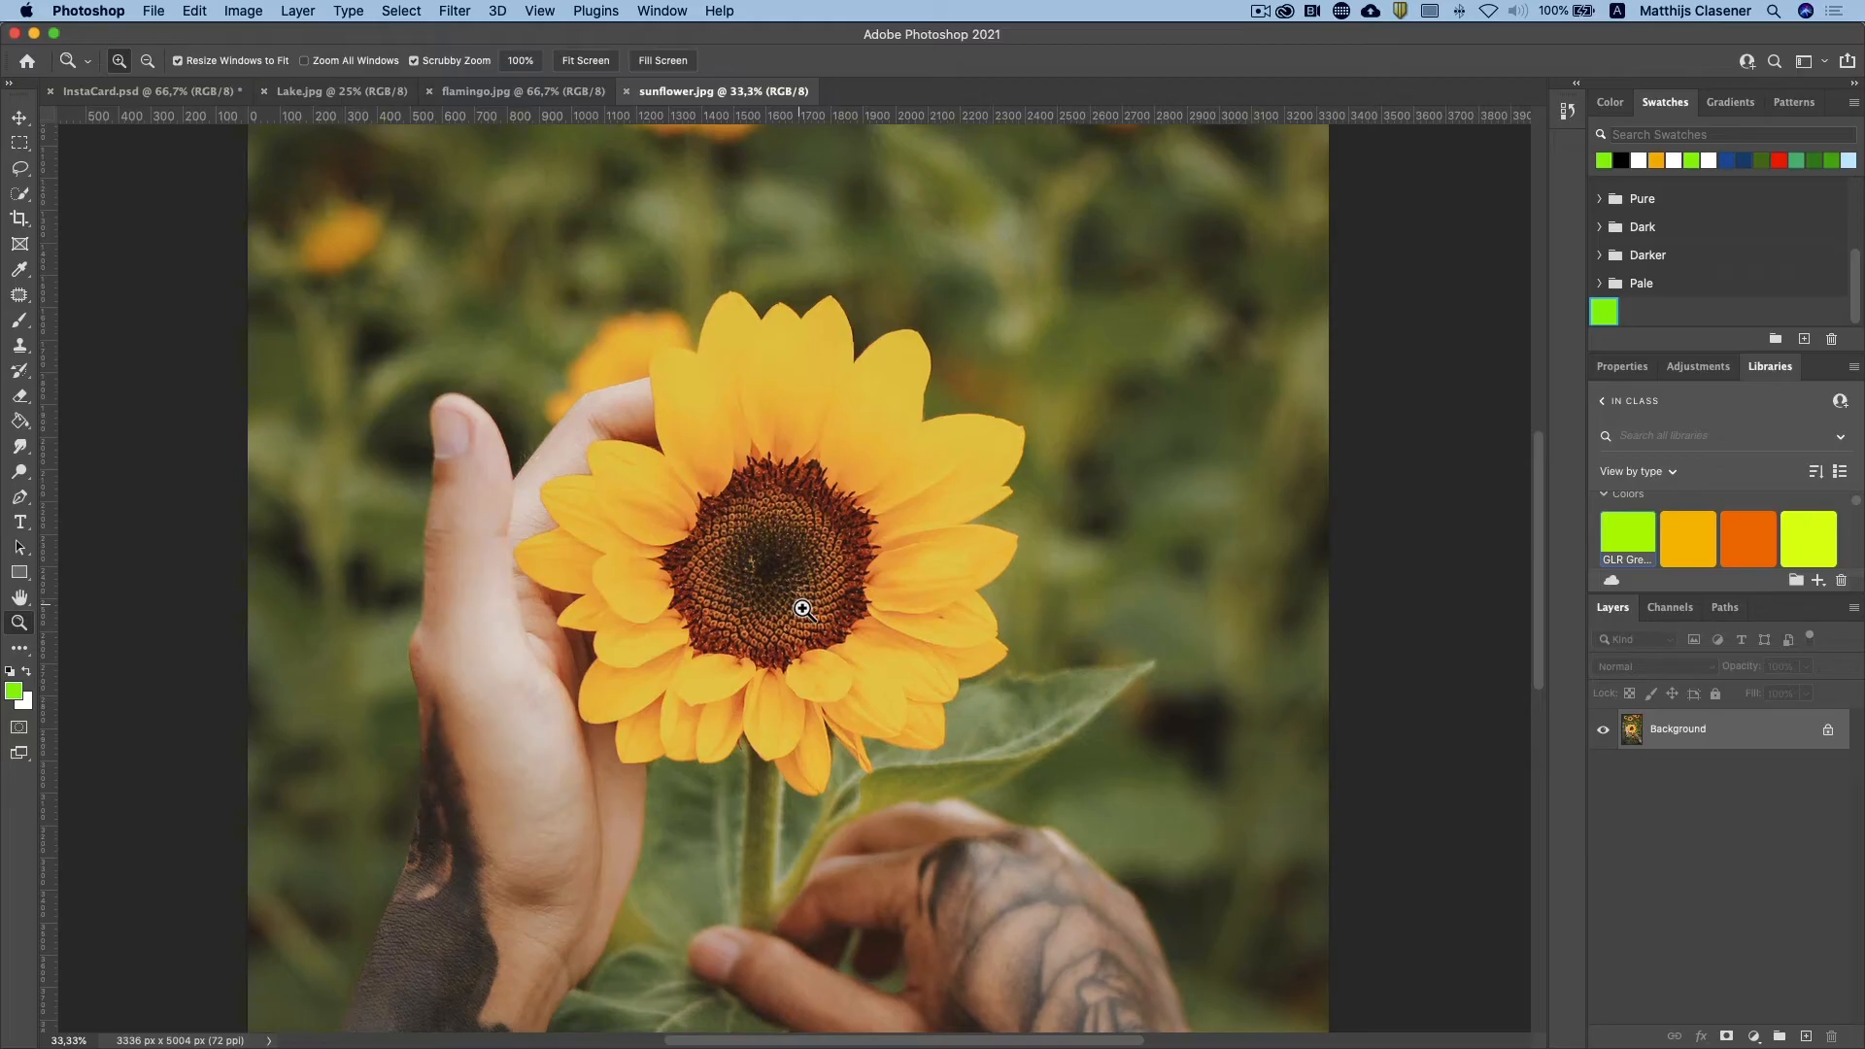
{"action": "left_click", "coordinate": [816, 610]}
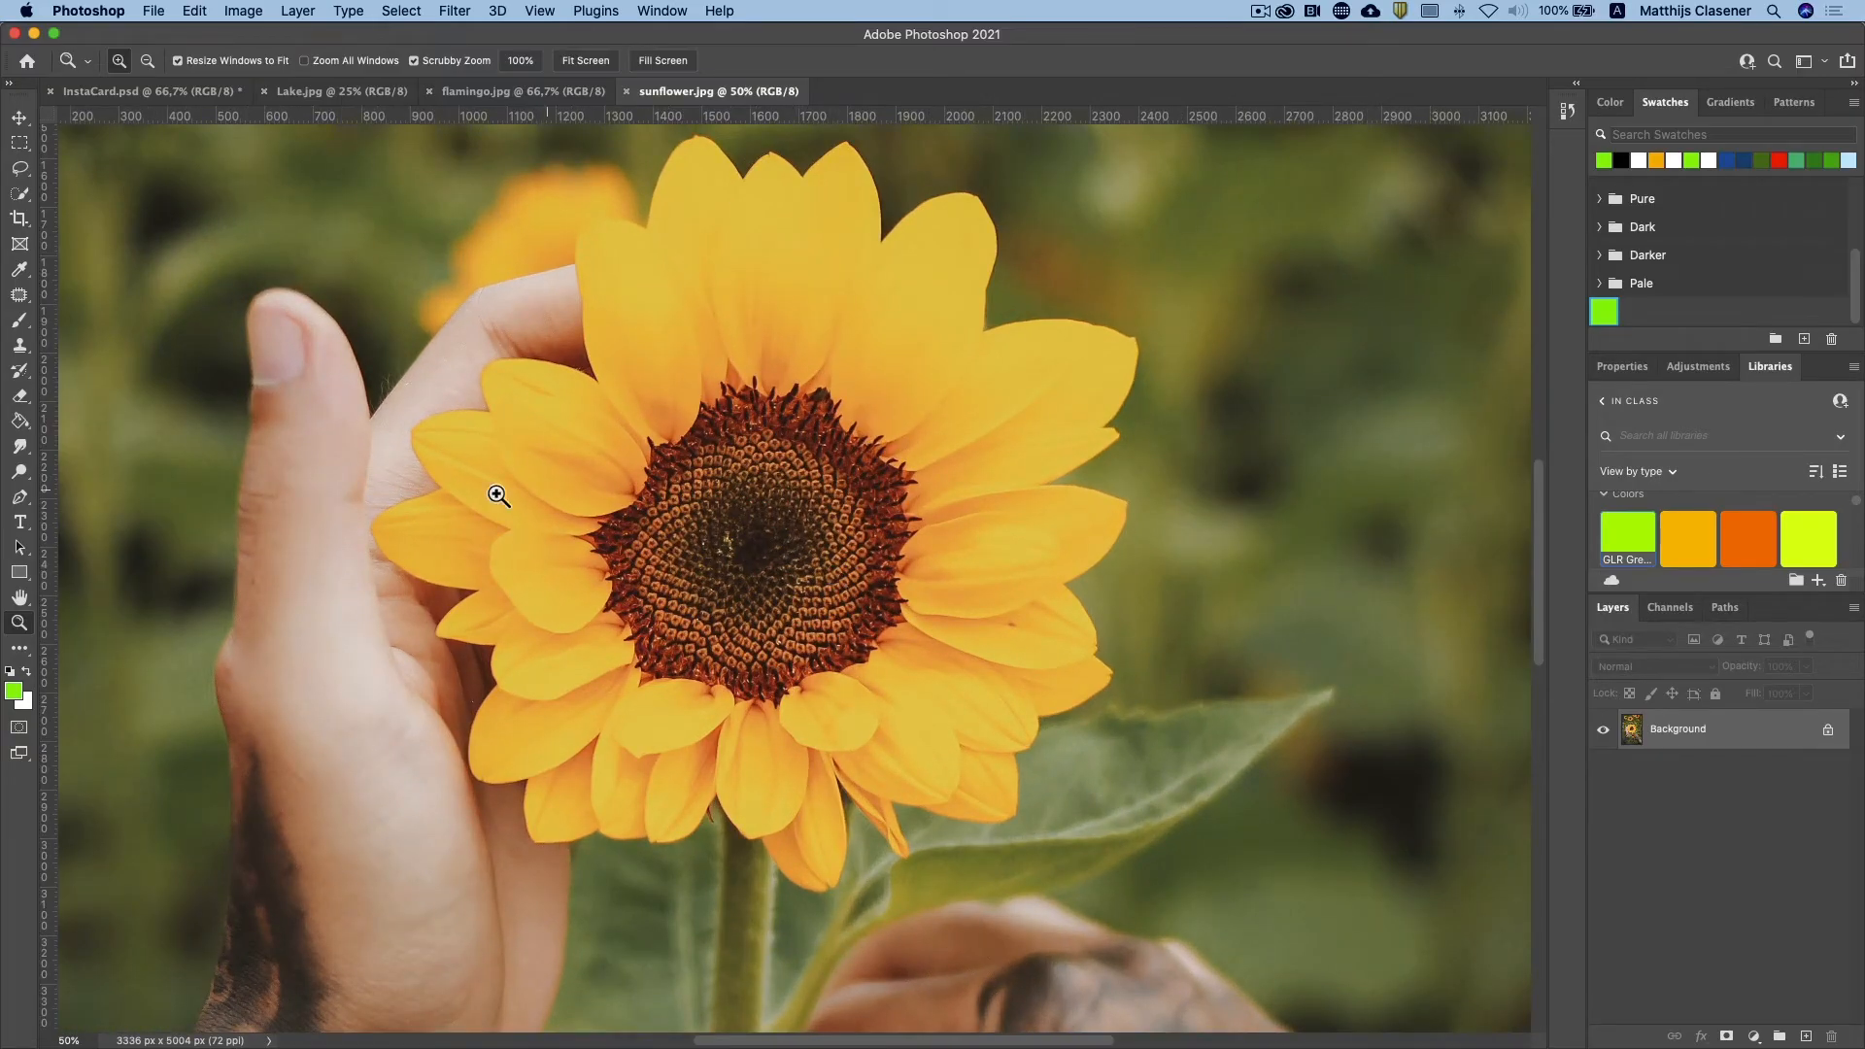
Step: Try selecting the sunflower with Select Subject, and again with a rectangle around it using the Object Selection tool
{"action": "left_click", "coordinate": [17, 197]}
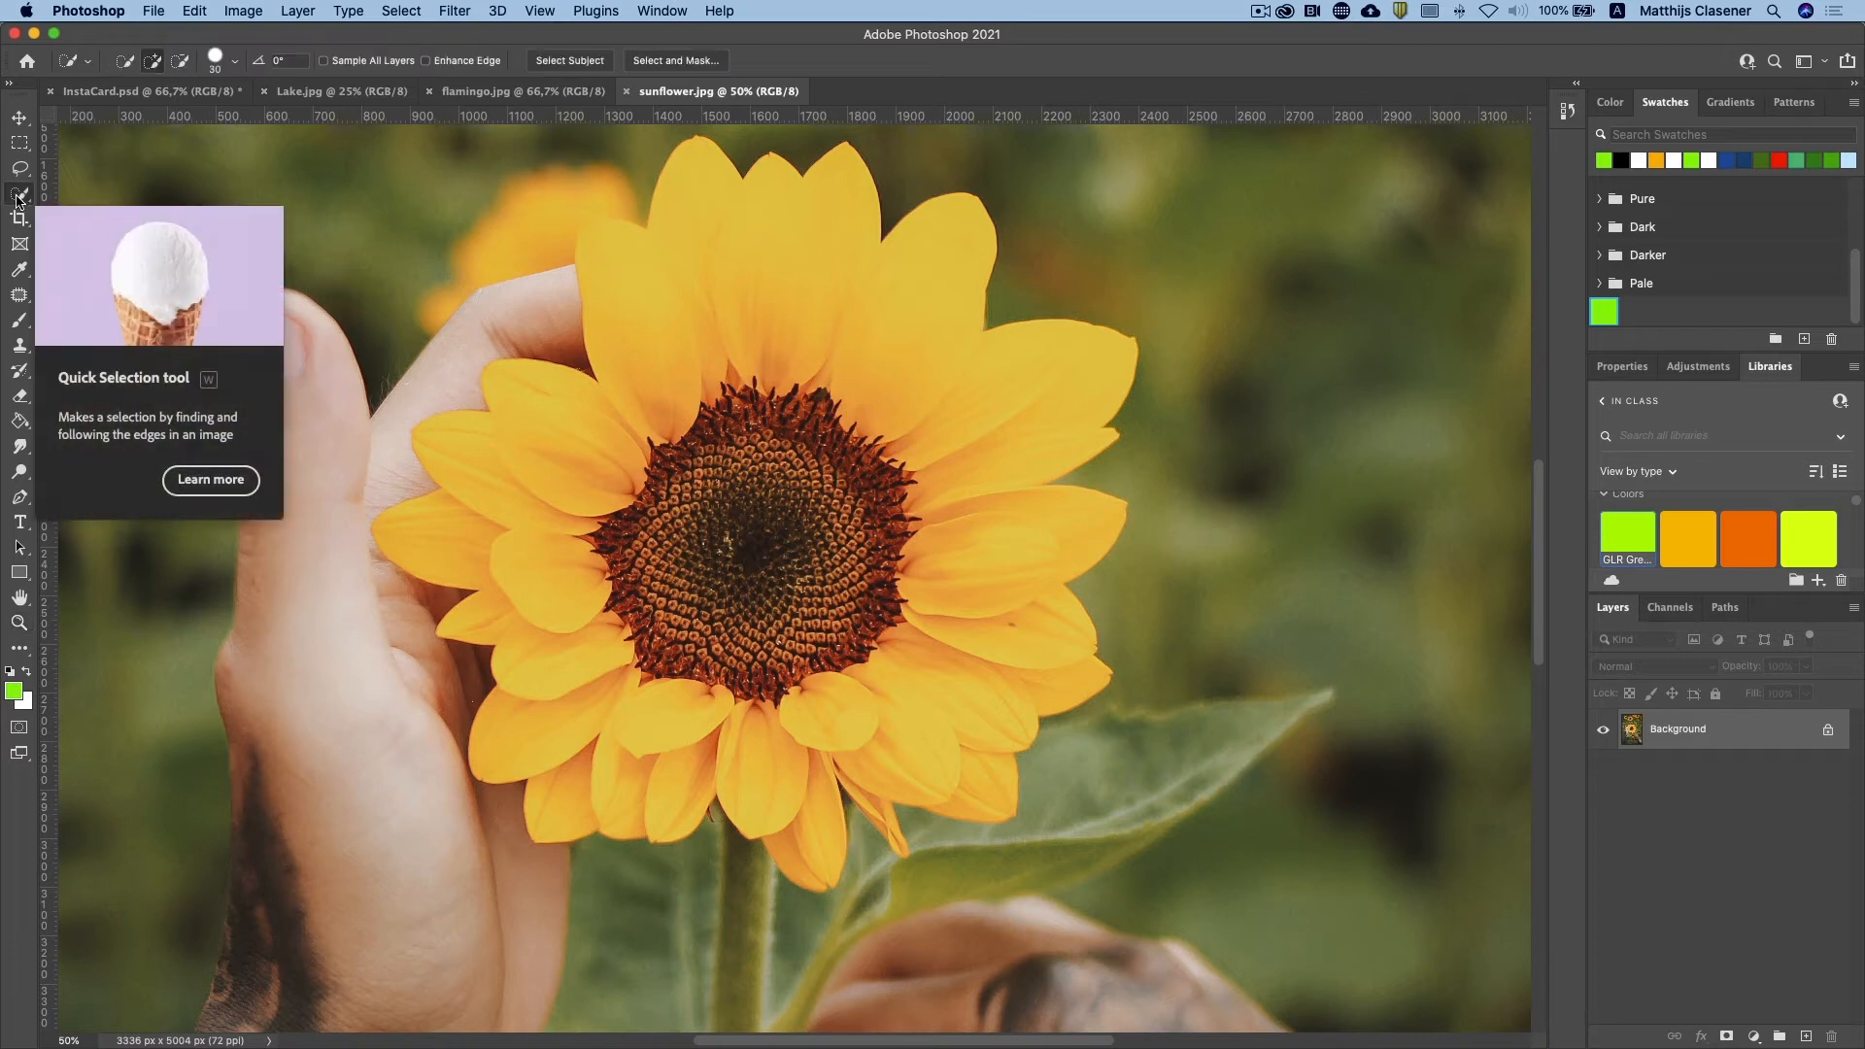
{"action": "left_click", "coordinate": [571, 60]}
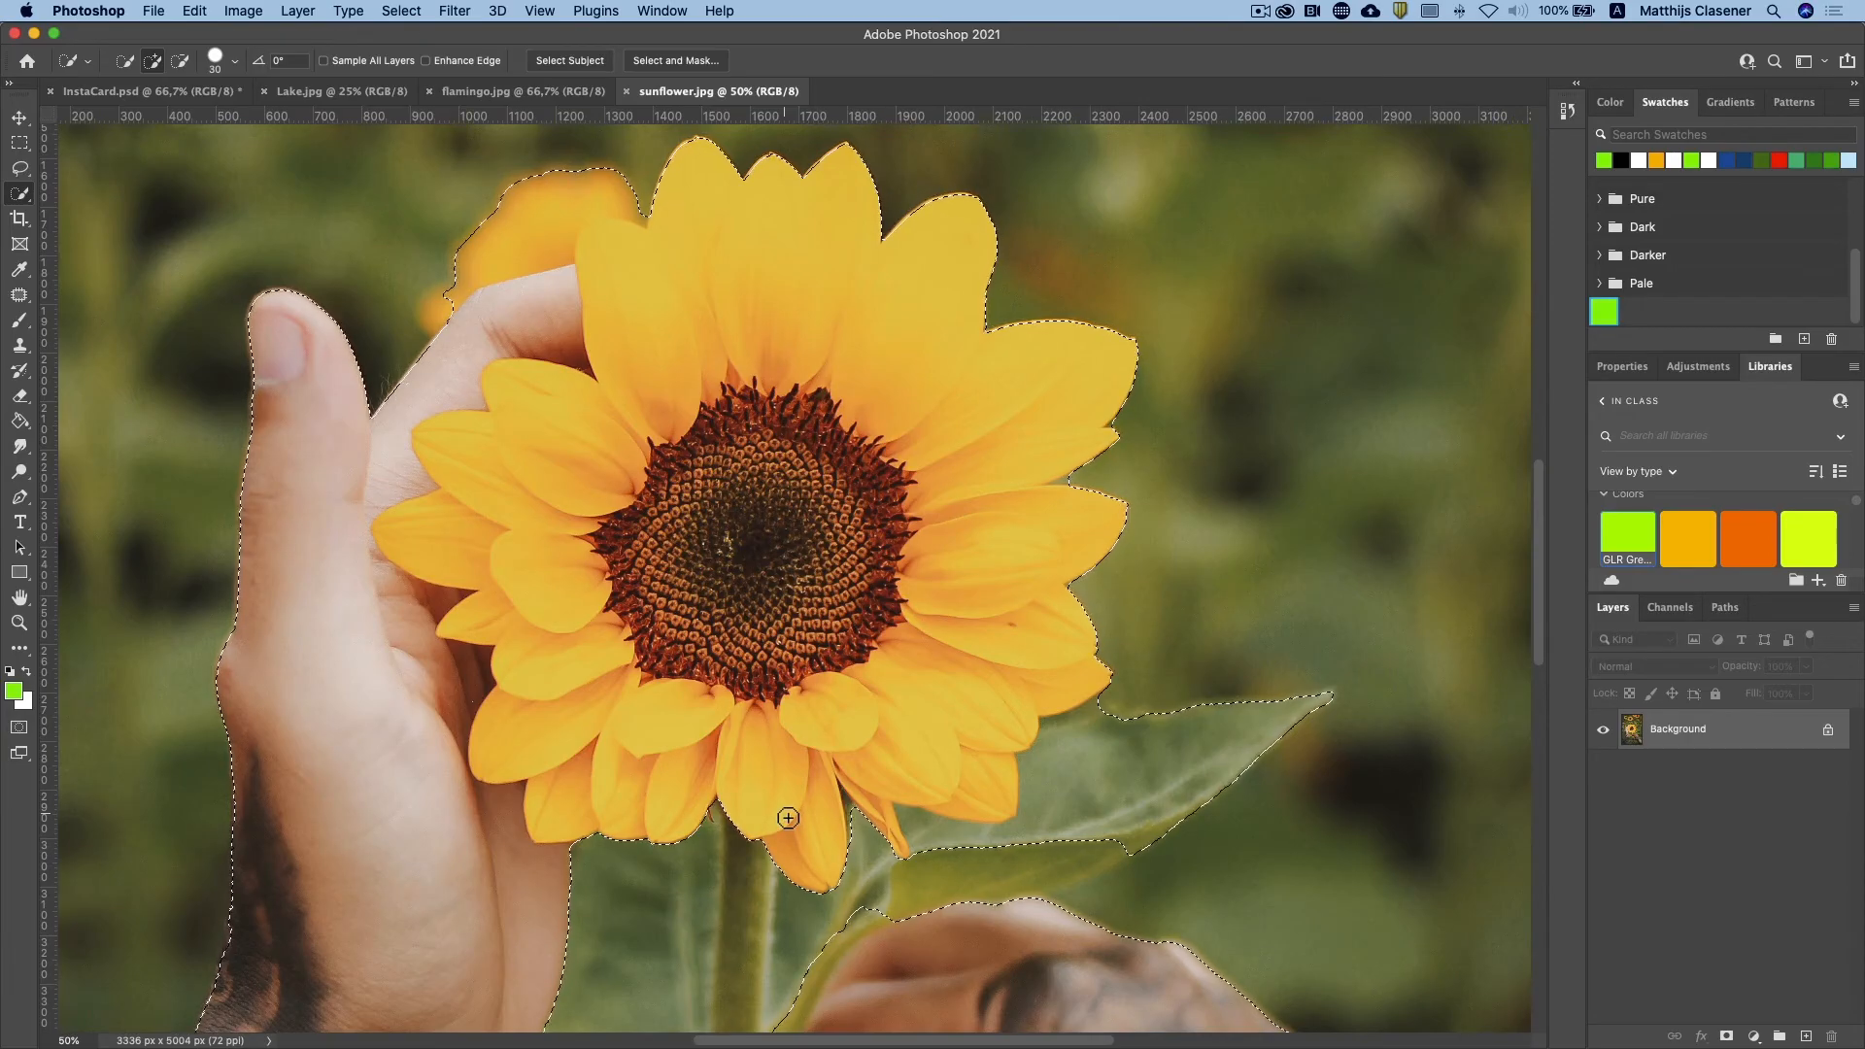
{"action": "key", "text": "super+d"}
{"action": "right_click", "coordinate": [19, 193]}
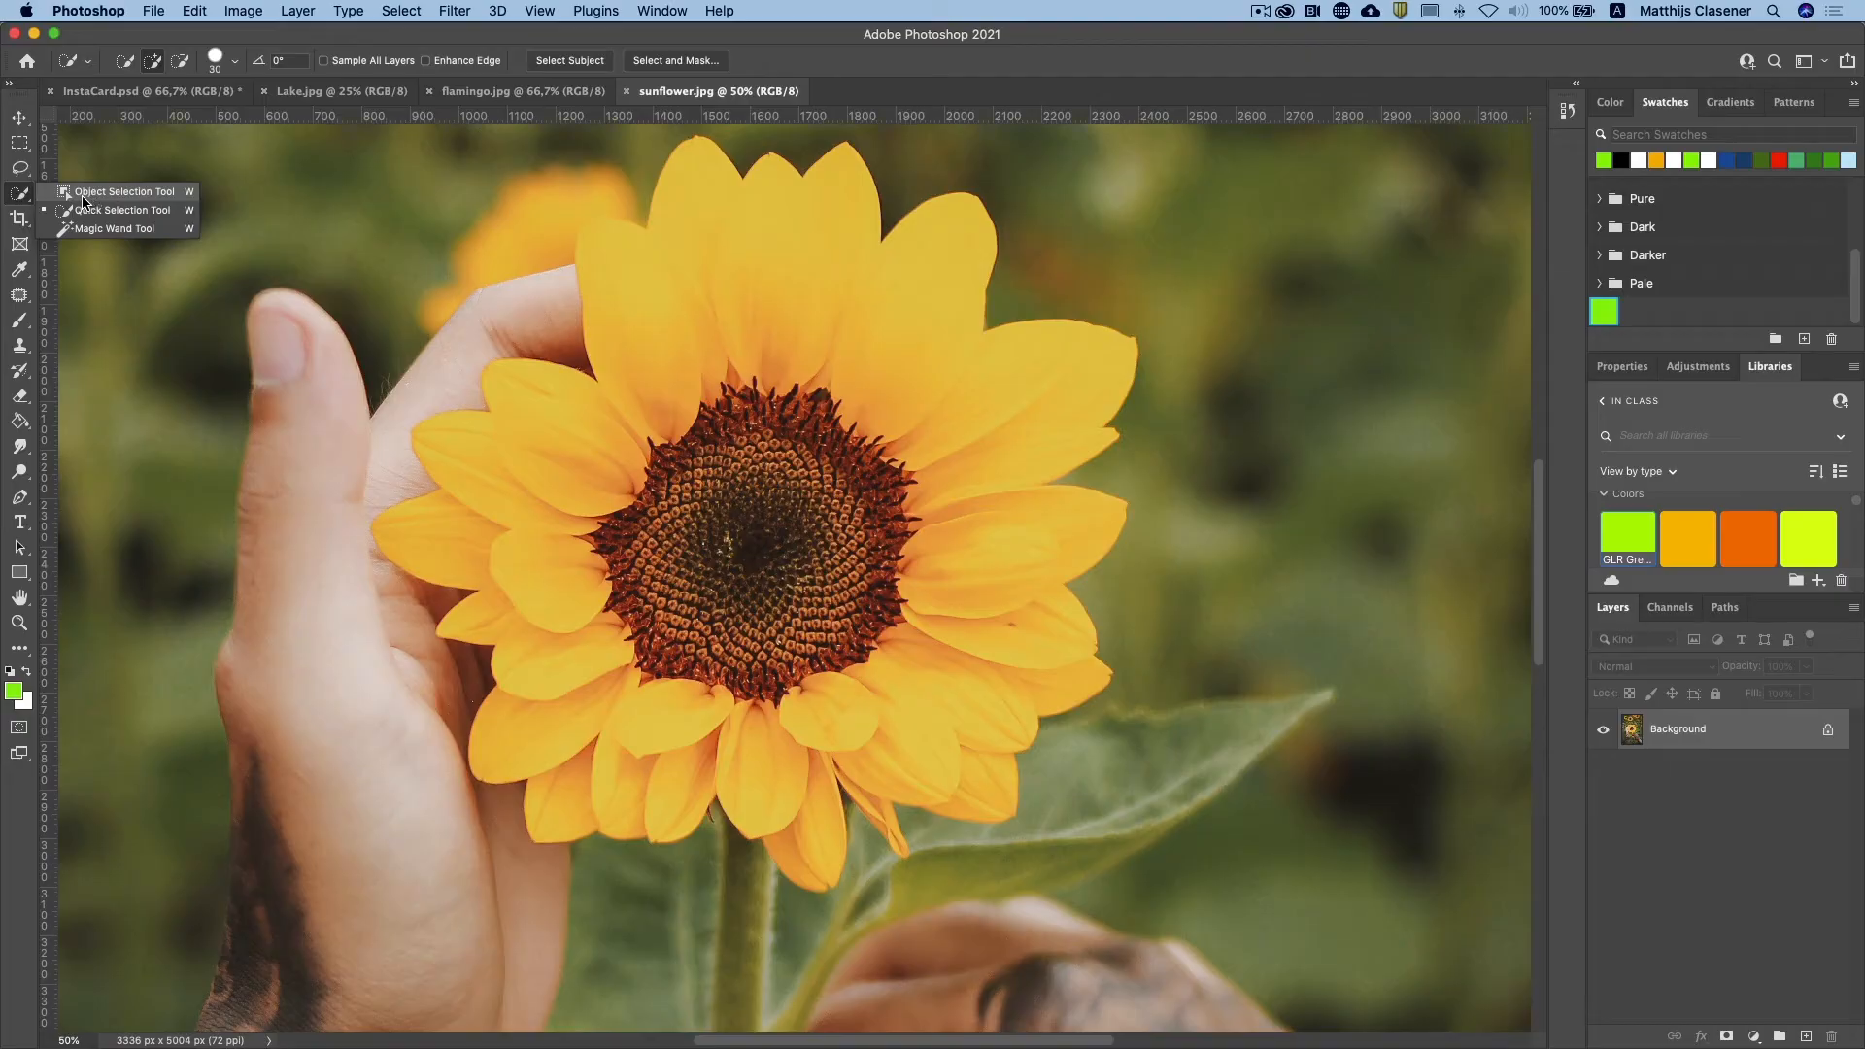
{"action": "left_click", "coordinate": [84, 199]}
{"action": "left_click_drag", "start_coordinate": [356, 135], "coordinate": [1152, 907]}
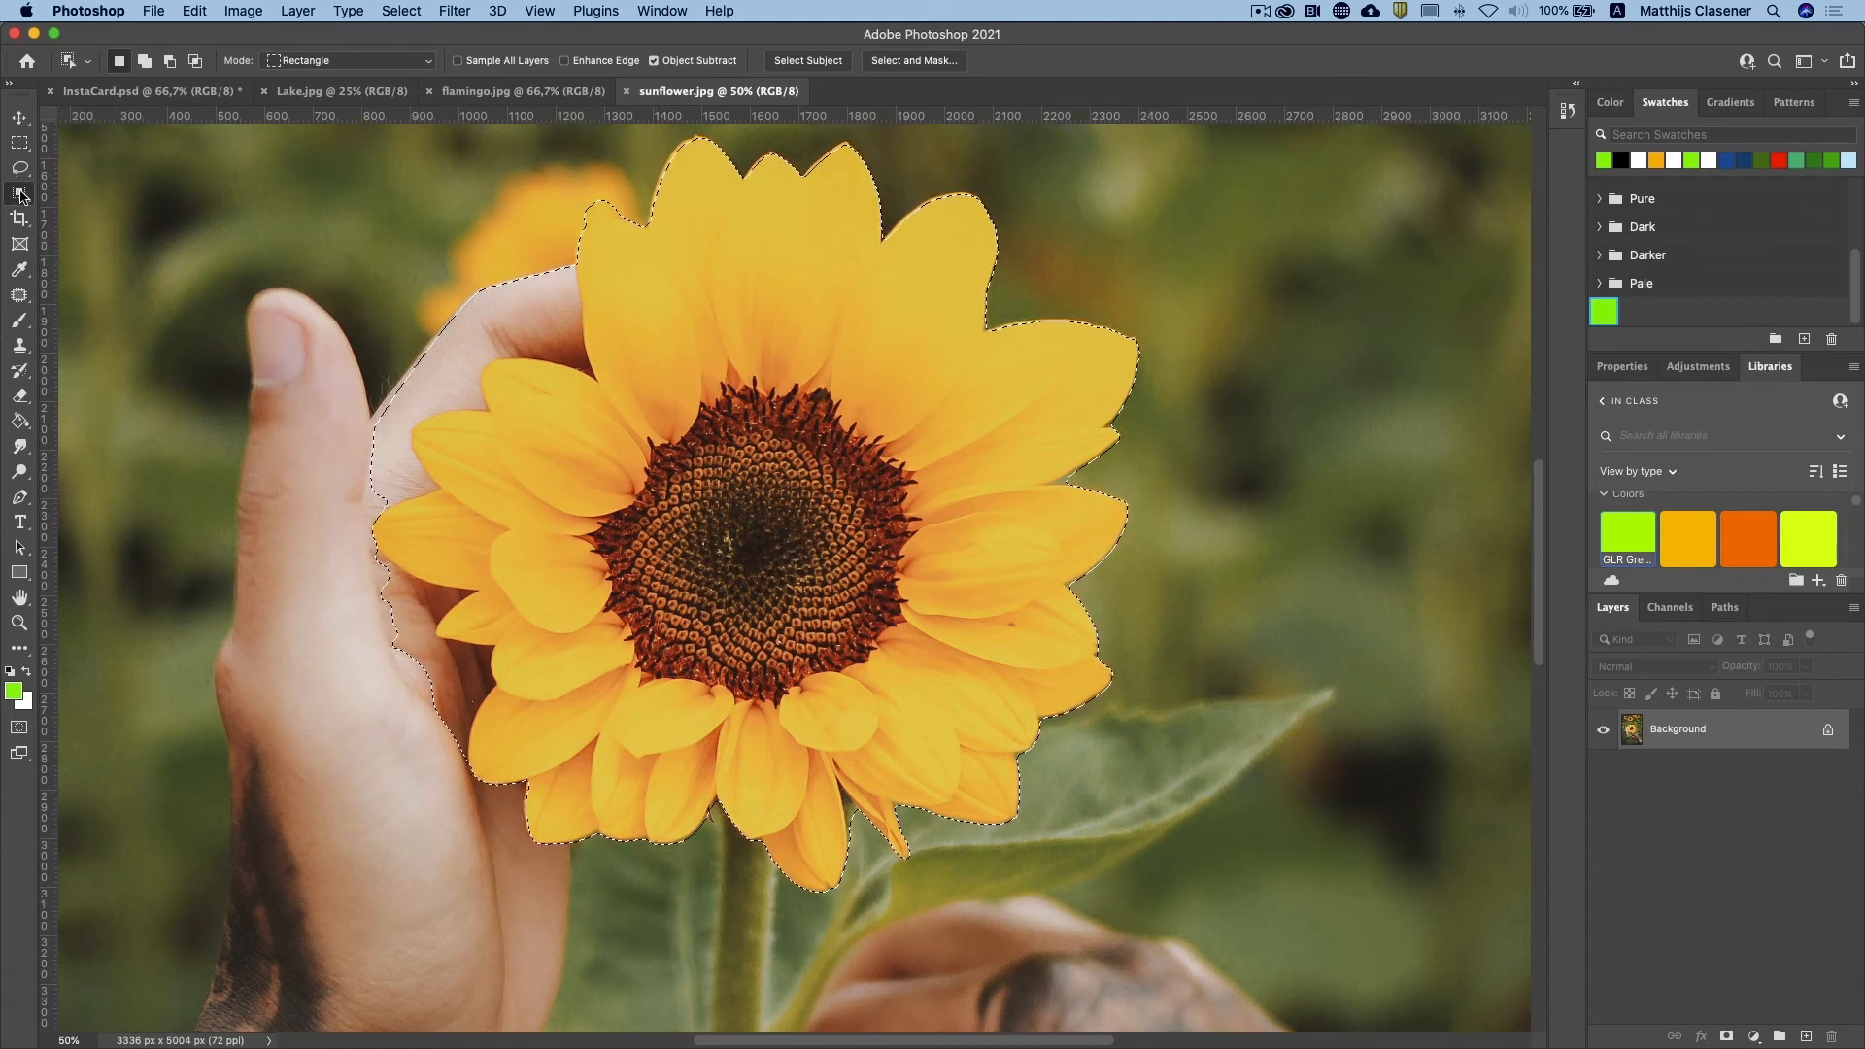
Step: Select only the sunflower's petals and centre with the Quick Selection tool and turn the selection into a layer mask
{"action": "right_click", "coordinate": [21, 196]}
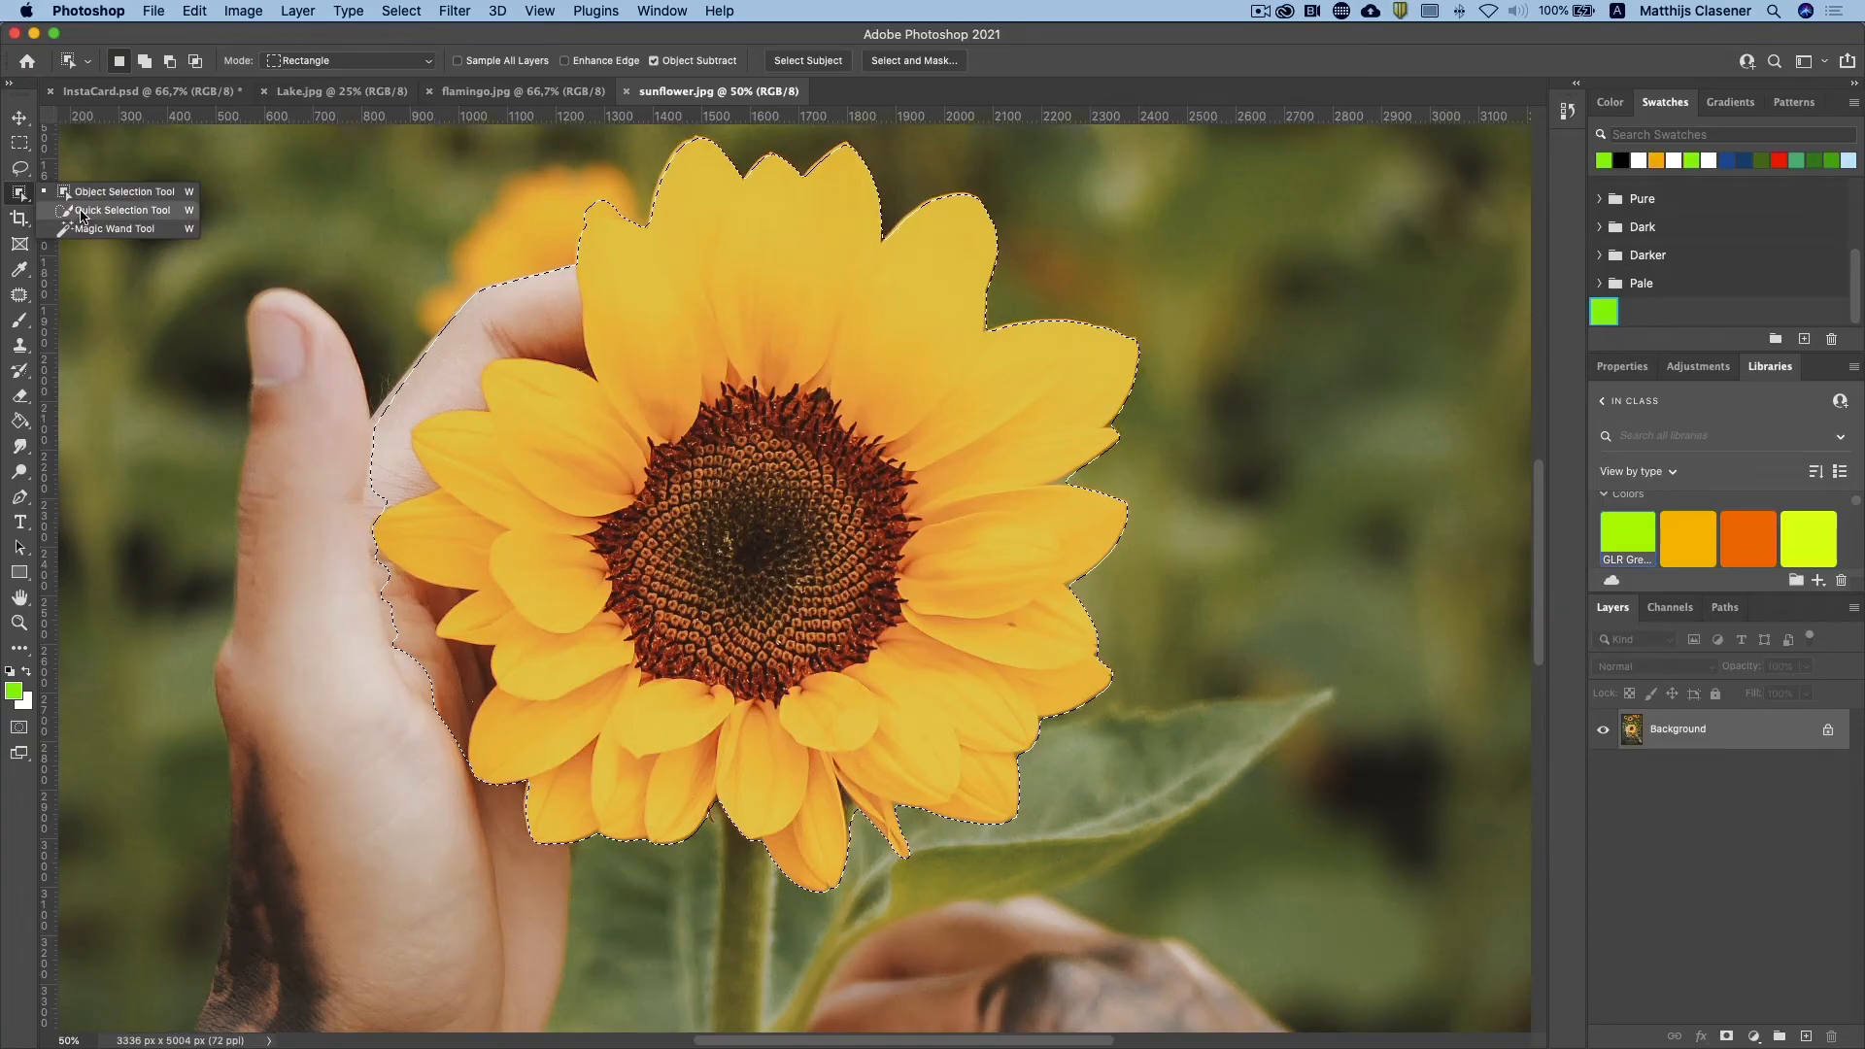
{"action": "left_click", "coordinate": [80, 211]}
{"action": "mouse_move", "coordinate": [539, 512]}
{"action": "left_mouse_down"}
{"action": "mouse_move", "coordinate": [498, 473]}
{"action": "mouse_move", "coordinate": [535, 425]}
{"action": "mouse_move", "coordinate": [824, 311]}
{"action": "left_mouse_up"}
{"action": "mouse_move", "coordinate": [967, 471]}
{"action": "left_mouse_down"}
{"action": "mouse_move", "coordinate": [987, 639]}
{"action": "mouse_move", "coordinate": [963, 692]}
{"action": "mouse_move", "coordinate": [784, 760]}
{"action": "mouse_move", "coordinate": [662, 749]}
{"action": "left_mouse_up"}
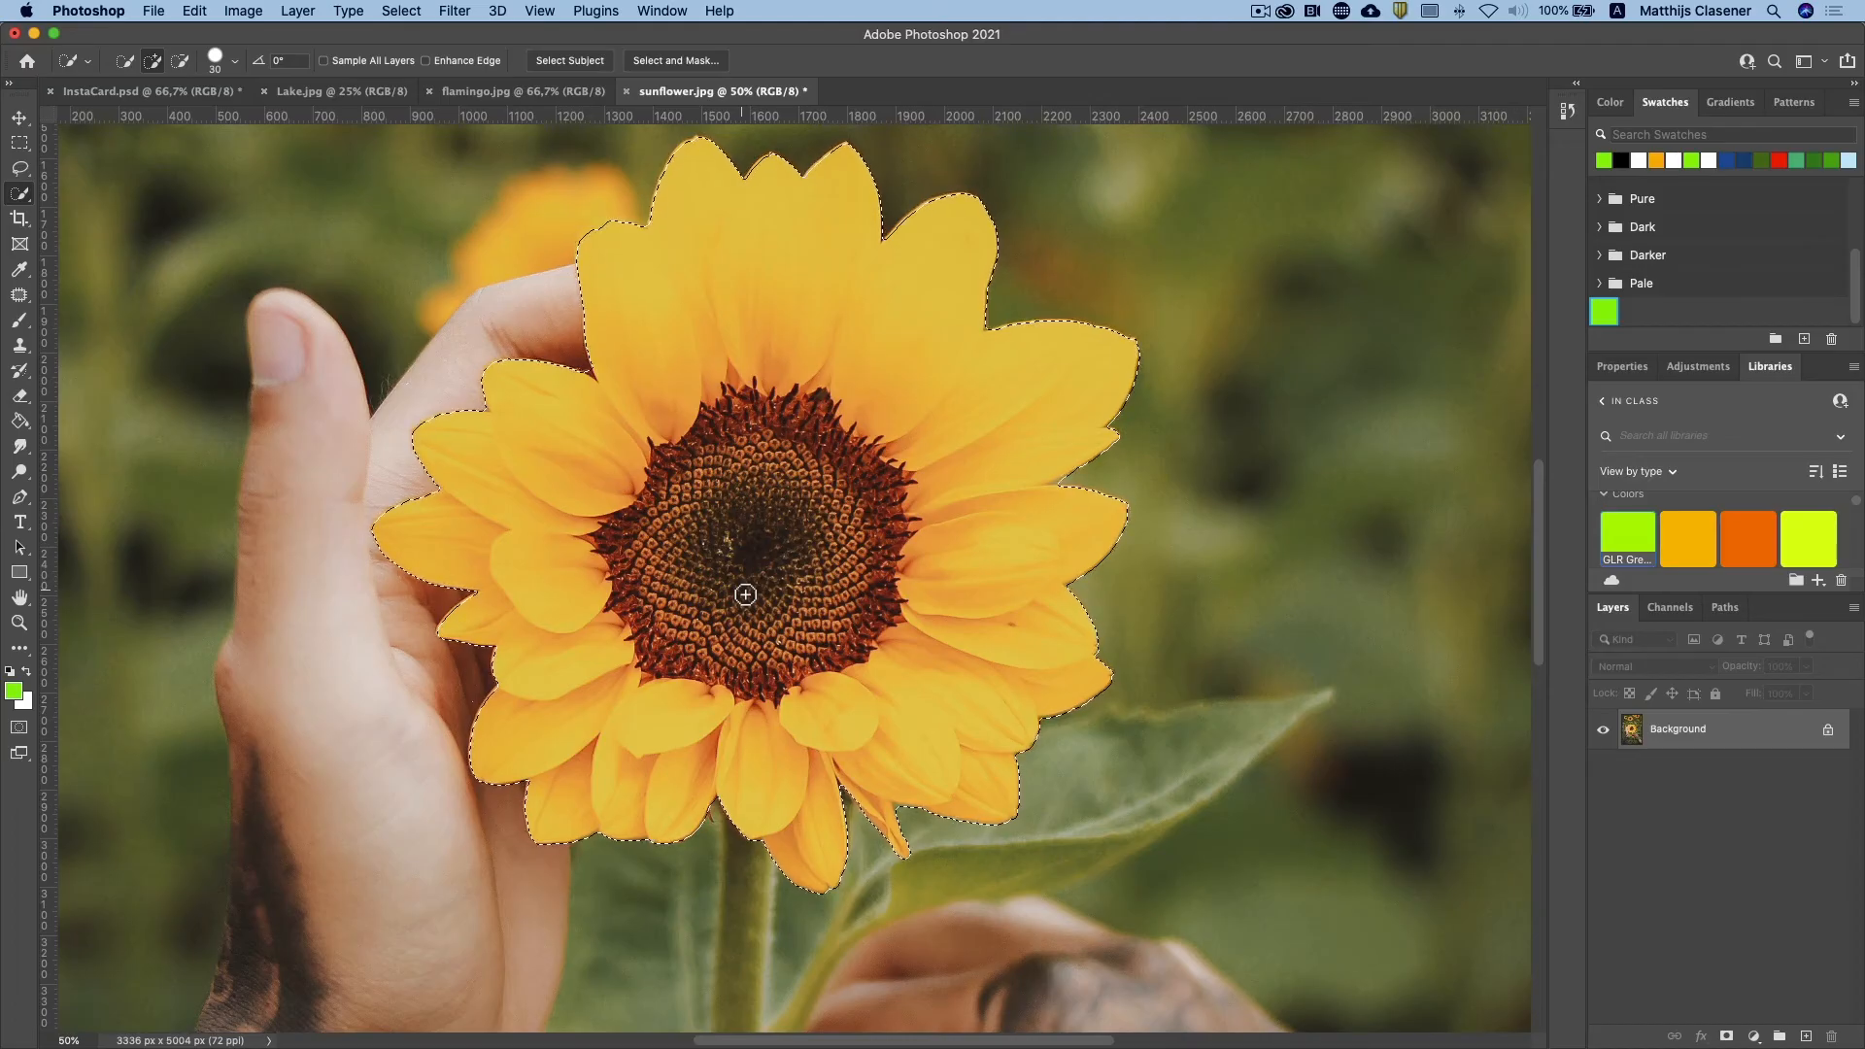
{"action": "left_click", "coordinate": [1728, 1036]}
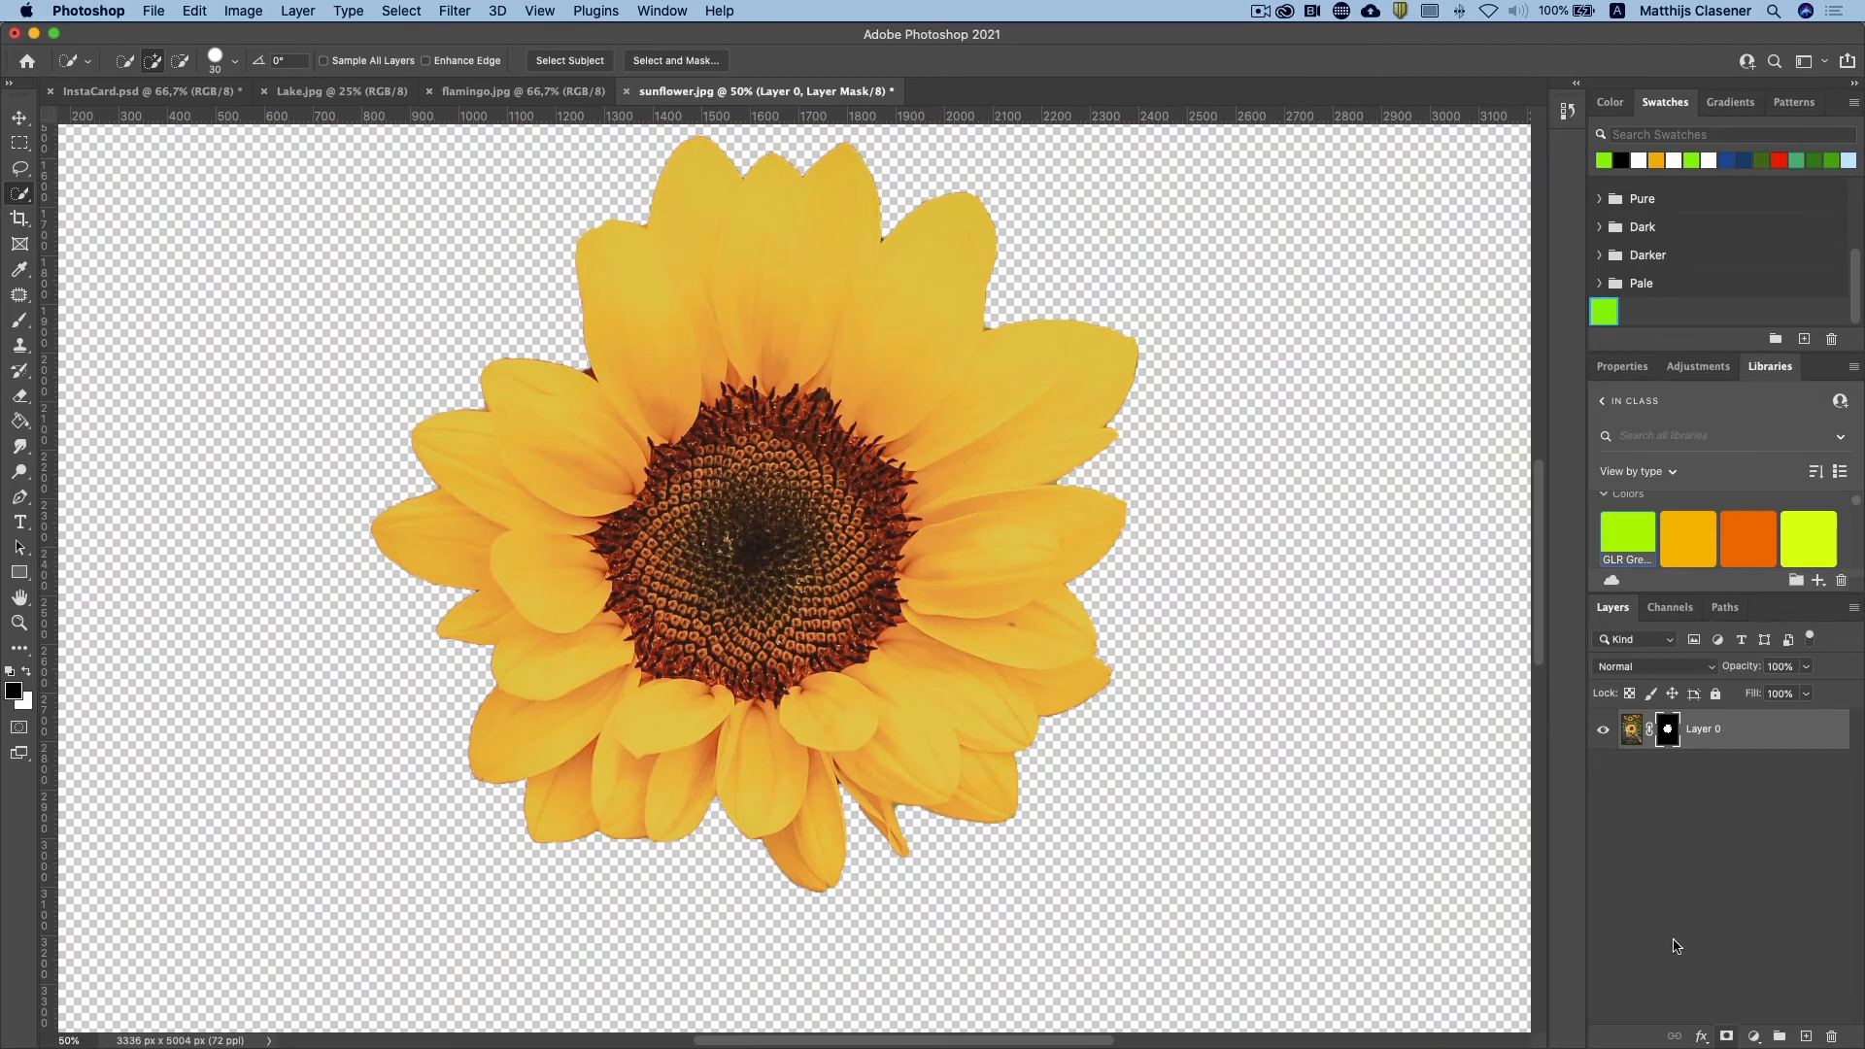
Step: Copy the masked sunflower layer into InstaCard.psd and move it towards the card's lower-left corner
{"action": "left_click_drag", "start_coordinate": [1637, 748], "coordinate": [469, 517]}
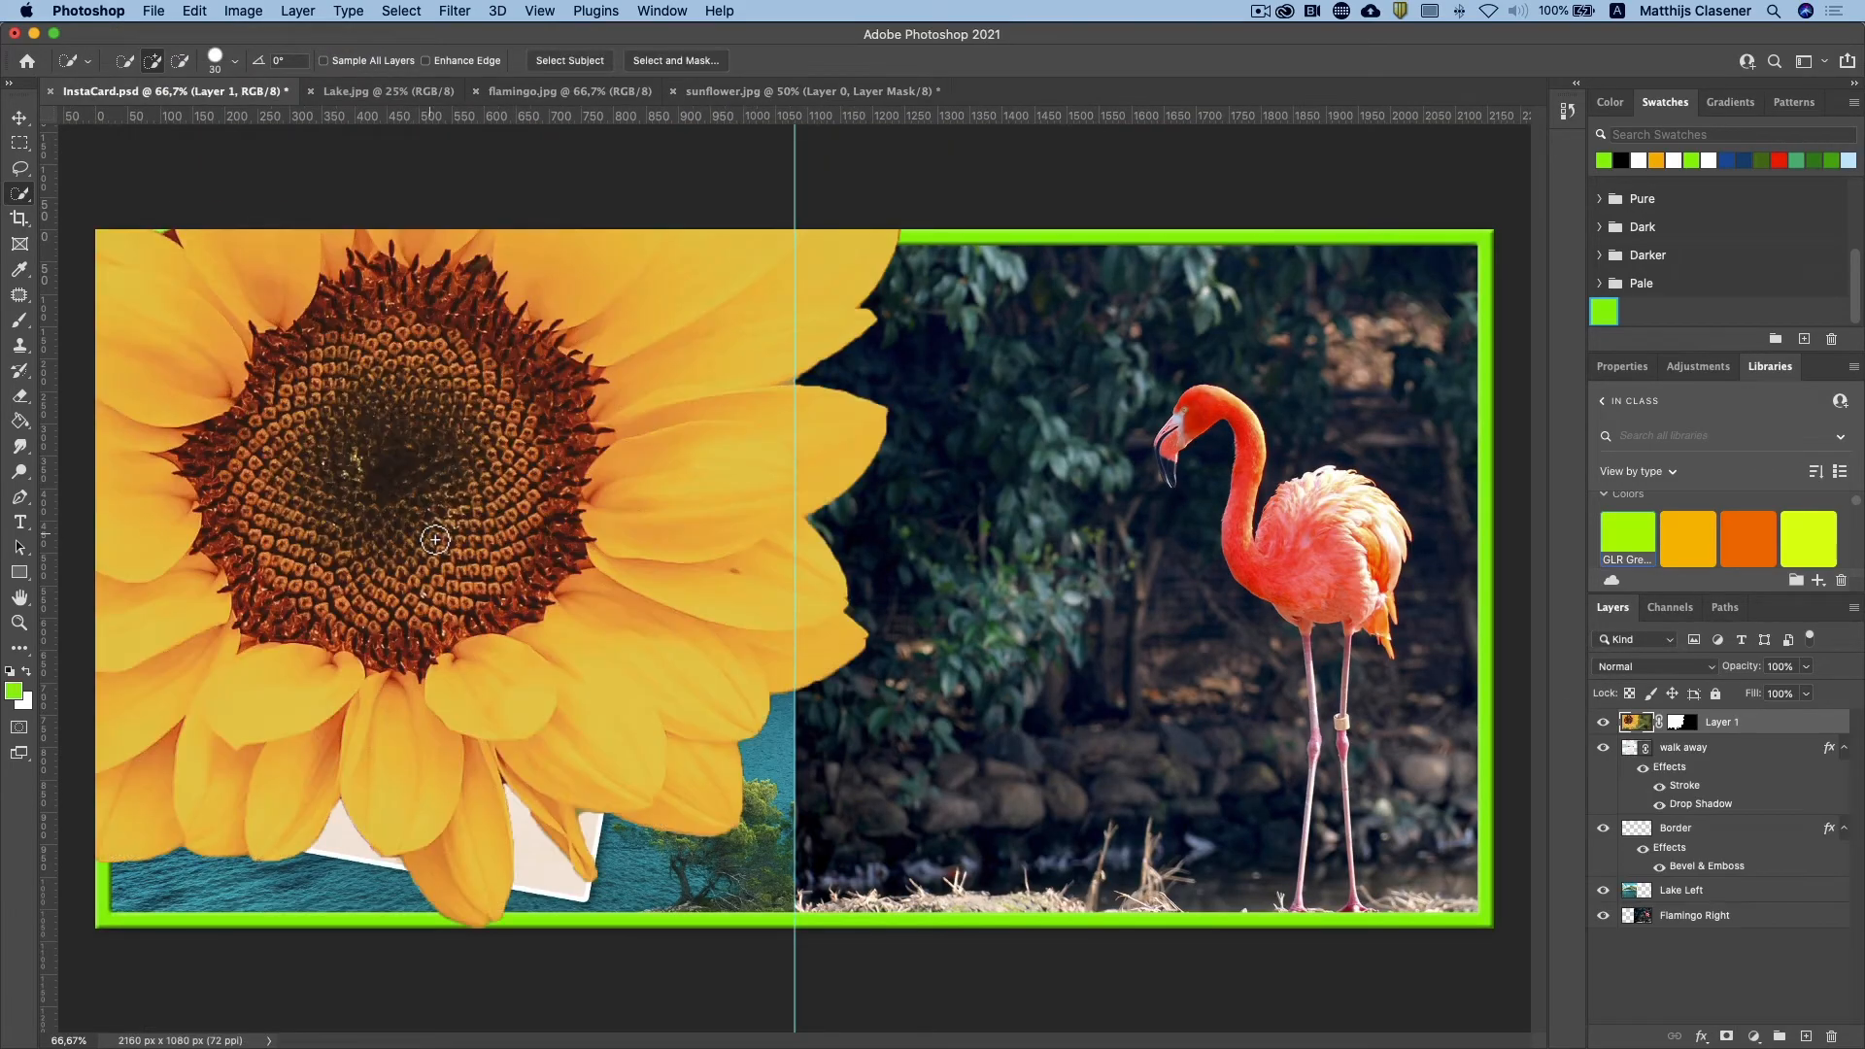
{"action": "key", "text": "v"}
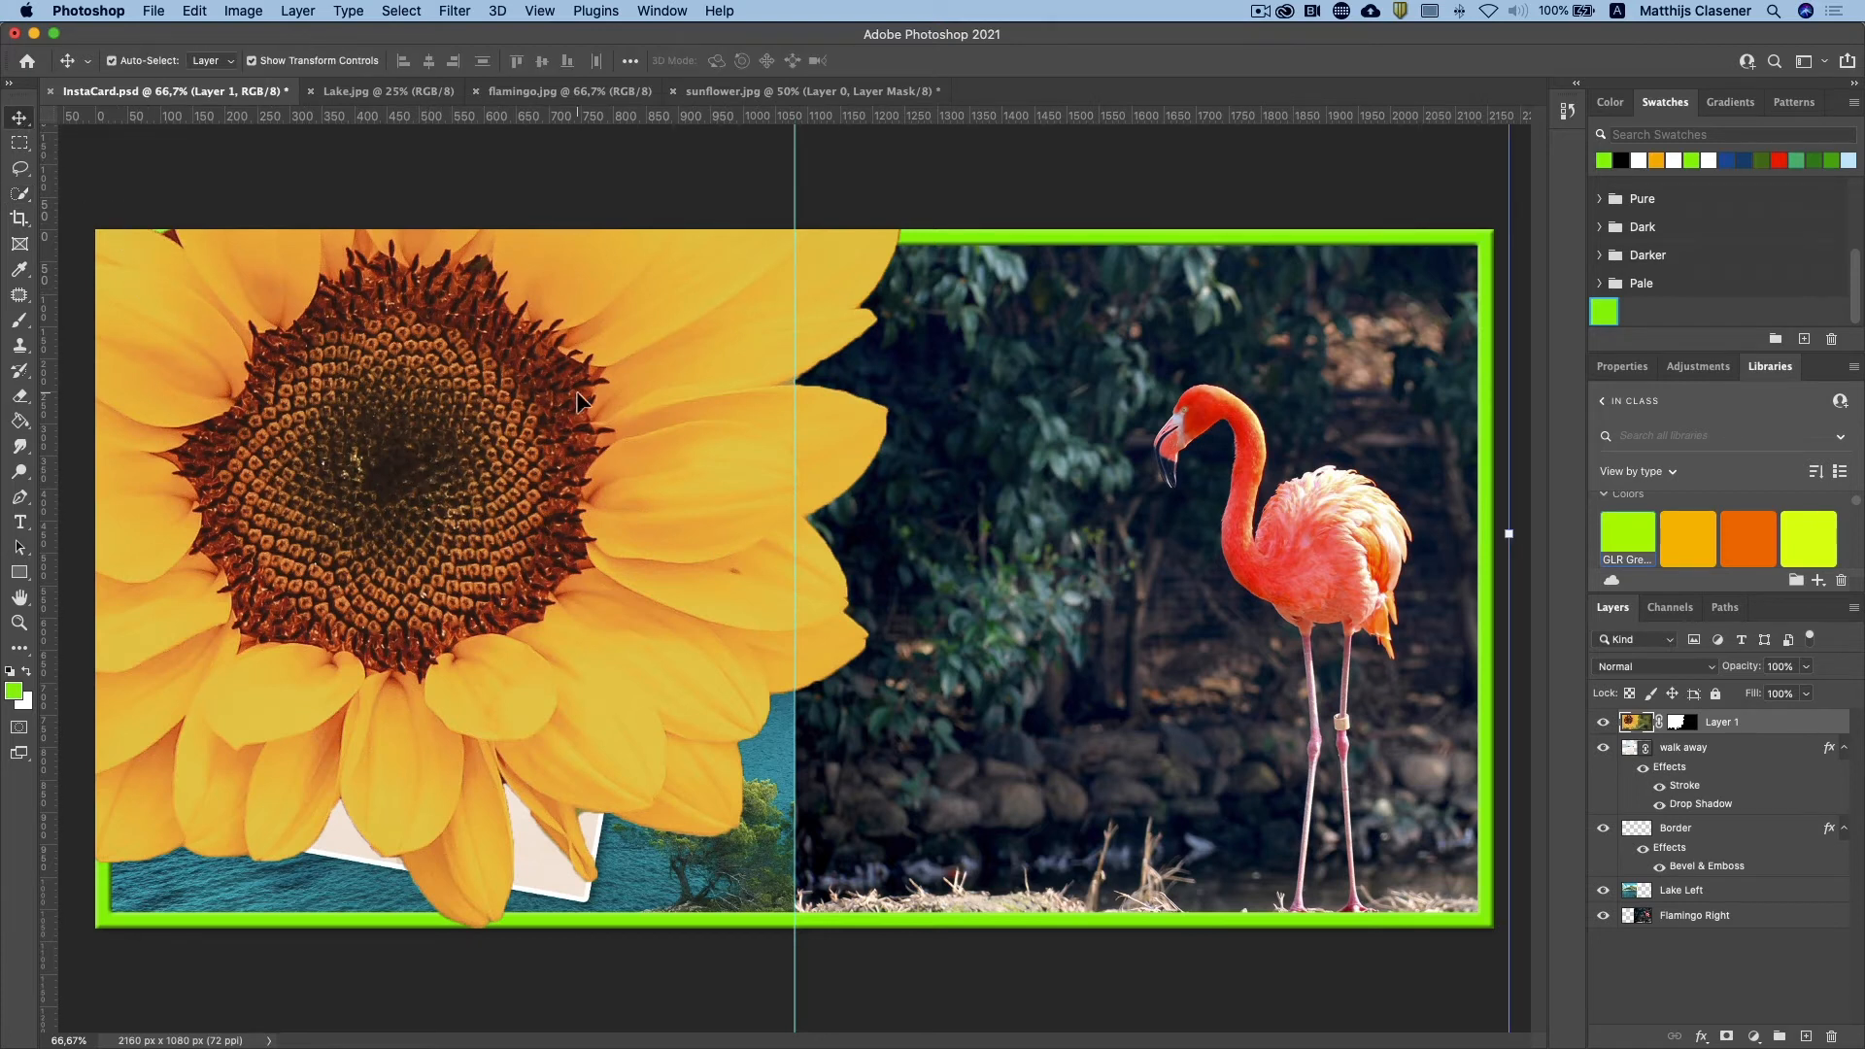
{"action": "left_click_drag", "start_coordinate": [516, 414], "coordinate": [515, 673]}
{"action": "left_click_drag", "start_coordinate": [610, 545], "coordinate": [324, 708]}
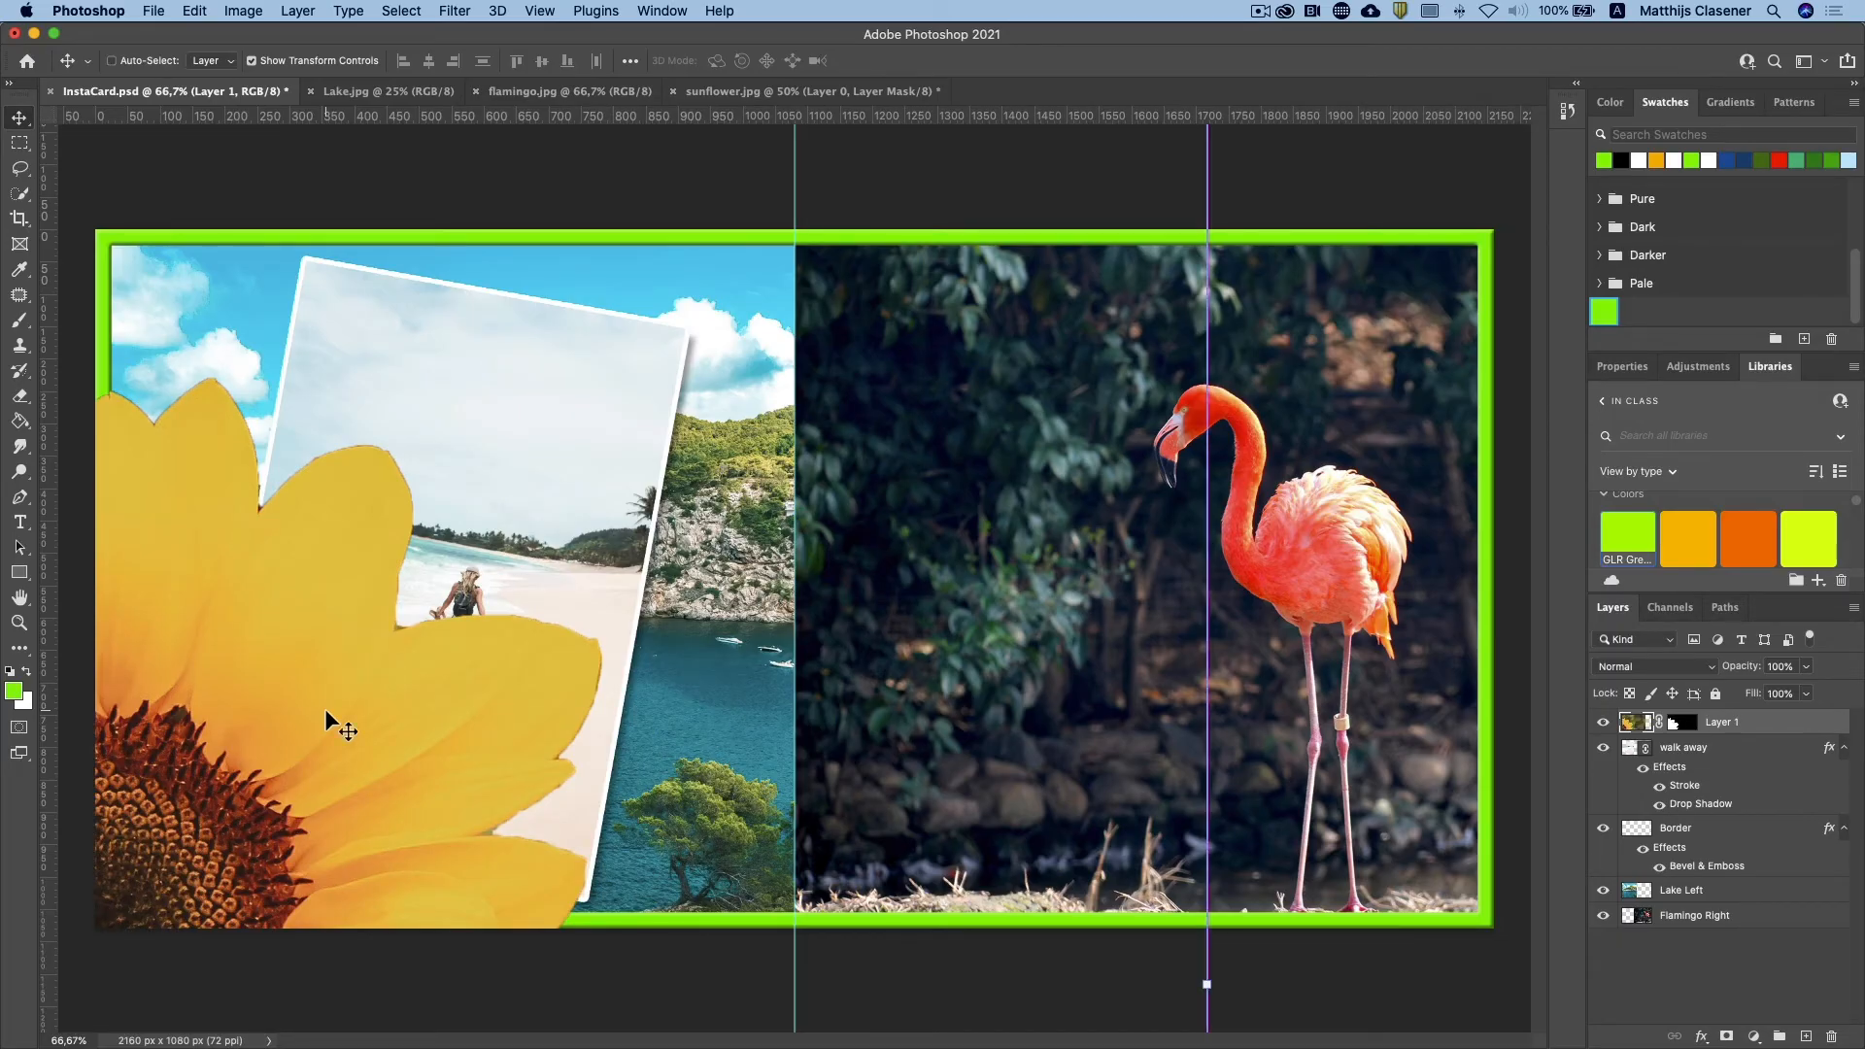
Step: Scale the sunflower layer to about 49% and position it so the flower is cropped by the card's lower-left corner
{"action": "key", "text": "super+minus"}
{"action": "key", "text": "super+minus"}
{"action": "key", "text": "super+minus"}
{"action": "key", "text": "super+minus"}
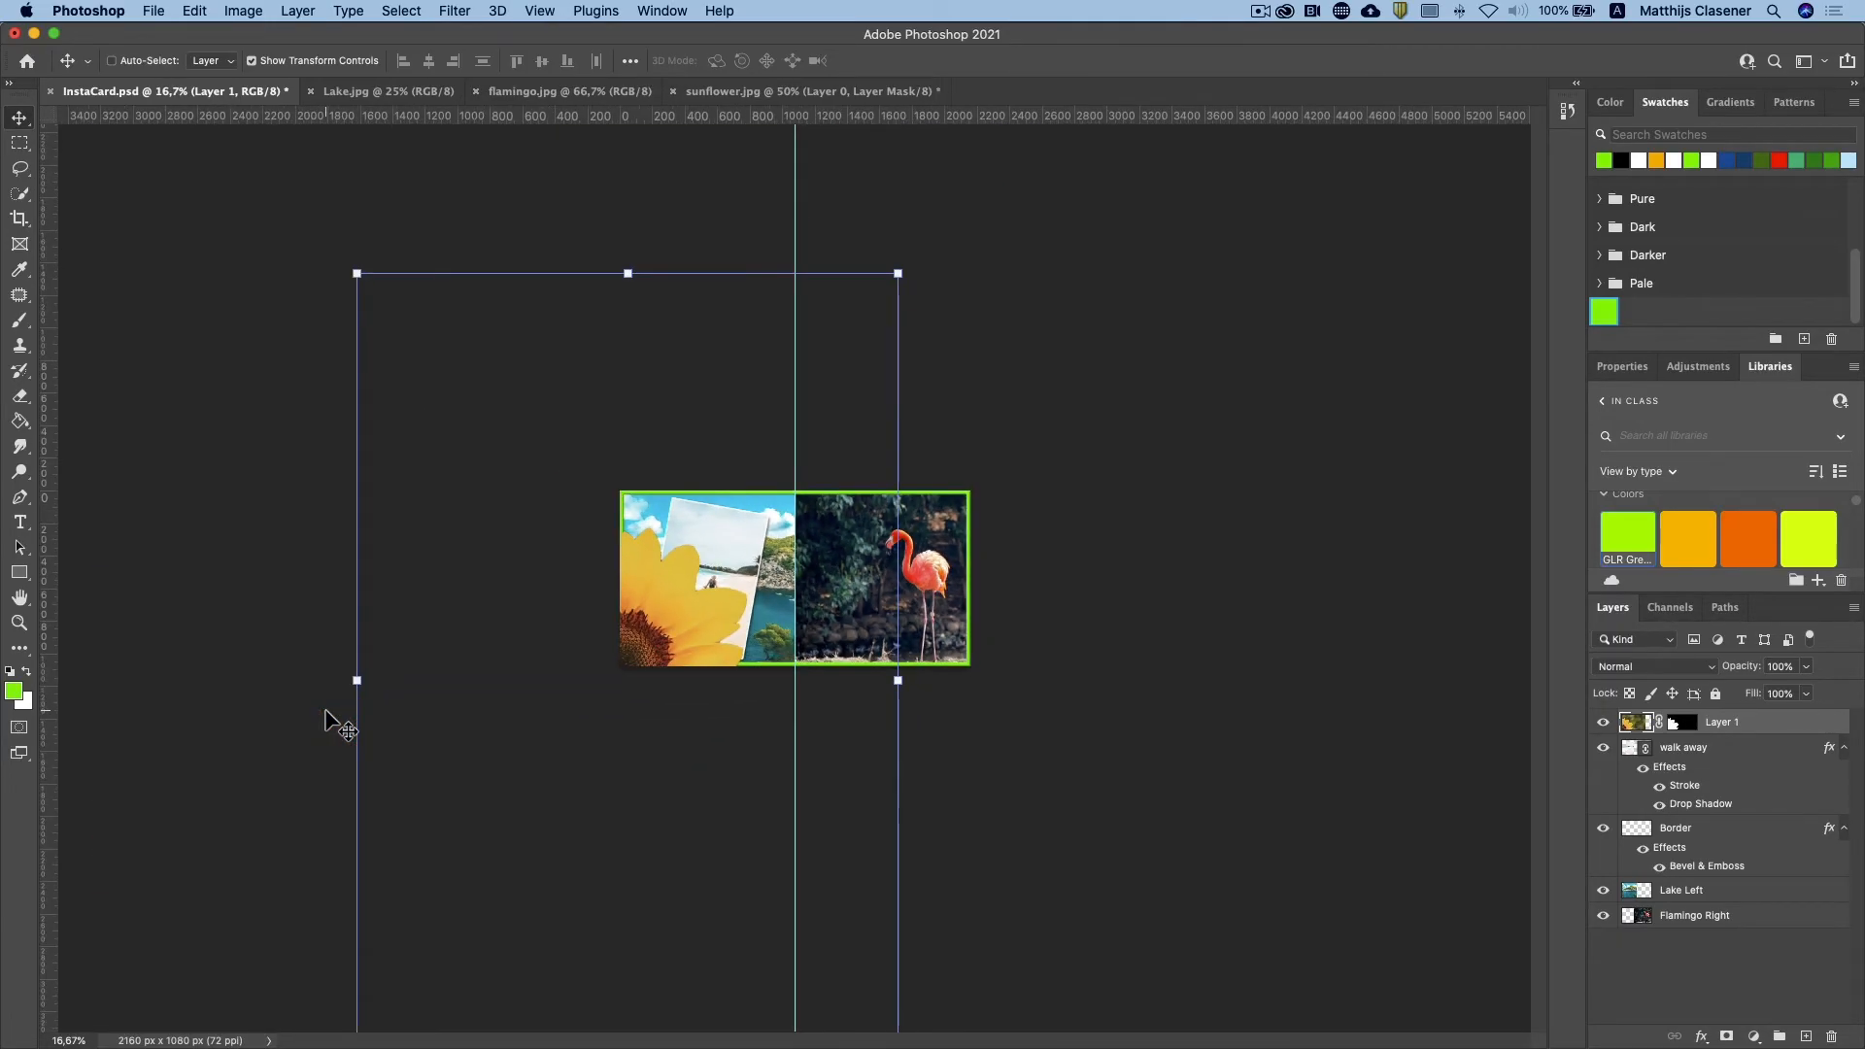
{"action": "left_click_drag", "start_coordinate": [899, 276], "coordinate": [624, 679]}
{"action": "left_click_drag", "start_coordinate": [528, 965], "coordinate": [659, 759]}
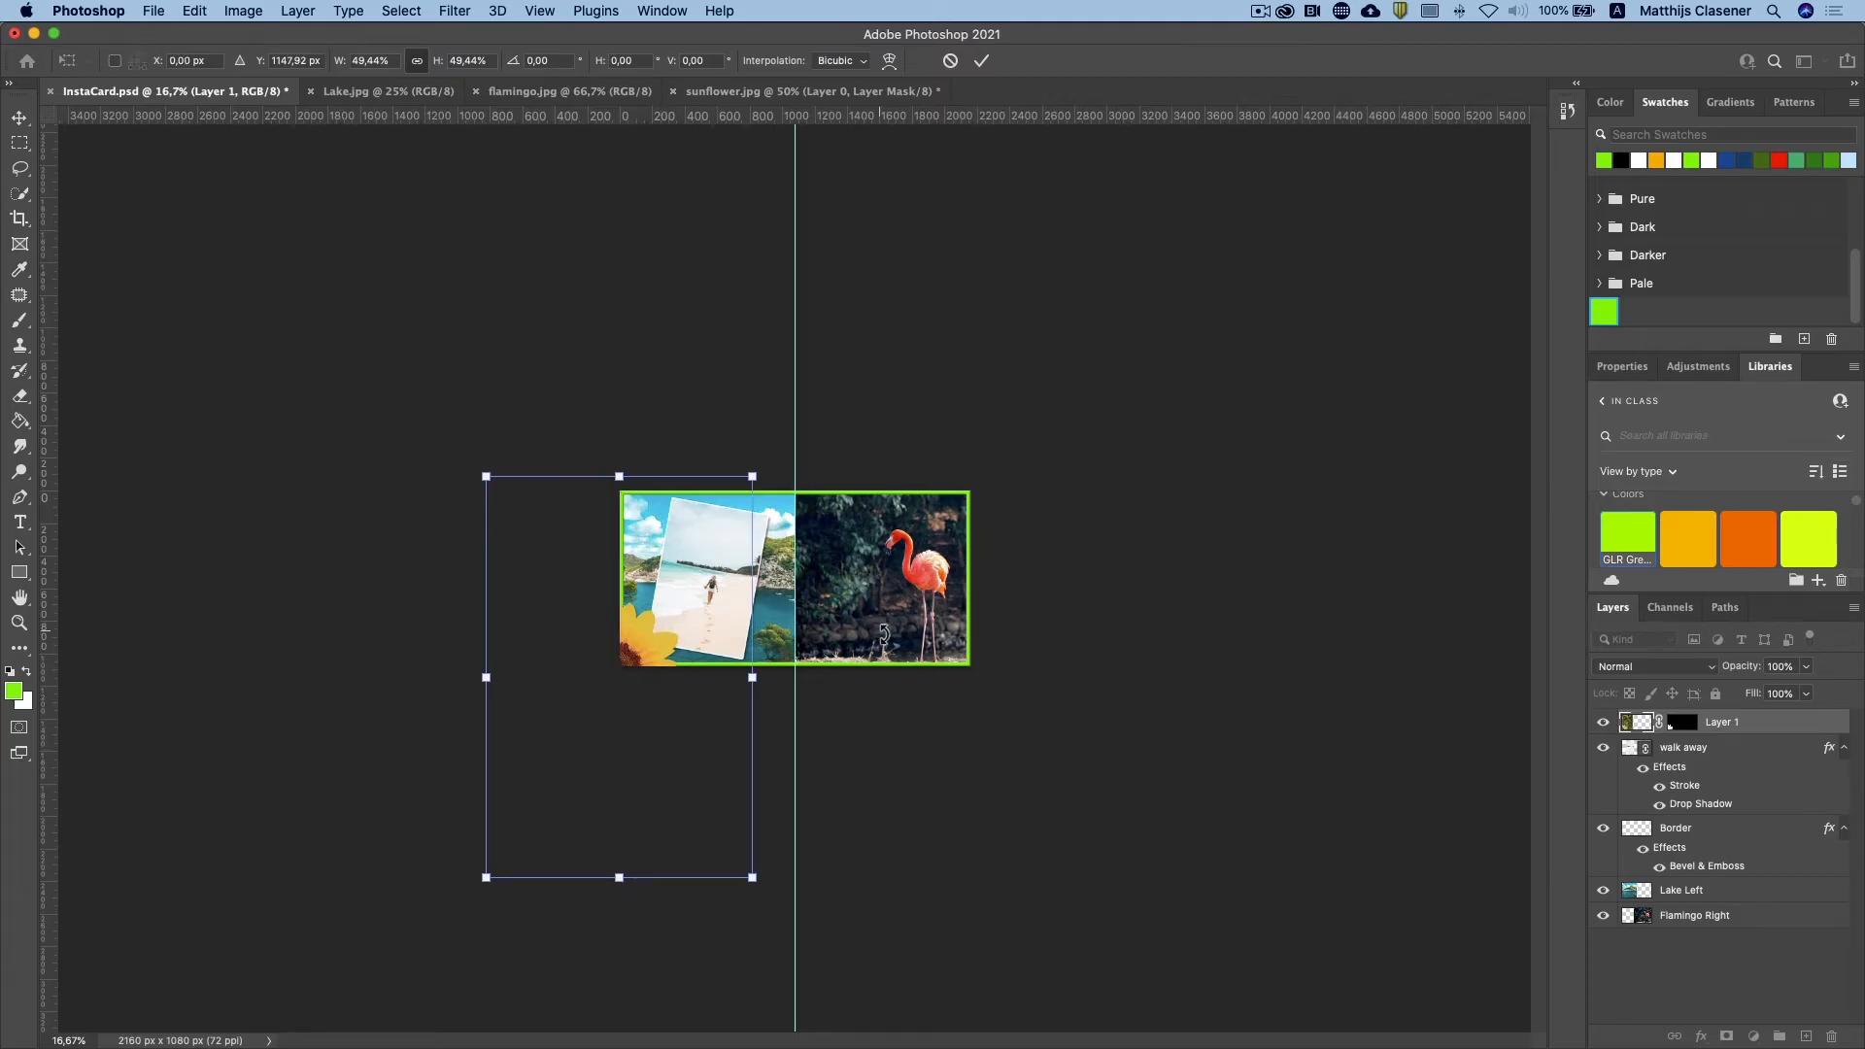
{"action": "key", "text": "super+plus"}
{"action": "key", "text": "super+plus"}
{"action": "key", "text": "super+plus"}
{"action": "left_click_drag", "start_coordinate": [307, 801], "coordinate": [320, 799]}
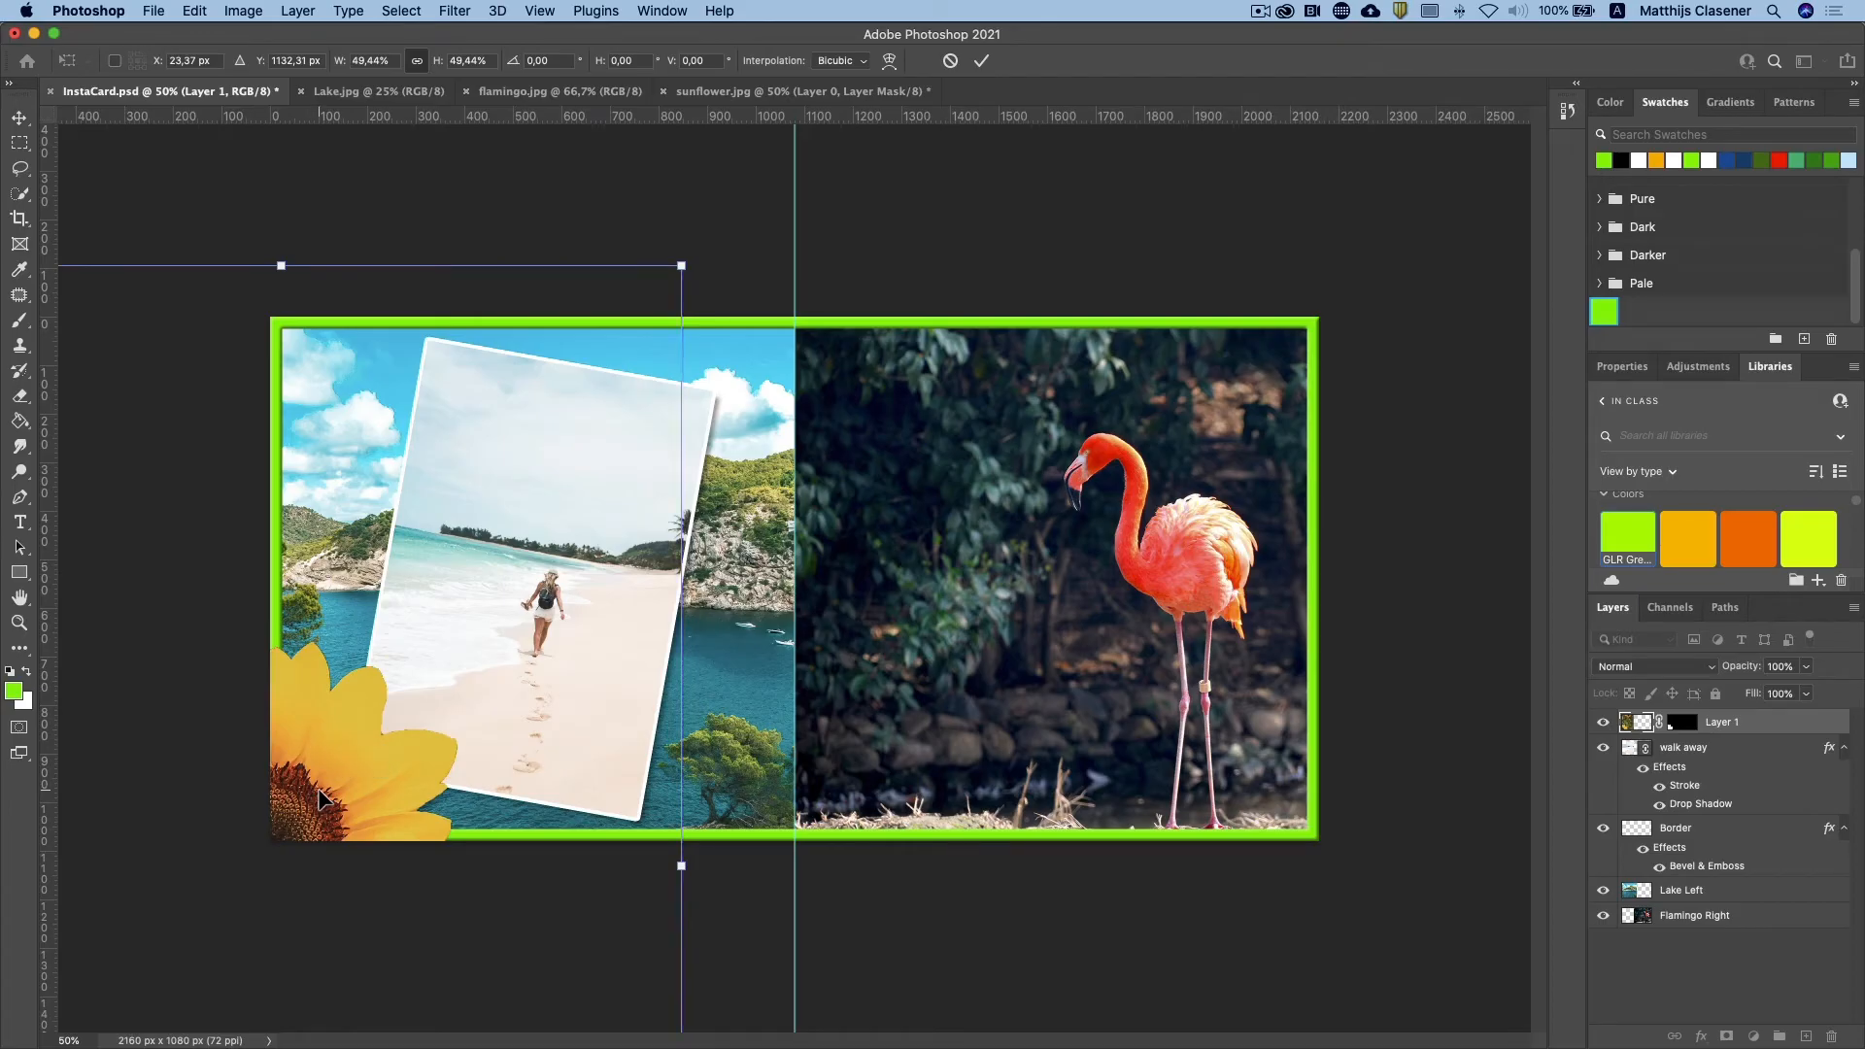
{"action": "left_click", "coordinate": [984, 63]}
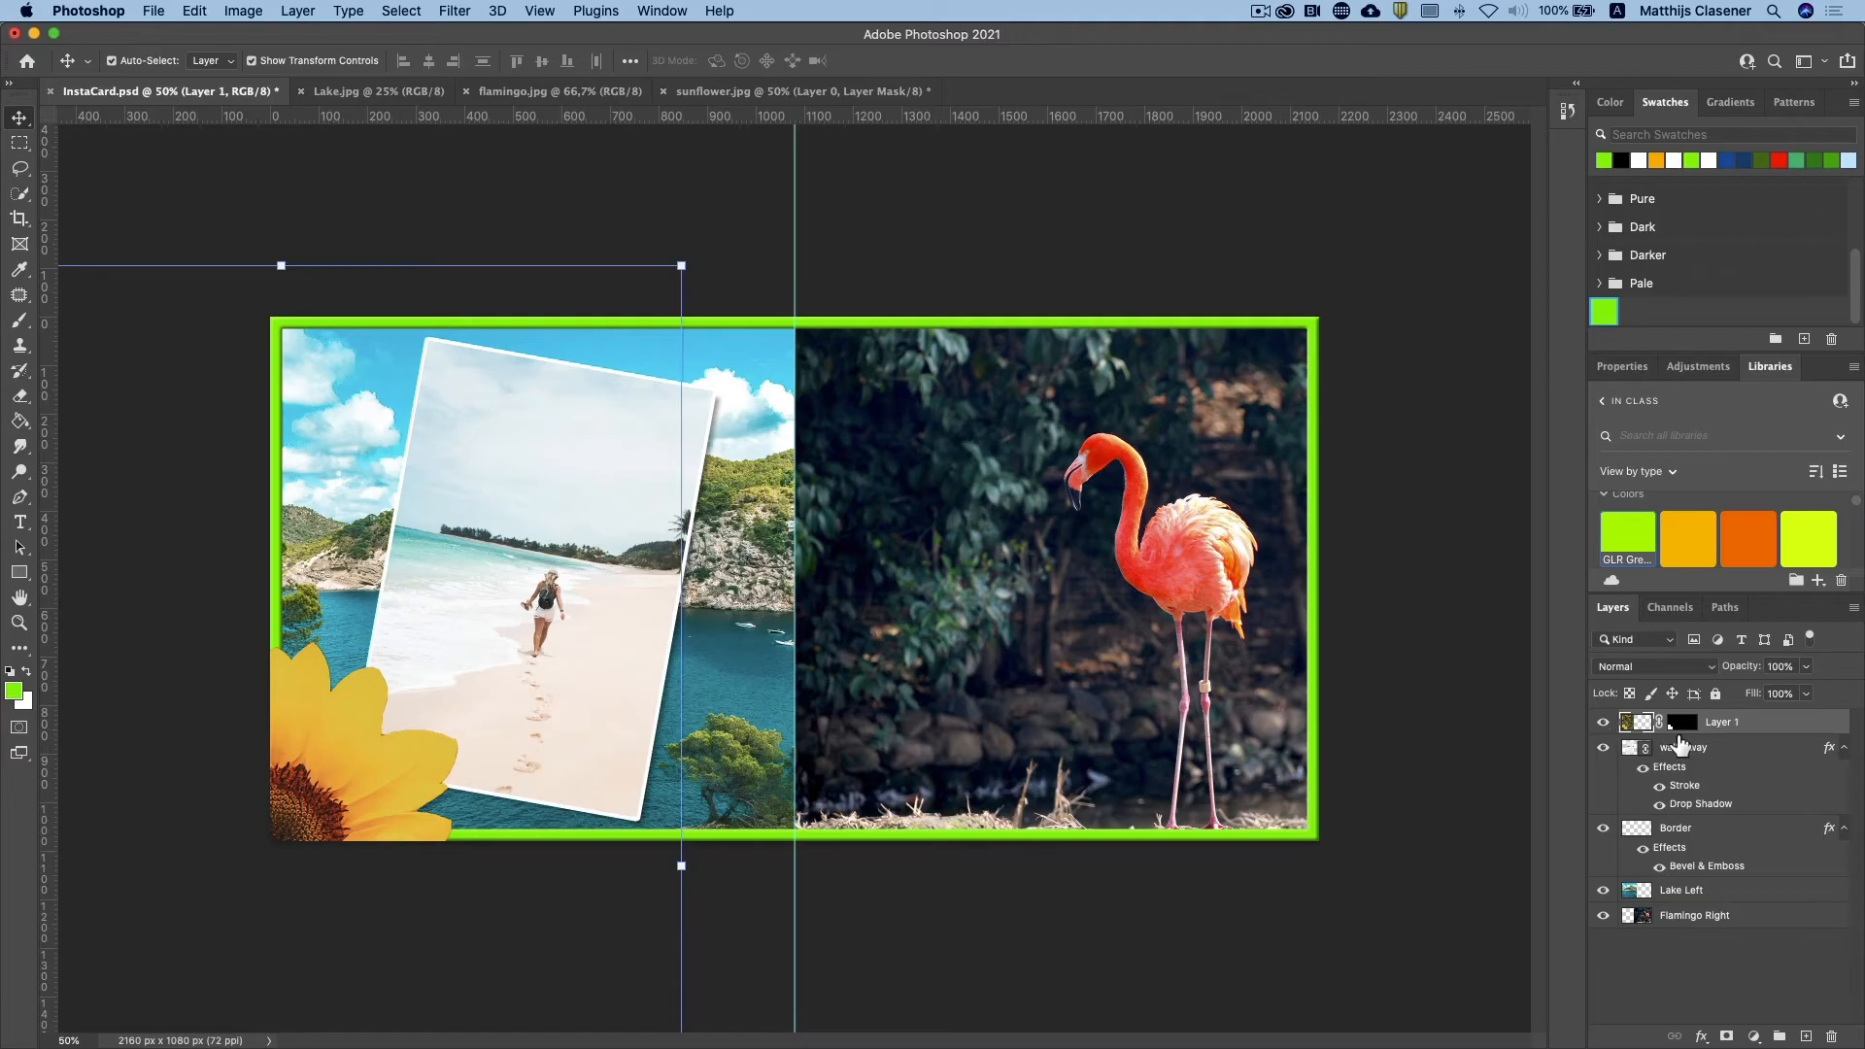
Step: Duplicate the sunflower layer, move the copy to the middle of the card's top edge, and rotate it about 118°
{"action": "left_click_drag", "start_coordinate": [1637, 733], "coordinate": [1811, 1035]}
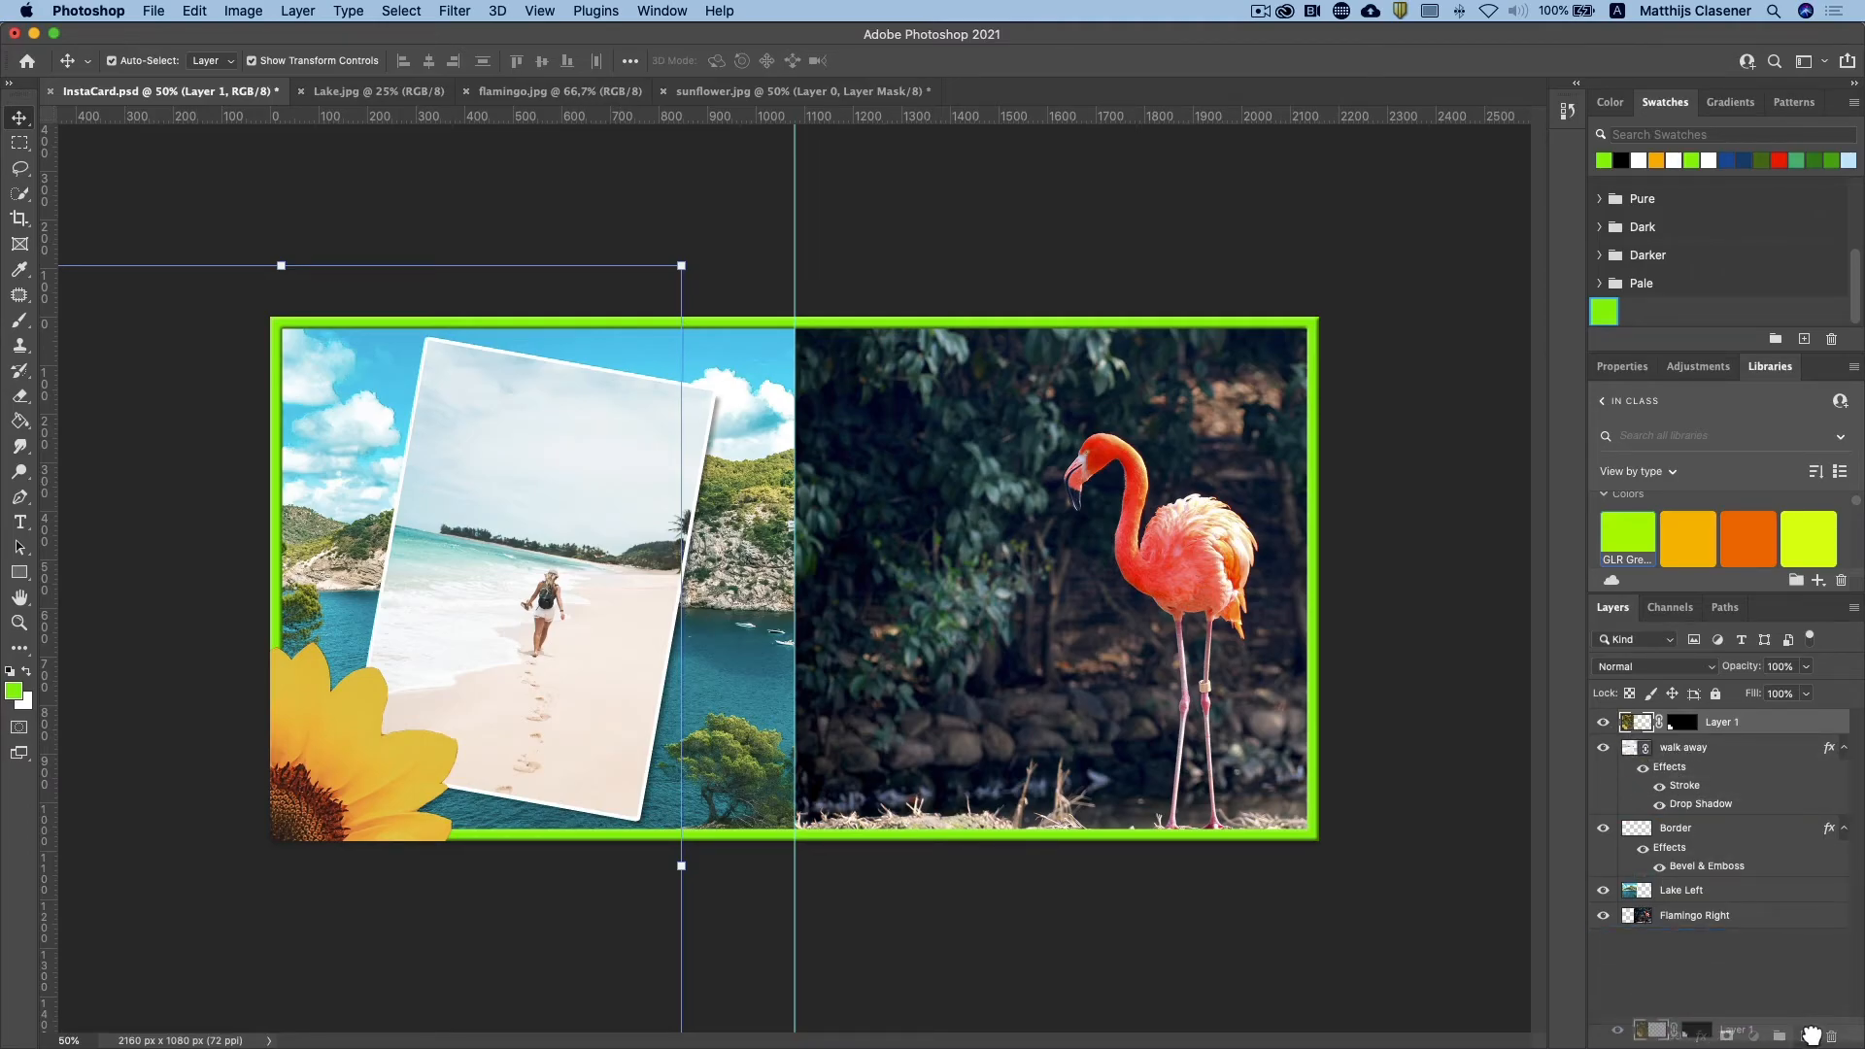
{"action": "left_click_drag", "start_coordinate": [1811, 1034], "coordinate": [1811, 1038]}
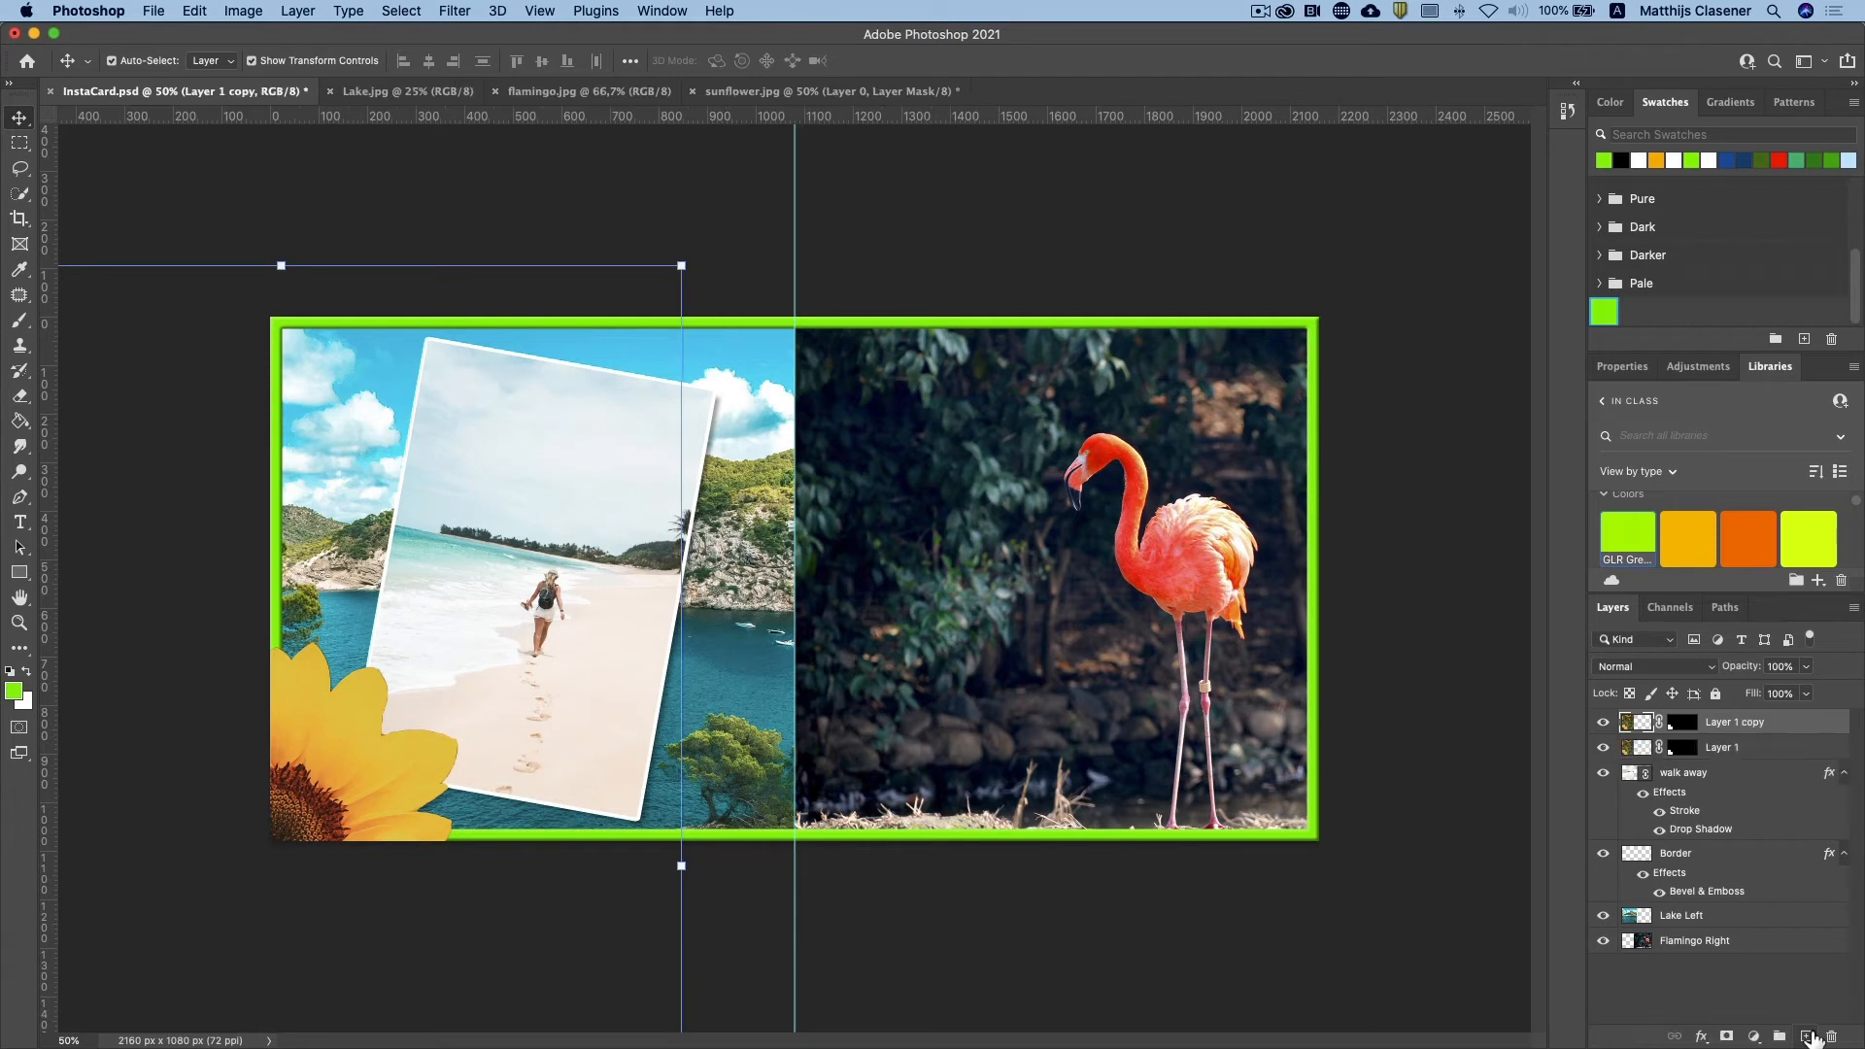
{"action": "left_click_drag", "start_coordinate": [309, 774], "coordinate": [878, 237]}
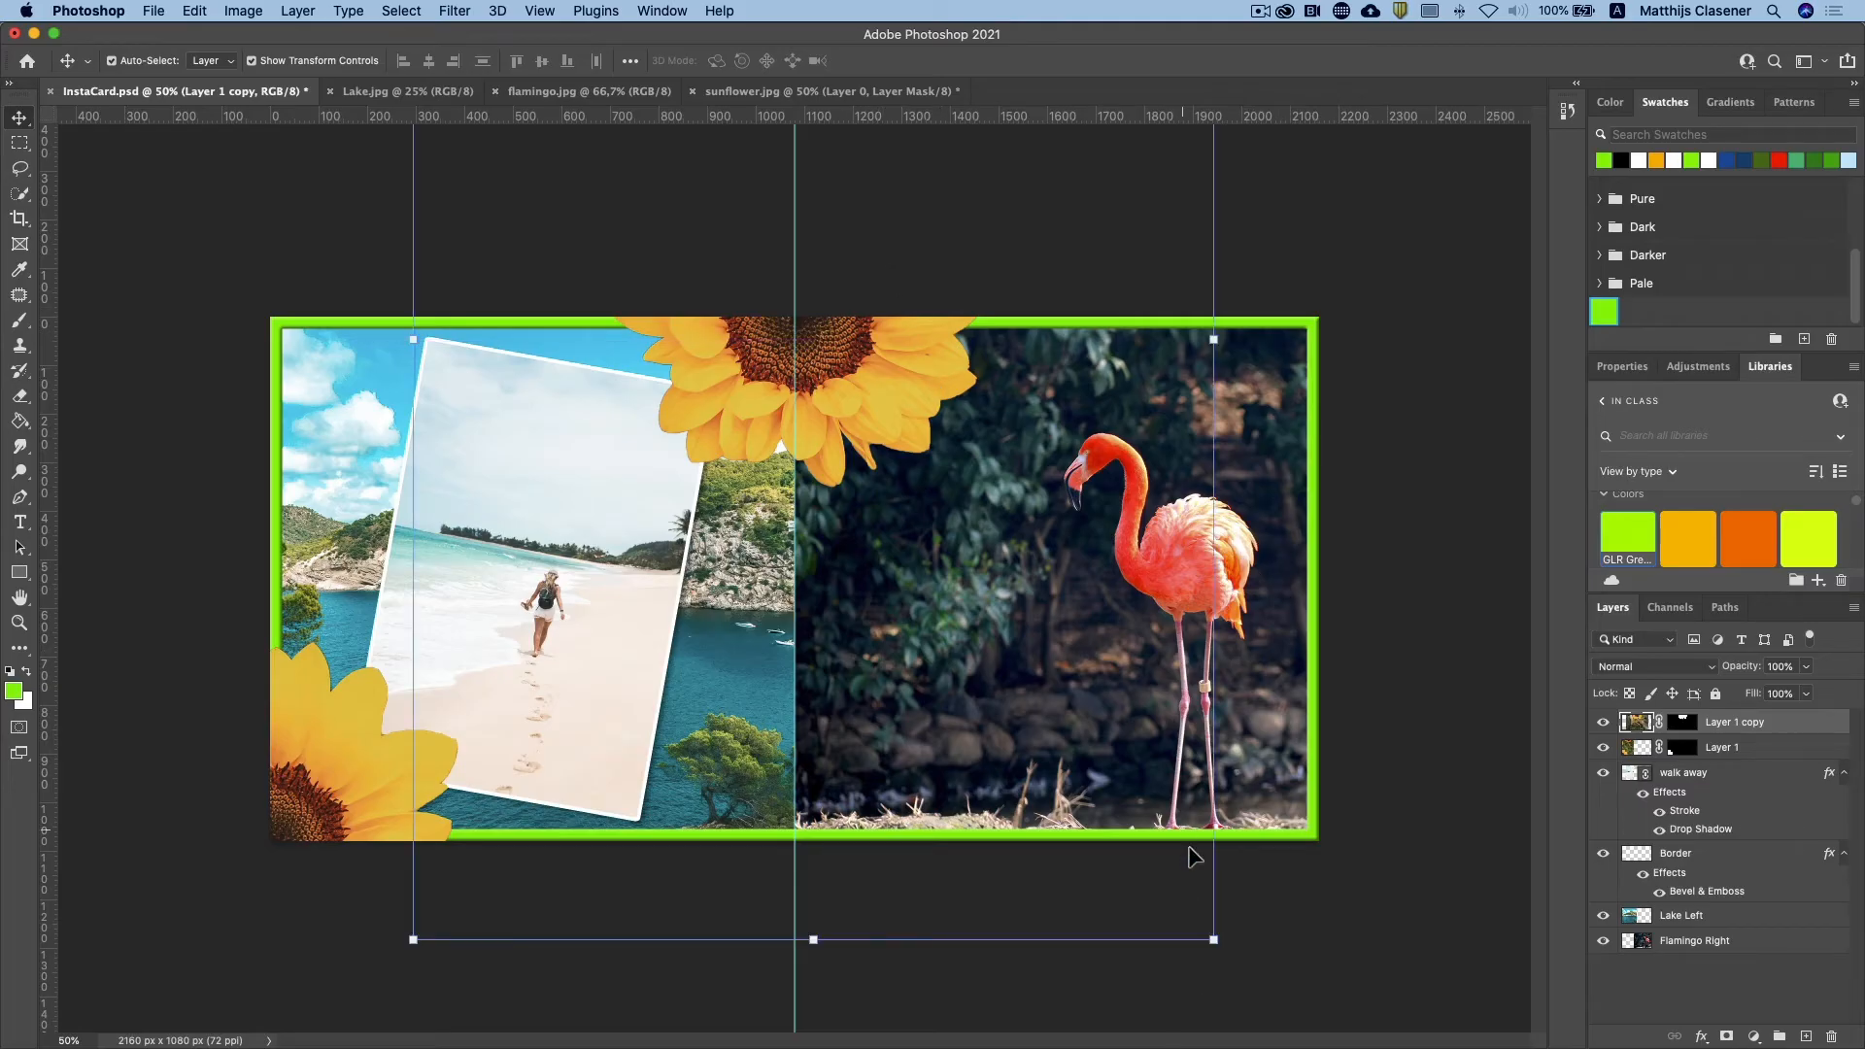
{"action": "left_click", "coordinate": [1229, 959]}
{"action": "left_click_drag", "start_coordinate": [1230, 958], "coordinate": [868, 440]}
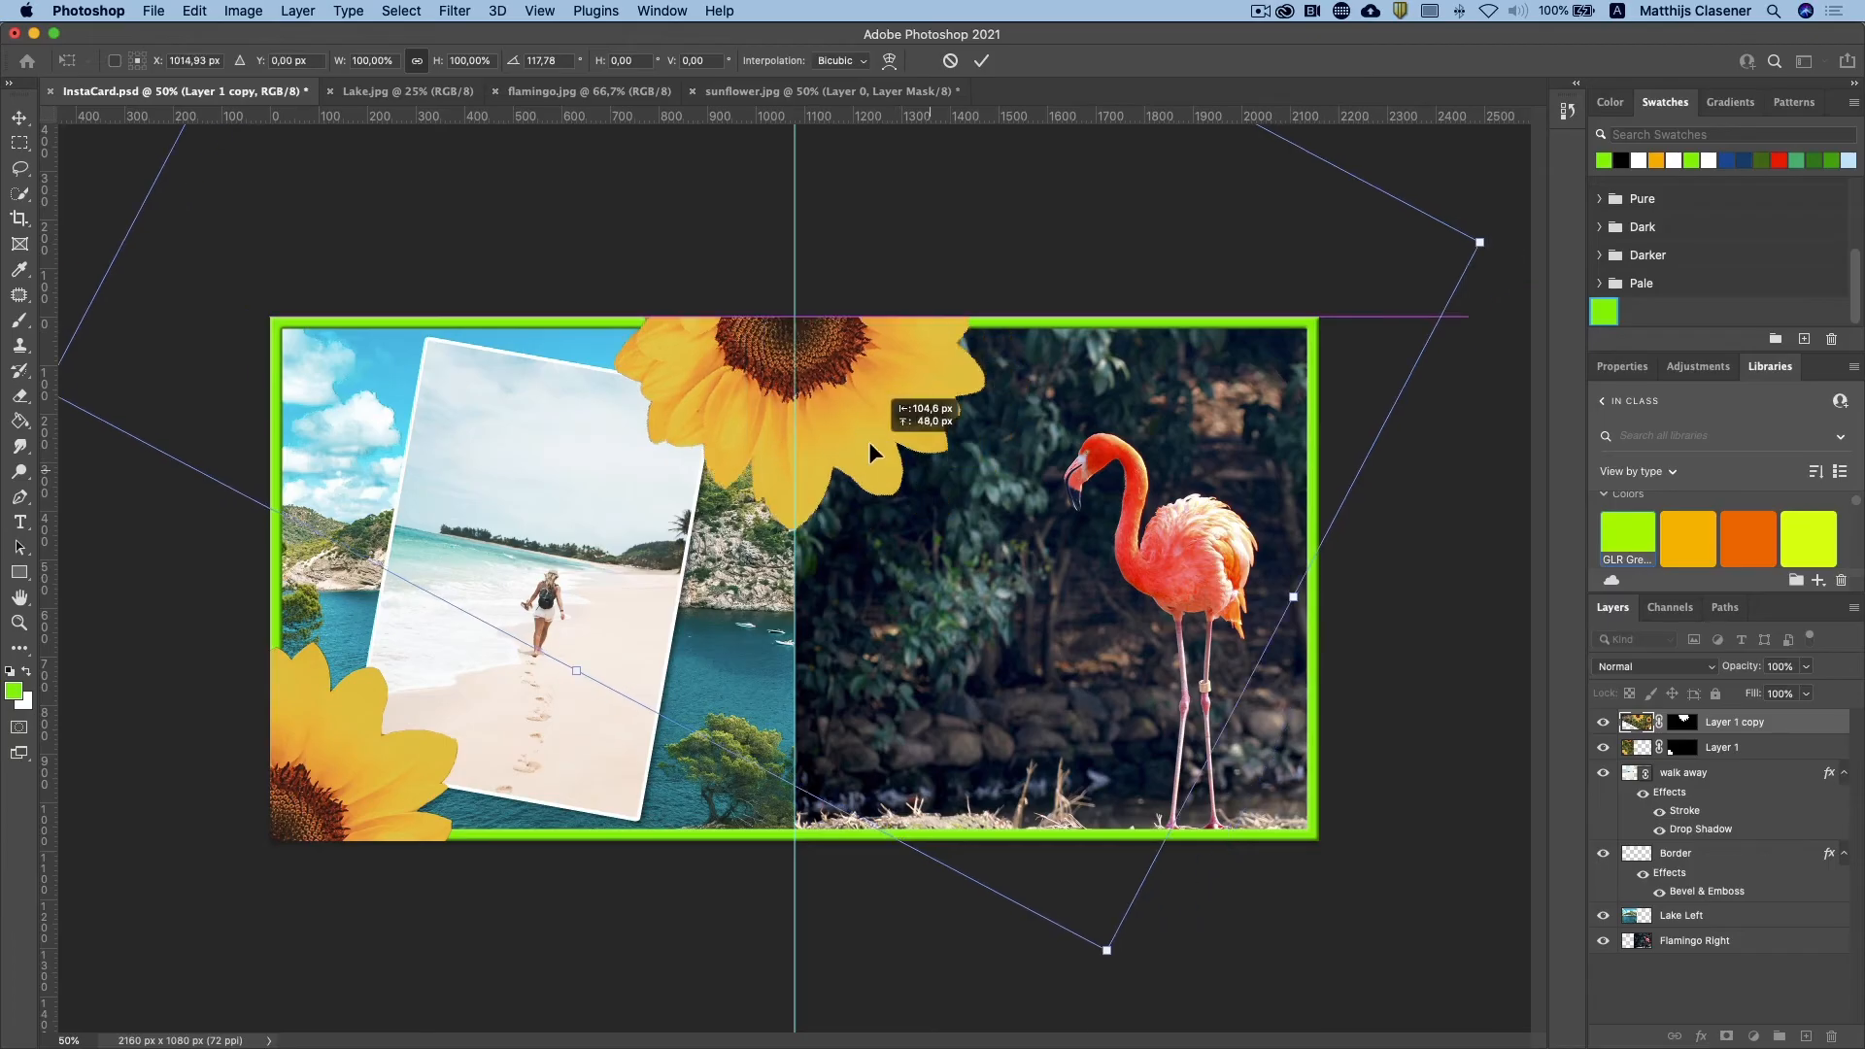
{"action": "key", "text": "Return"}
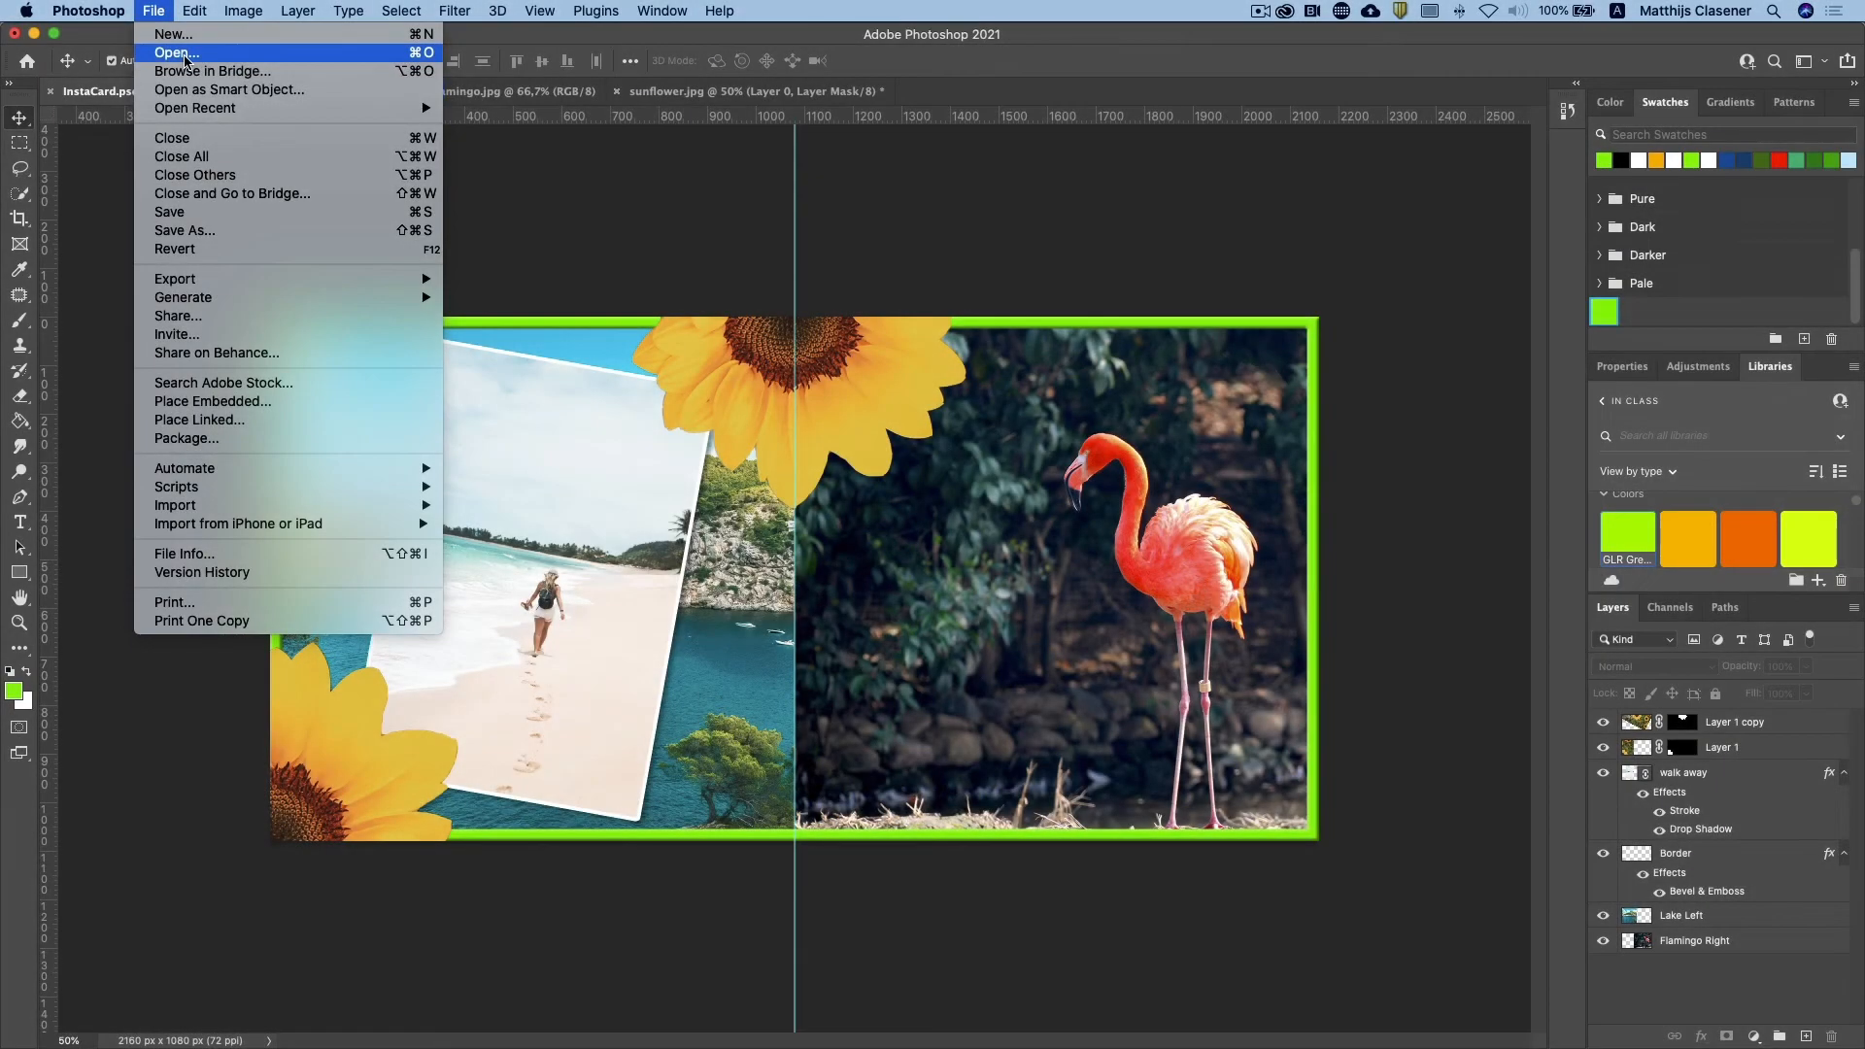
Step: Open meercat.jpg from the Project 1B folder and select the meerkat with Select Subject
{"action": "left_click", "coordinate": [184, 54]}
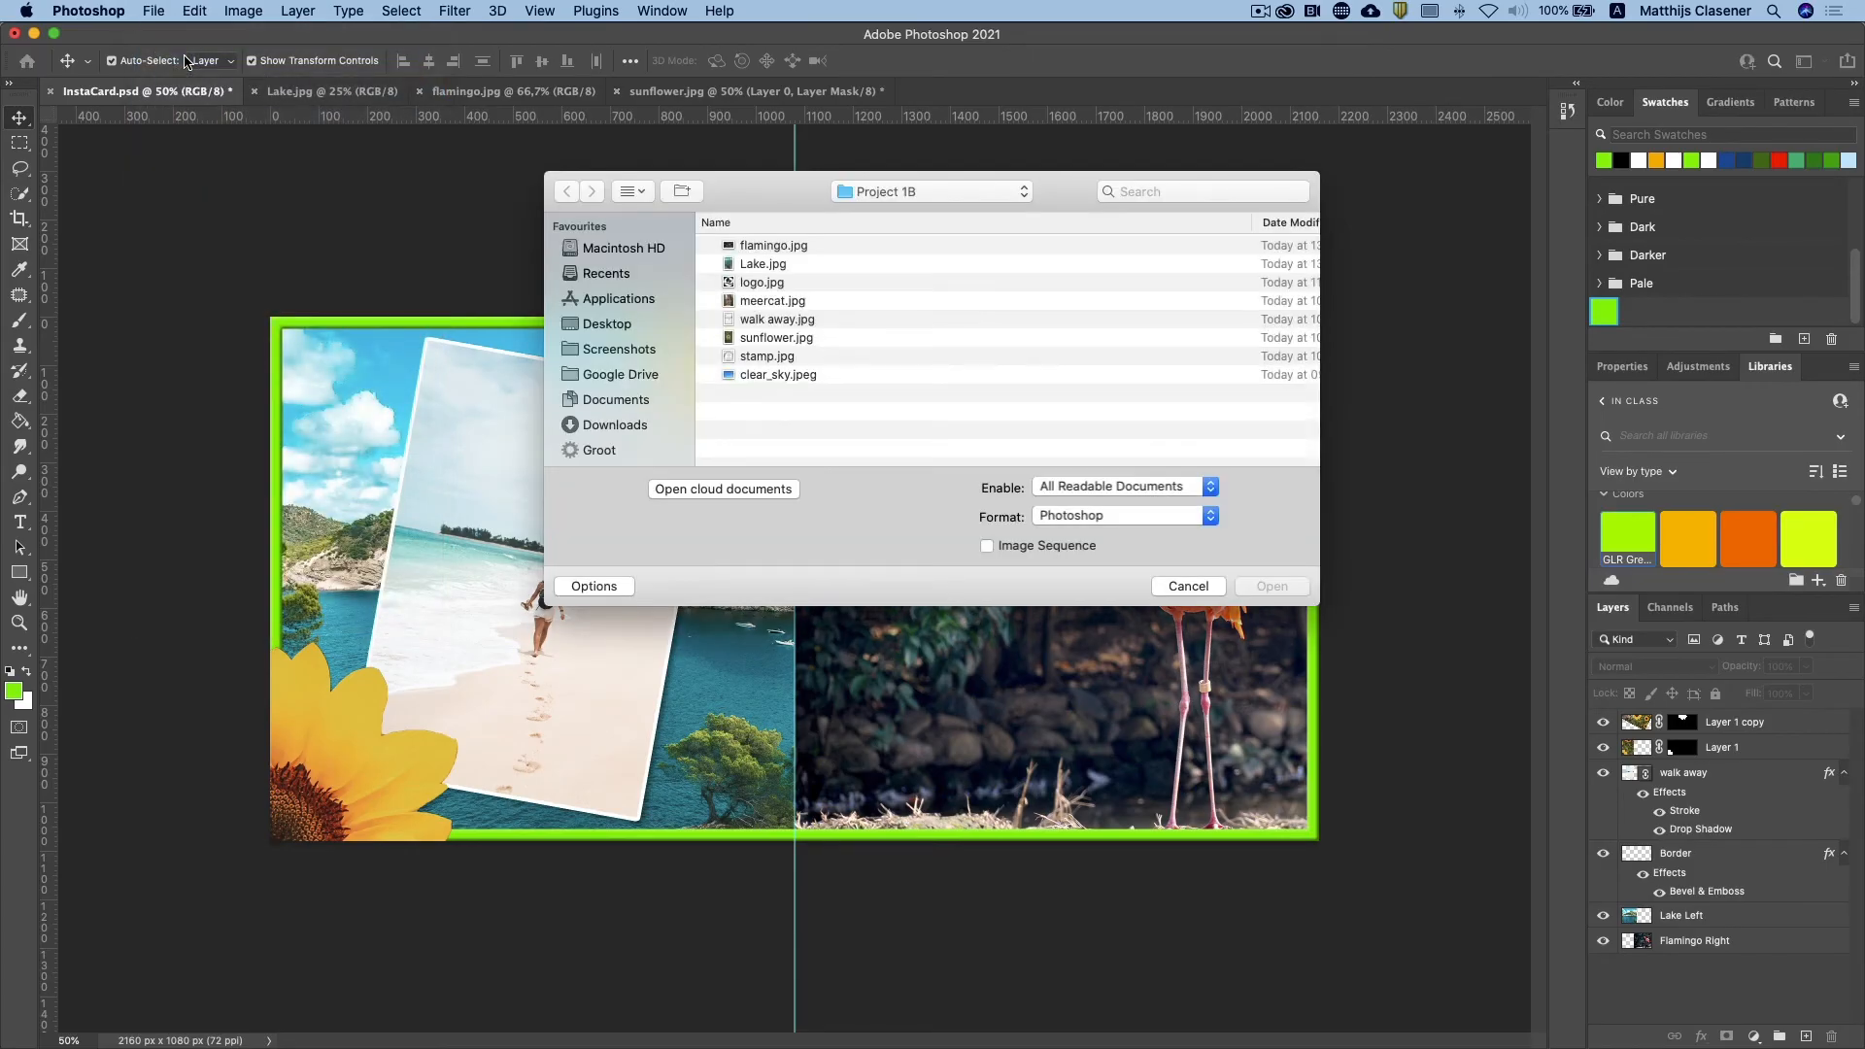
{"action": "double_click", "coordinate": [763, 301]}
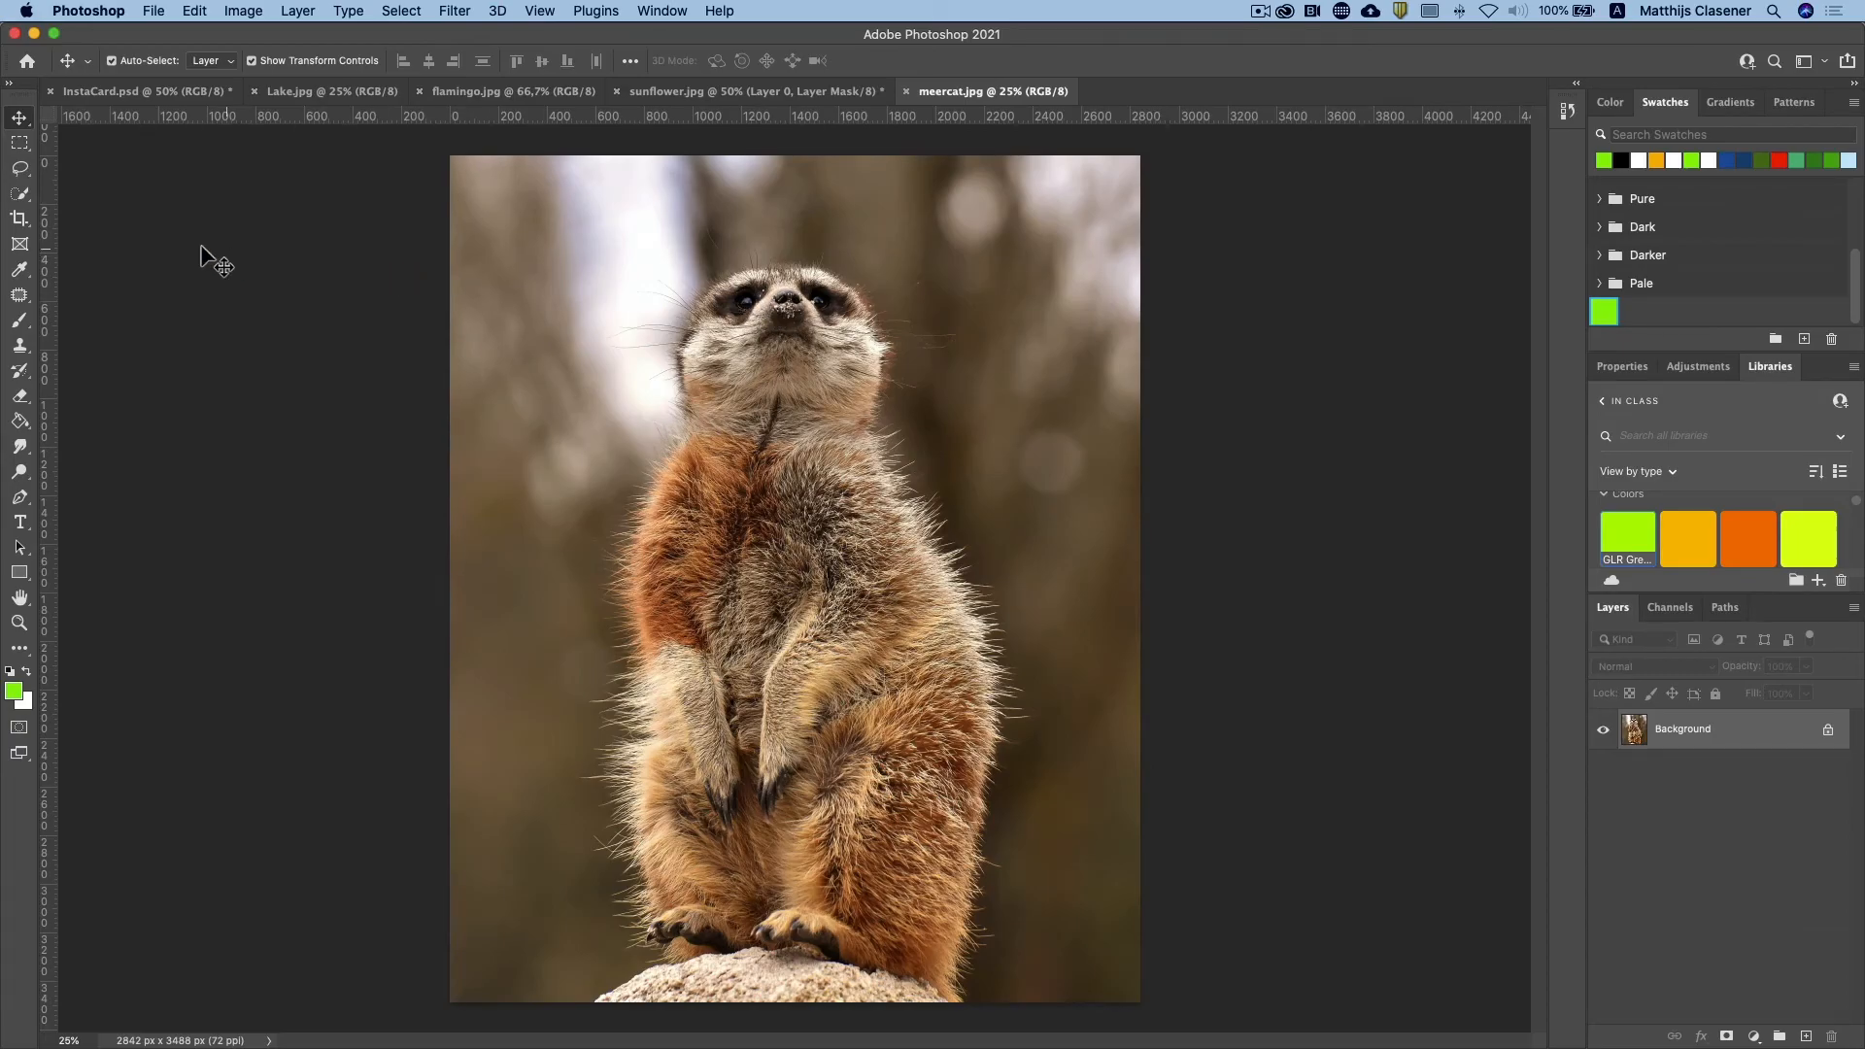
{"action": "left_click", "coordinate": [19, 194]}
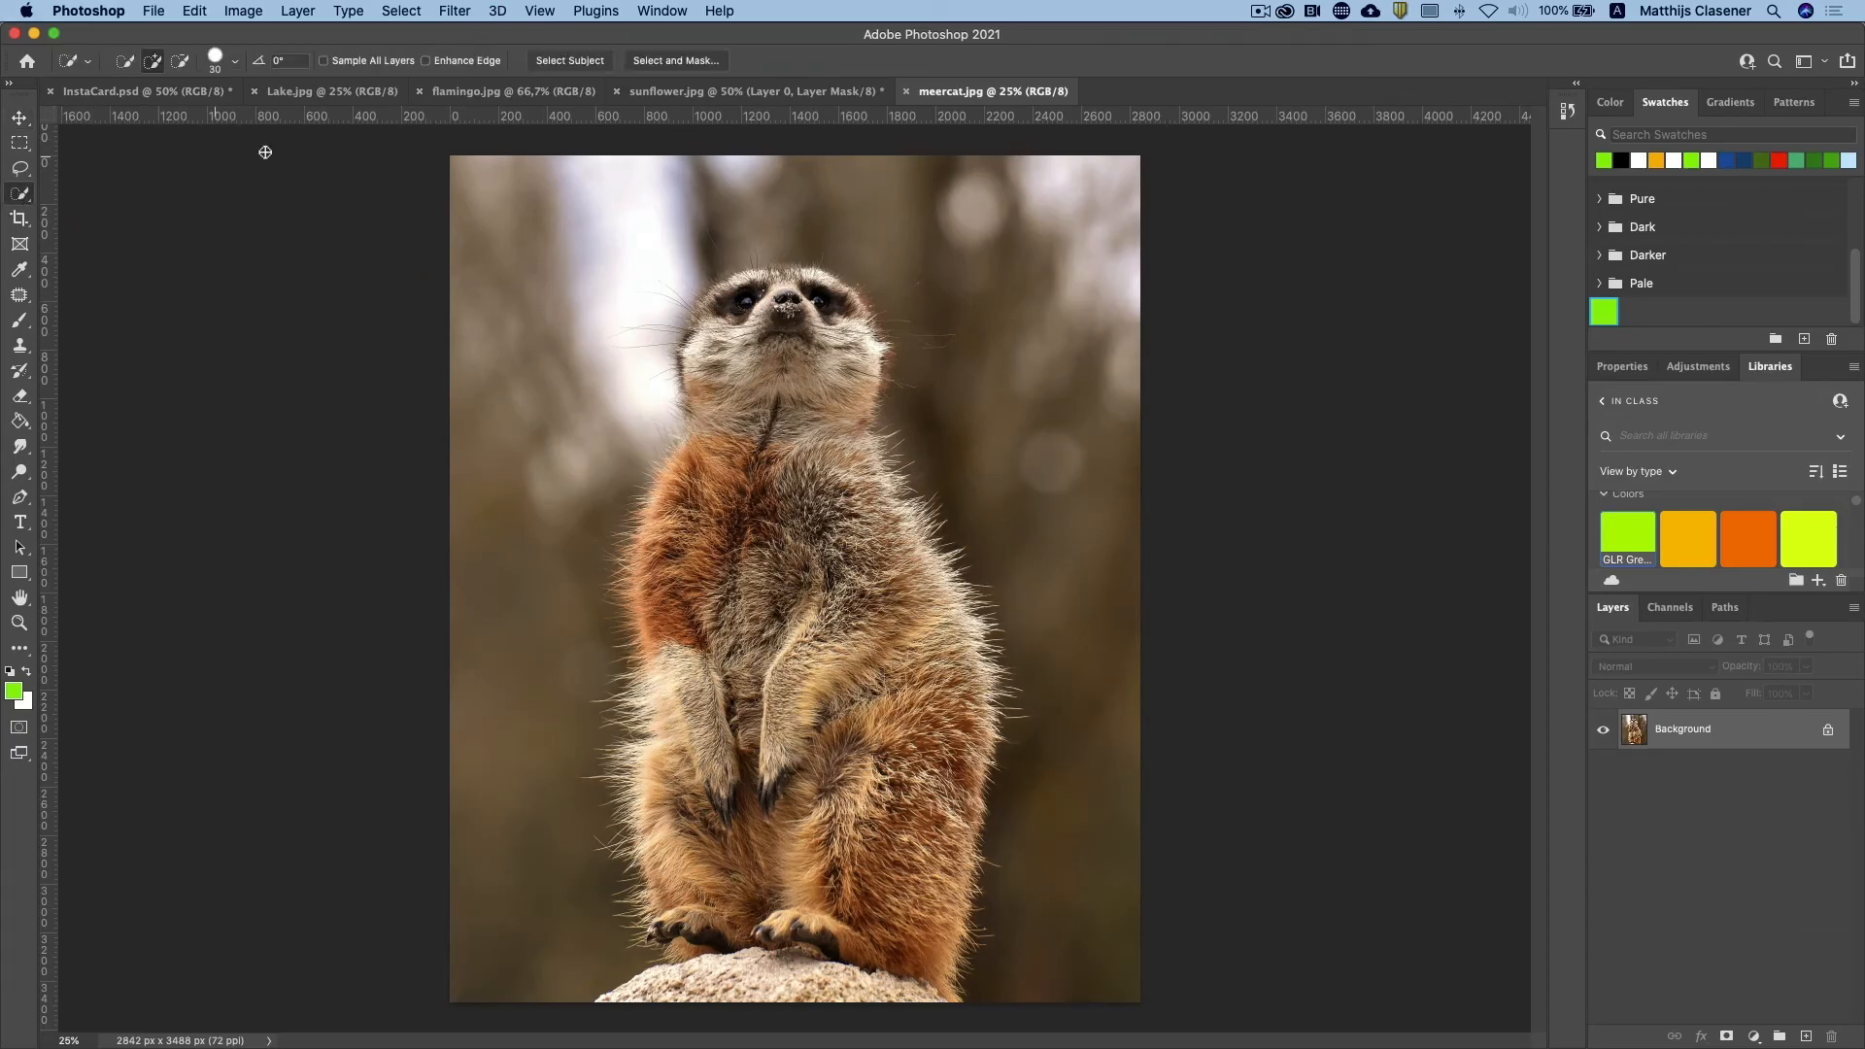
{"action": "left_click", "coordinate": [576, 62]}
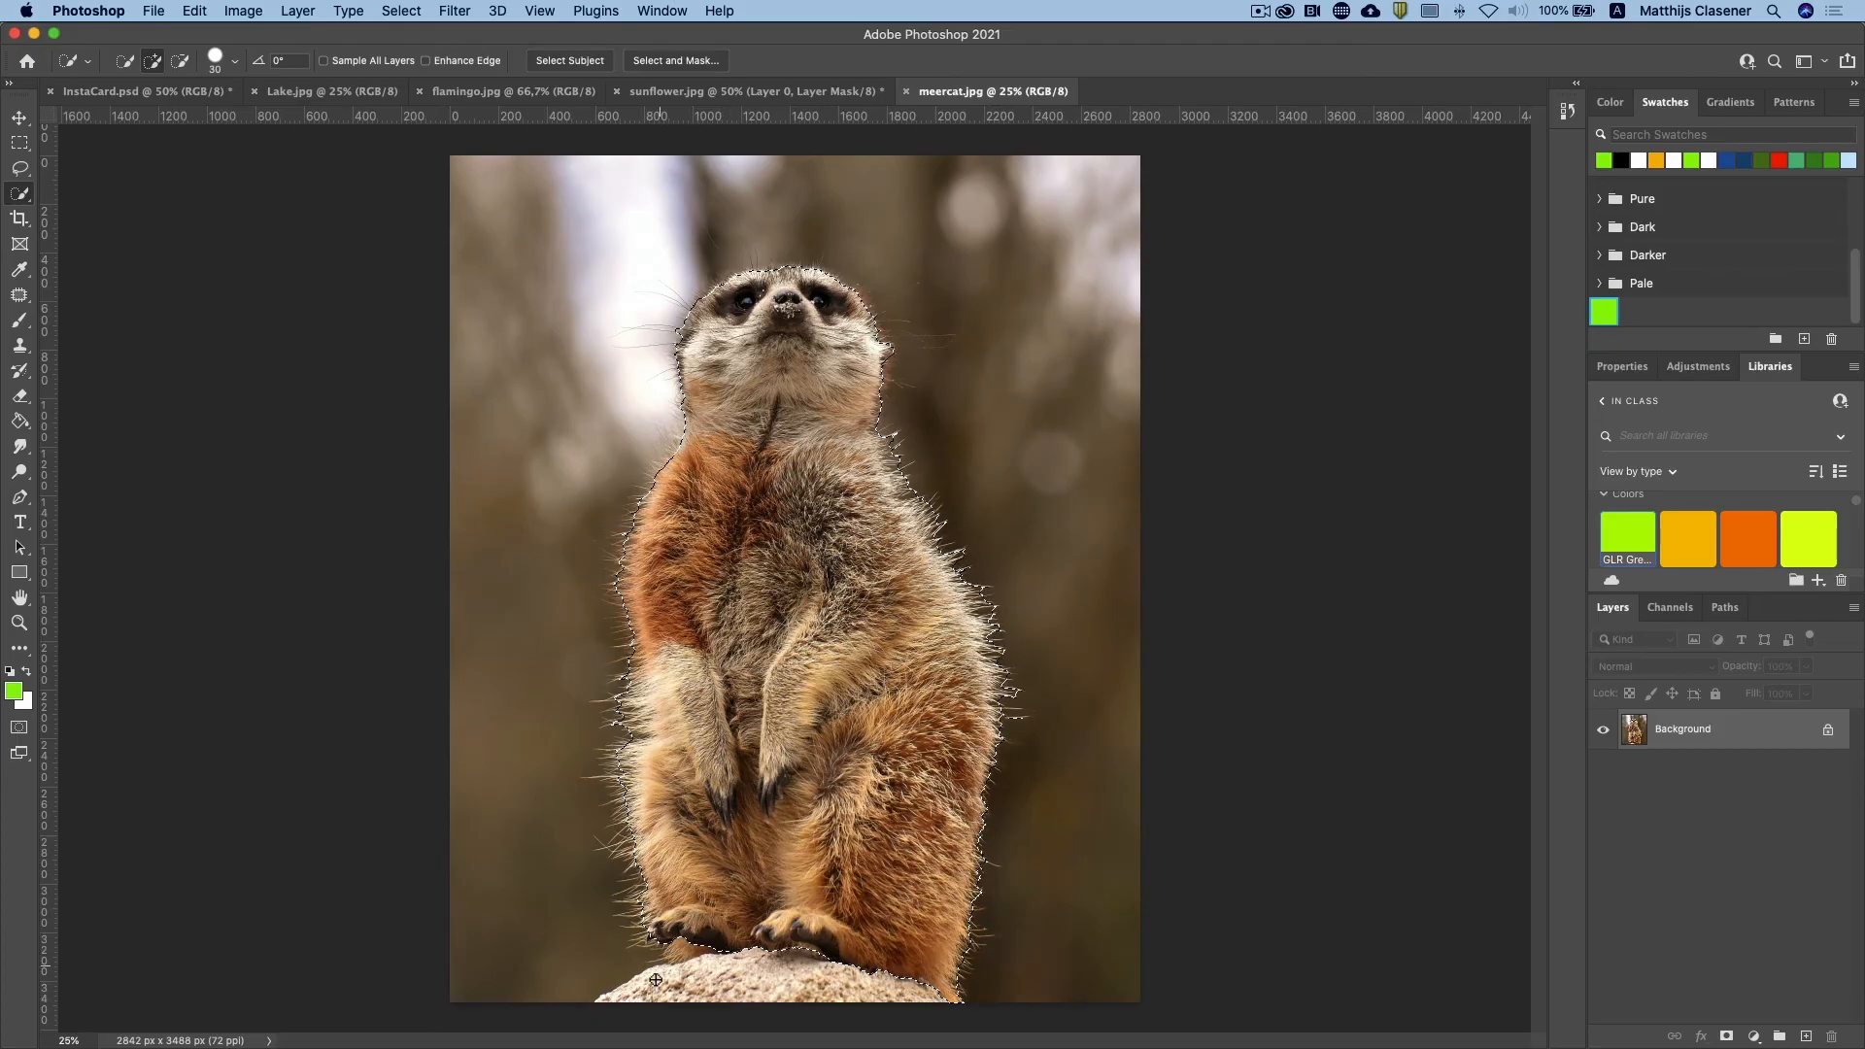
Step: Add the rock under the meerkat to the selection with the Quick Selection tool and turn the selection into a layer mask
{"action": "right_click", "coordinate": [24, 195]}
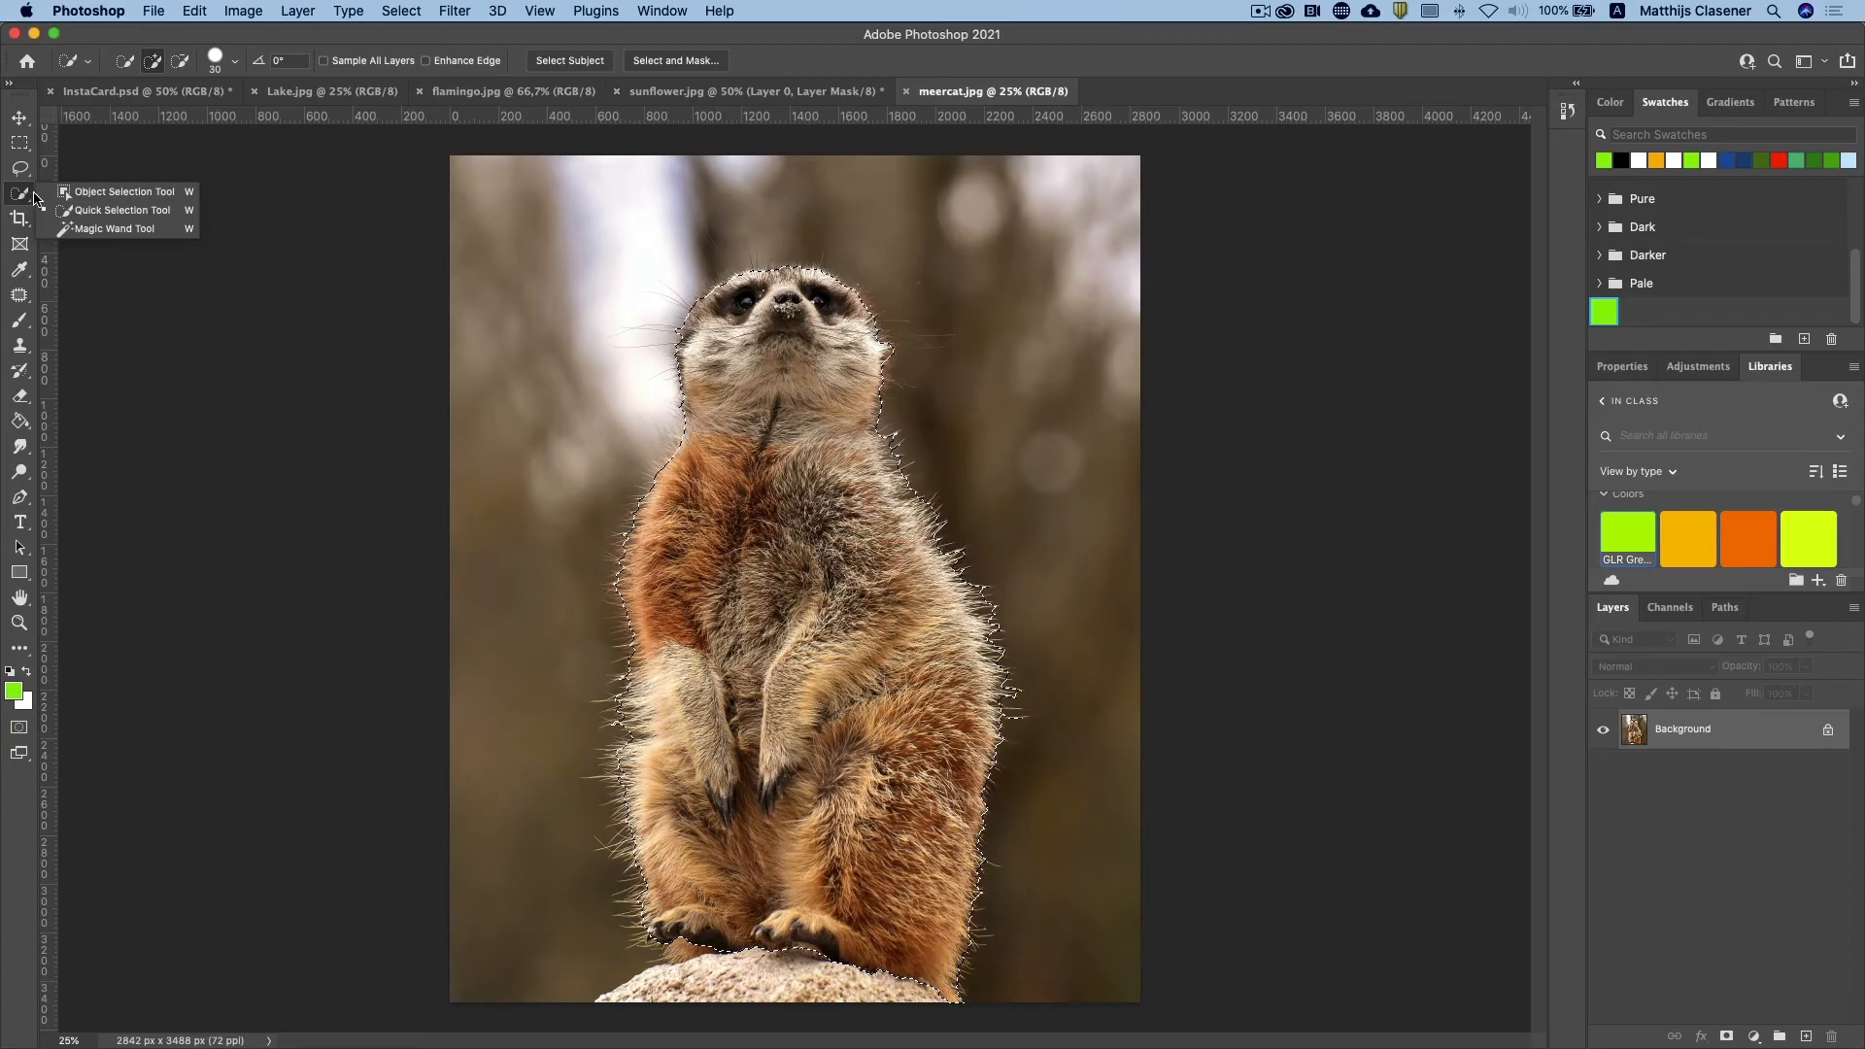
{"action": "left_click", "coordinate": [148, 211]}
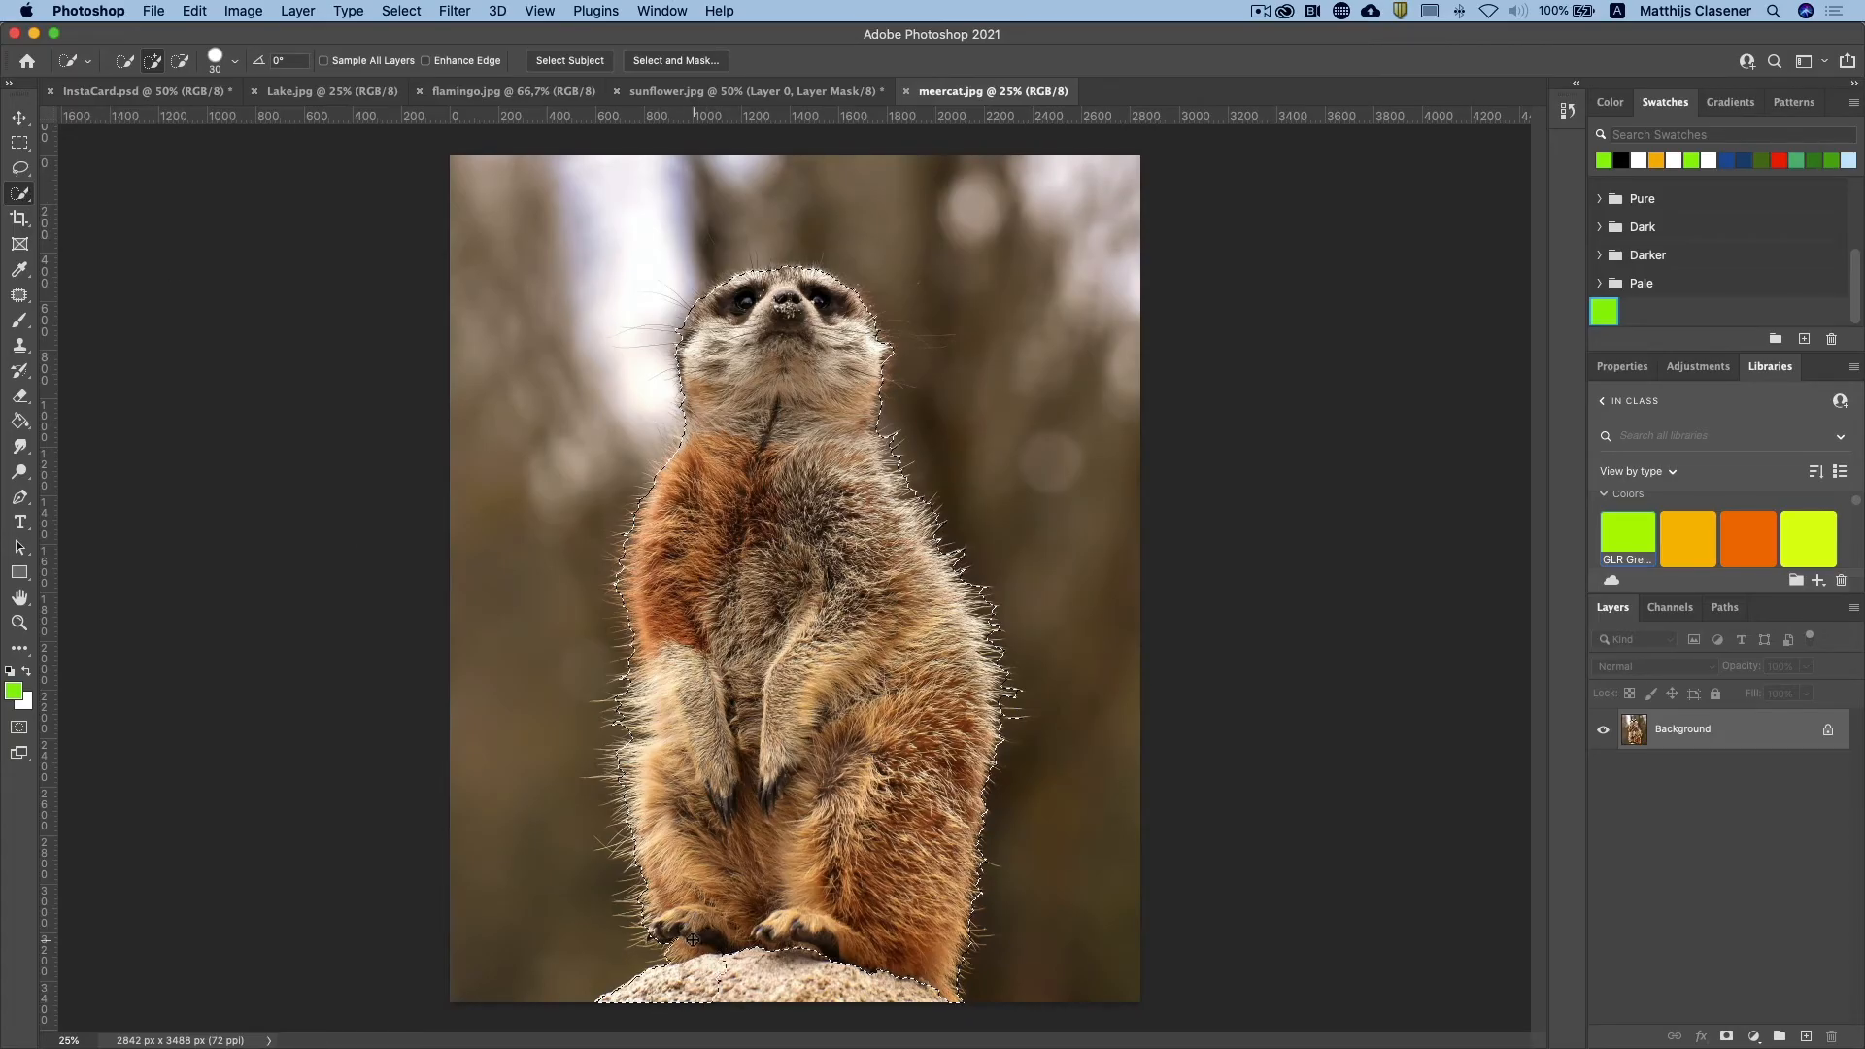
{"action": "left_click_drag", "start_coordinate": [797, 964], "coordinate": [811, 948]}
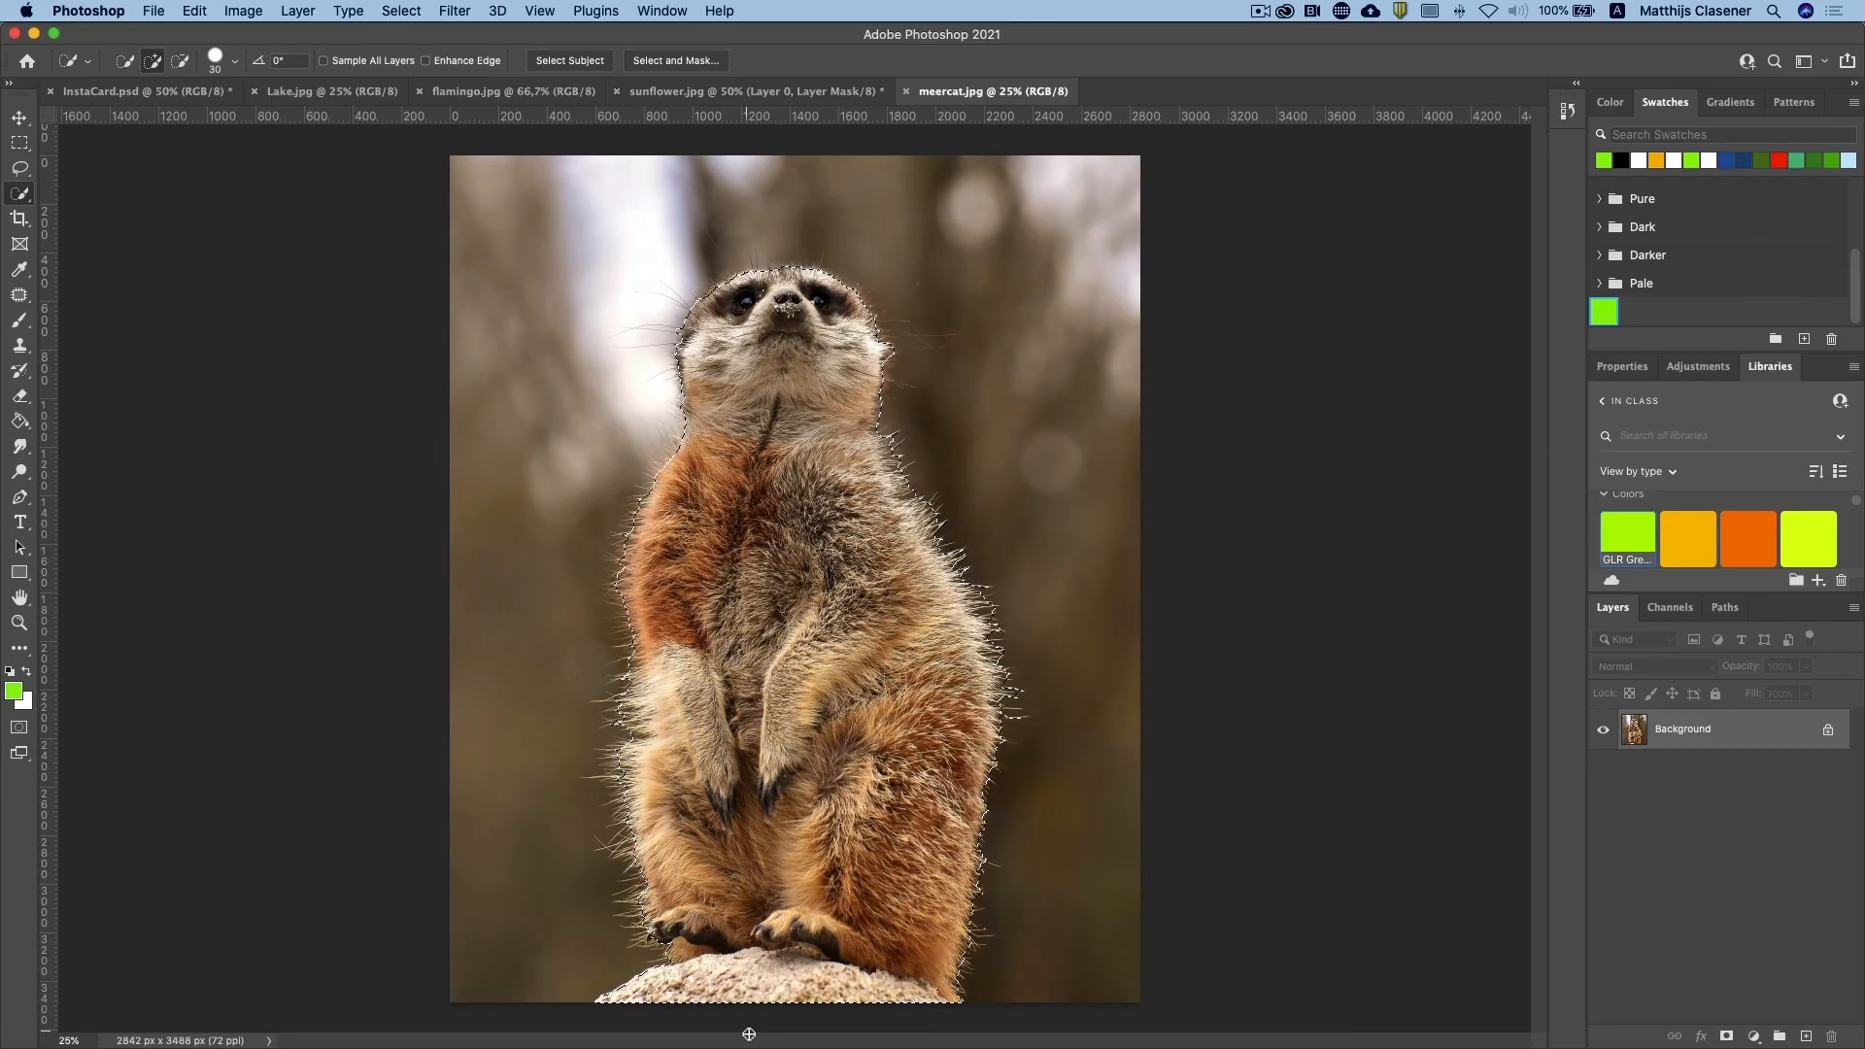
{"action": "left_click", "coordinate": [1728, 1038]}
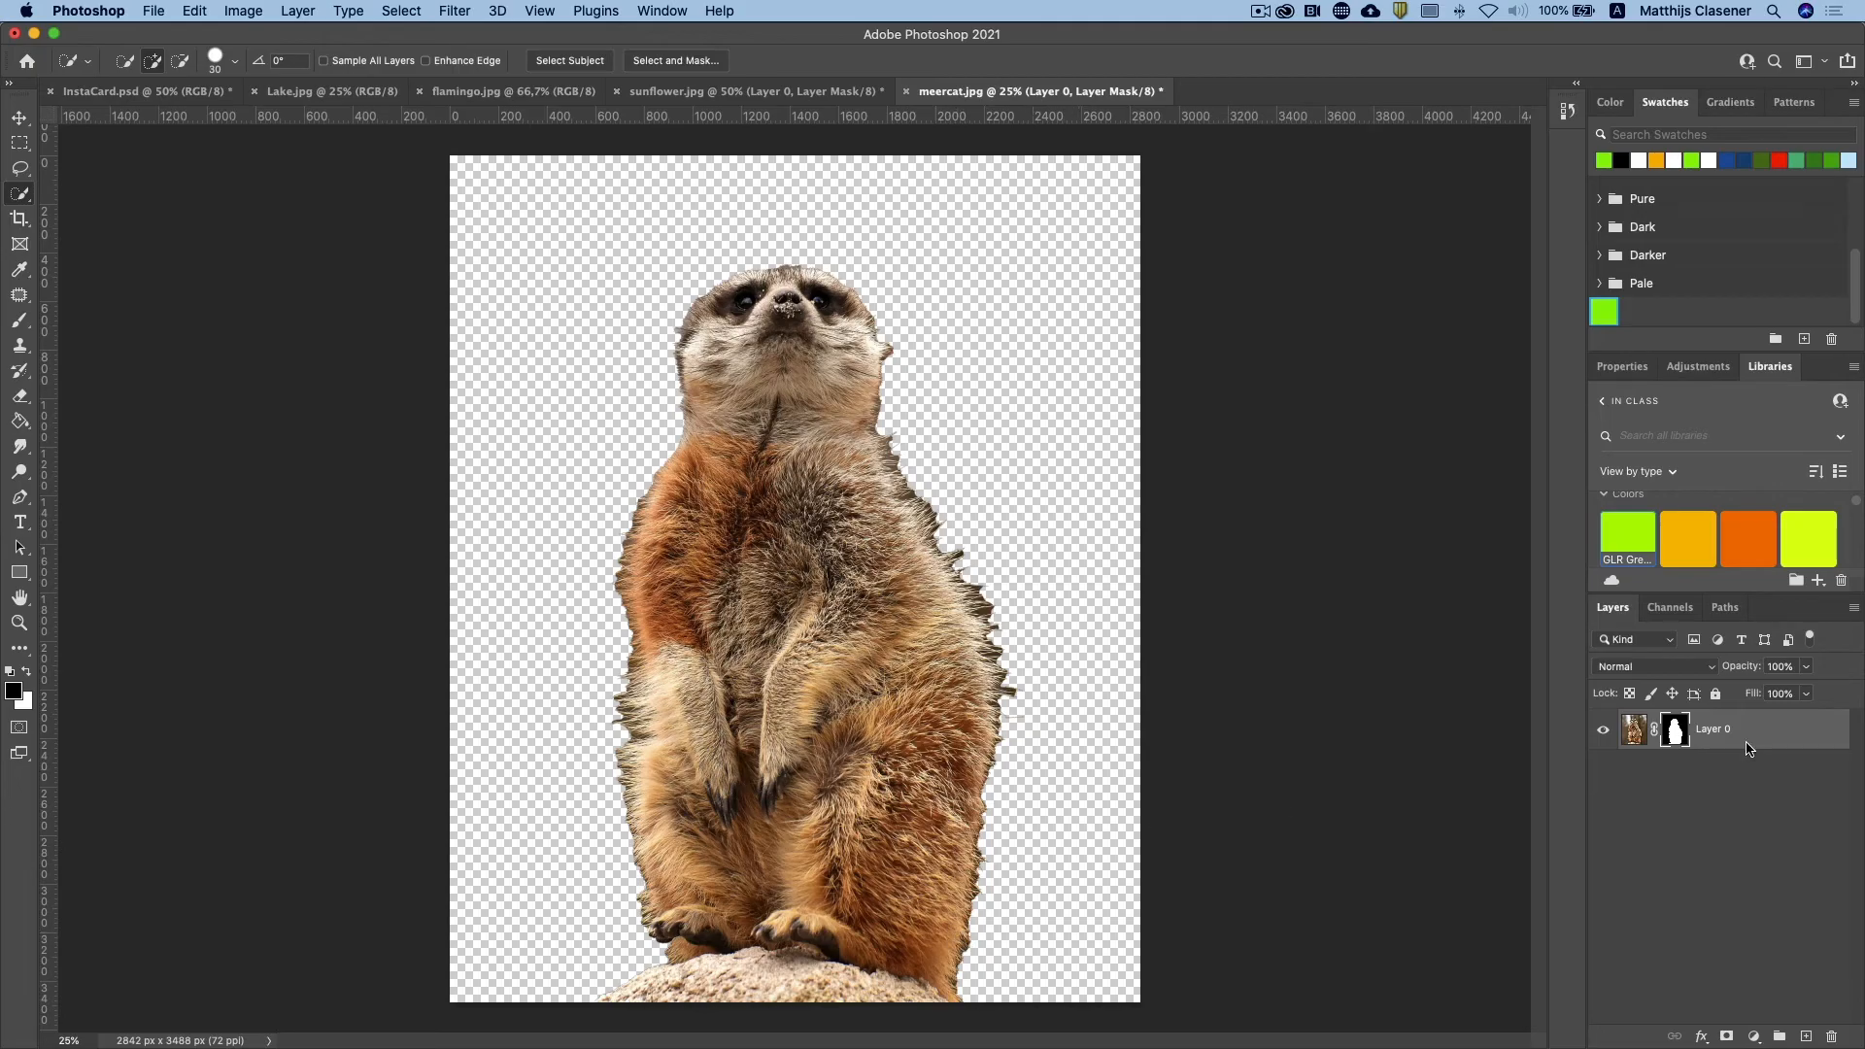
Step: Refine the meerkat's layer mask along the fur and whiskers with the Refine Edge Brush in Select and Mask
{"action": "double_click", "coordinate": [1675, 731]}
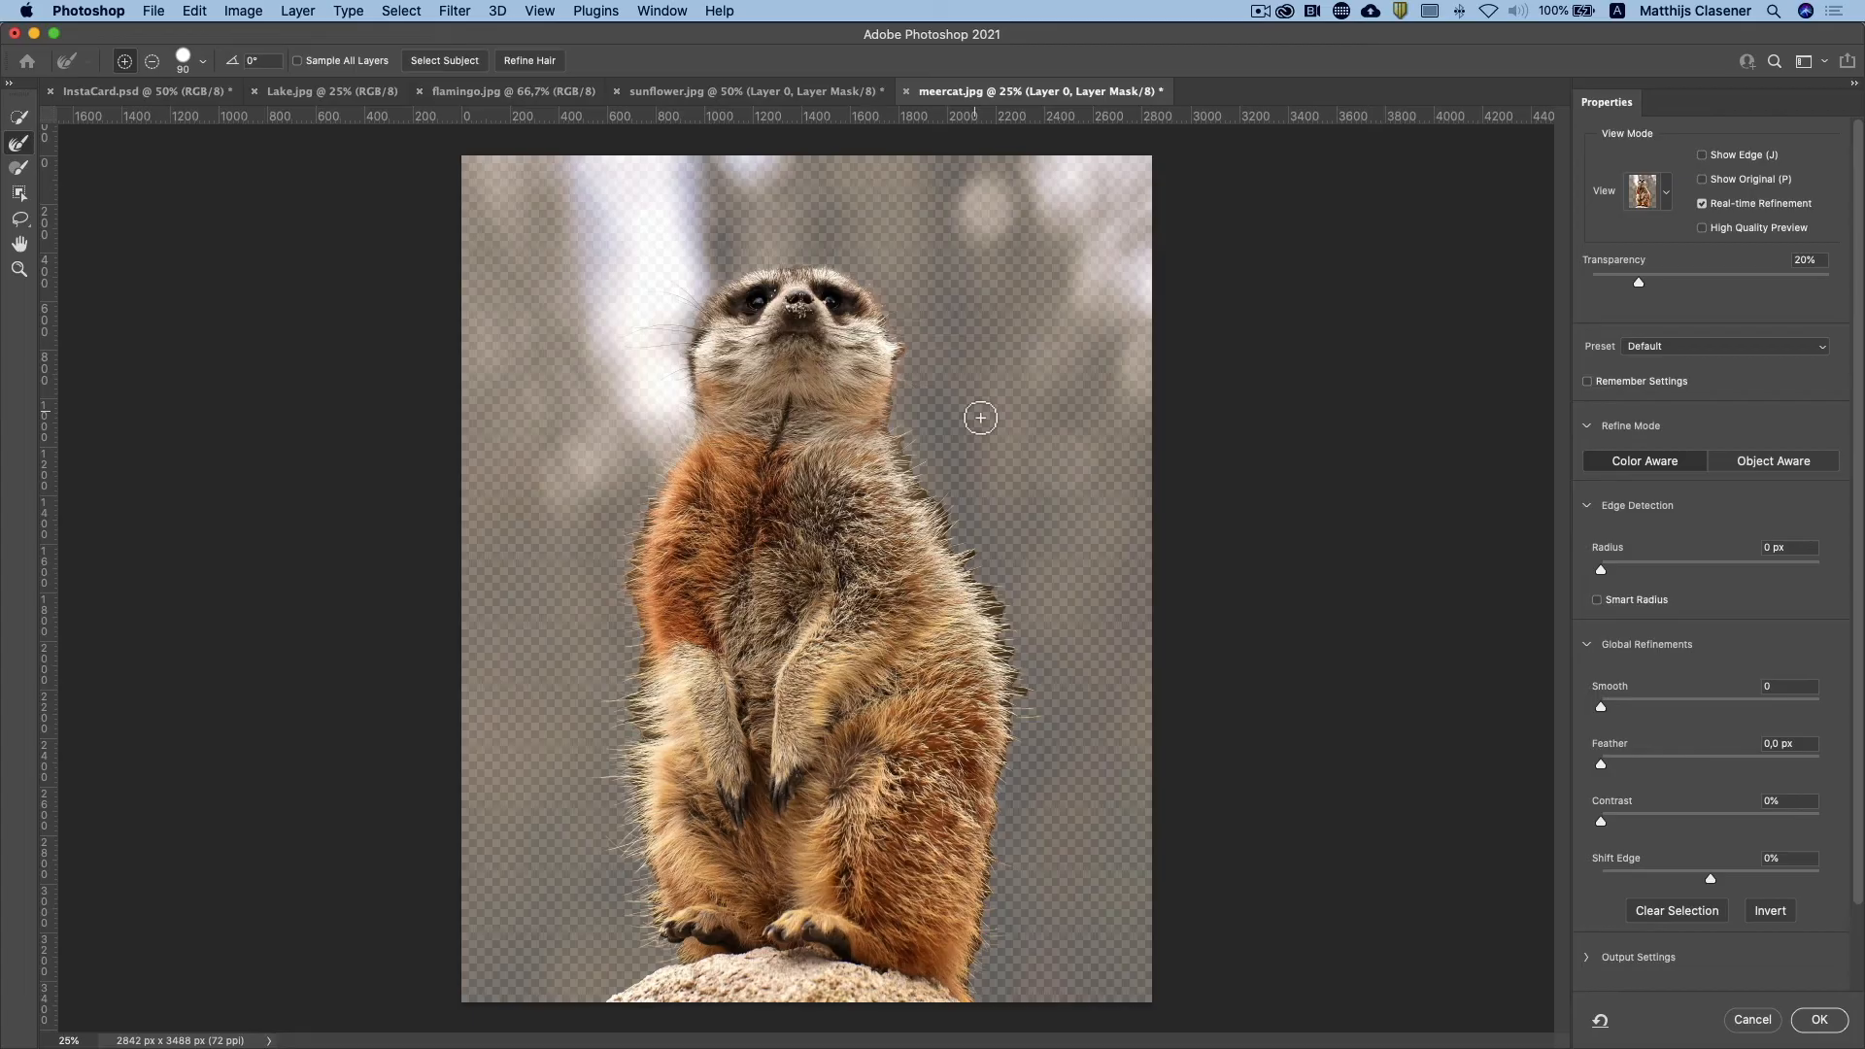
{"action": "left_click", "coordinate": [20, 145]}
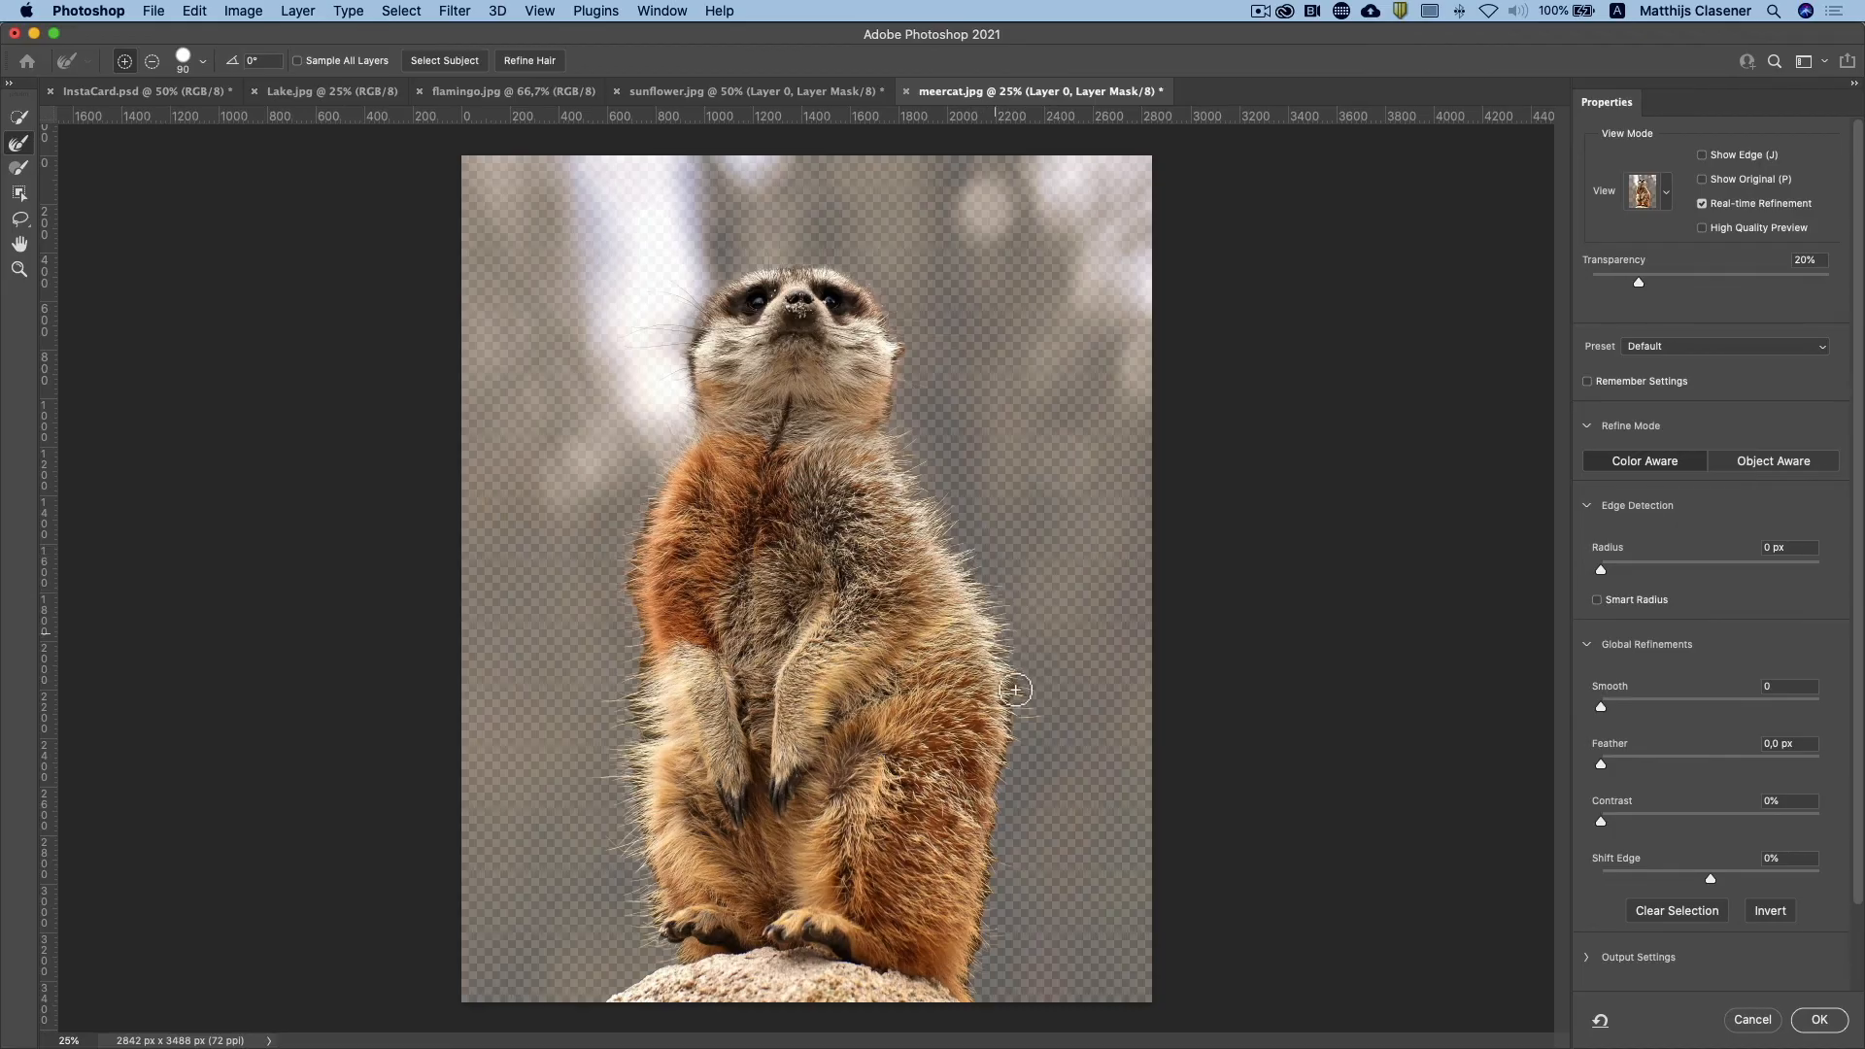
{"action": "mouse_move", "coordinate": [1022, 707]}
{"action": "left_mouse_down"}
{"action": "mouse_move", "coordinate": [1017, 738]}
{"action": "mouse_move", "coordinate": [1013, 695]}
{"action": "mouse_move", "coordinate": [1008, 767]}
{"action": "left_mouse_up"}
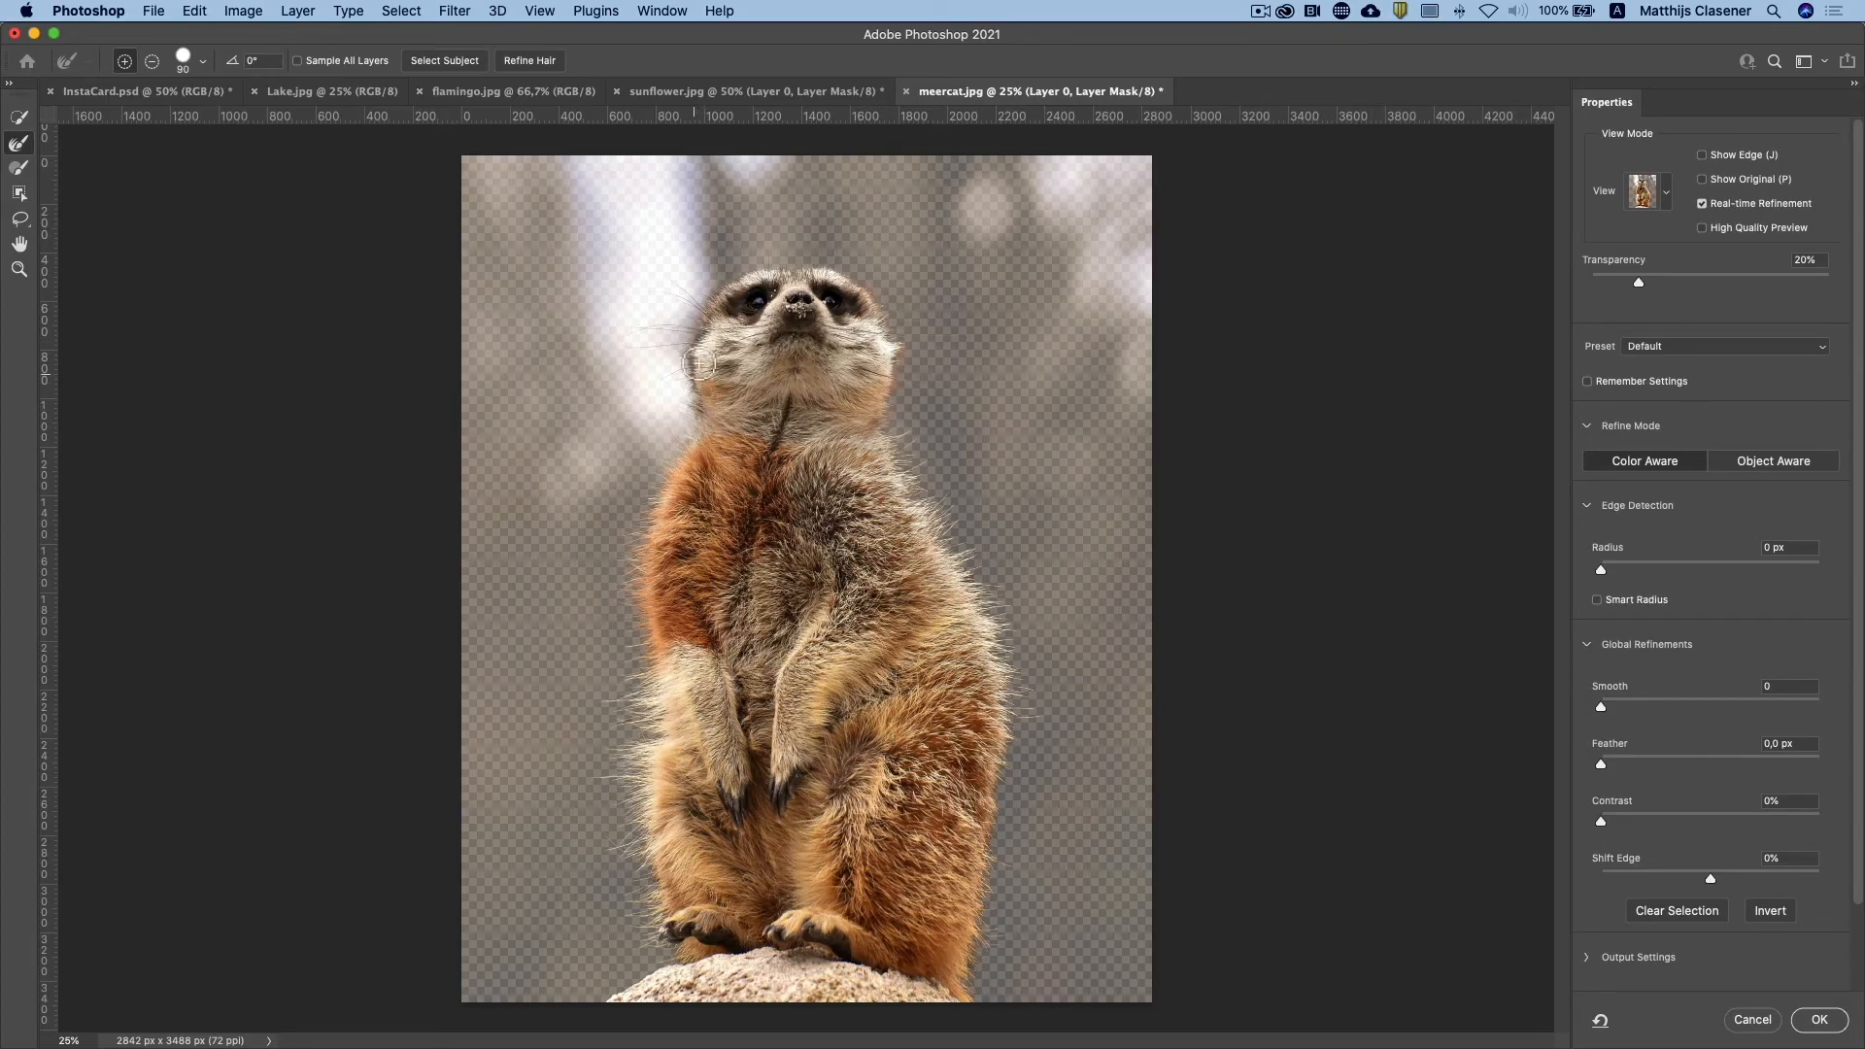
{"action": "left_click_drag", "start_coordinate": [650, 332], "coordinate": [681, 343]}
{"action": "left_click", "coordinate": [1819, 1019]}
Step: Bring the masked meerkat into InstaCard.psd, scale it to about 27%, and stand it on the card's lower edge beside the flamingo
{"action": "left_click_drag", "start_coordinate": [1635, 730], "coordinate": [886, 556]}
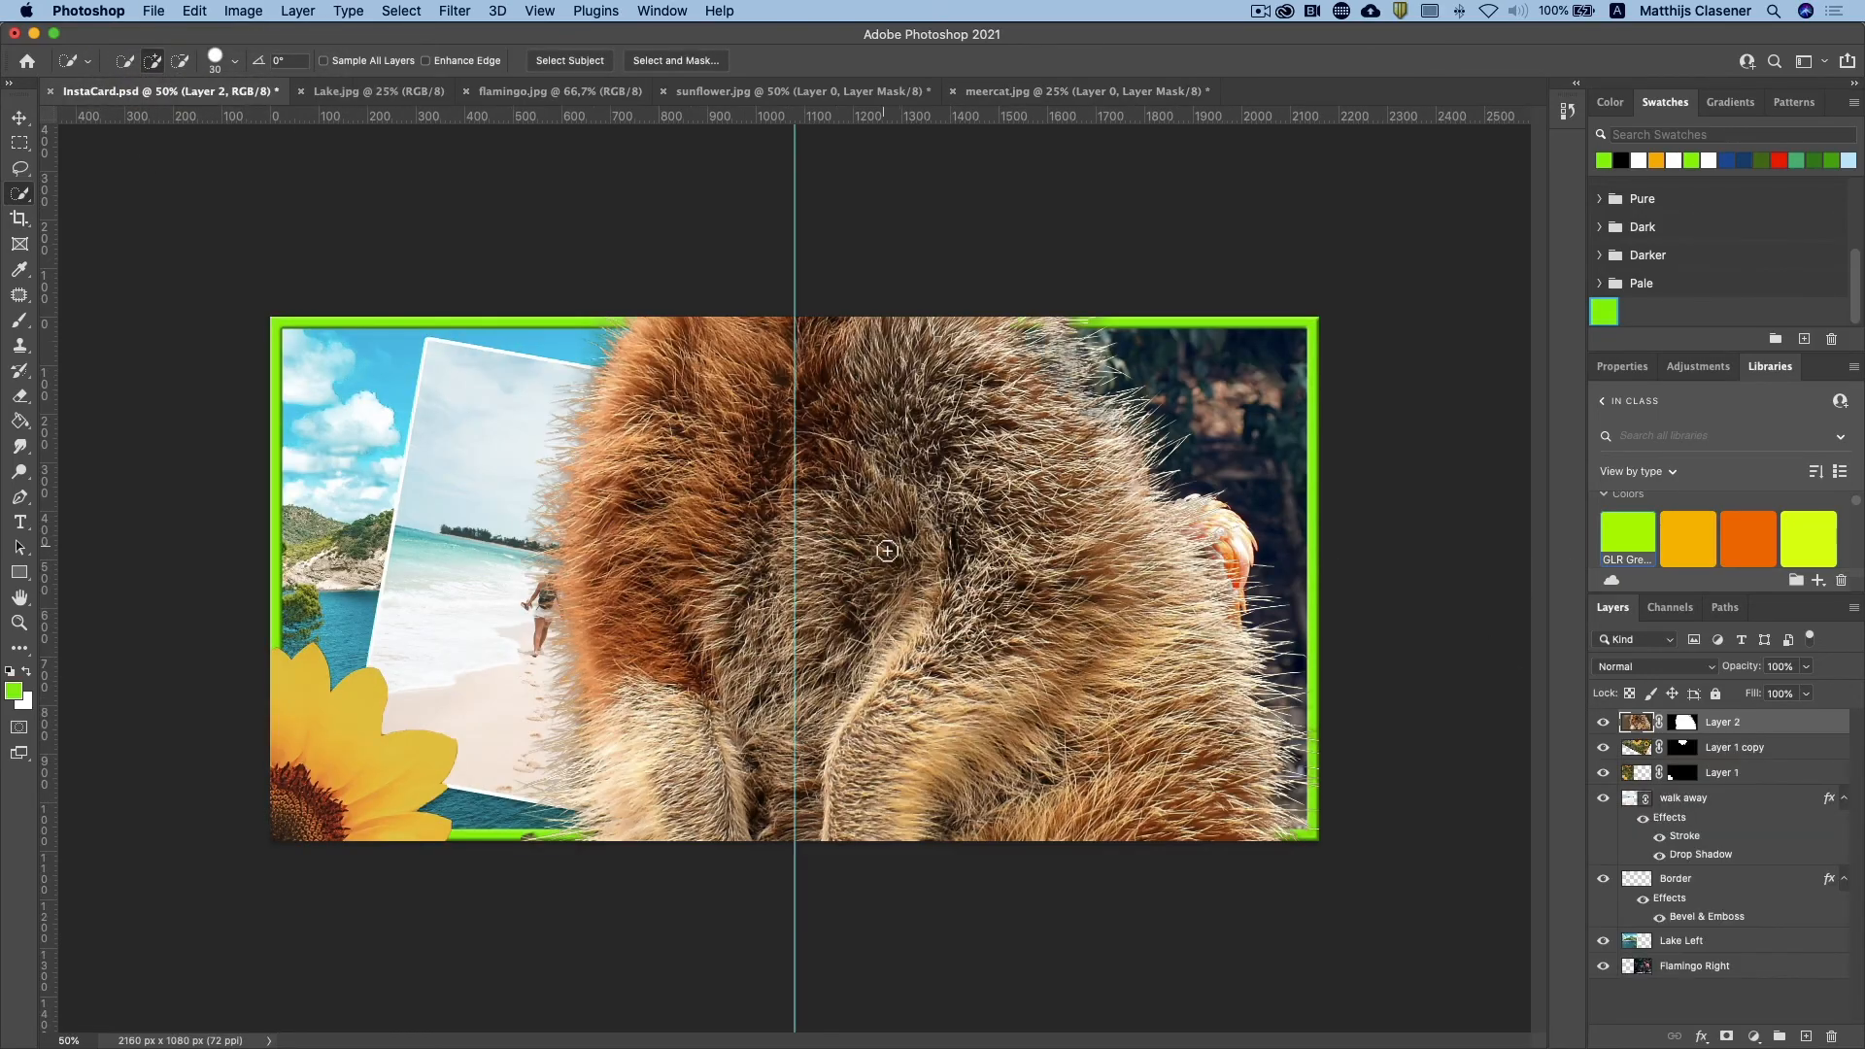
{"action": "left_click", "coordinate": [19, 117]}
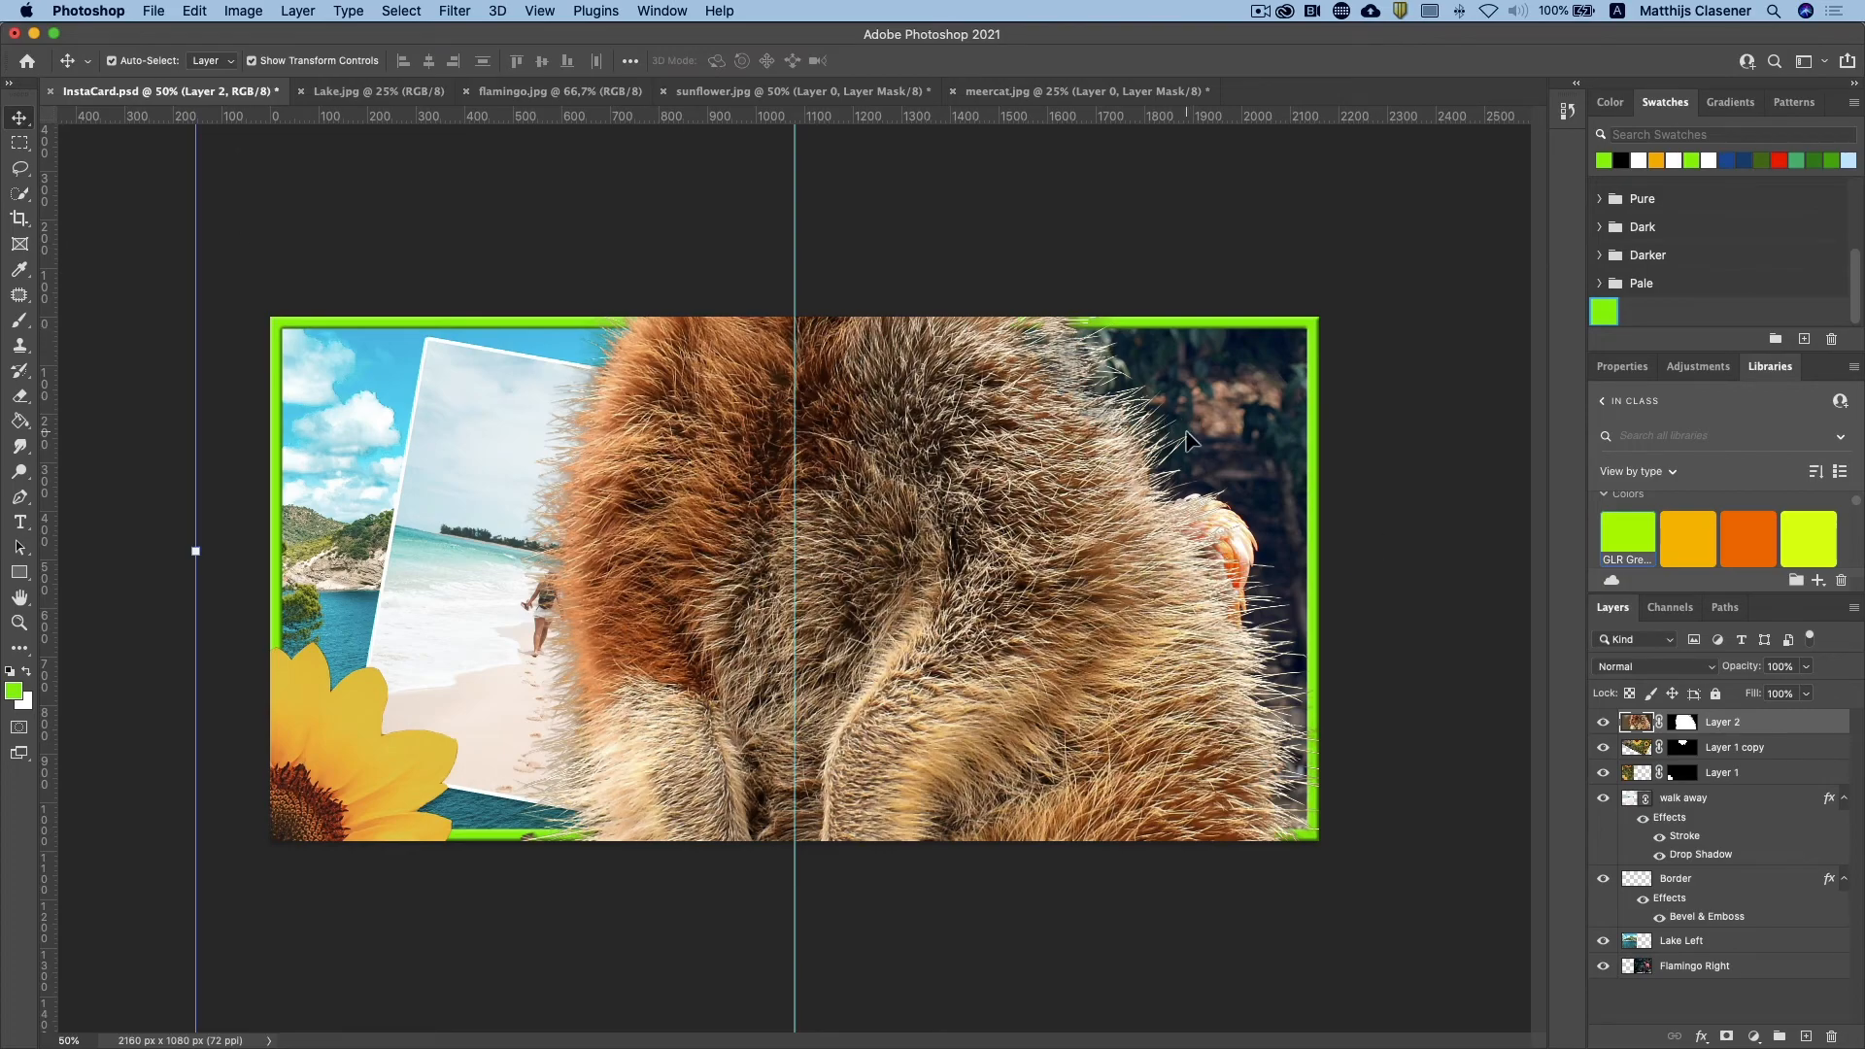
{"action": "left_click_drag", "start_coordinate": [977, 666], "coordinate": [999, 847]}
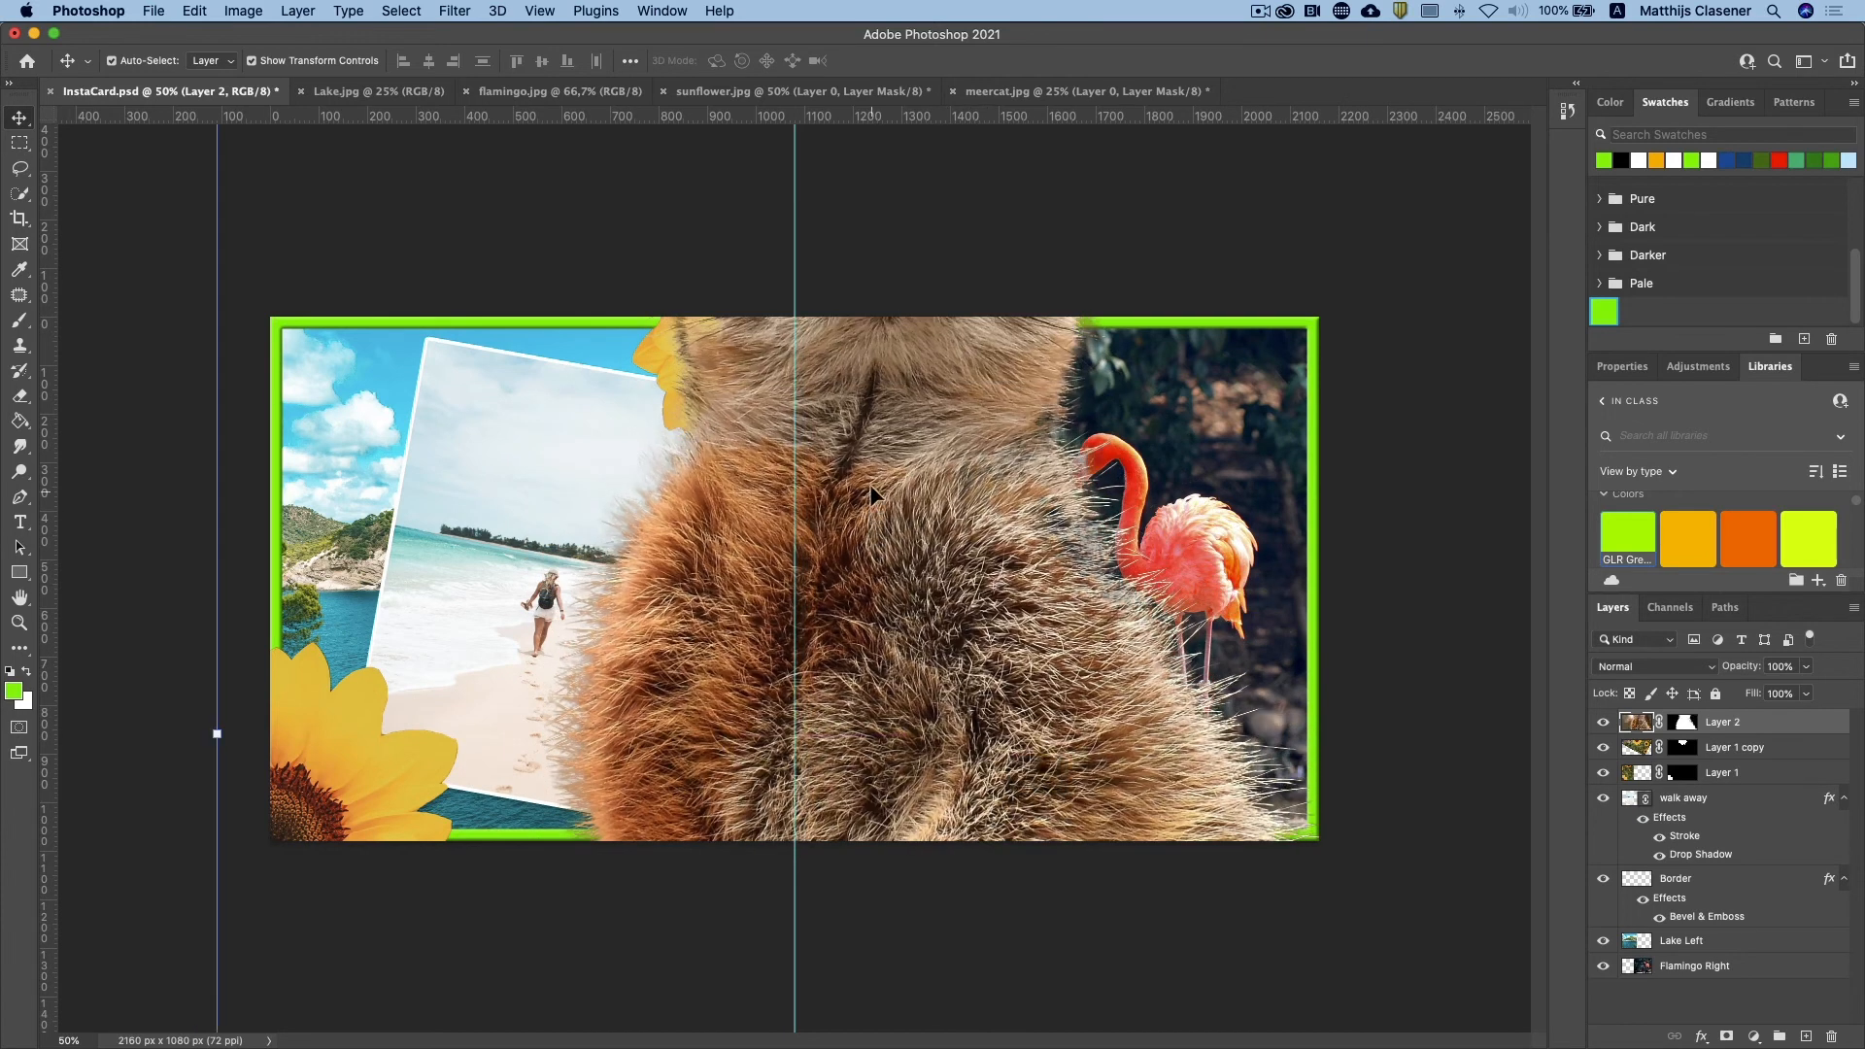
{"action": "left_click_drag", "start_coordinate": [867, 408], "coordinate": [920, 736]}
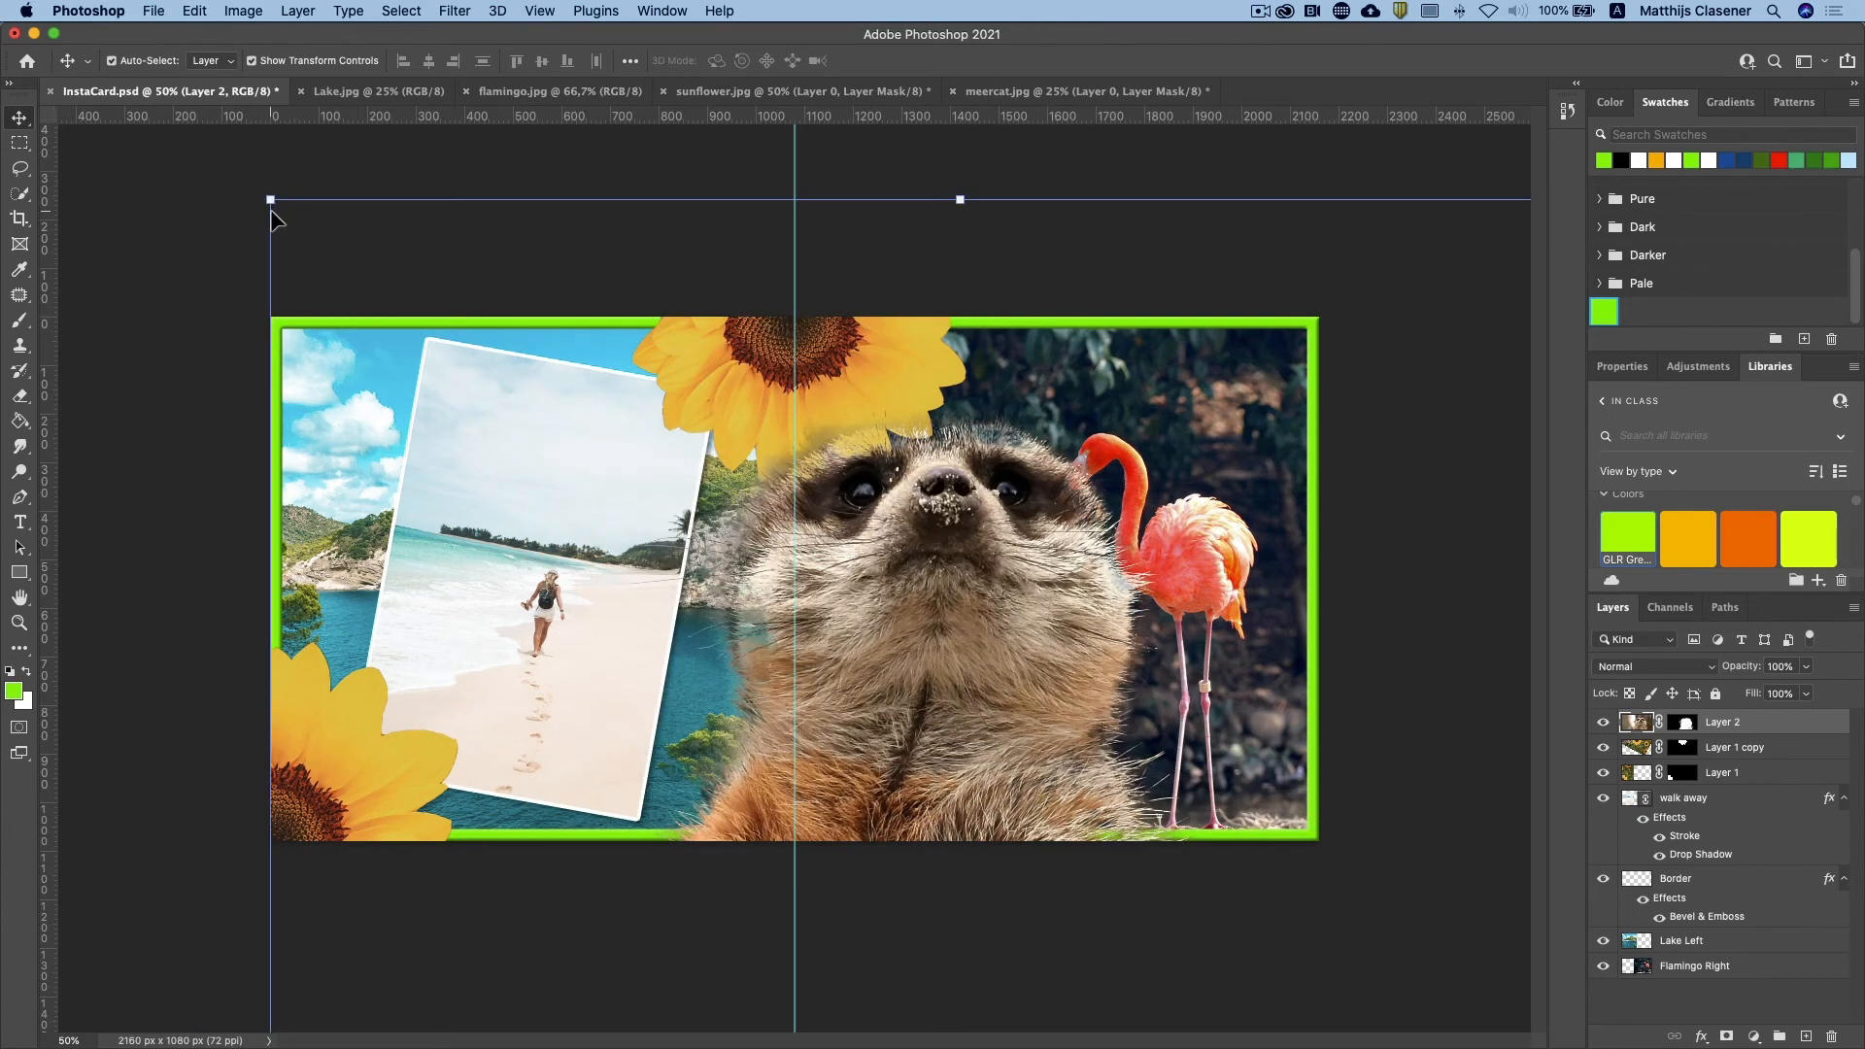
{"action": "left_click_drag", "start_coordinate": [271, 201], "coordinate": [856, 917]}
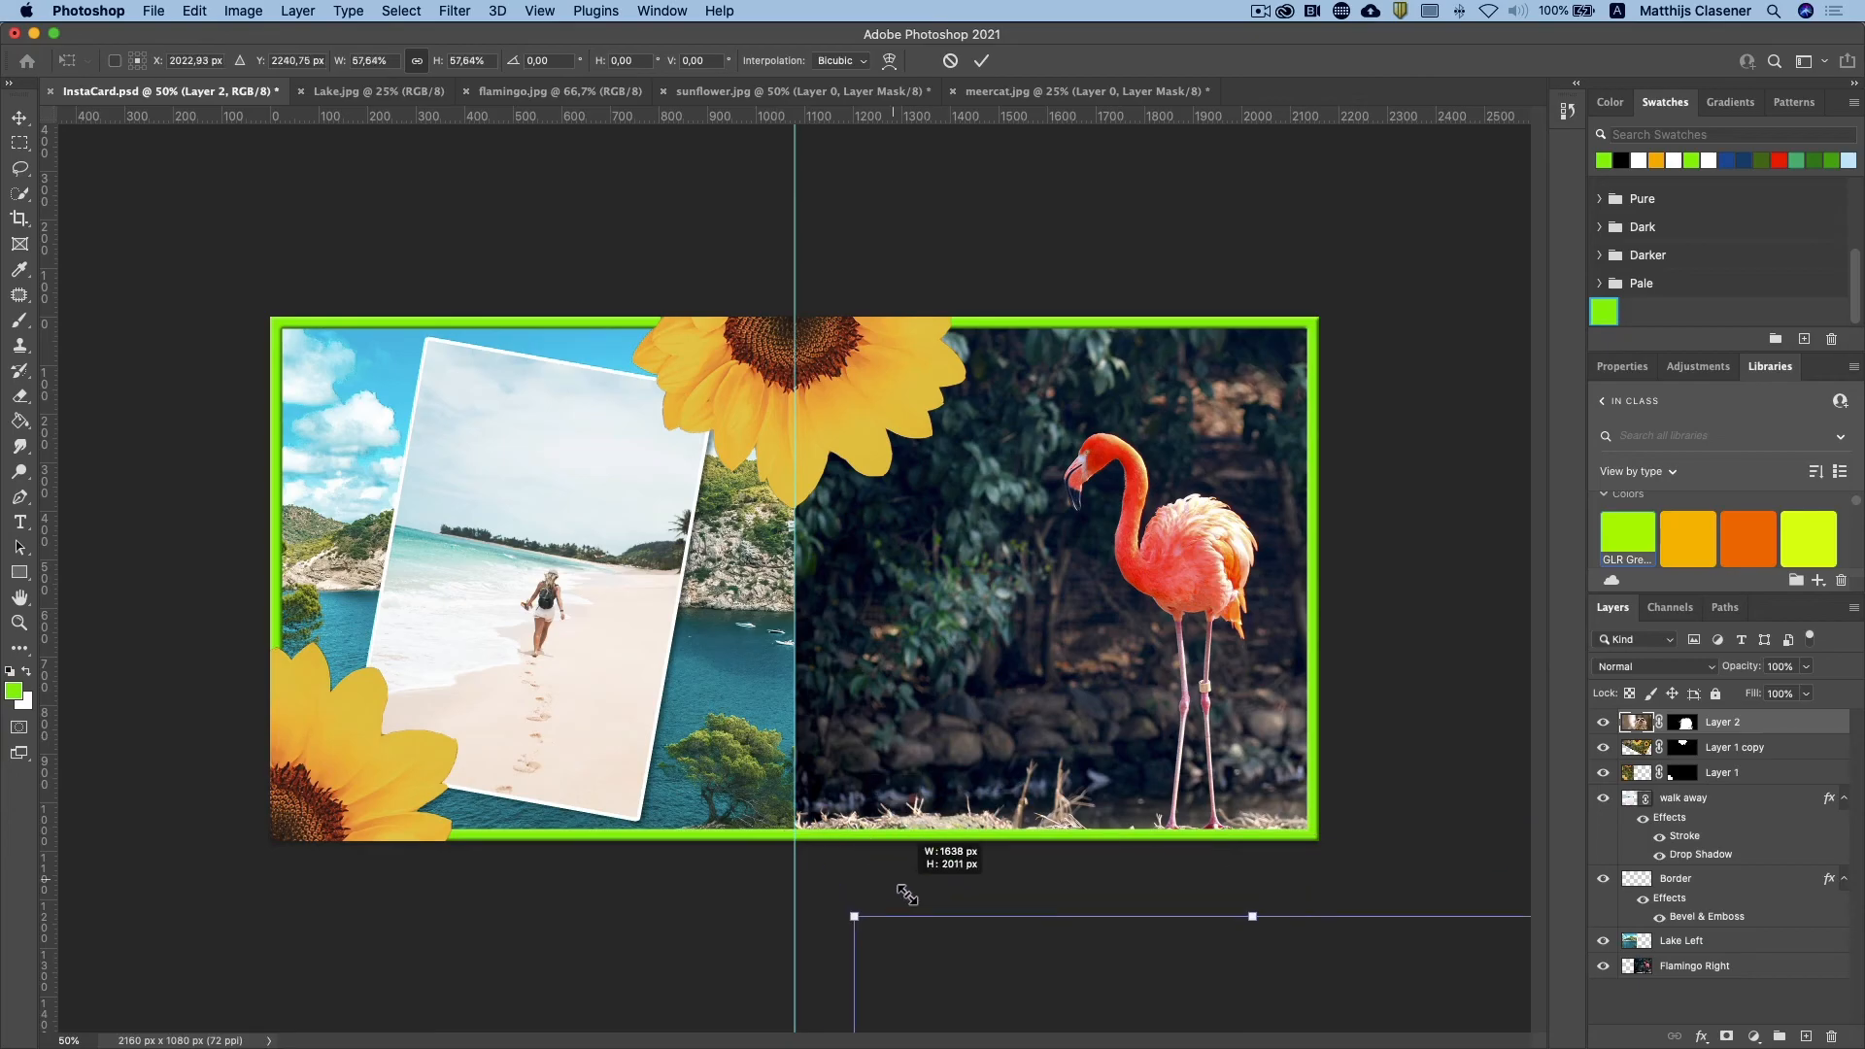
{"action": "left_click_drag", "start_coordinate": [1086, 954], "coordinate": [583, 384]}
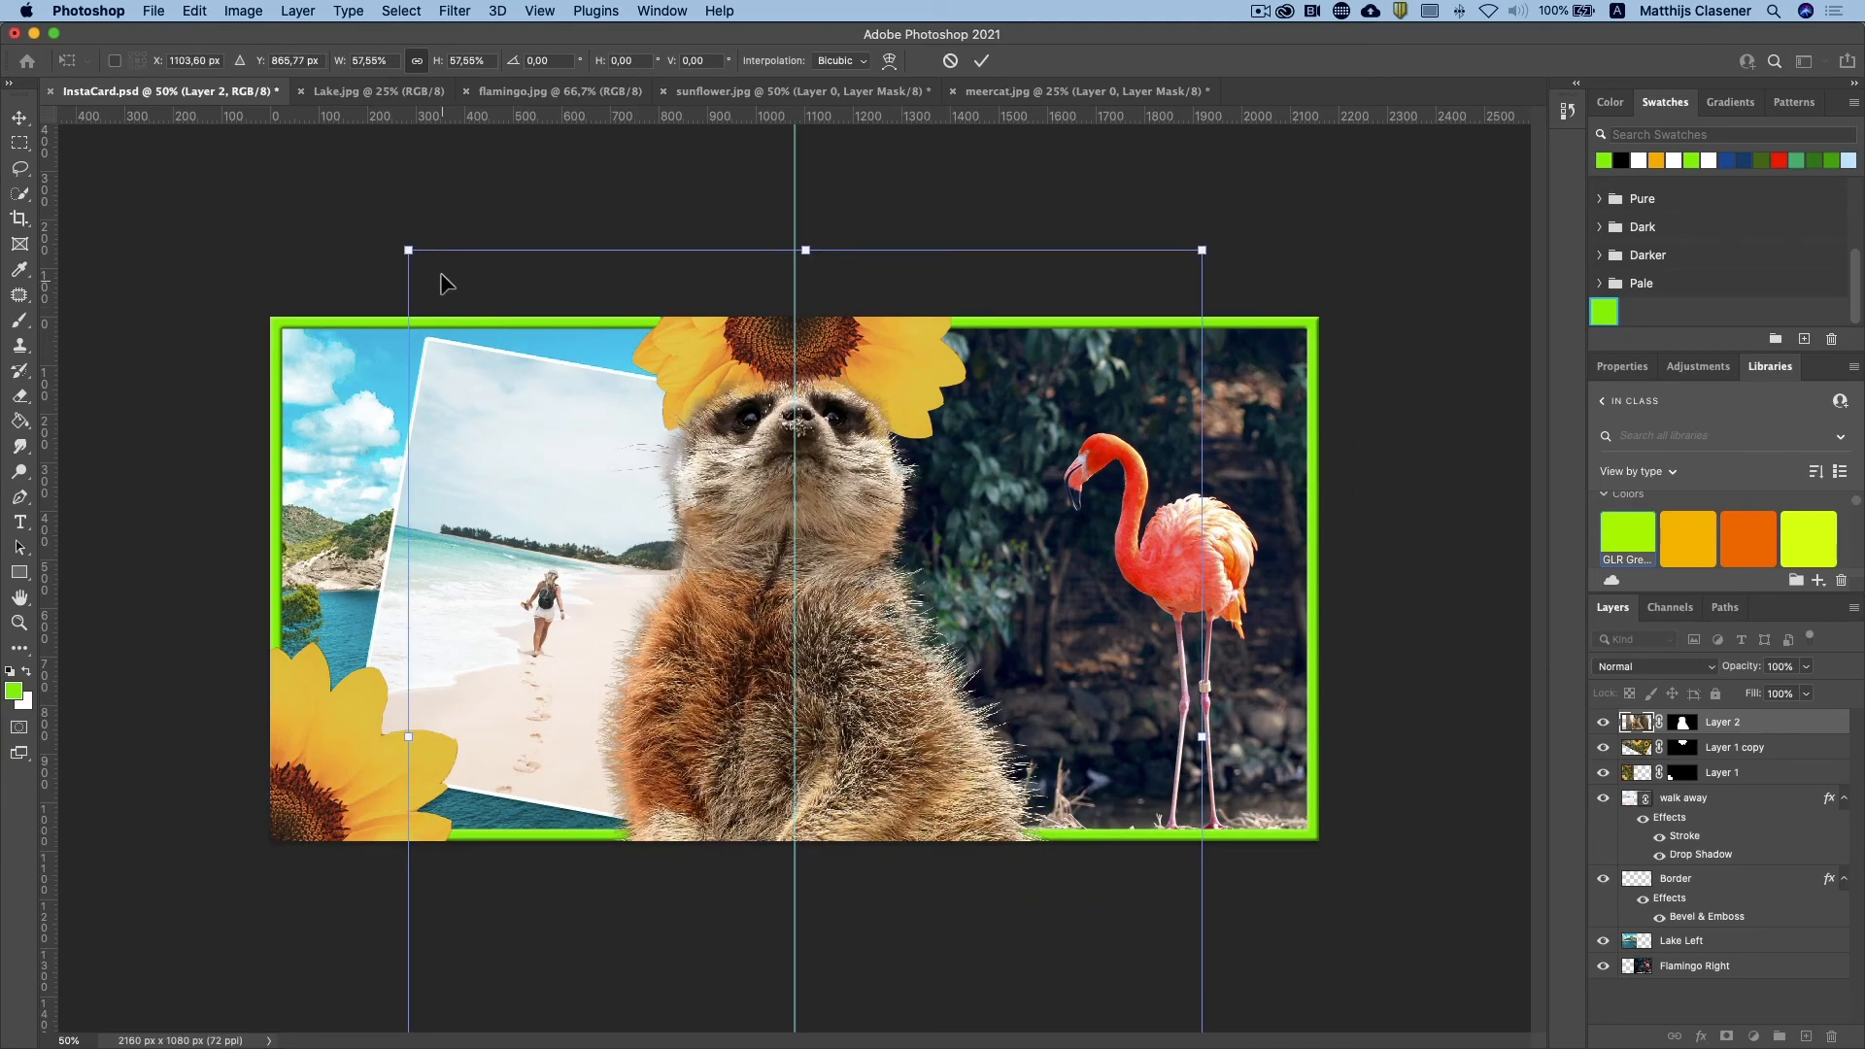
{"action": "left_click_drag", "start_coordinate": [408, 250], "coordinate": [860, 610]}
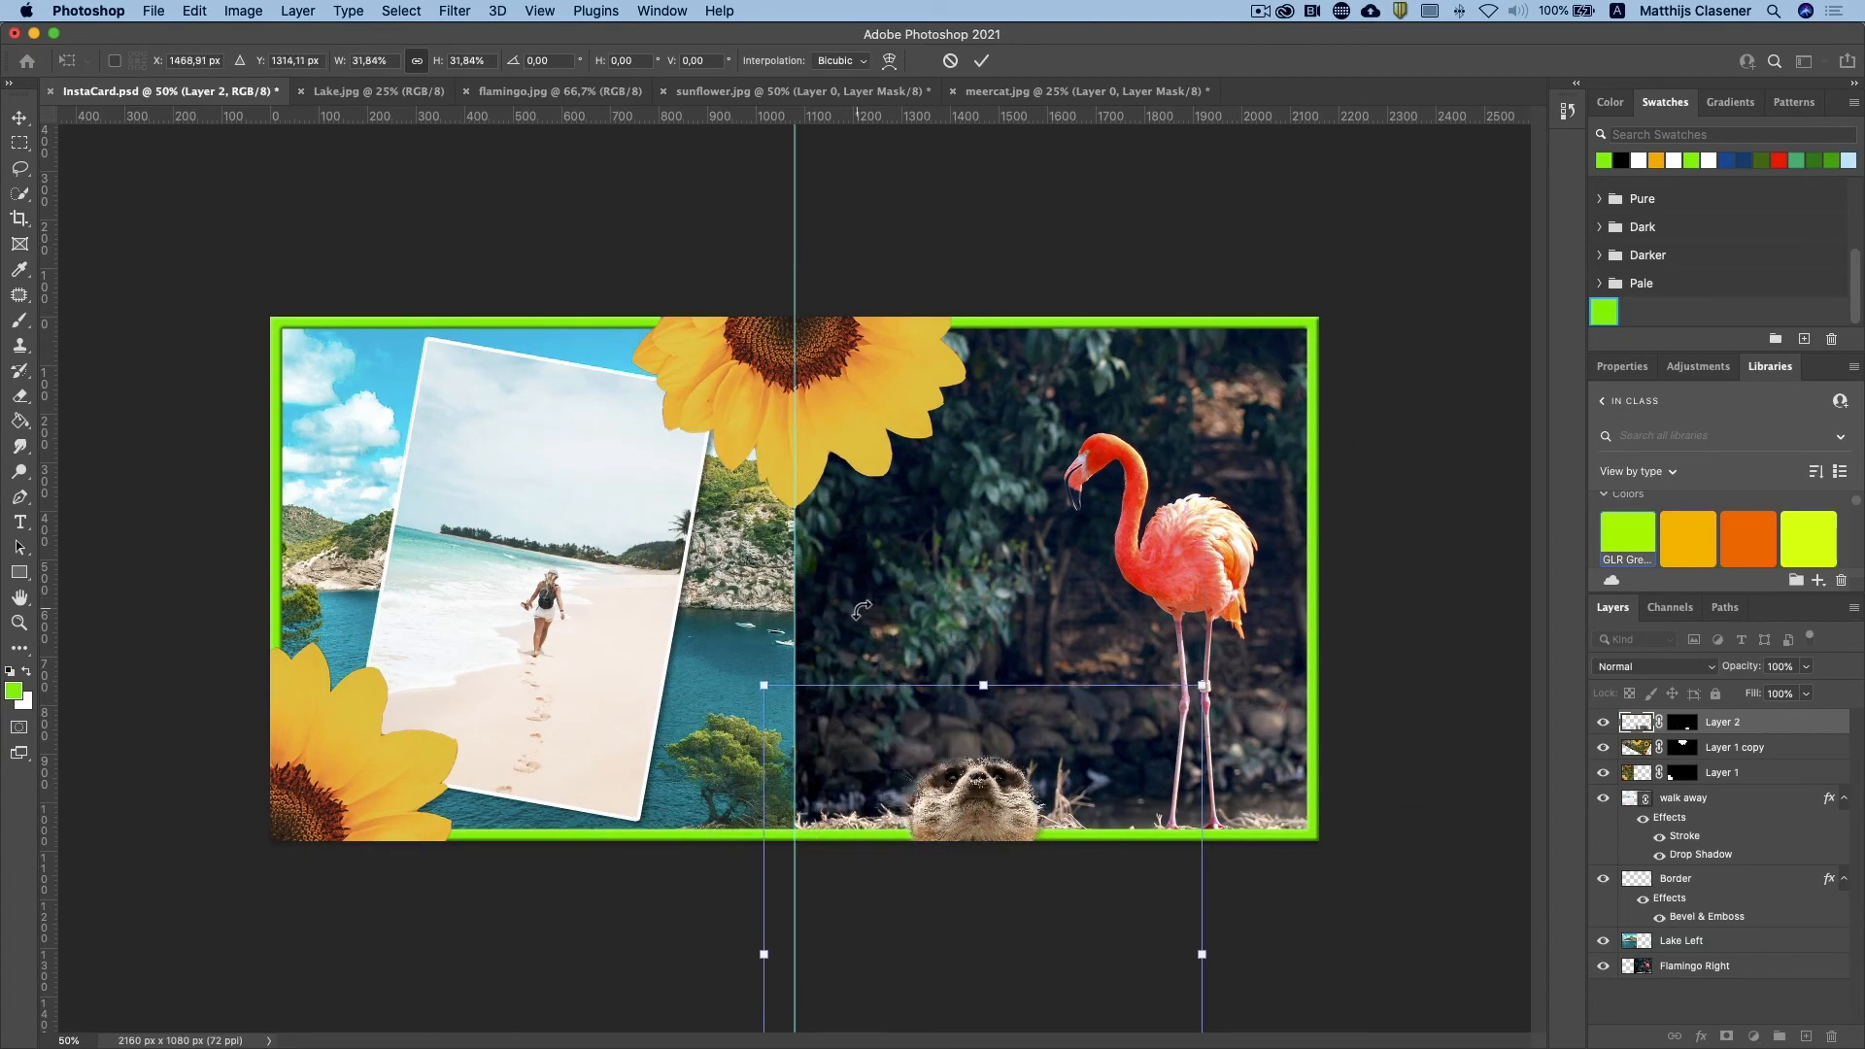
{"action": "left_click_drag", "start_coordinate": [1013, 802], "coordinate": [959, 413]}
{"action": "left_click_drag", "start_coordinate": [714, 302], "coordinate": [822, 371]}
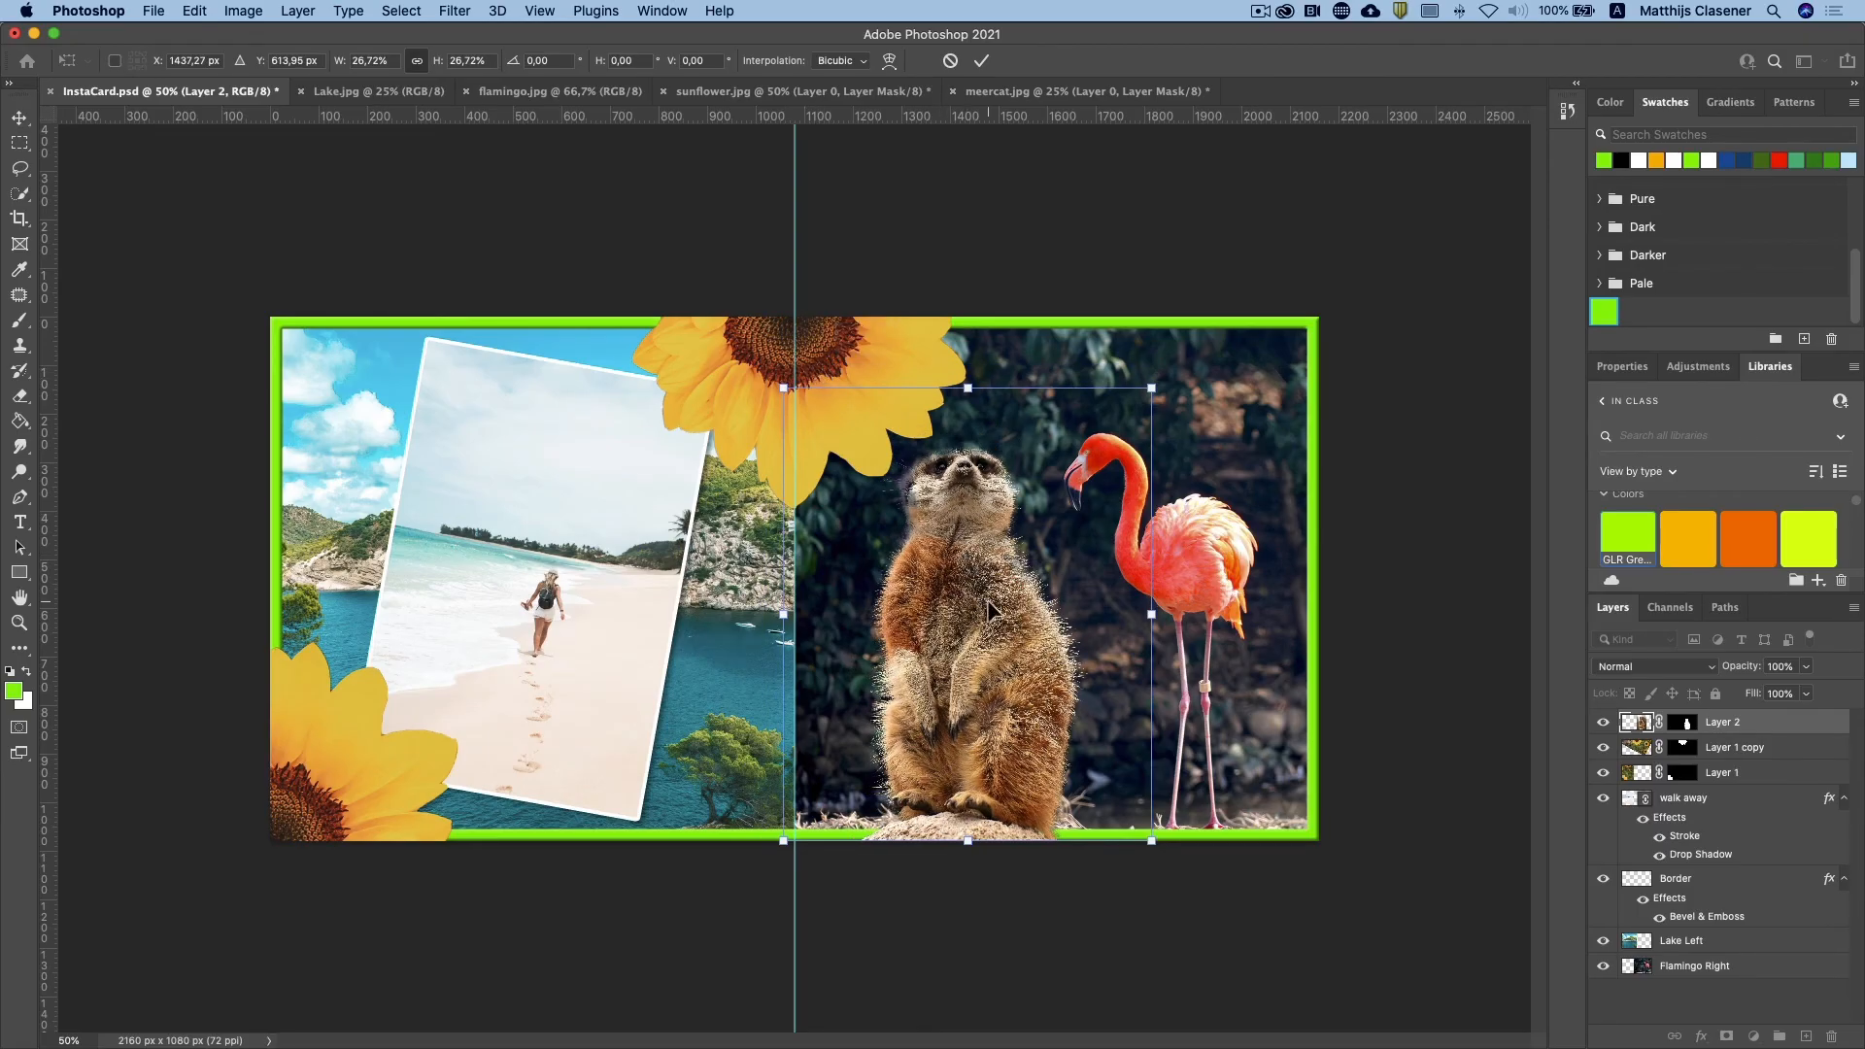
{"action": "key", "text": "Return"}
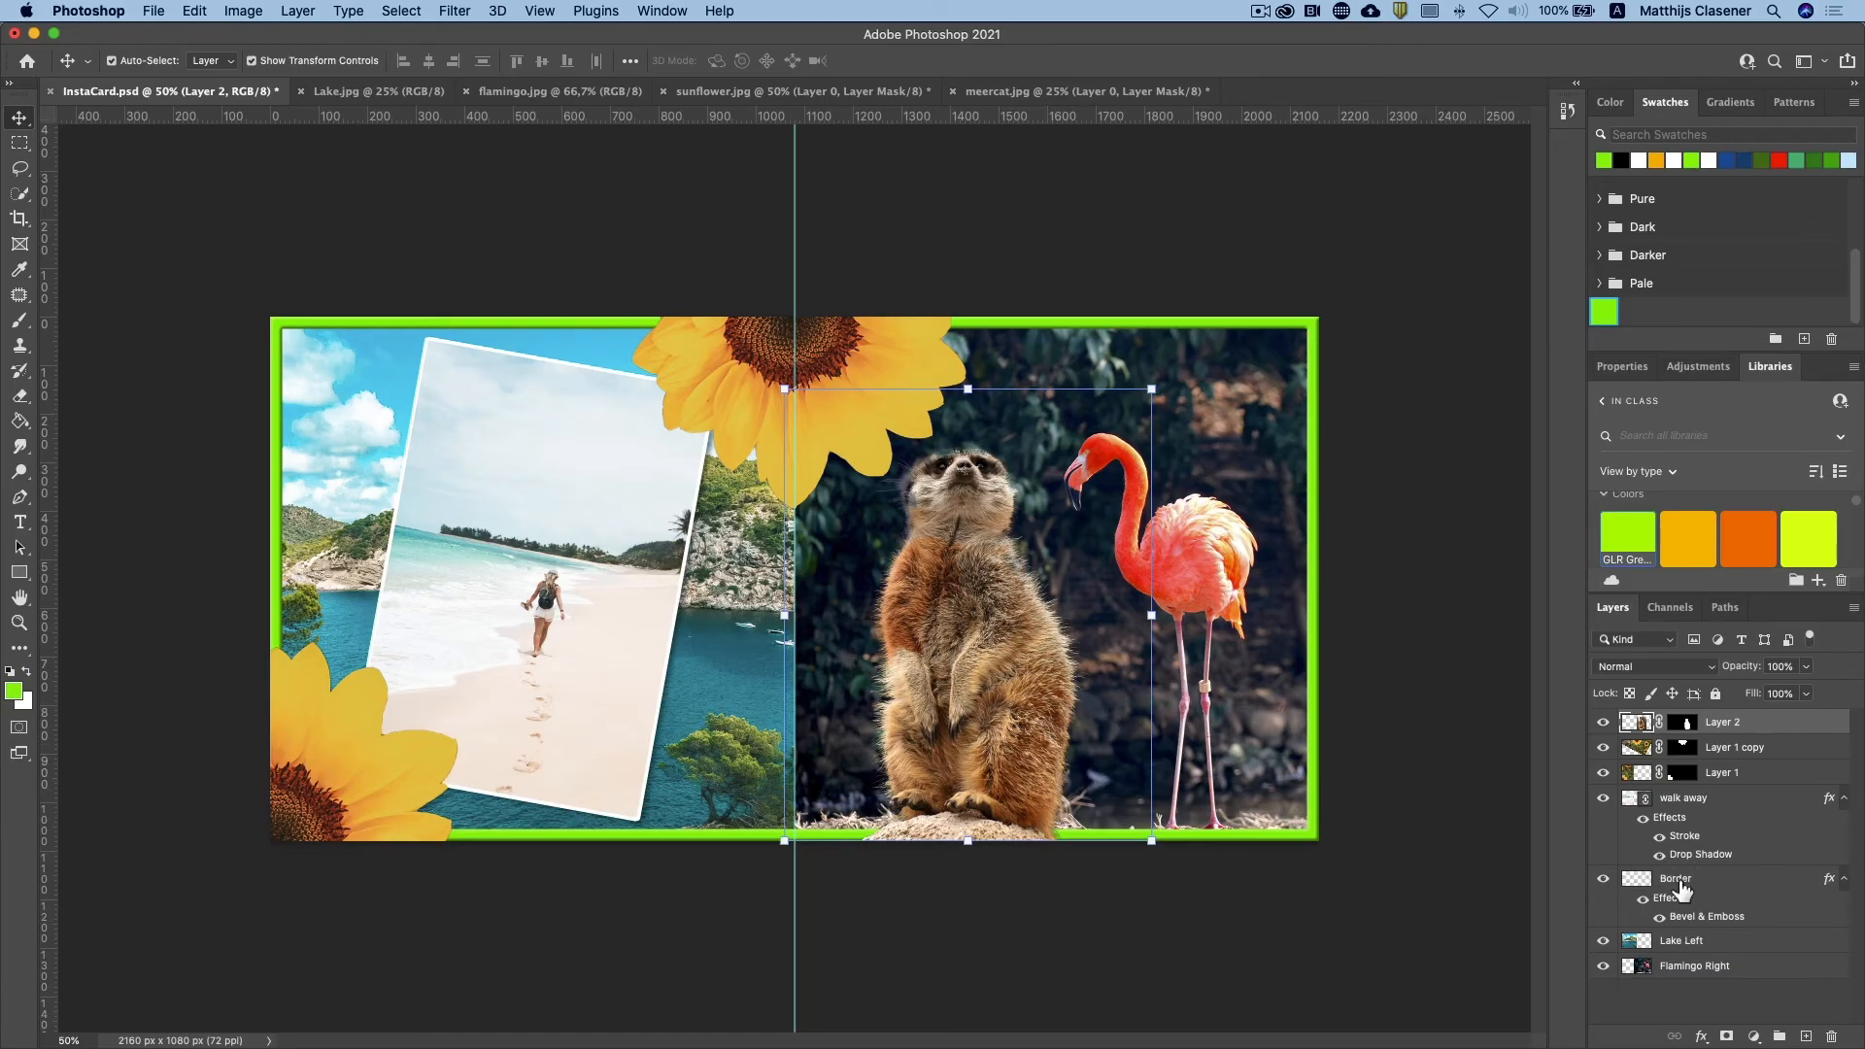
Step: Reorder the layers so Border sits above walk away and the meerkat layer lies directly beneath Border
{"action": "left_click_drag", "start_coordinate": [1681, 886], "coordinate": [1678, 792]}
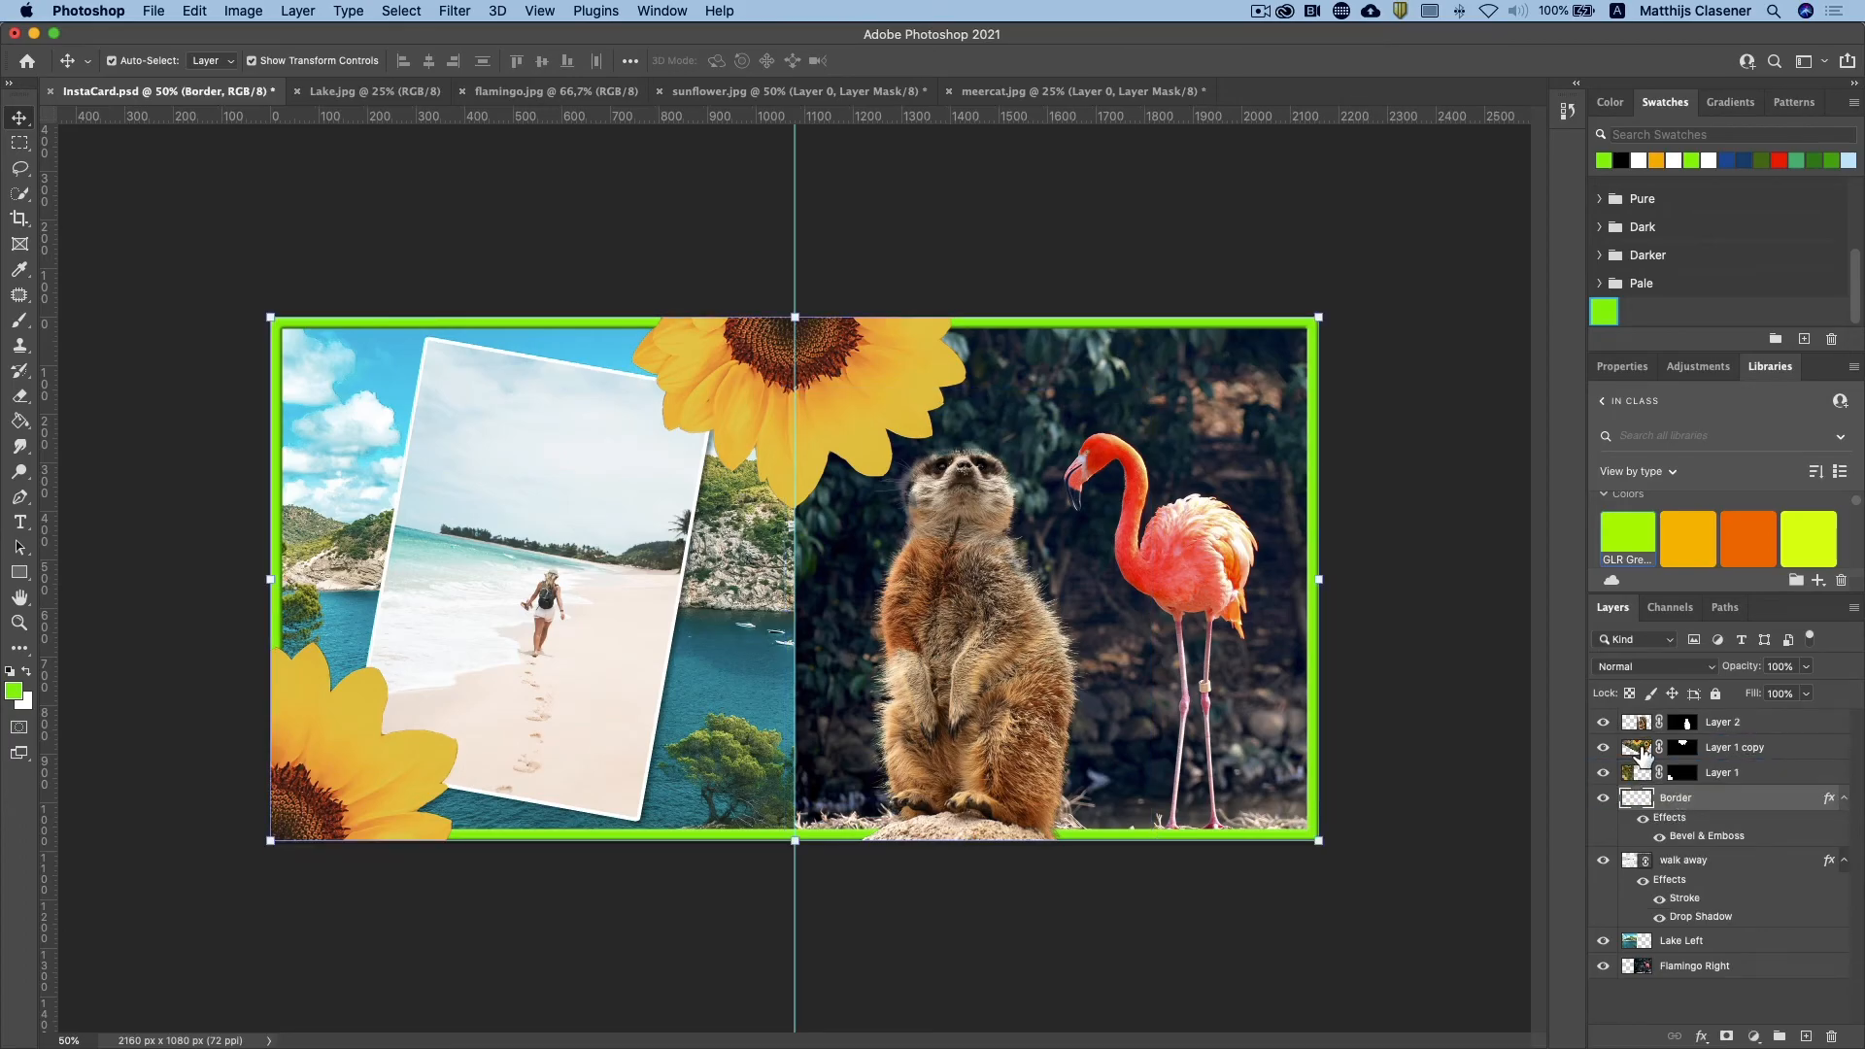
{"action": "left_click_drag", "start_coordinate": [1639, 728], "coordinate": [1648, 837]}
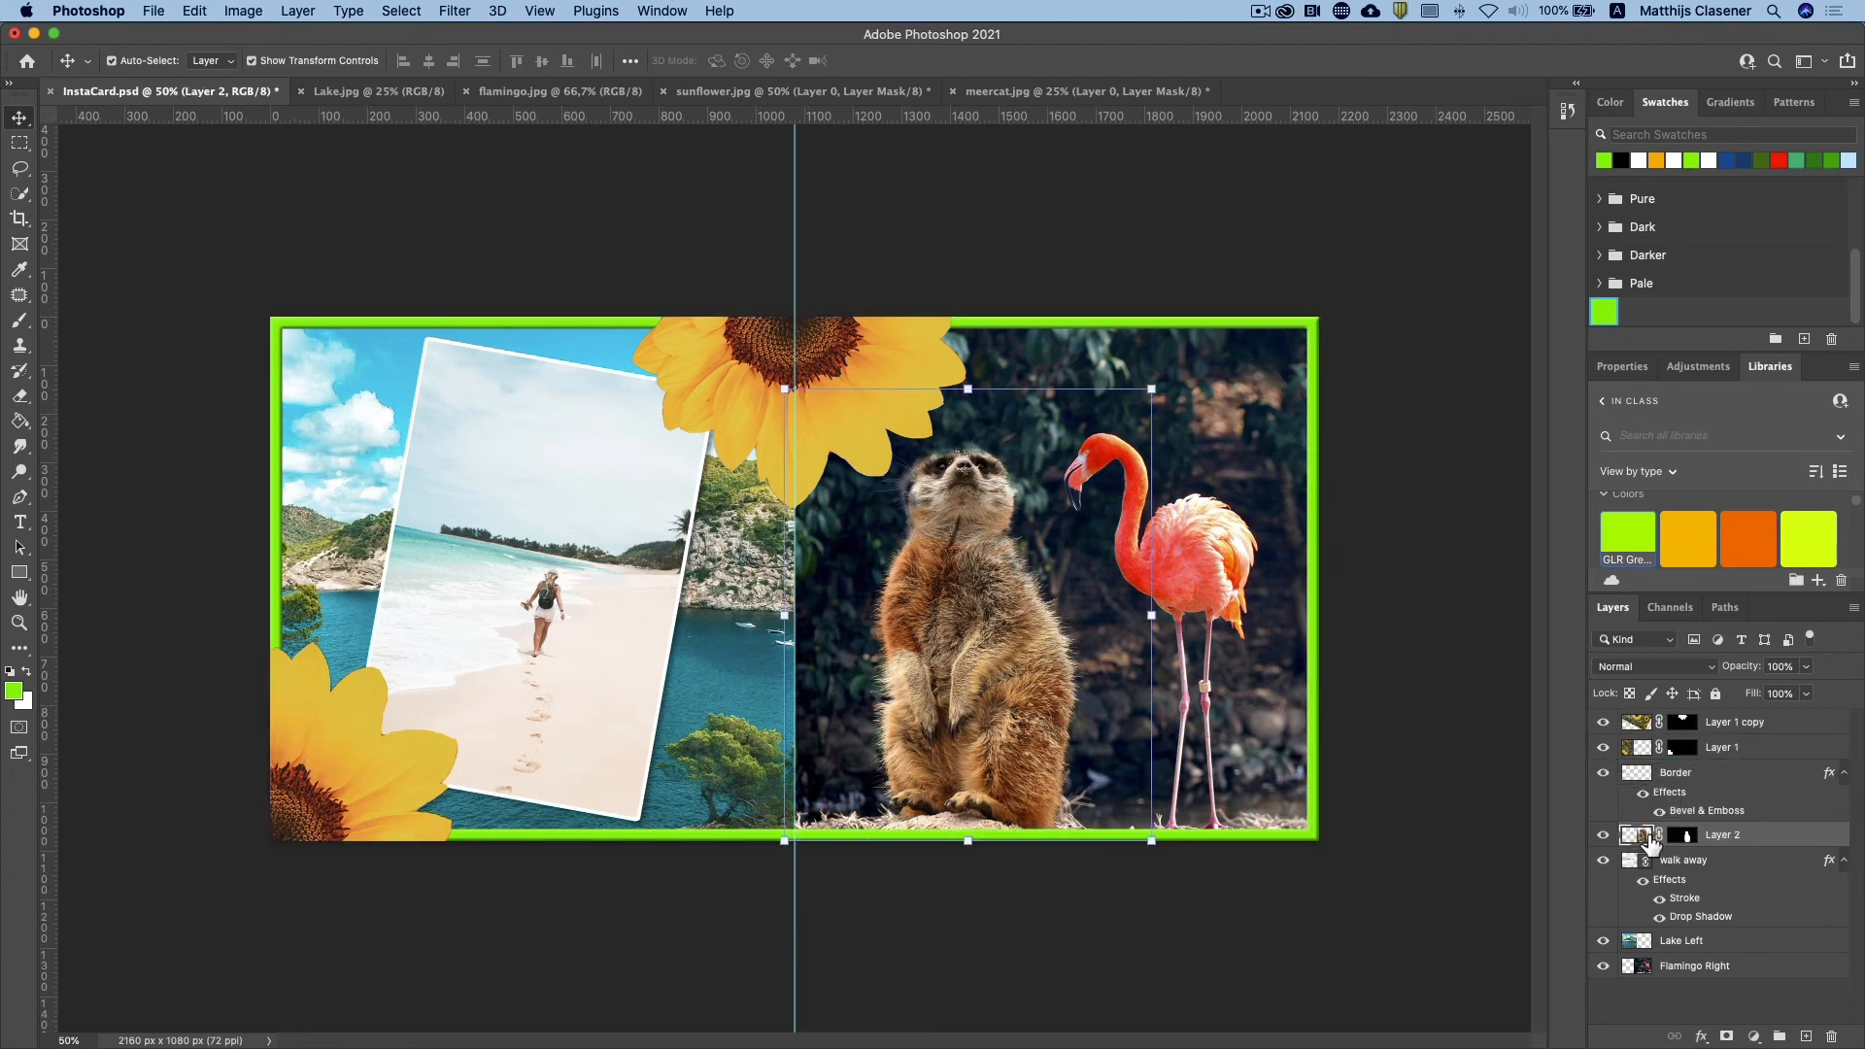
{"action": "left_click", "coordinate": [1054, 940]}
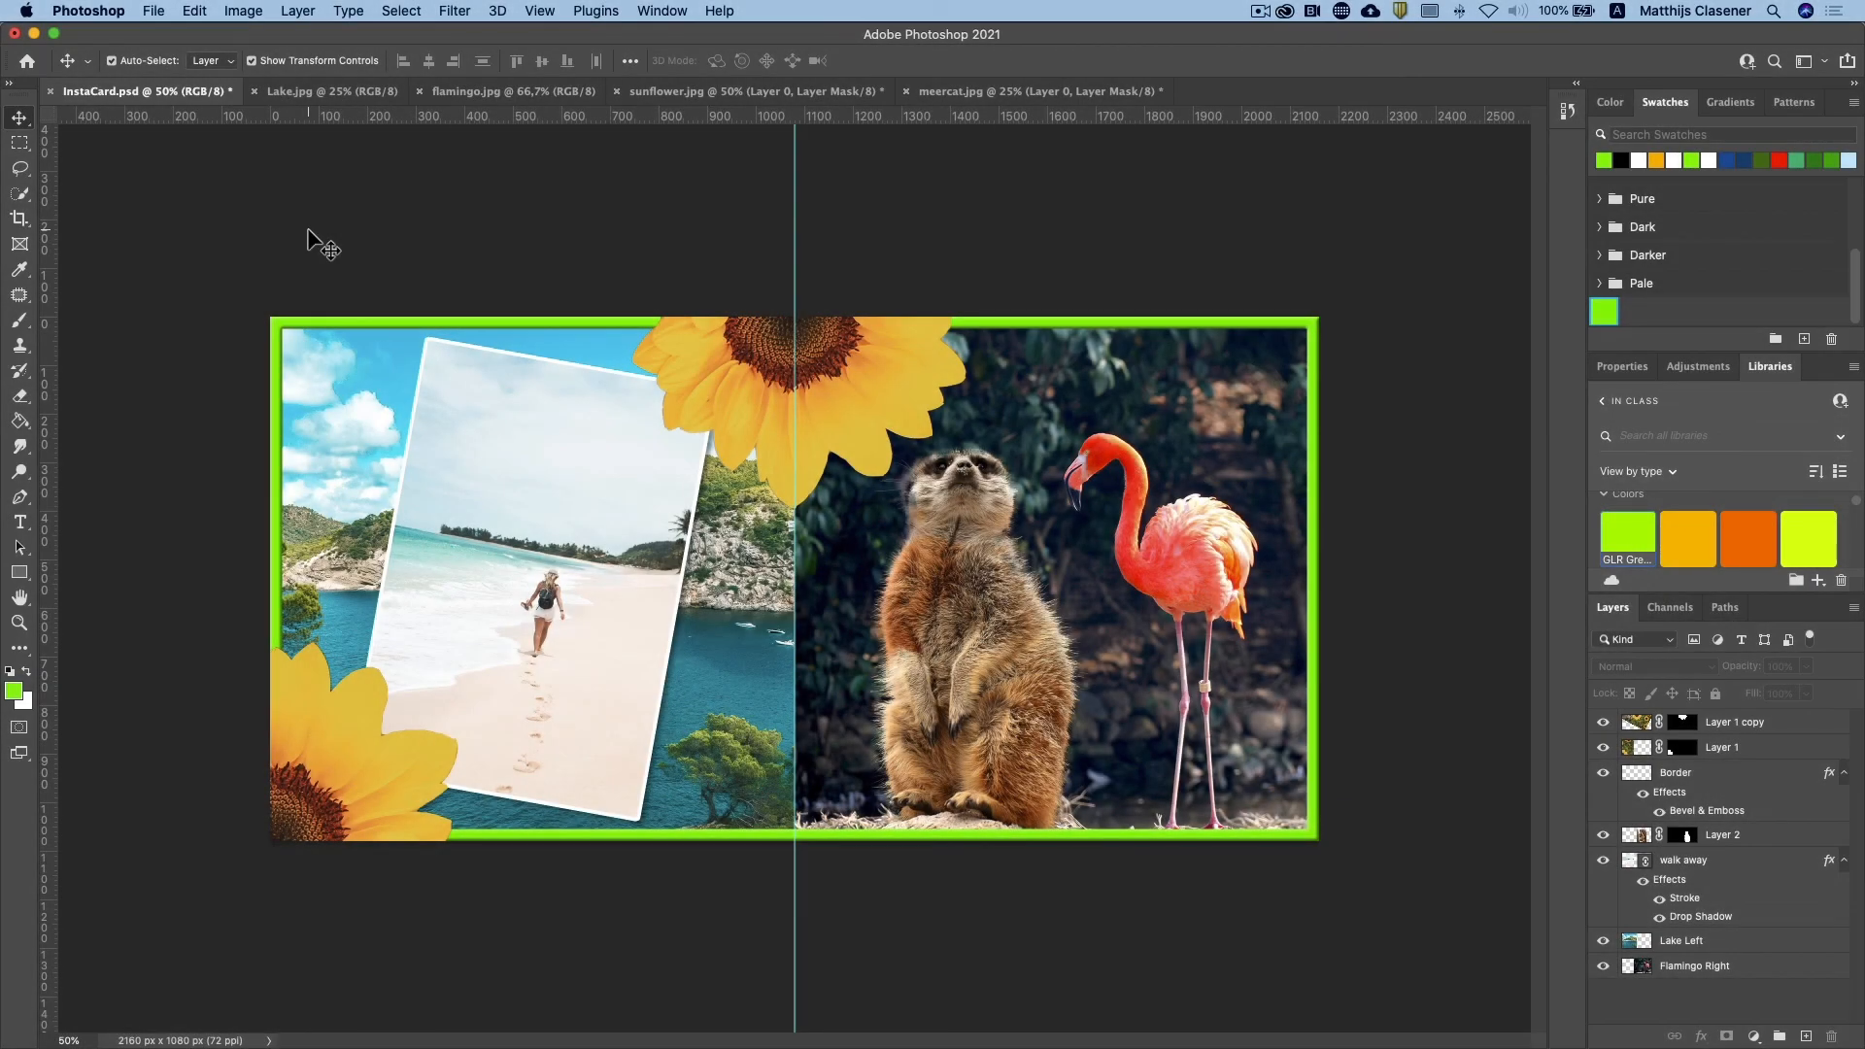
Step: Open stamp.jpg, copy the whole image, and close the file
{"action": "left_click", "coordinate": [153, 11]}
{"action": "left_click", "coordinate": [185, 57]}
{"action": "double_click", "coordinate": [782, 358]}
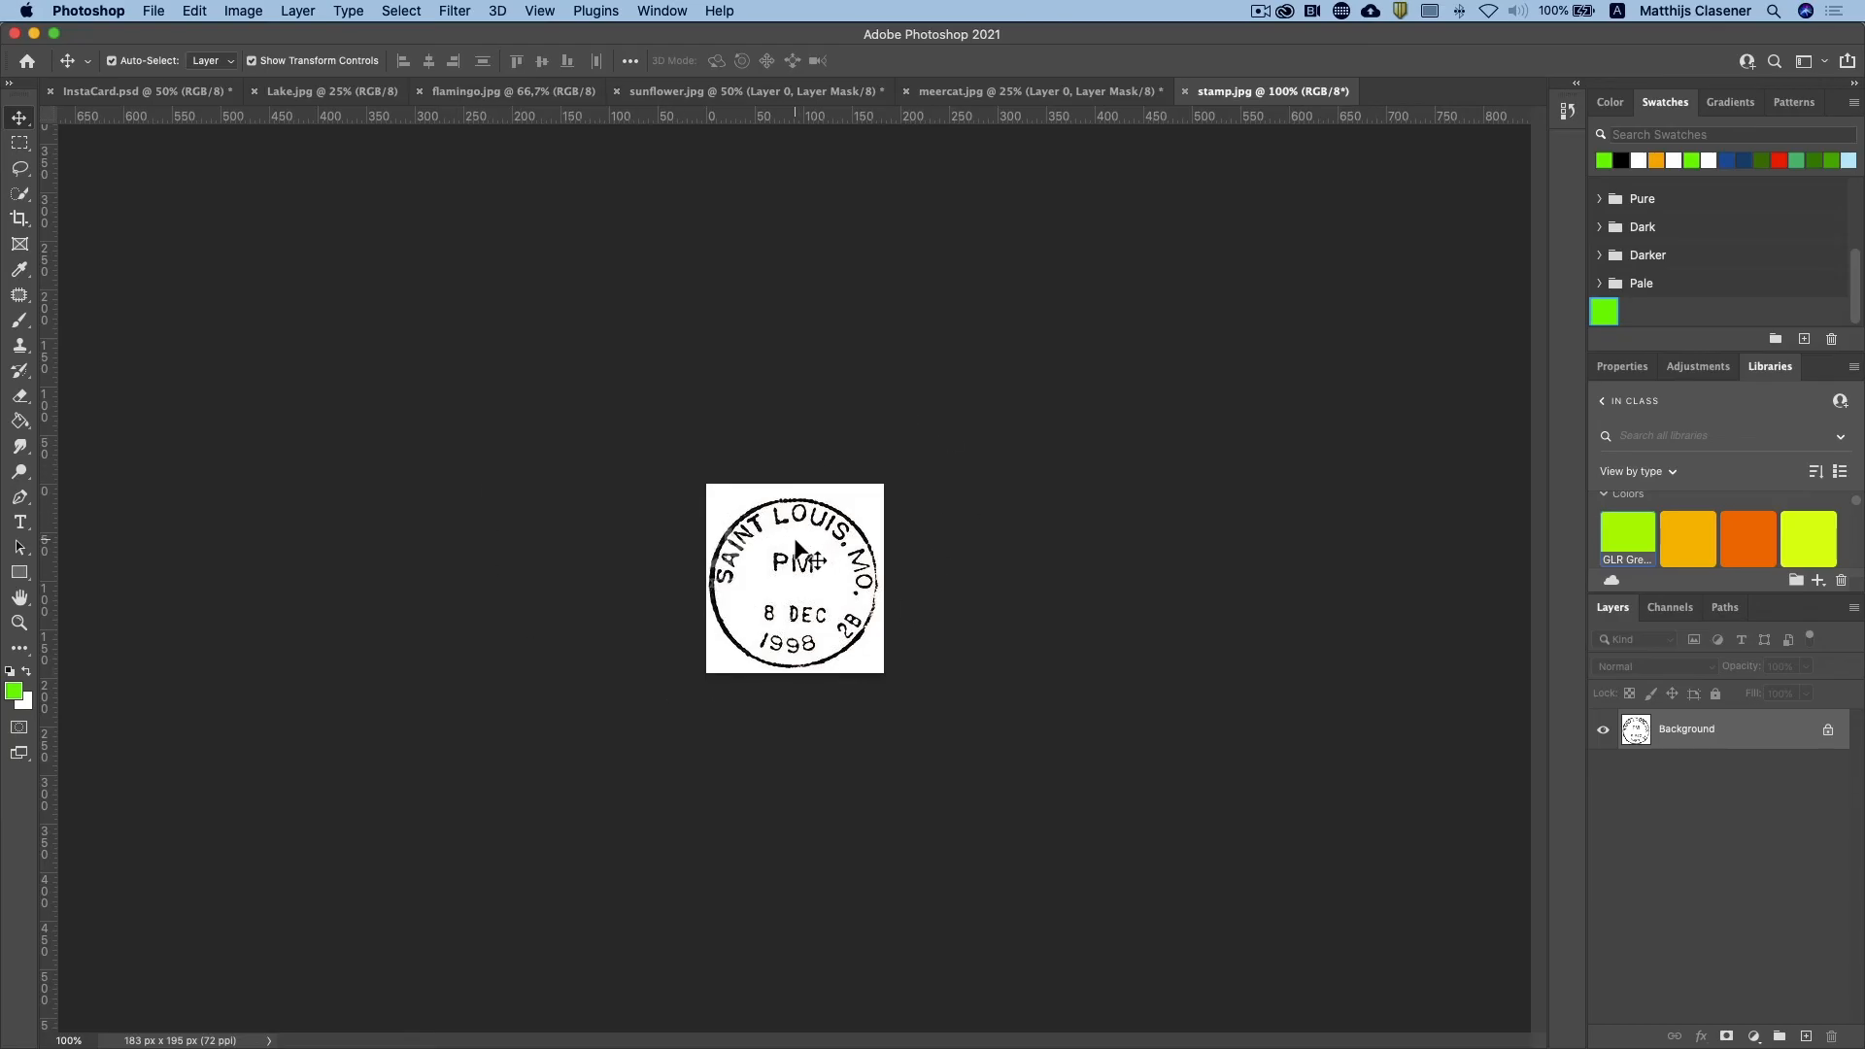
{"action": "key", "text": "super+a"}
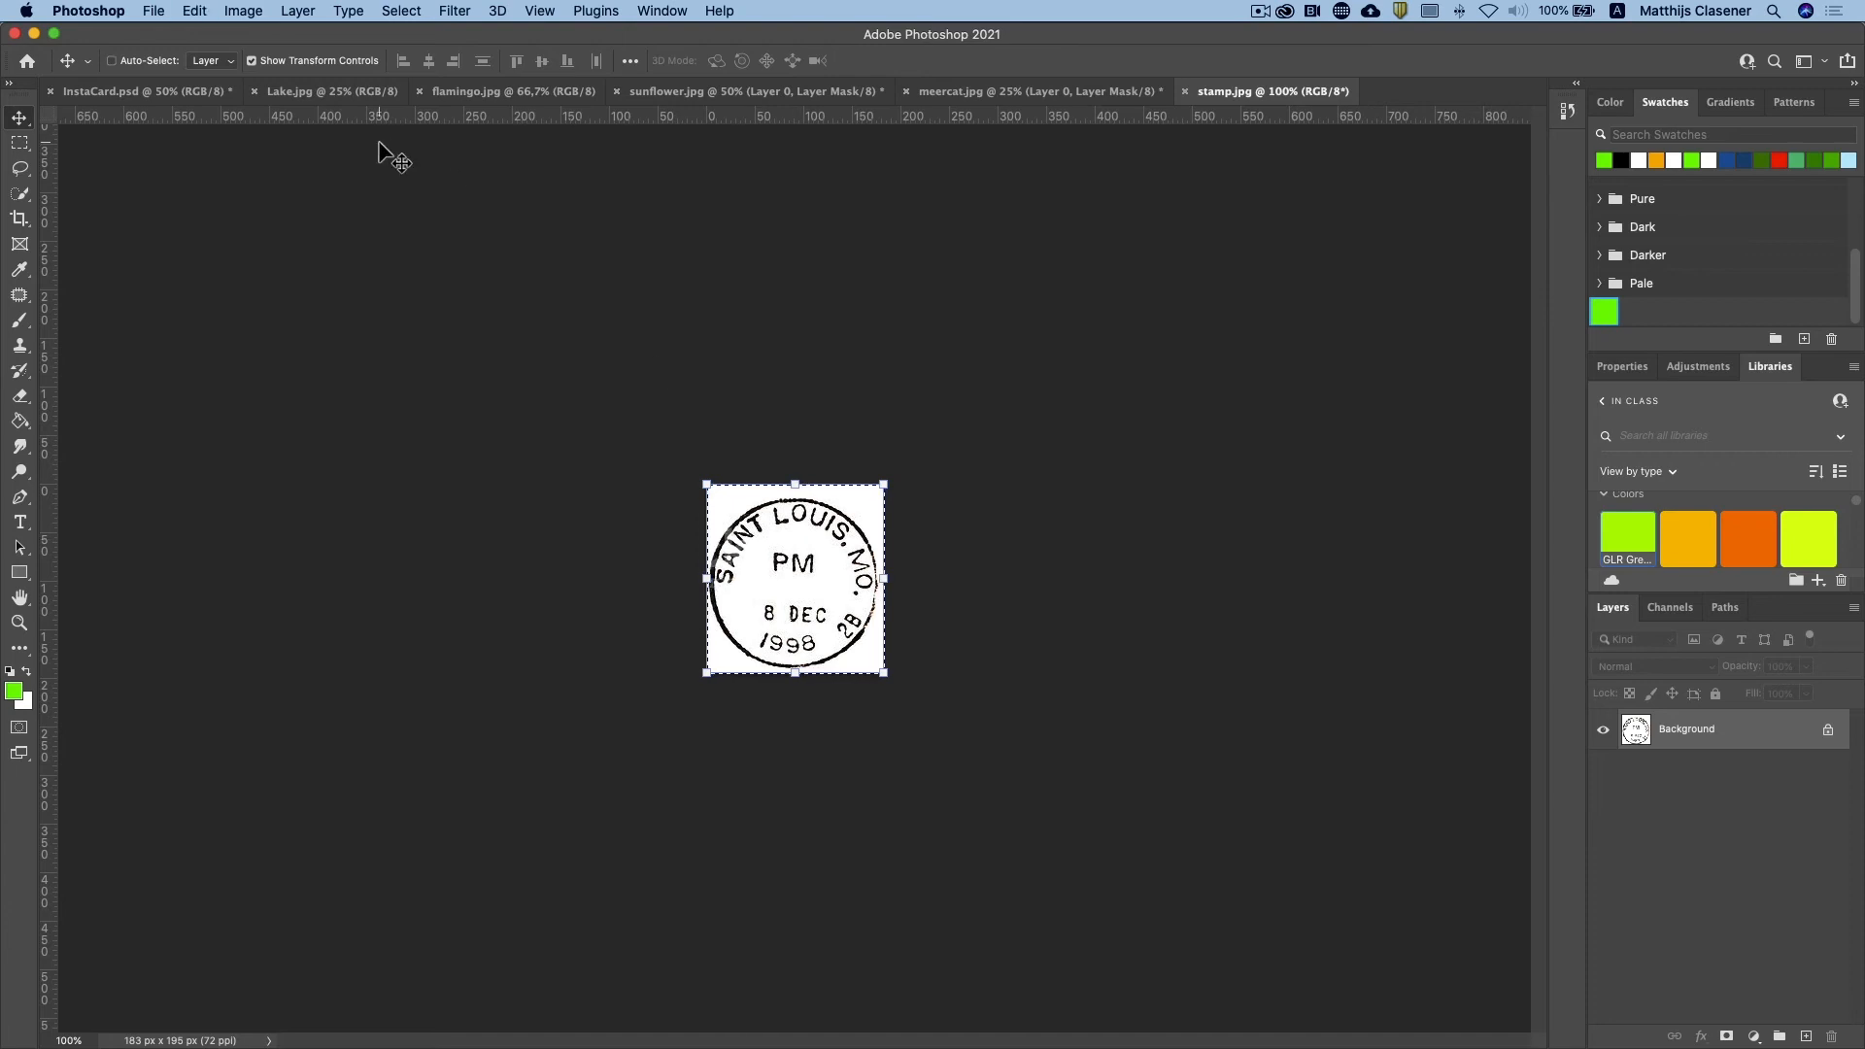
{"action": "key", "text": "super+w"}
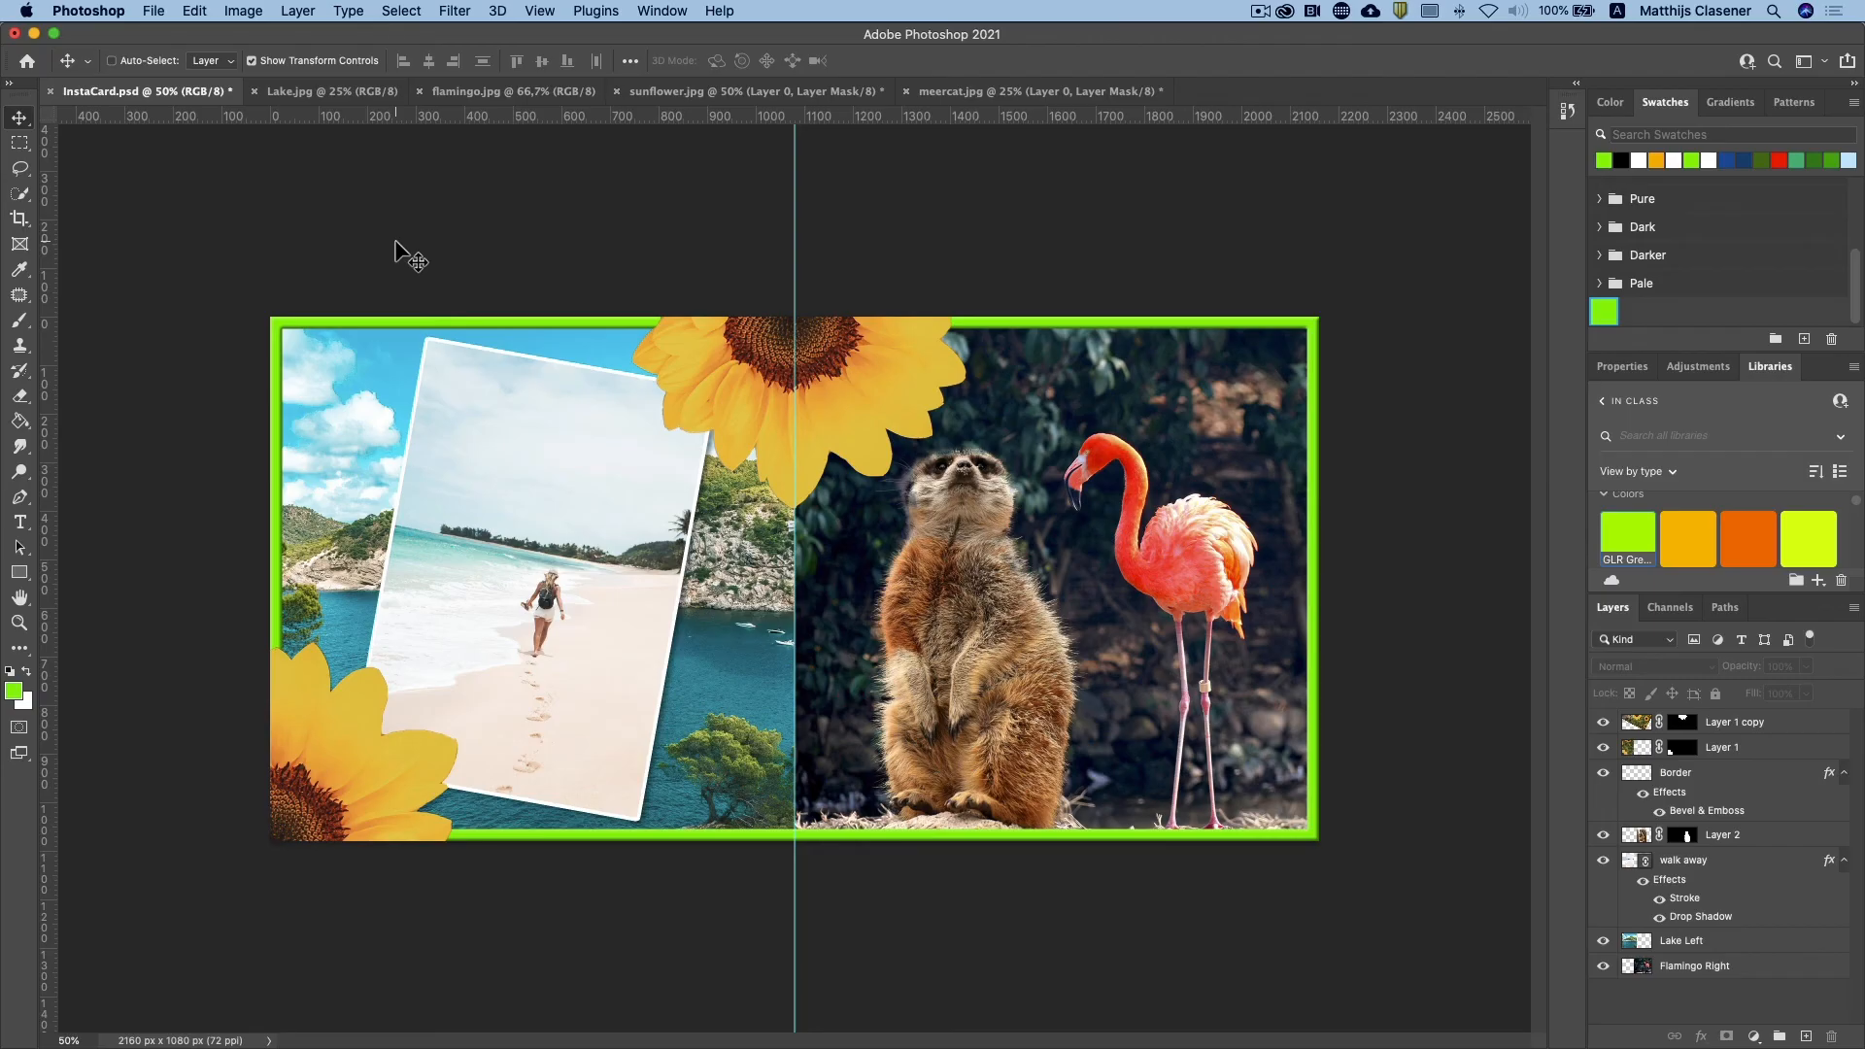
Step: Paste the stamp into the card's upper-left corner, rotate it about -15°, and scale it to about 139%
{"action": "key", "text": "super+v"}
{"action": "left_click_drag", "start_coordinate": [770, 586], "coordinate": [312, 413]}
{"action": "left_click_drag", "start_coordinate": [442, 369], "coordinate": [461, 326]}
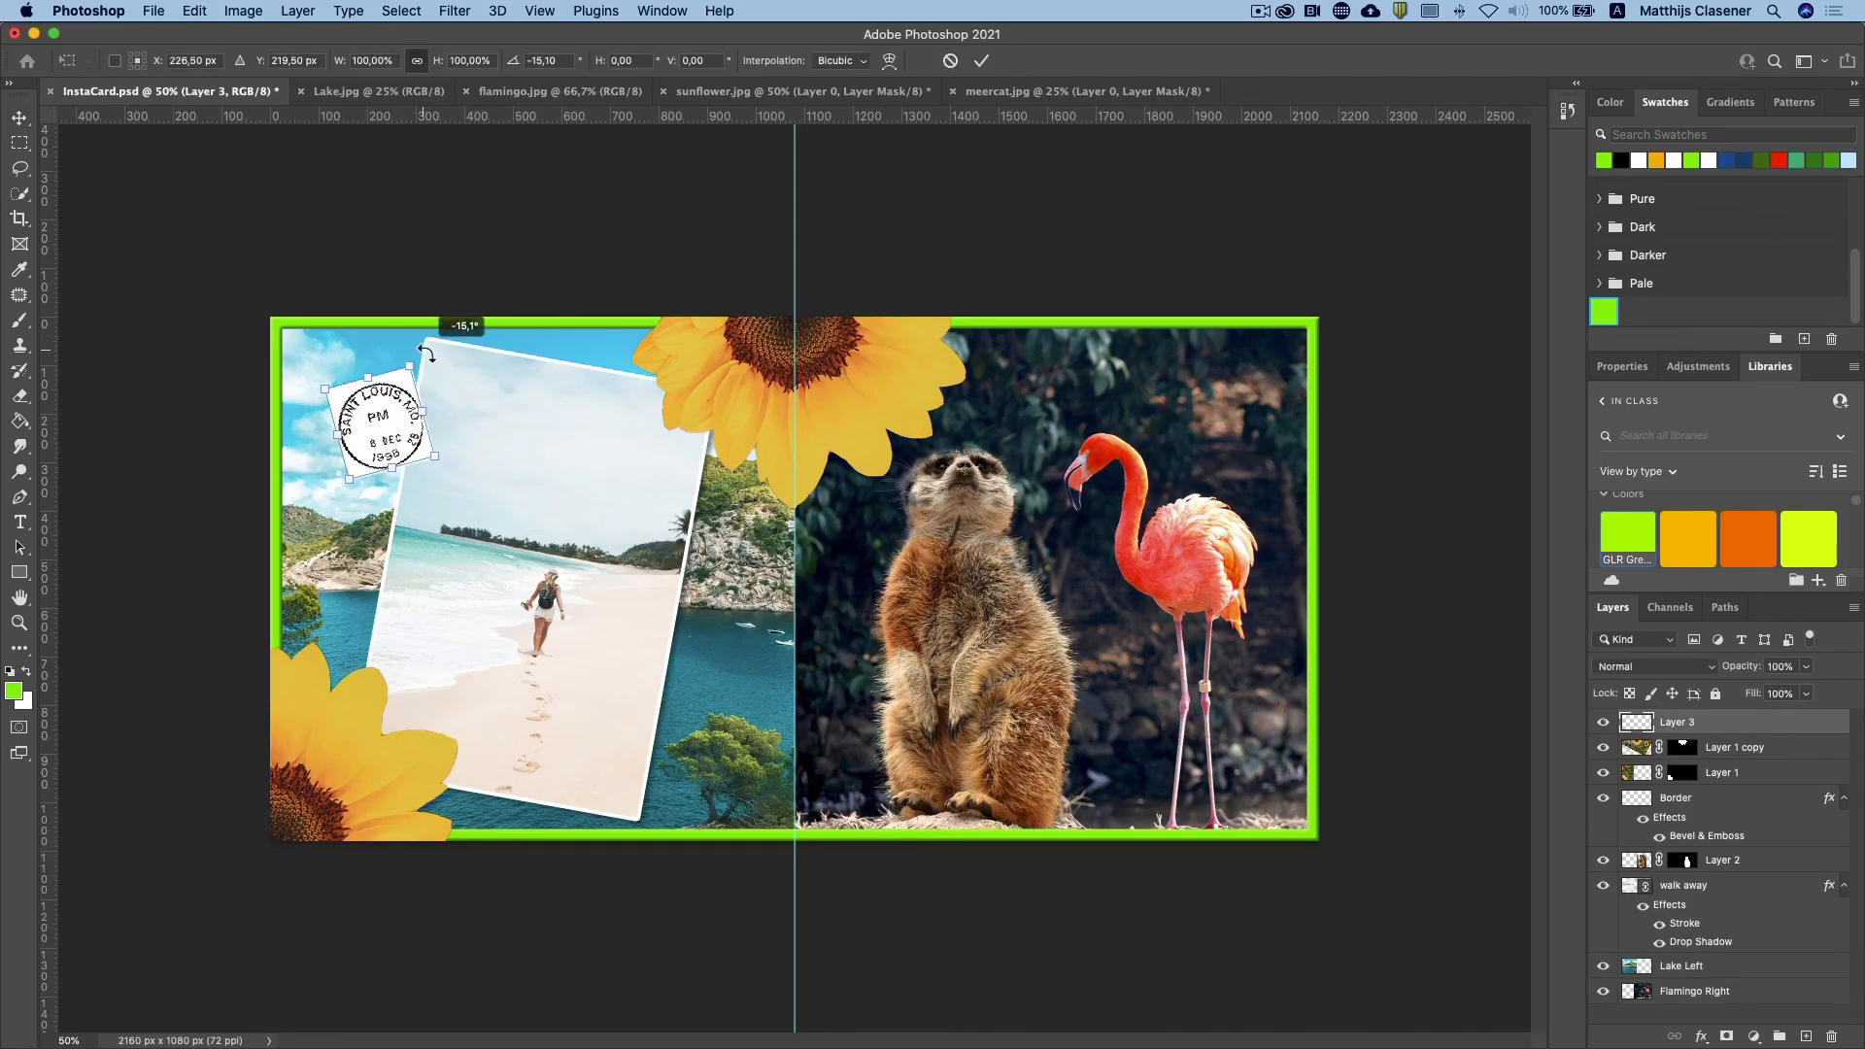
{"action": "left_click_drag", "start_coordinate": [473, 480], "coordinate": [395, 439]}
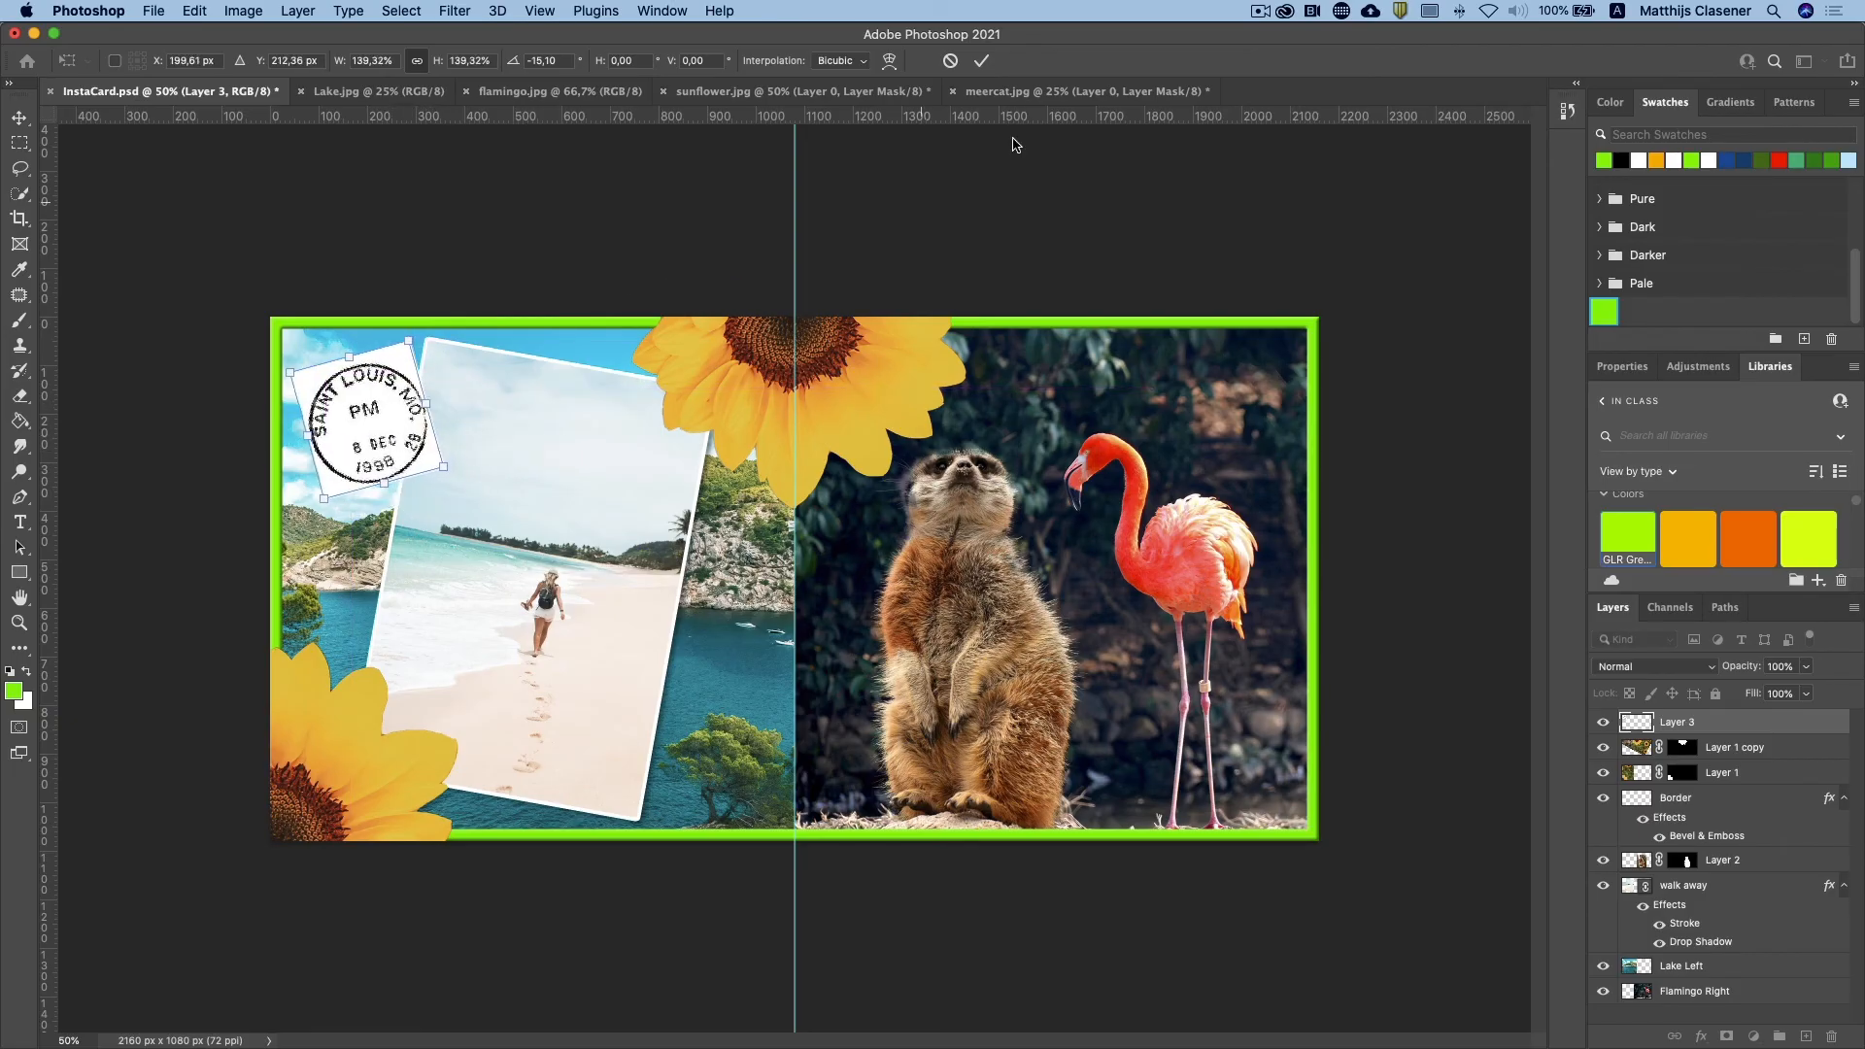
{"action": "left_click", "coordinate": [981, 60]}
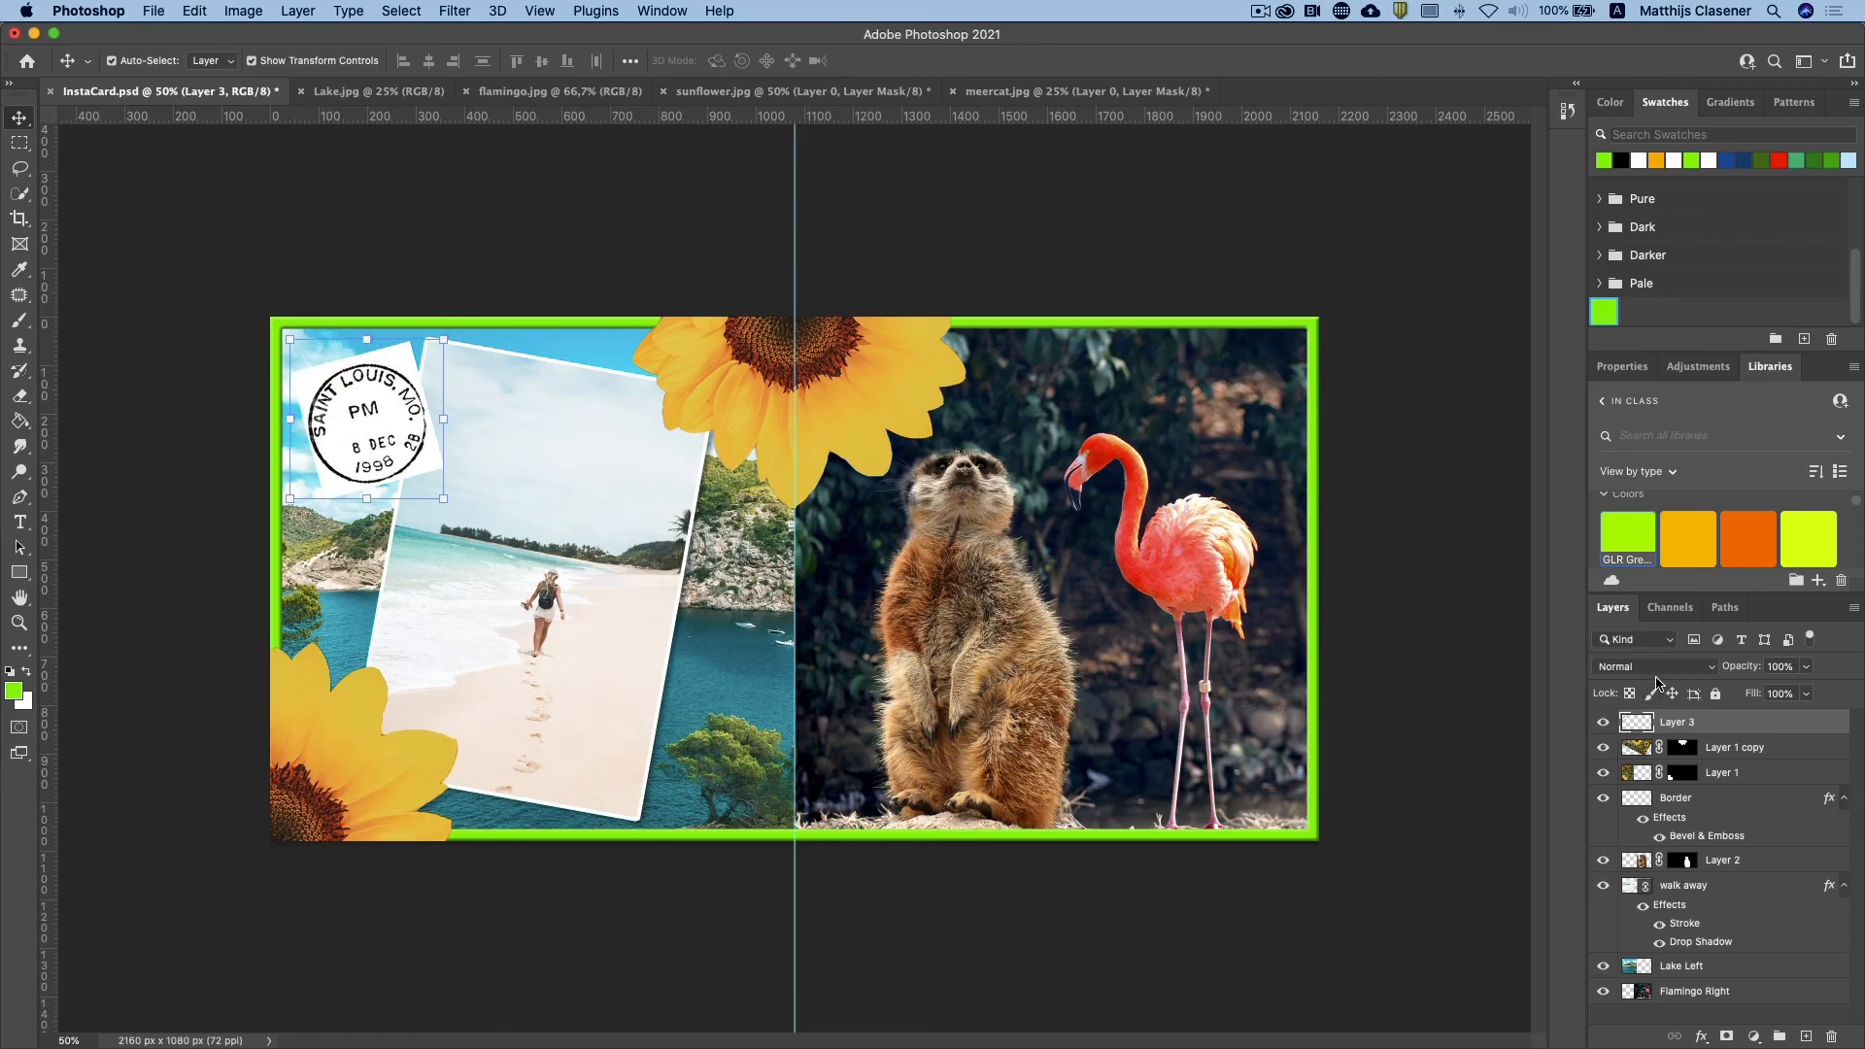
Step: Set the stamp layer's blend mode to Darker Color, enlarge it to about 114%, and nudge it closer to the card's upper-left corner
{"action": "left_click", "coordinate": [1711, 672]}
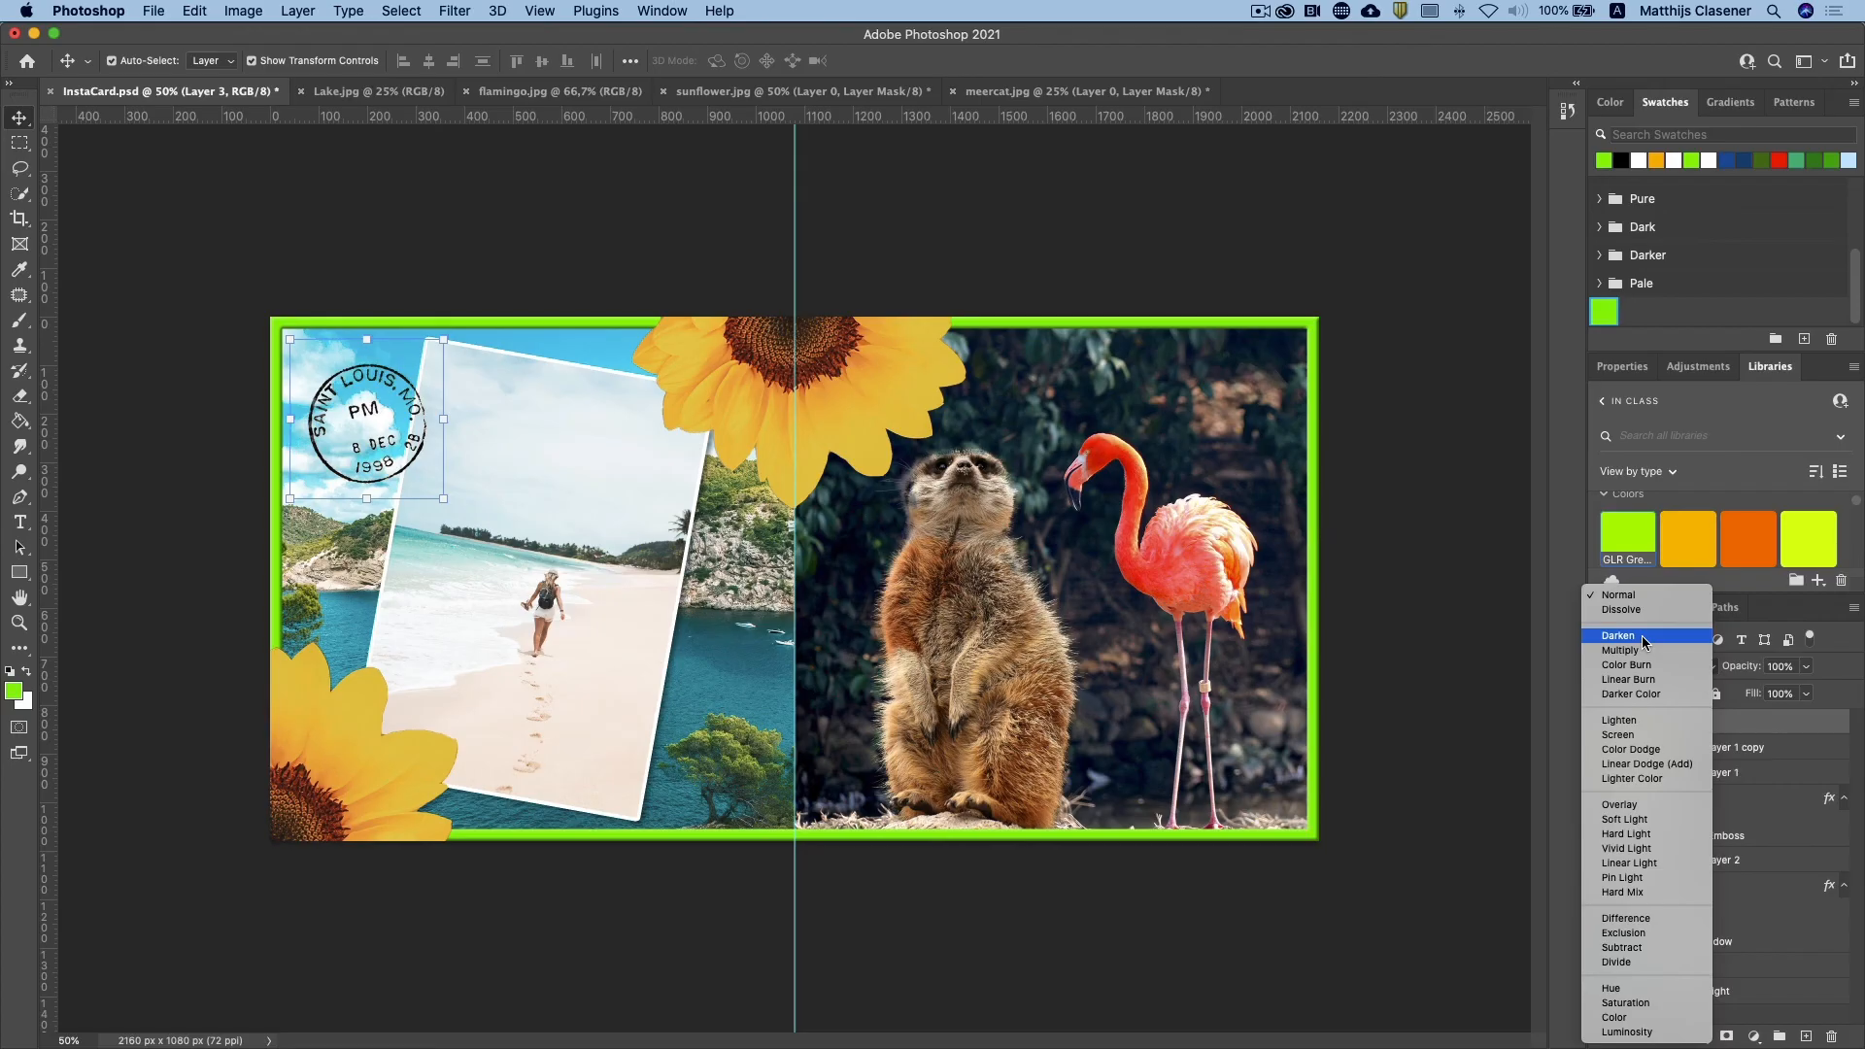
{"action": "left_click", "coordinate": [1649, 693]}
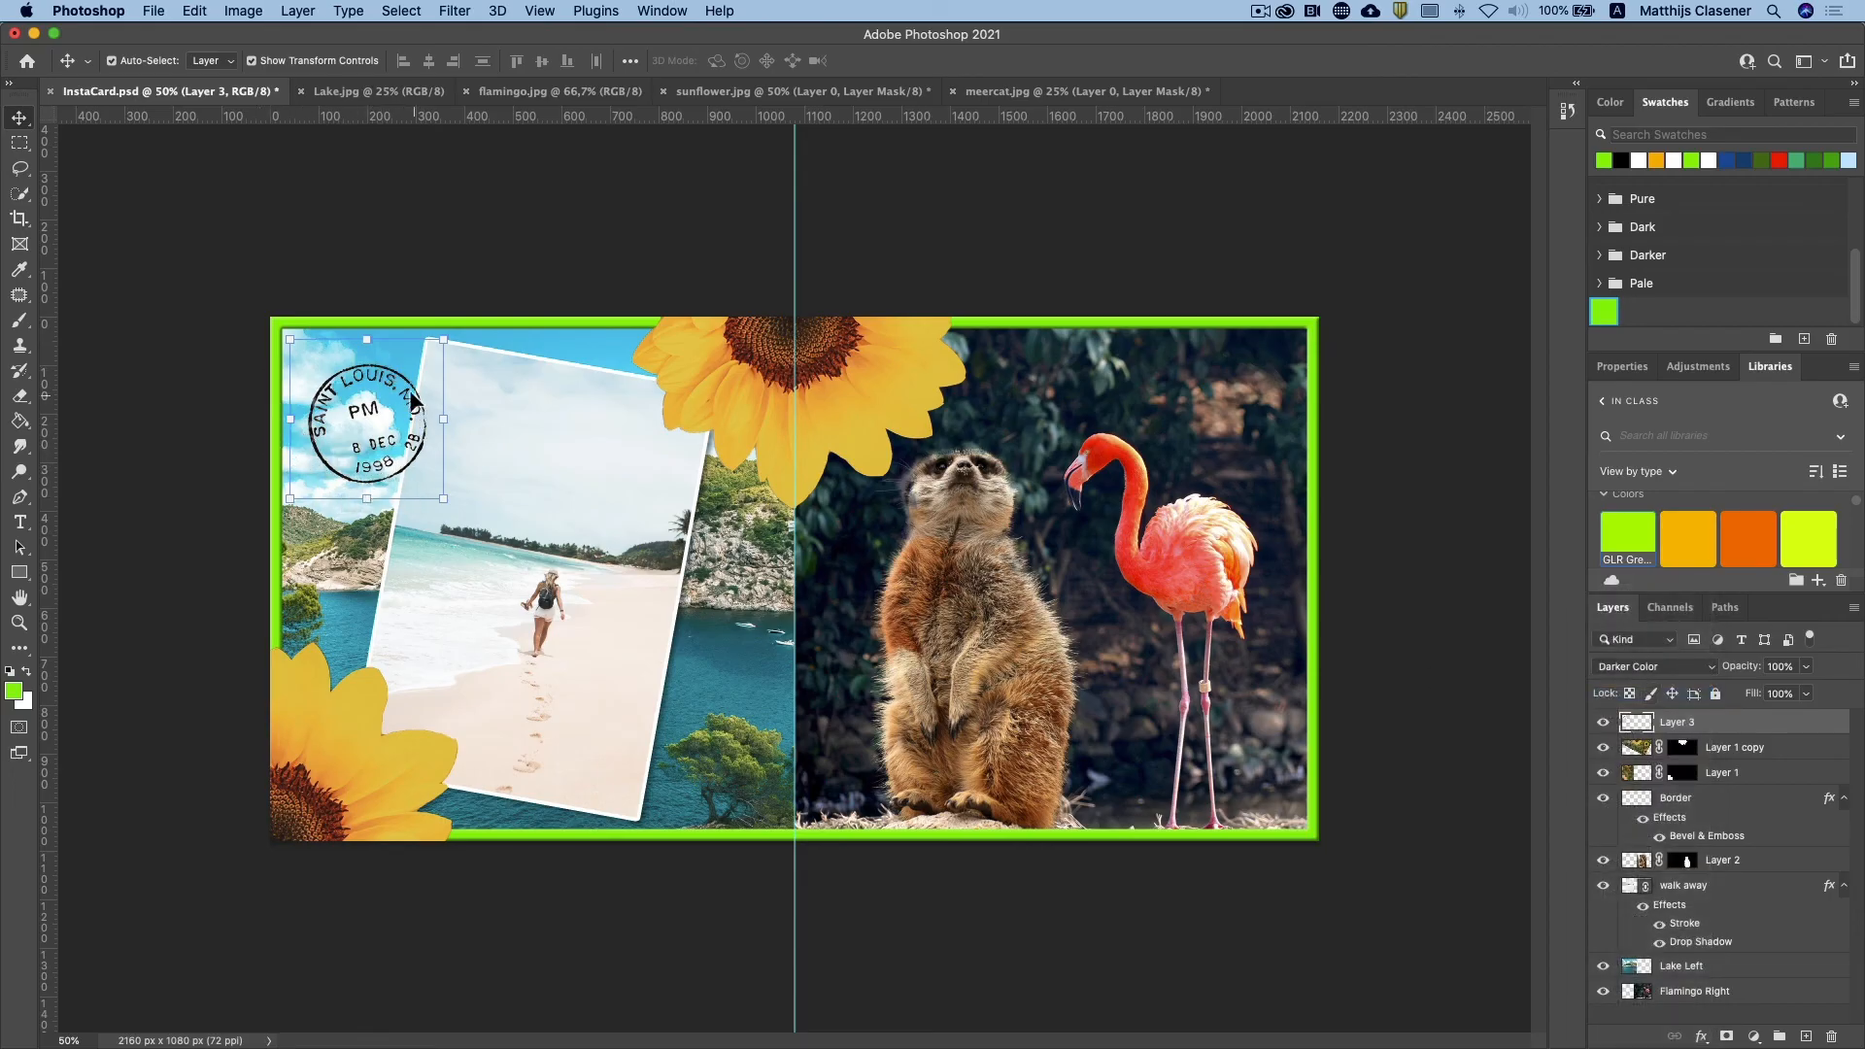
{"action": "left_click_drag", "start_coordinate": [443, 498], "coordinate": [467, 527]}
{"action": "left_click_drag", "start_coordinate": [391, 431], "coordinate": [384, 408]}
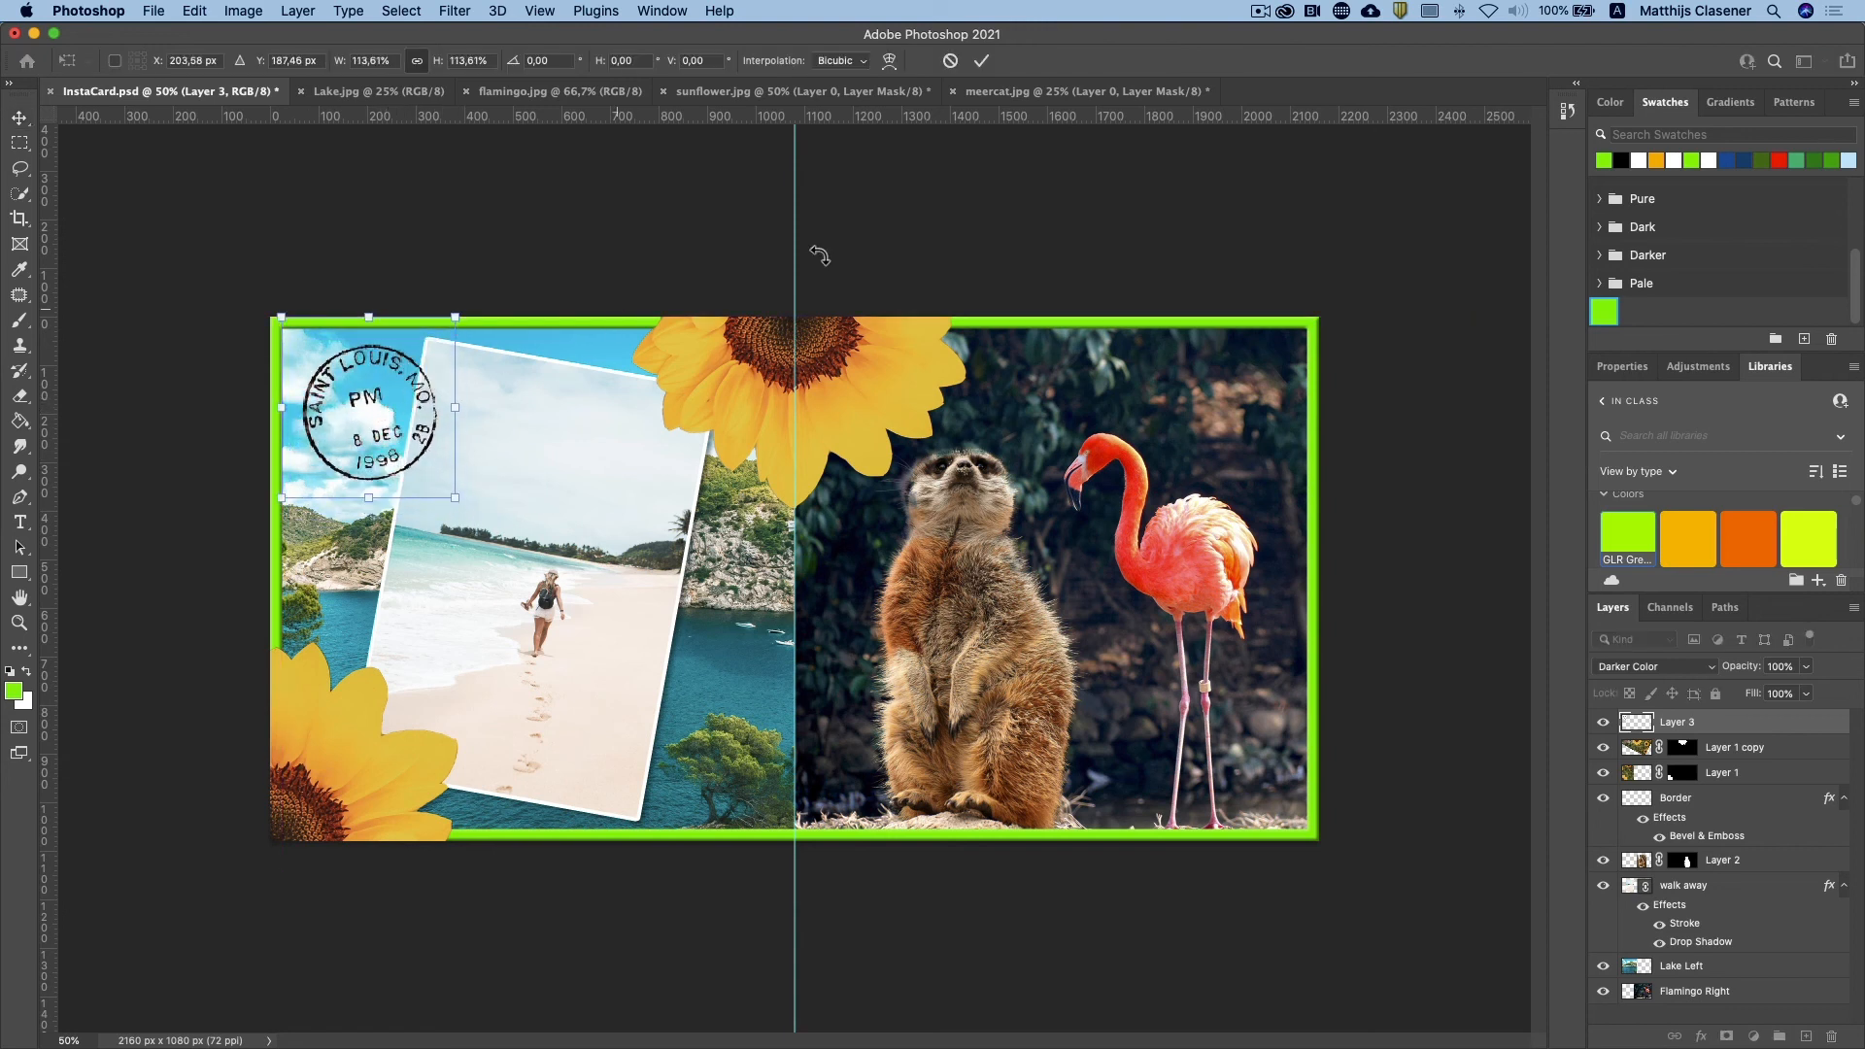
{"action": "left_click", "coordinate": [981, 60]}
{"action": "left_click", "coordinate": [571, 212]}
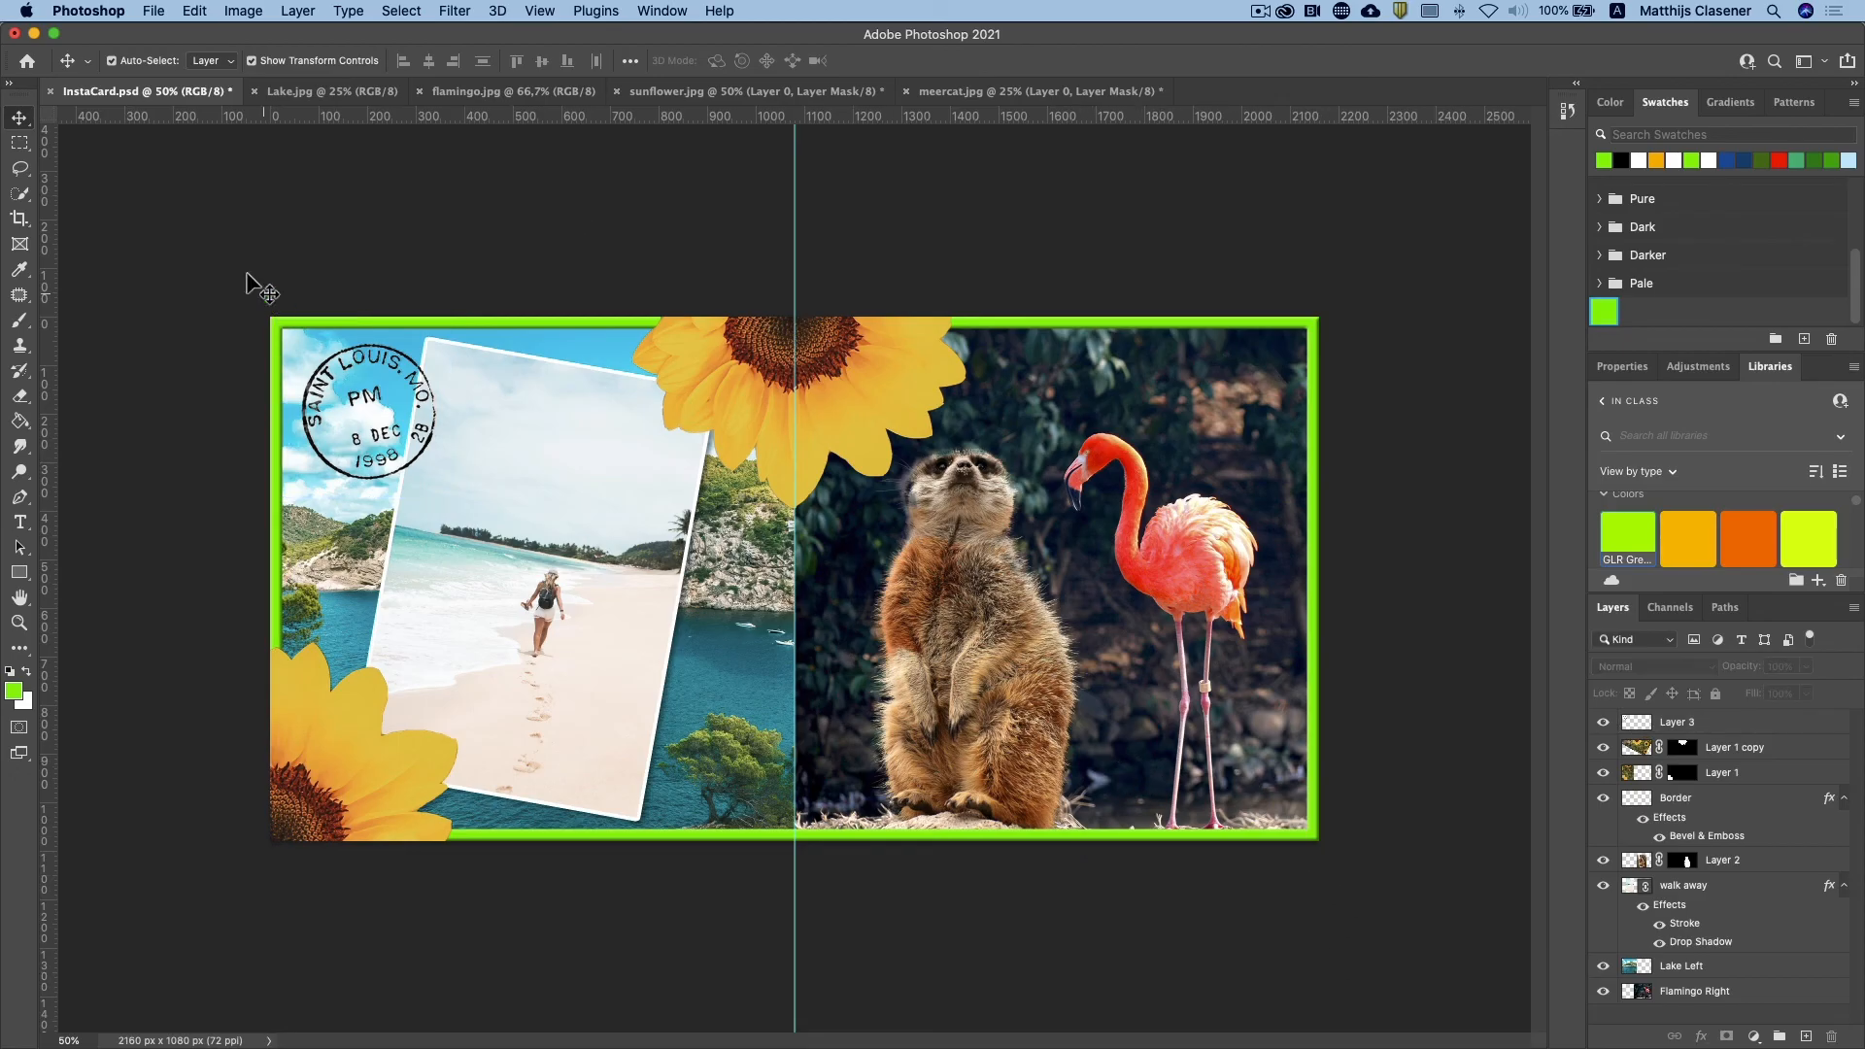
Step: Open logo.jpg from the Project 1B folder and copy the whole image into InstaCard.psd
{"action": "left_click", "coordinate": [154, 11]}
{"action": "left_click", "coordinate": [167, 53]}
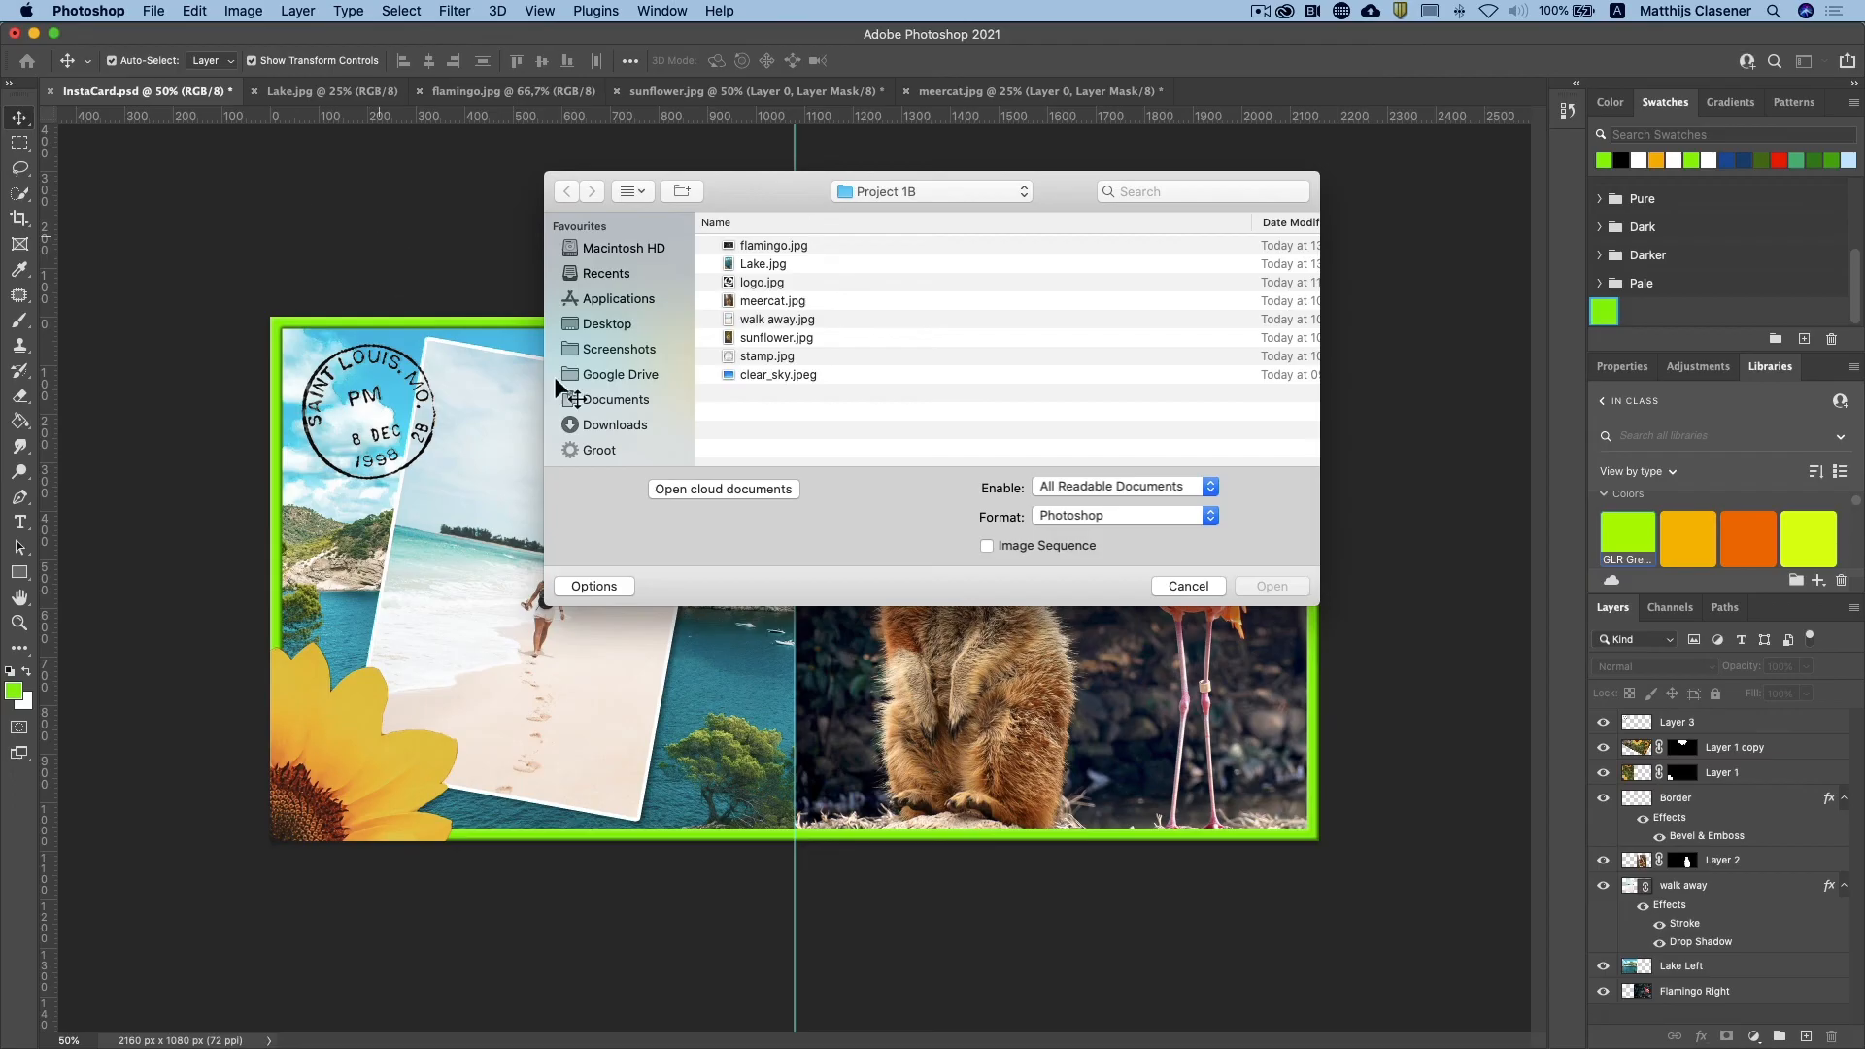
{"action": "double_click", "coordinate": [766, 284]}
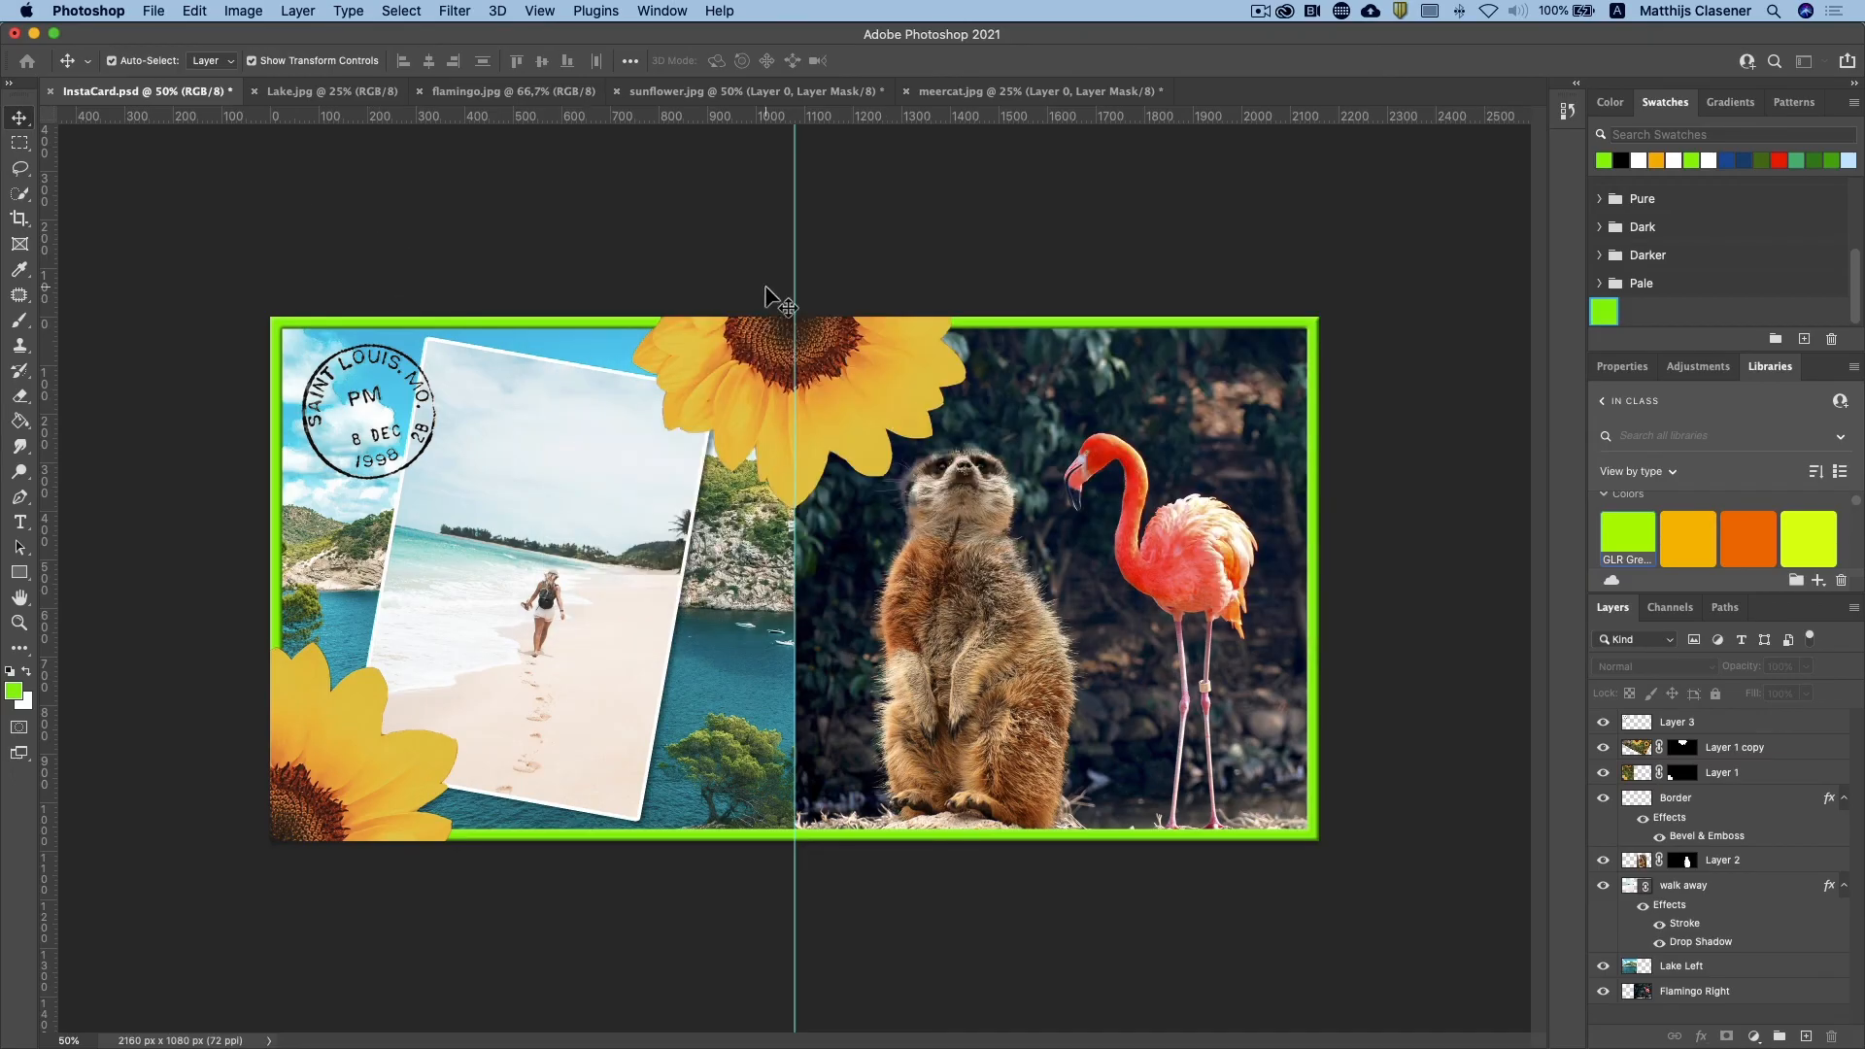
{"action": "key", "text": "super+a"}
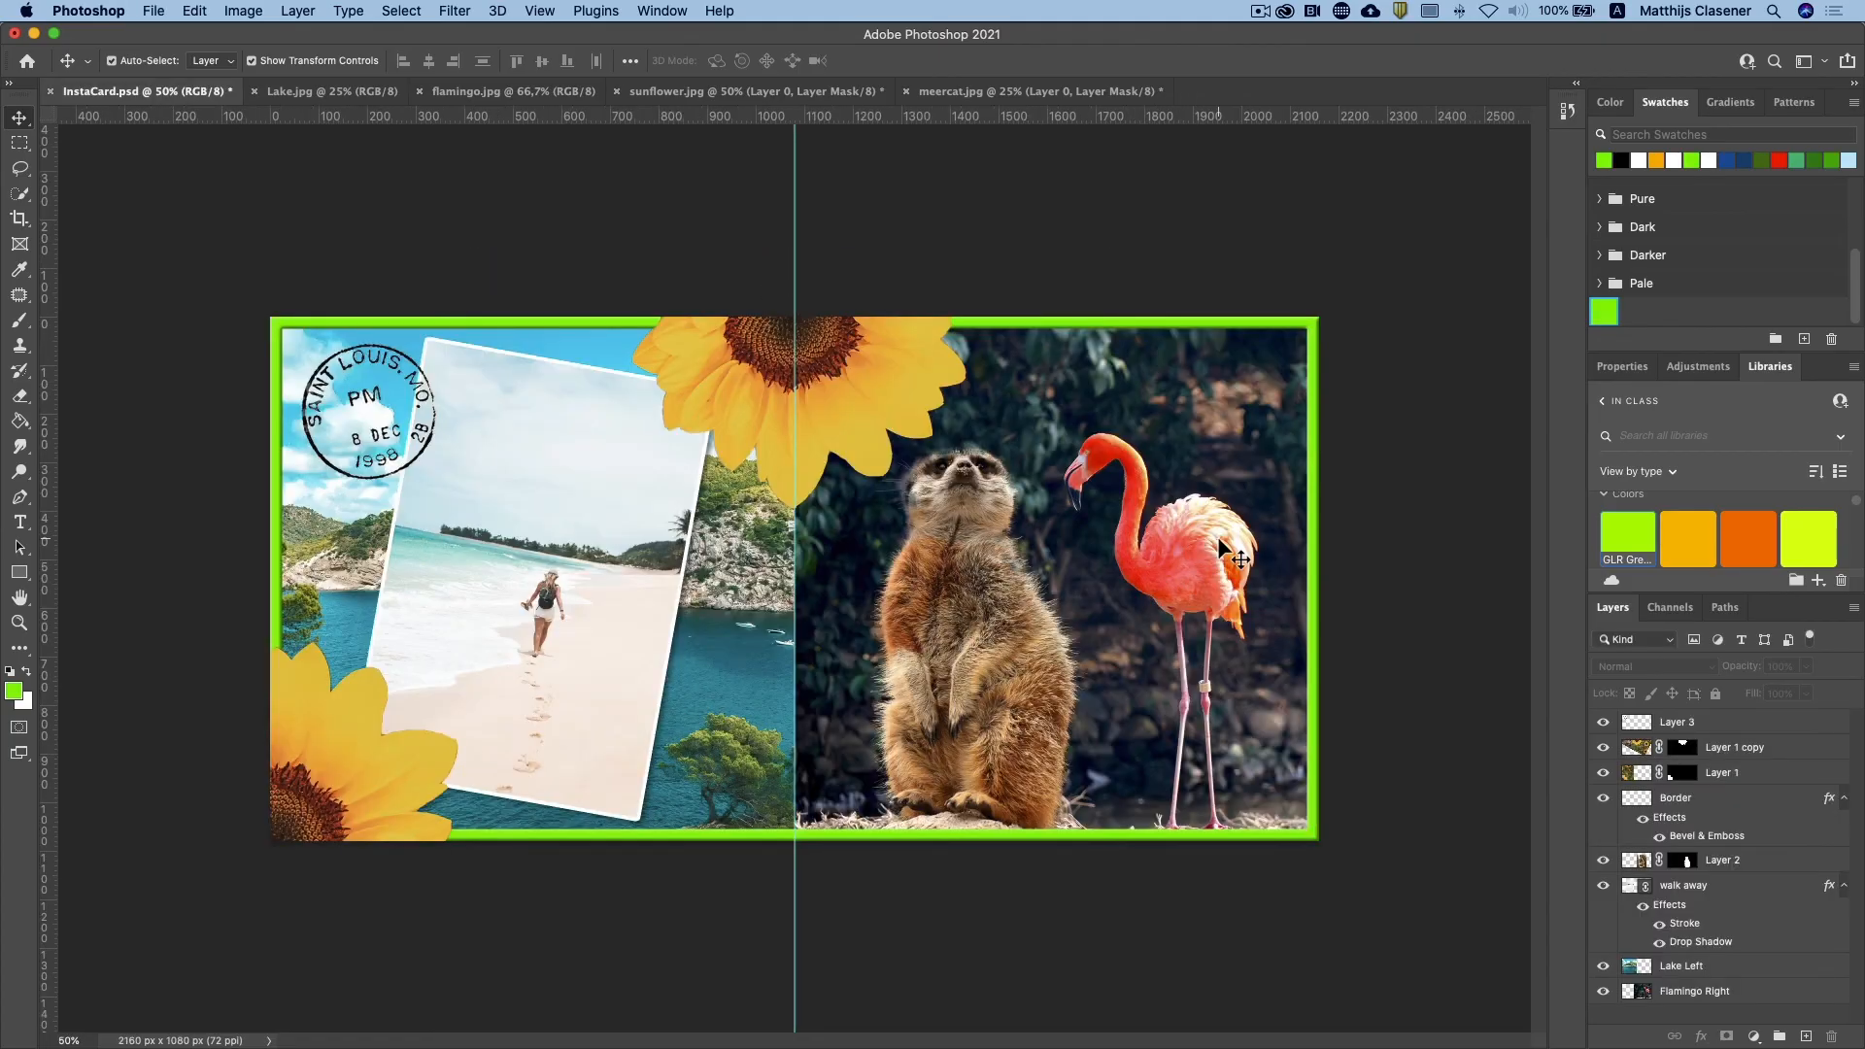
{"action": "key", "text": "super+v"}
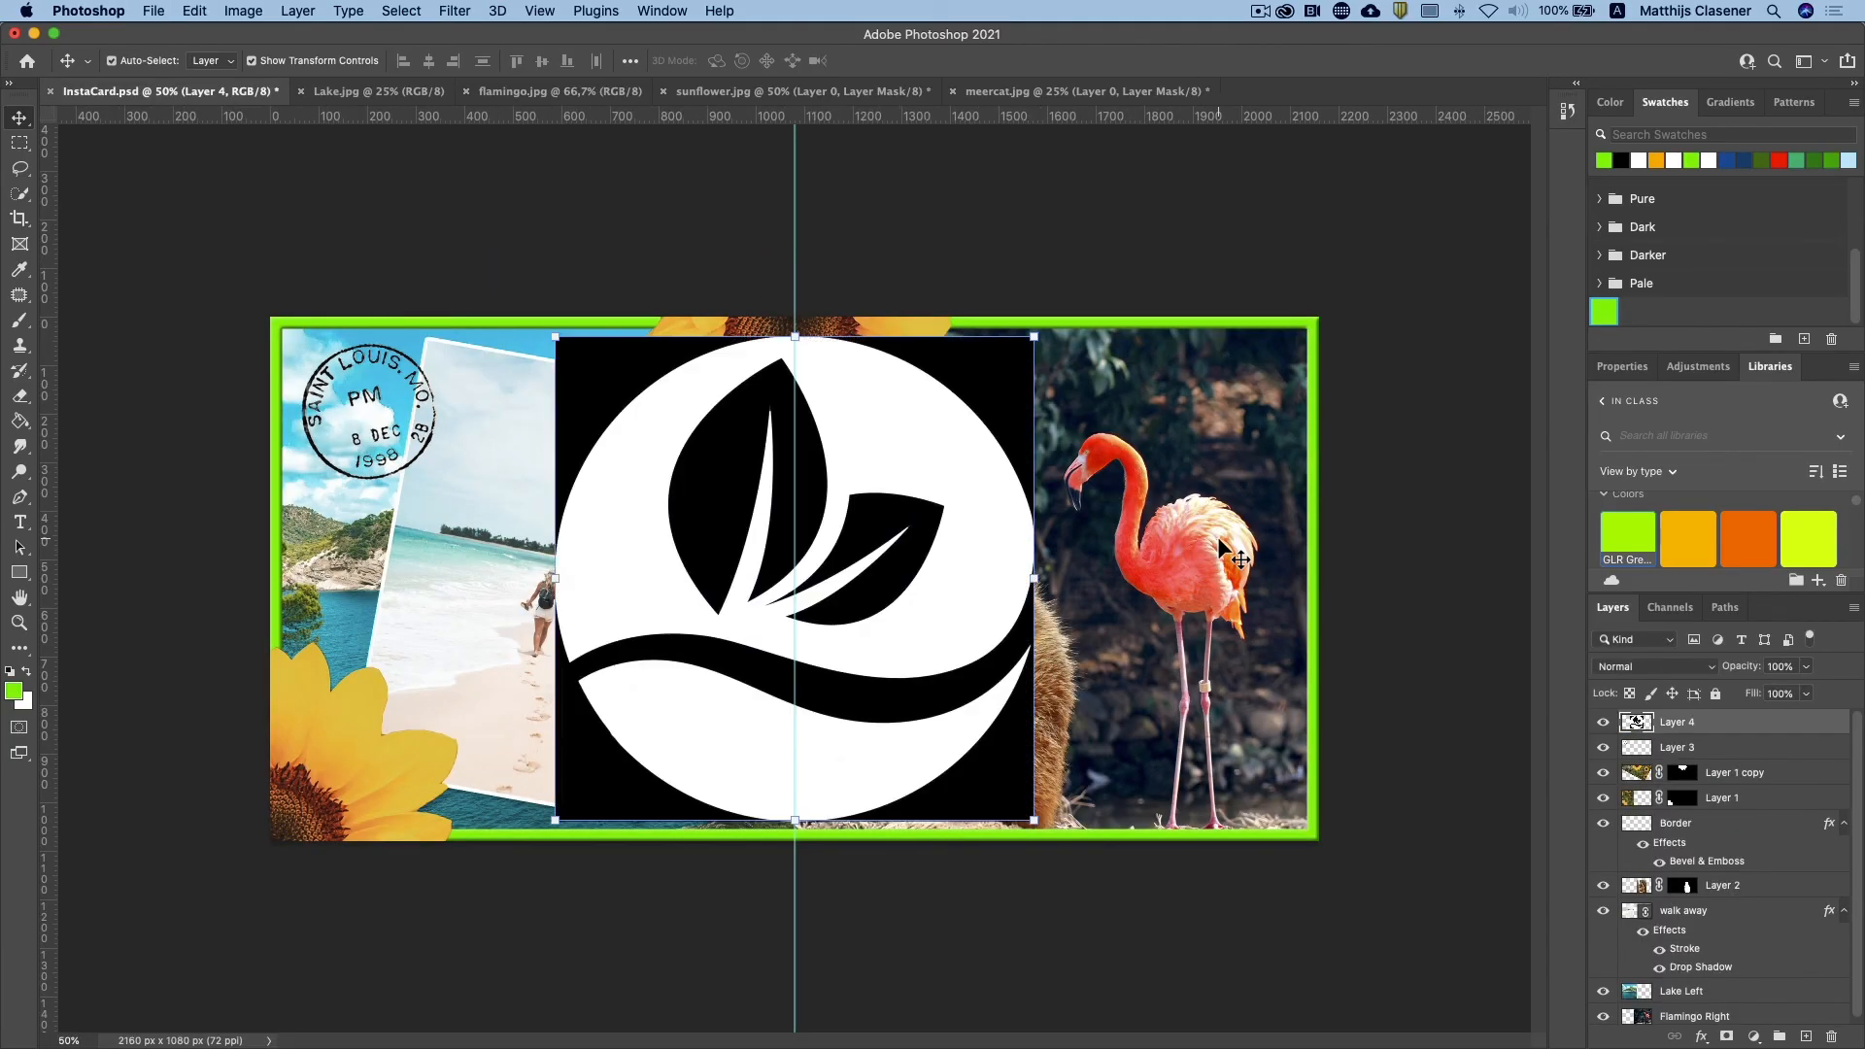
Step: Scale the logo down to a small badge and place it in the card's lower-right corner inside the border
{"action": "left_click_drag", "start_coordinate": [555, 338], "coordinate": [940, 727]}
{"action": "left_click_drag", "start_coordinate": [999, 785], "coordinate": [1257, 781]}
{"action": "key", "text": "Return"}
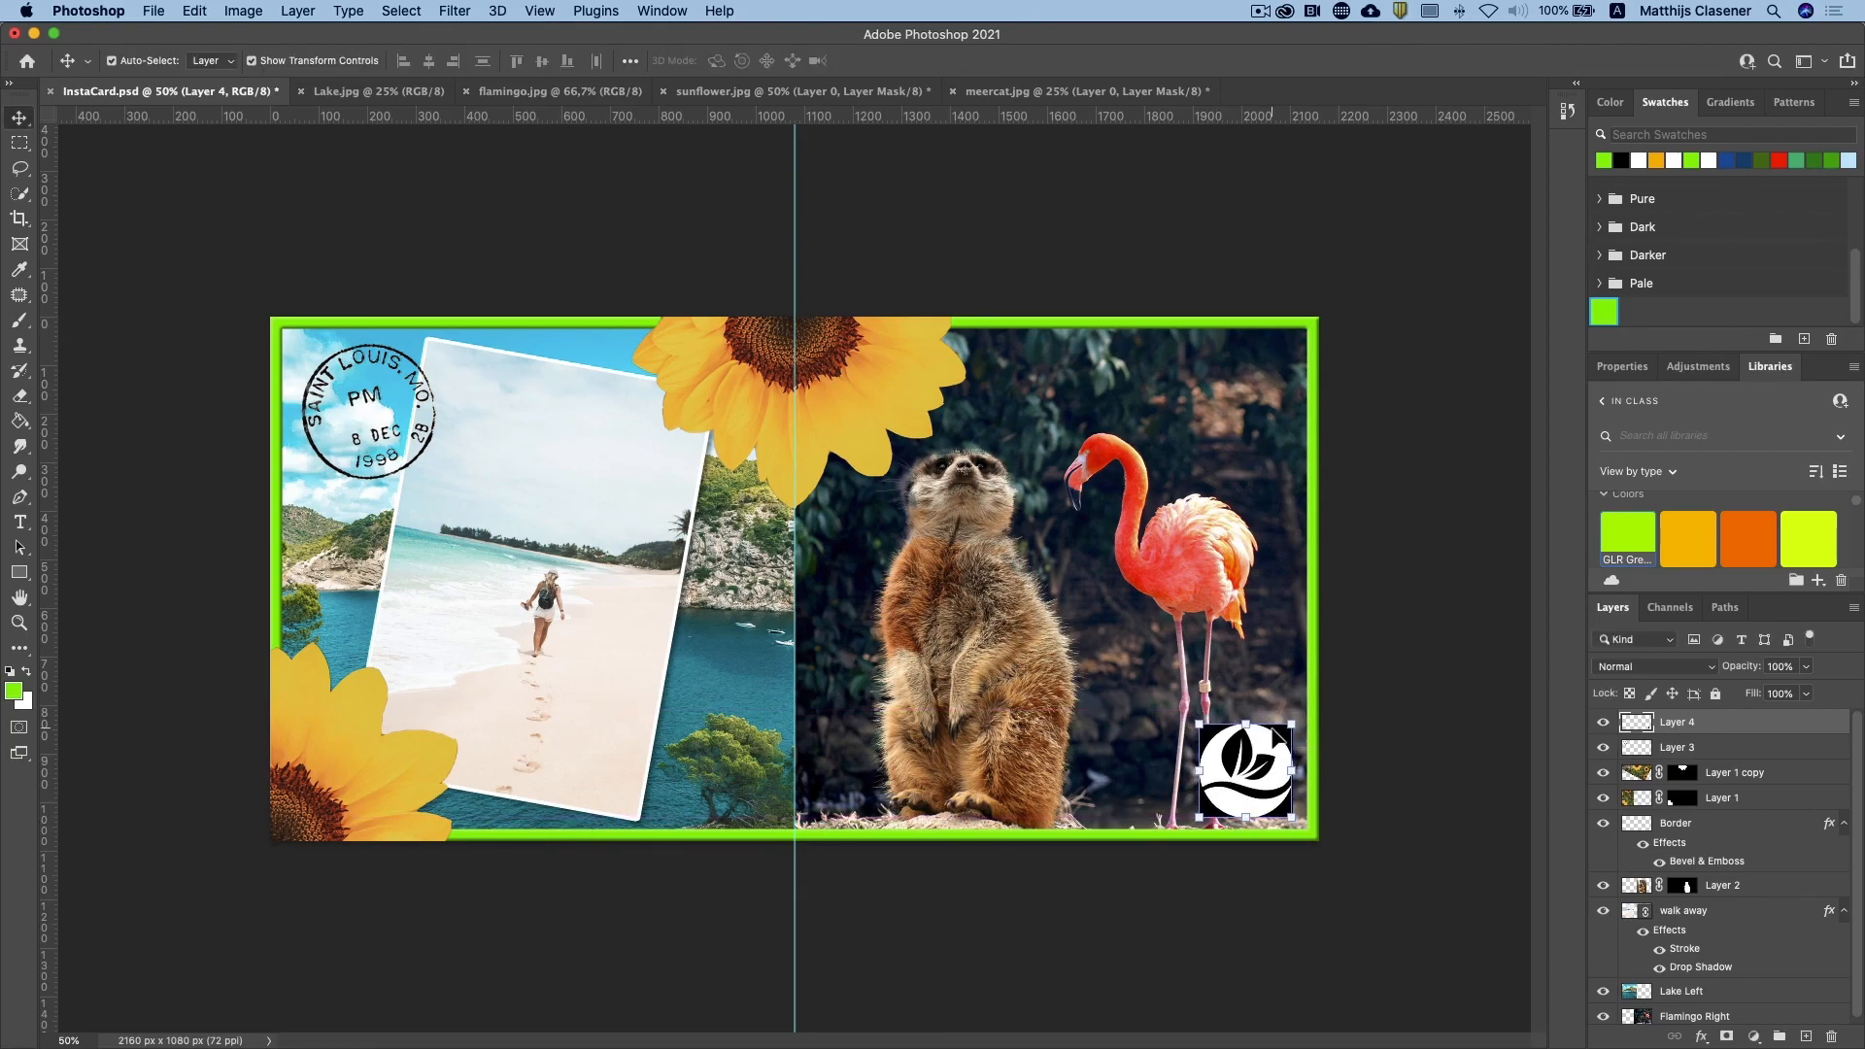
Step: Set the logo layer's blend mode to Lighten and add a Drop Shadow layer style to it
{"action": "left_click", "coordinate": [1666, 668]}
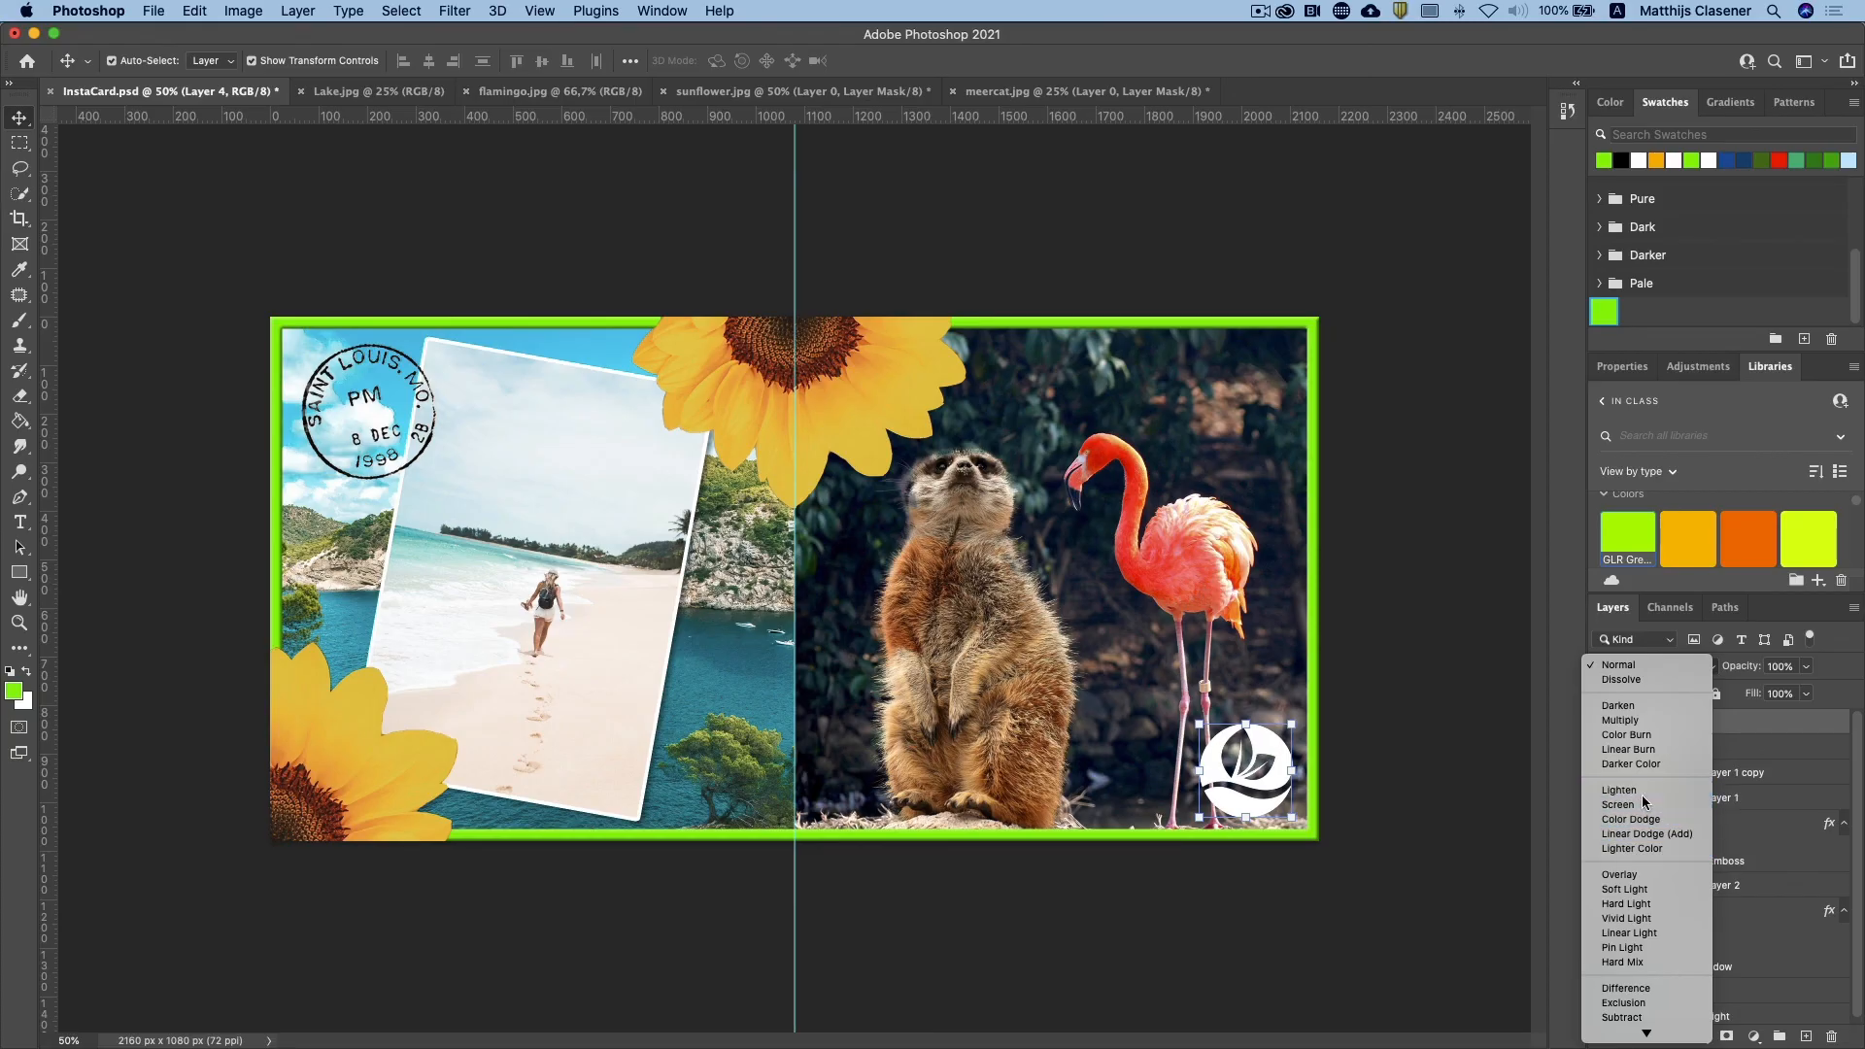
{"action": "left_click", "coordinate": [1641, 791]}
{"action": "left_click", "coordinate": [1389, 730]}
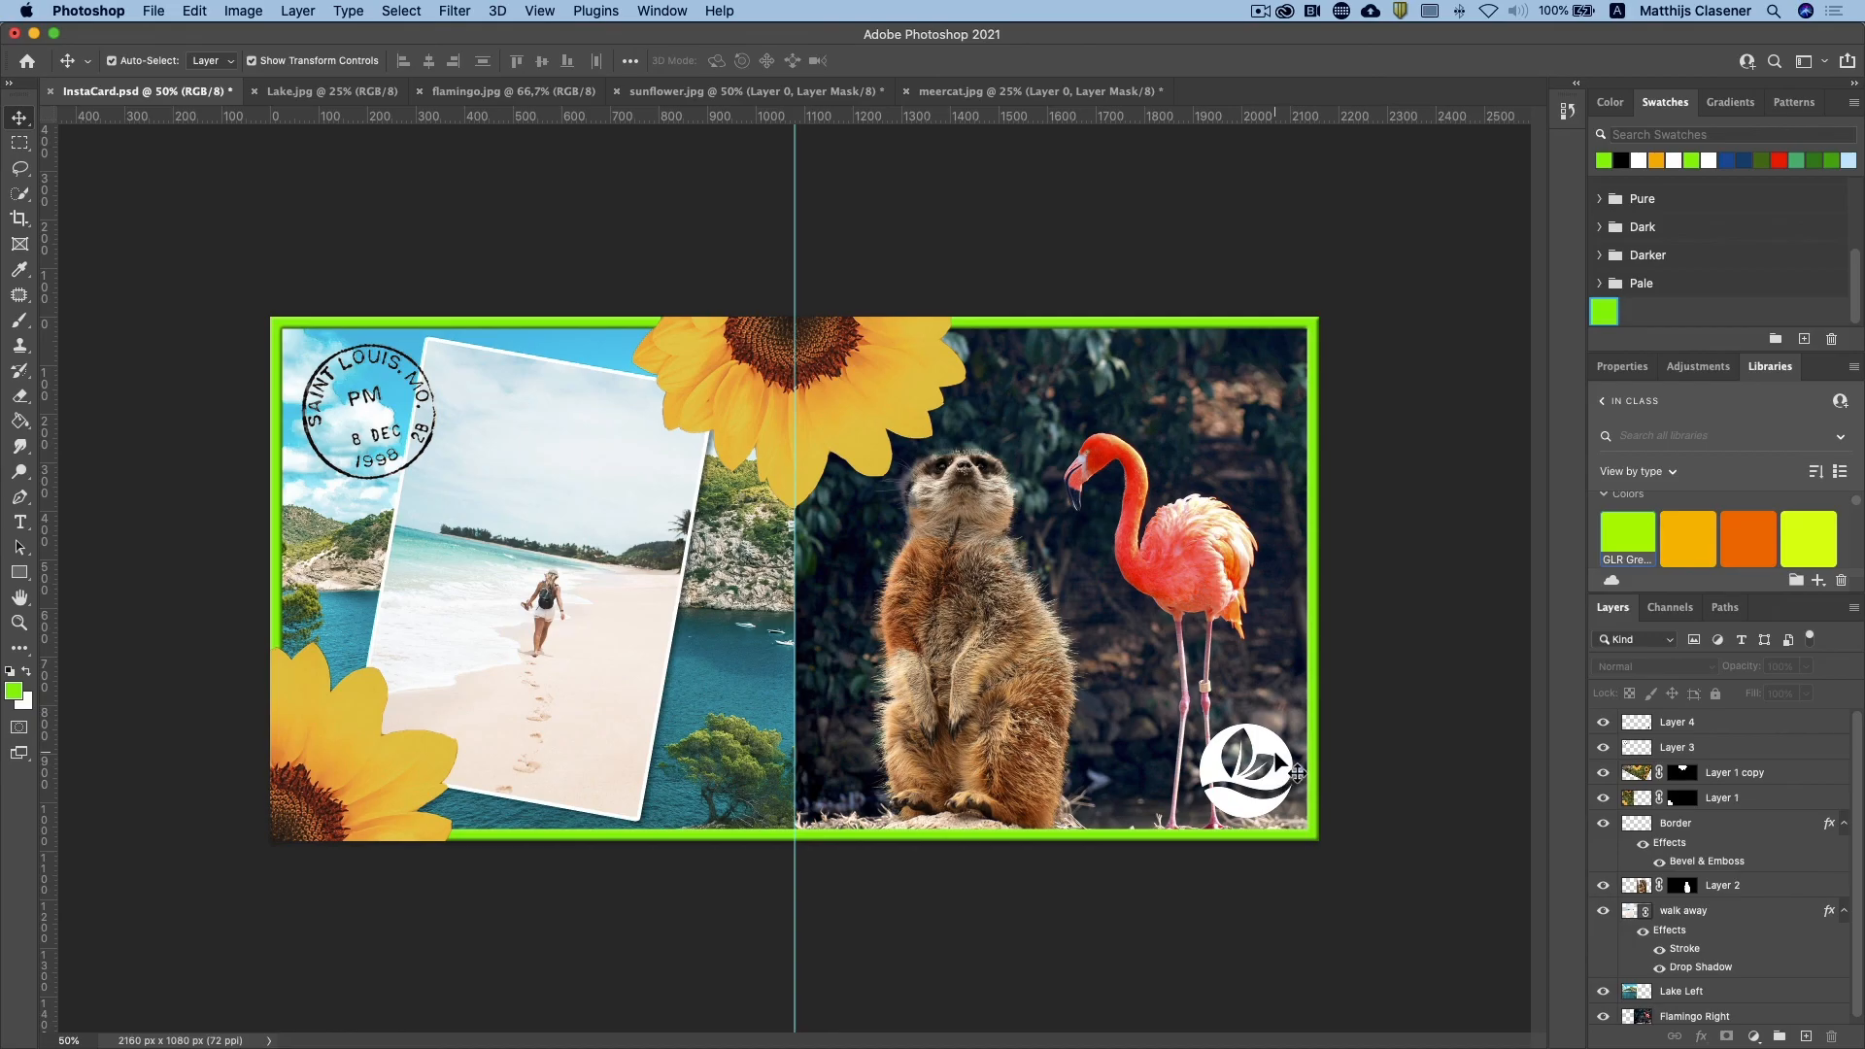
{"action": "double_click", "coordinate": [1848, 730]}
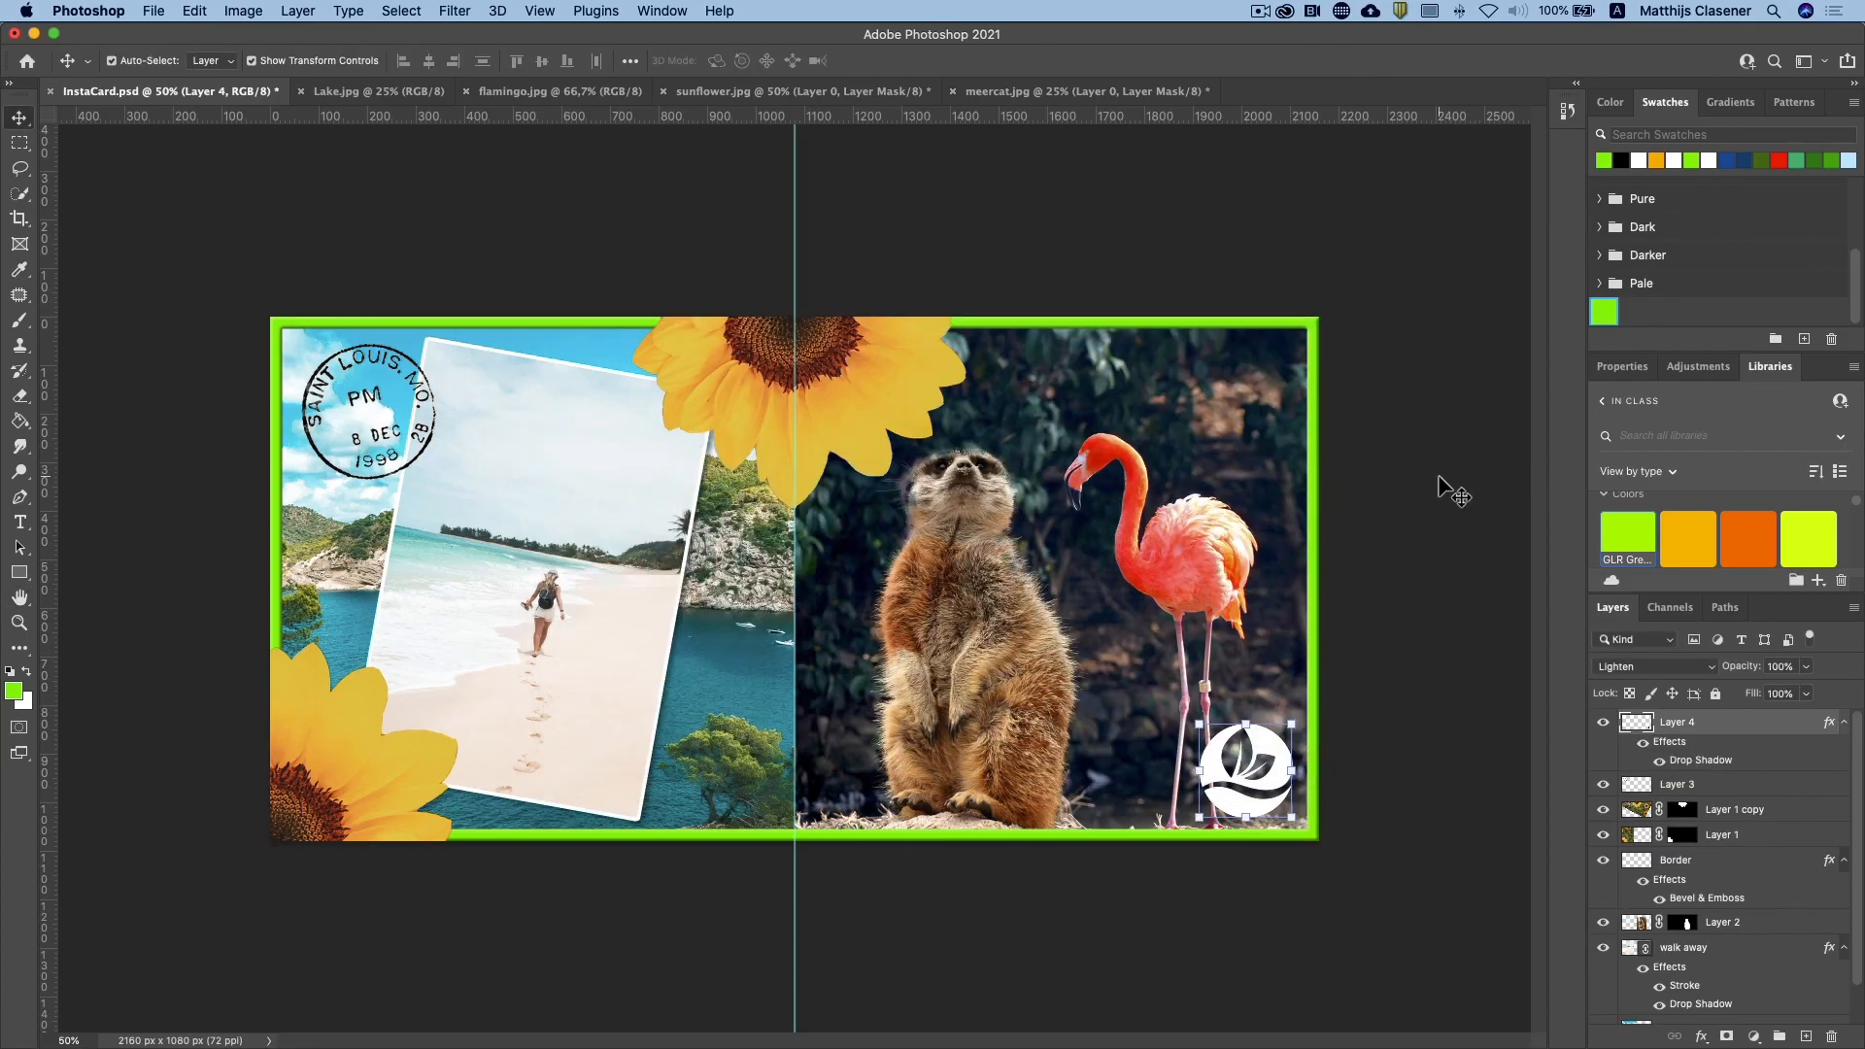
{"action": "left_click", "coordinate": [1413, 515]}
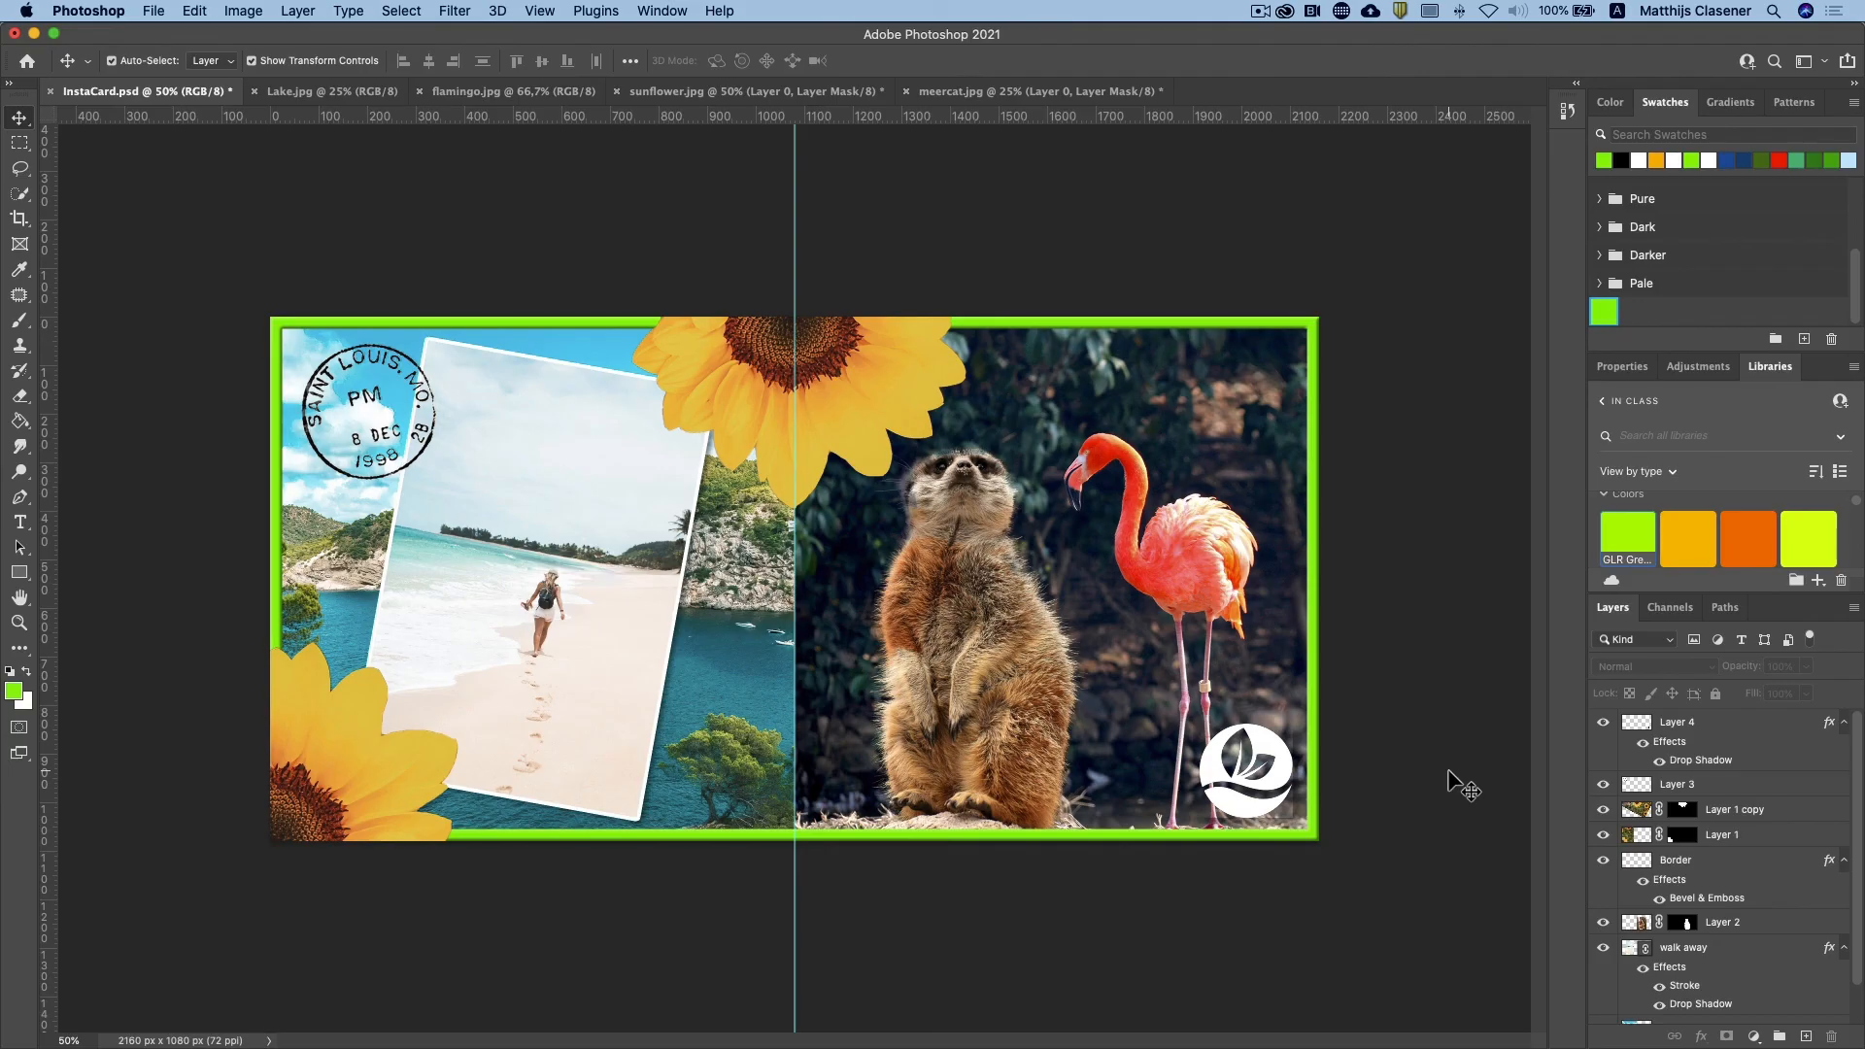
Step: Save the card as InstaCard1.psd and save a JPEG copy, InstaCard1.jpg, in the Project 1B folder at Maximum quality 12
{"action": "key", "text": "super"}
{"action": "key", "text": "Return"}
{"action": "left_click", "coordinate": [154, 10]}
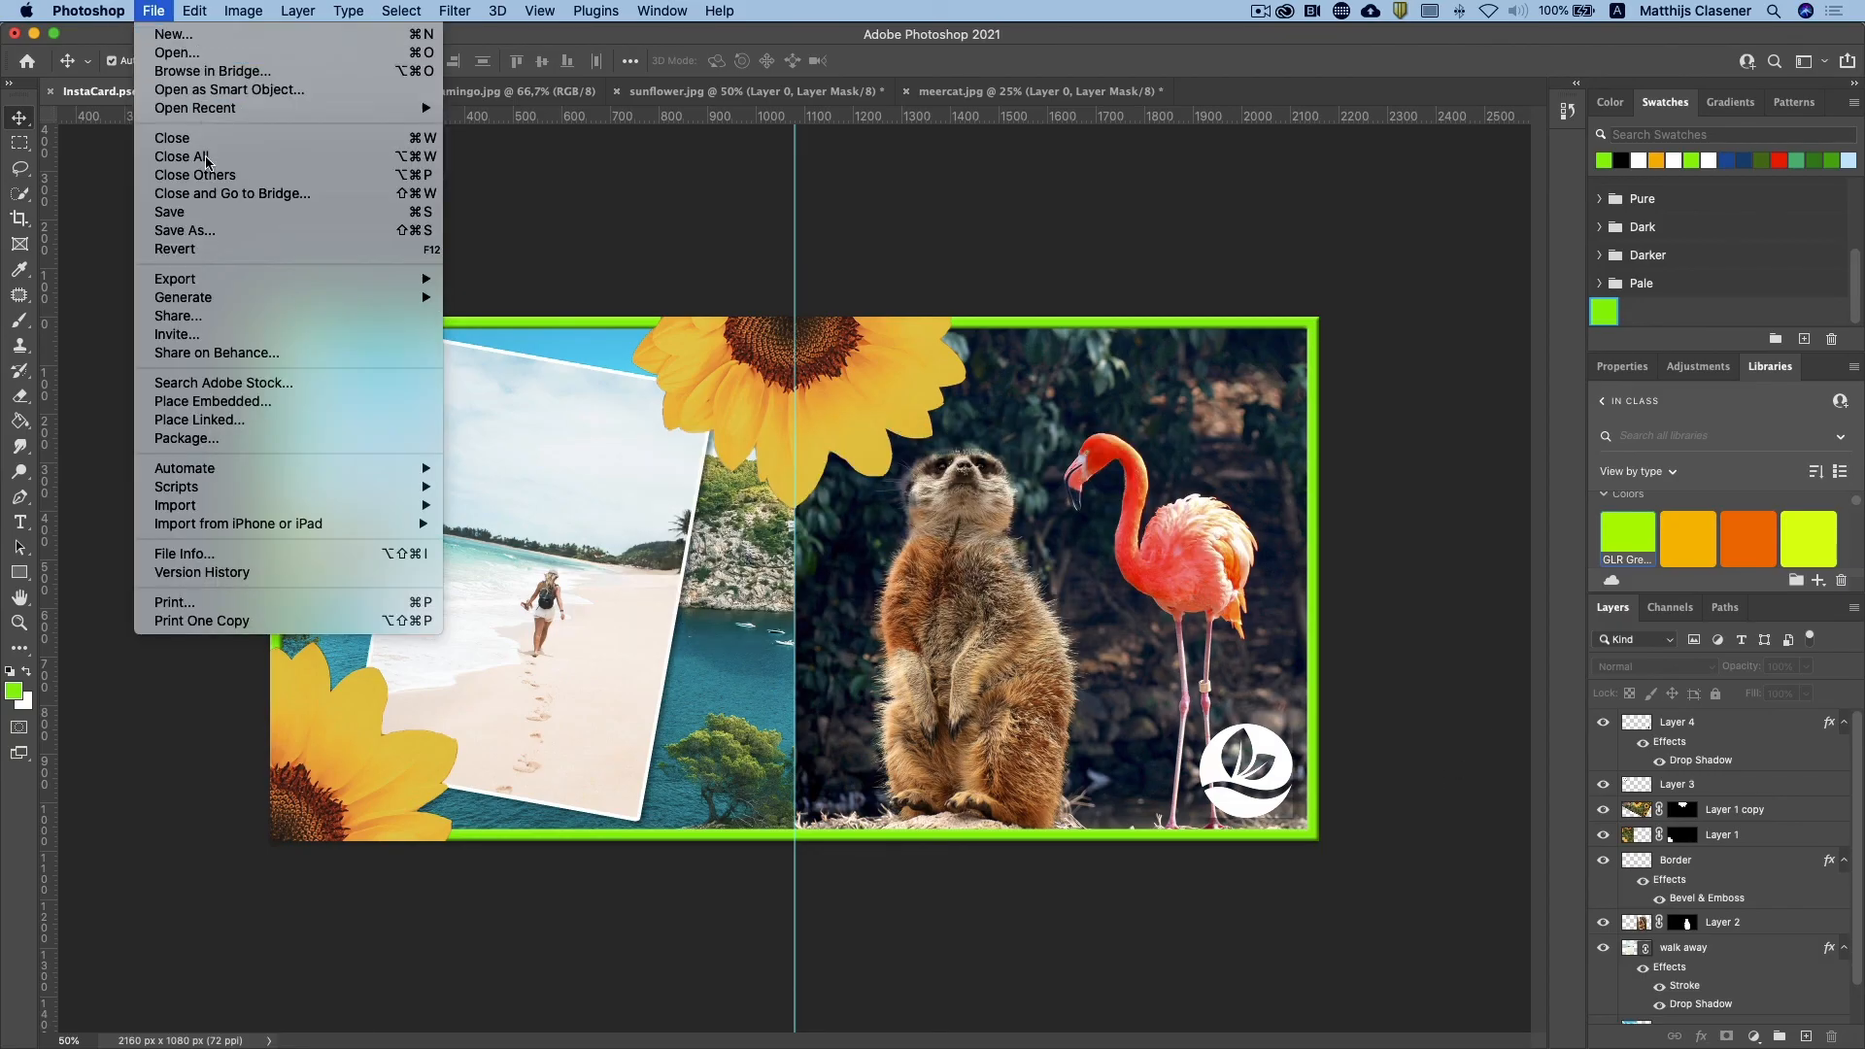
{"action": "left_click", "coordinate": [220, 233]}
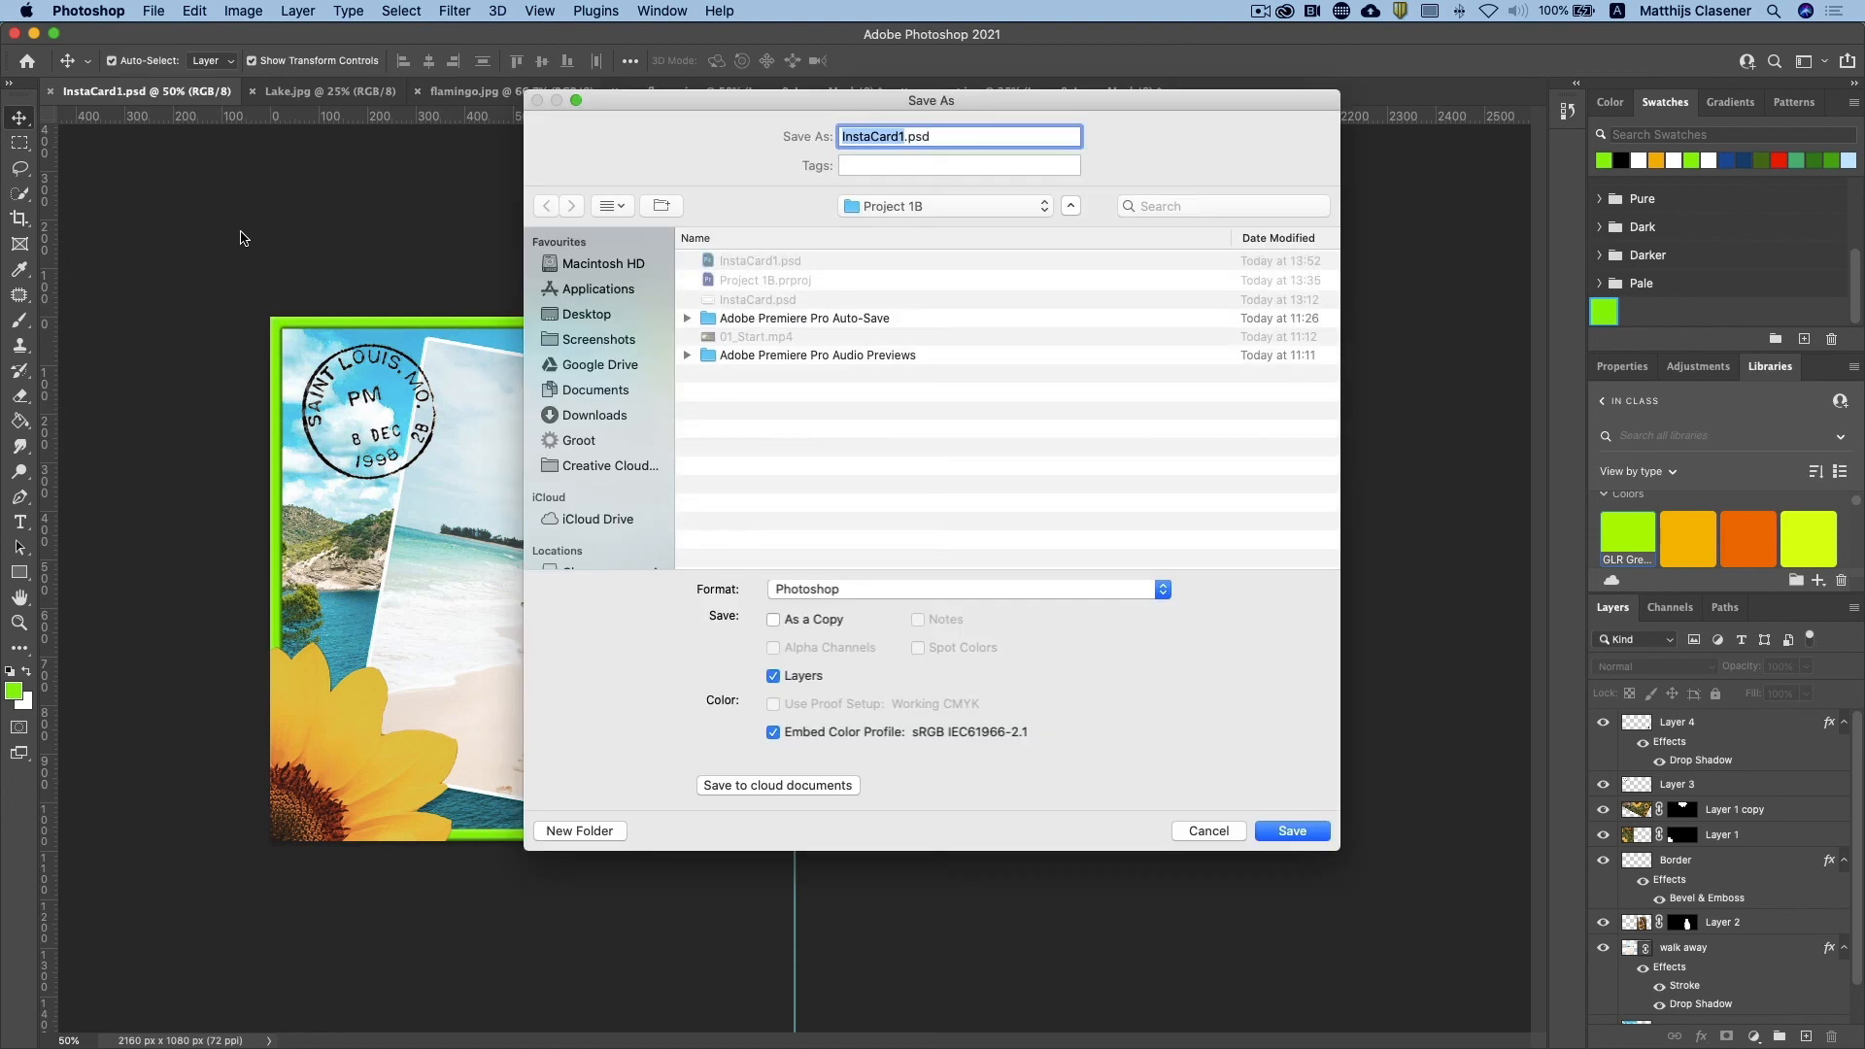
{"action": "left_click", "coordinate": [882, 588]}
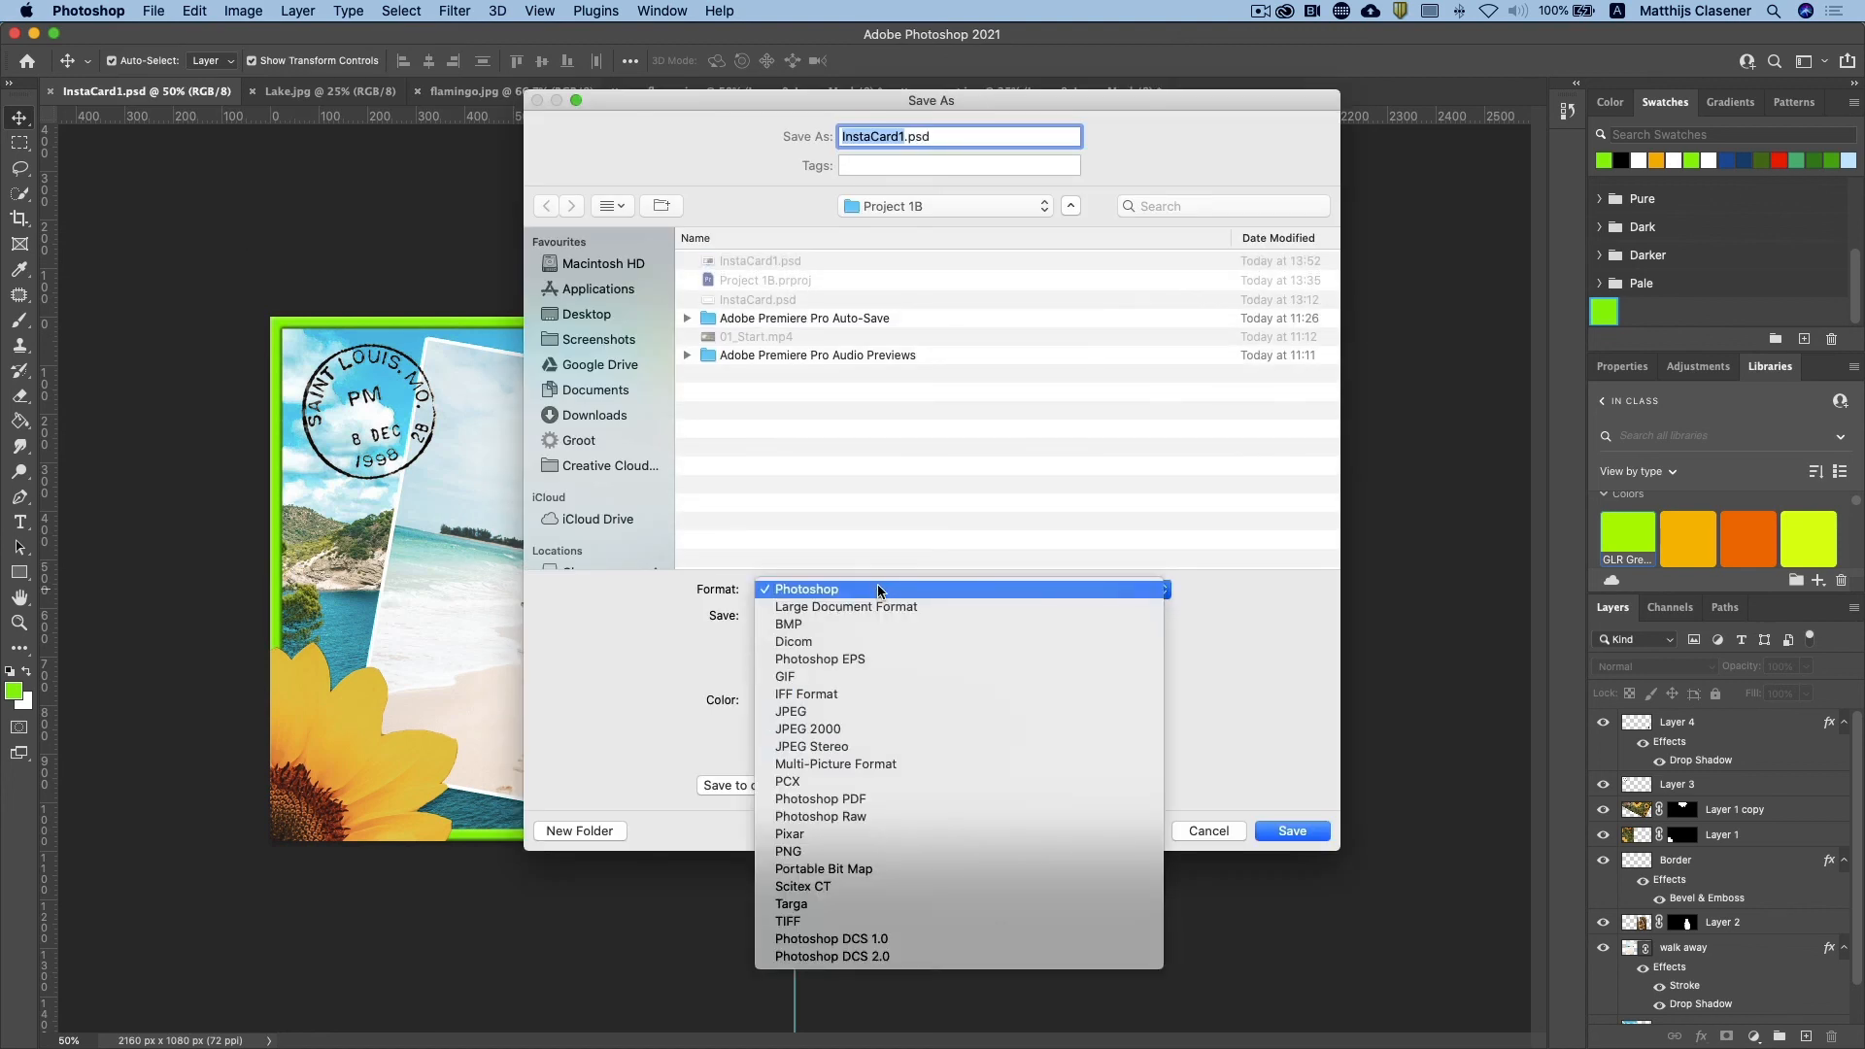
{"action": "left_click", "coordinate": [877, 711]}
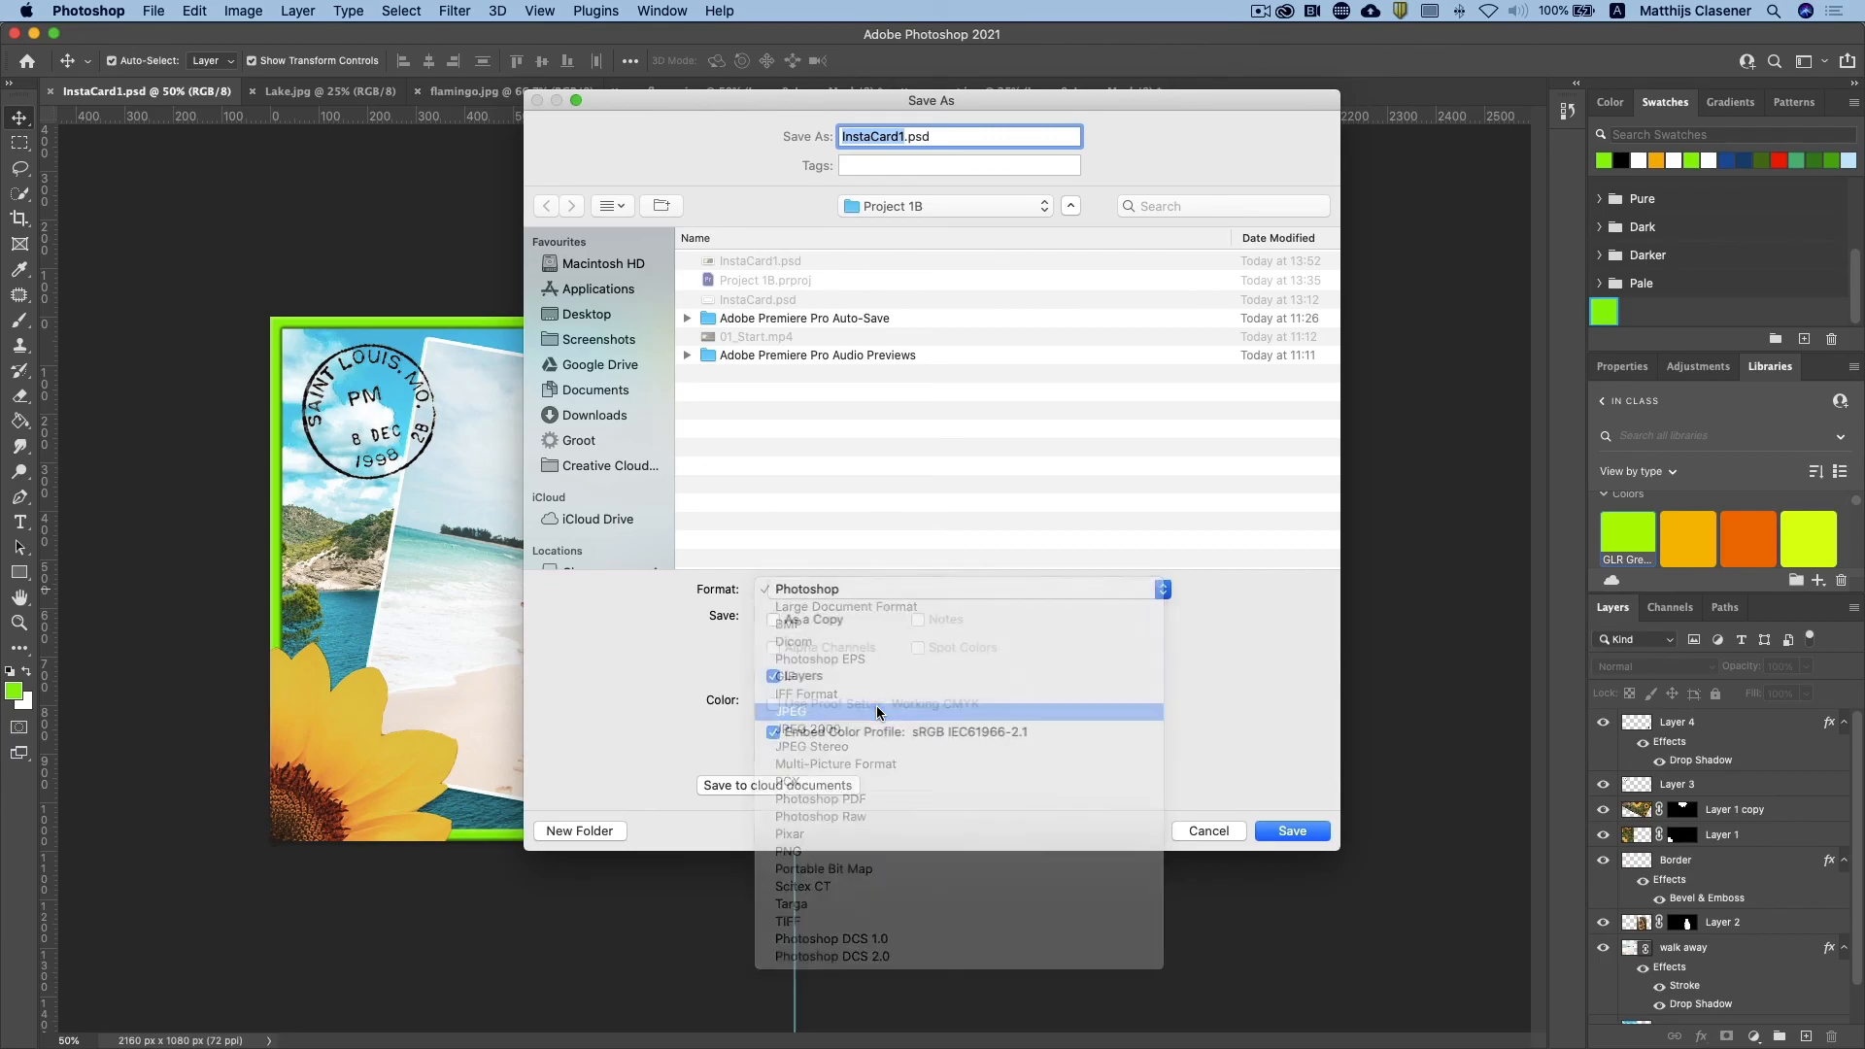
{"action": "left_click", "coordinate": [1292, 832]}
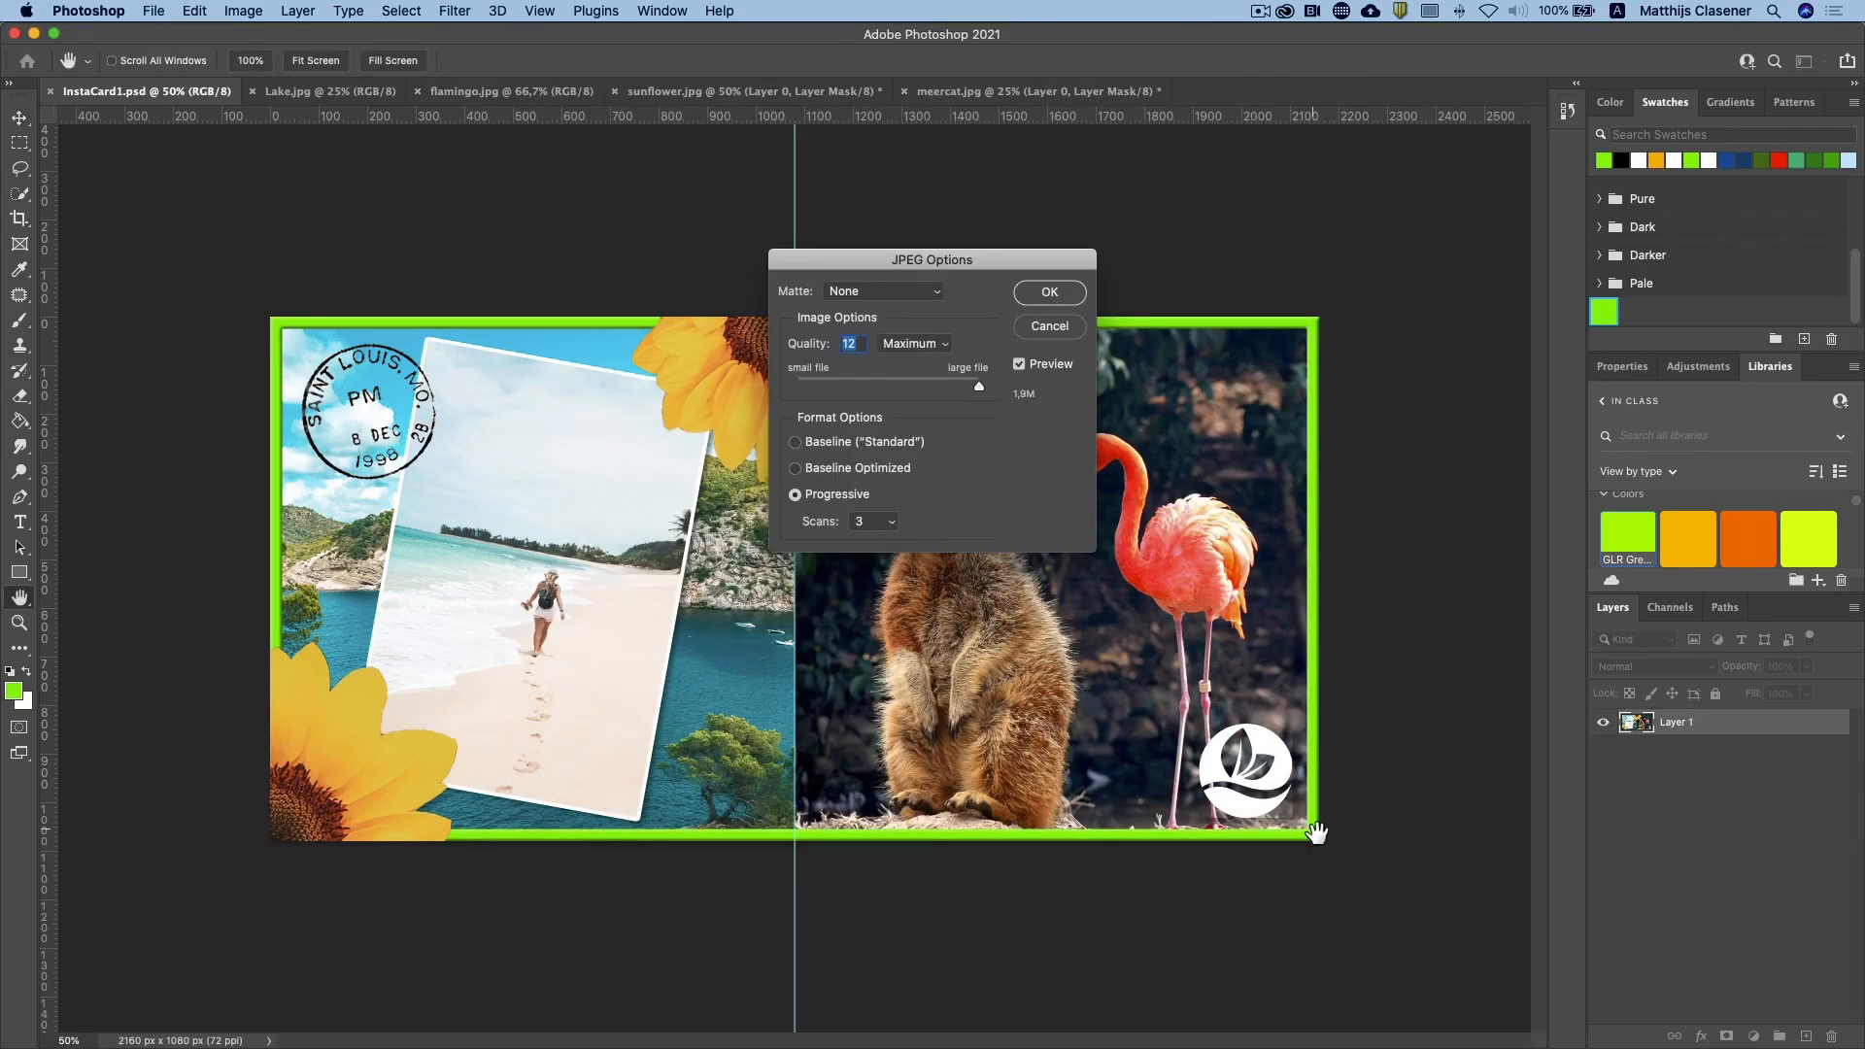
{"action": "left_click", "coordinate": [1050, 291]}
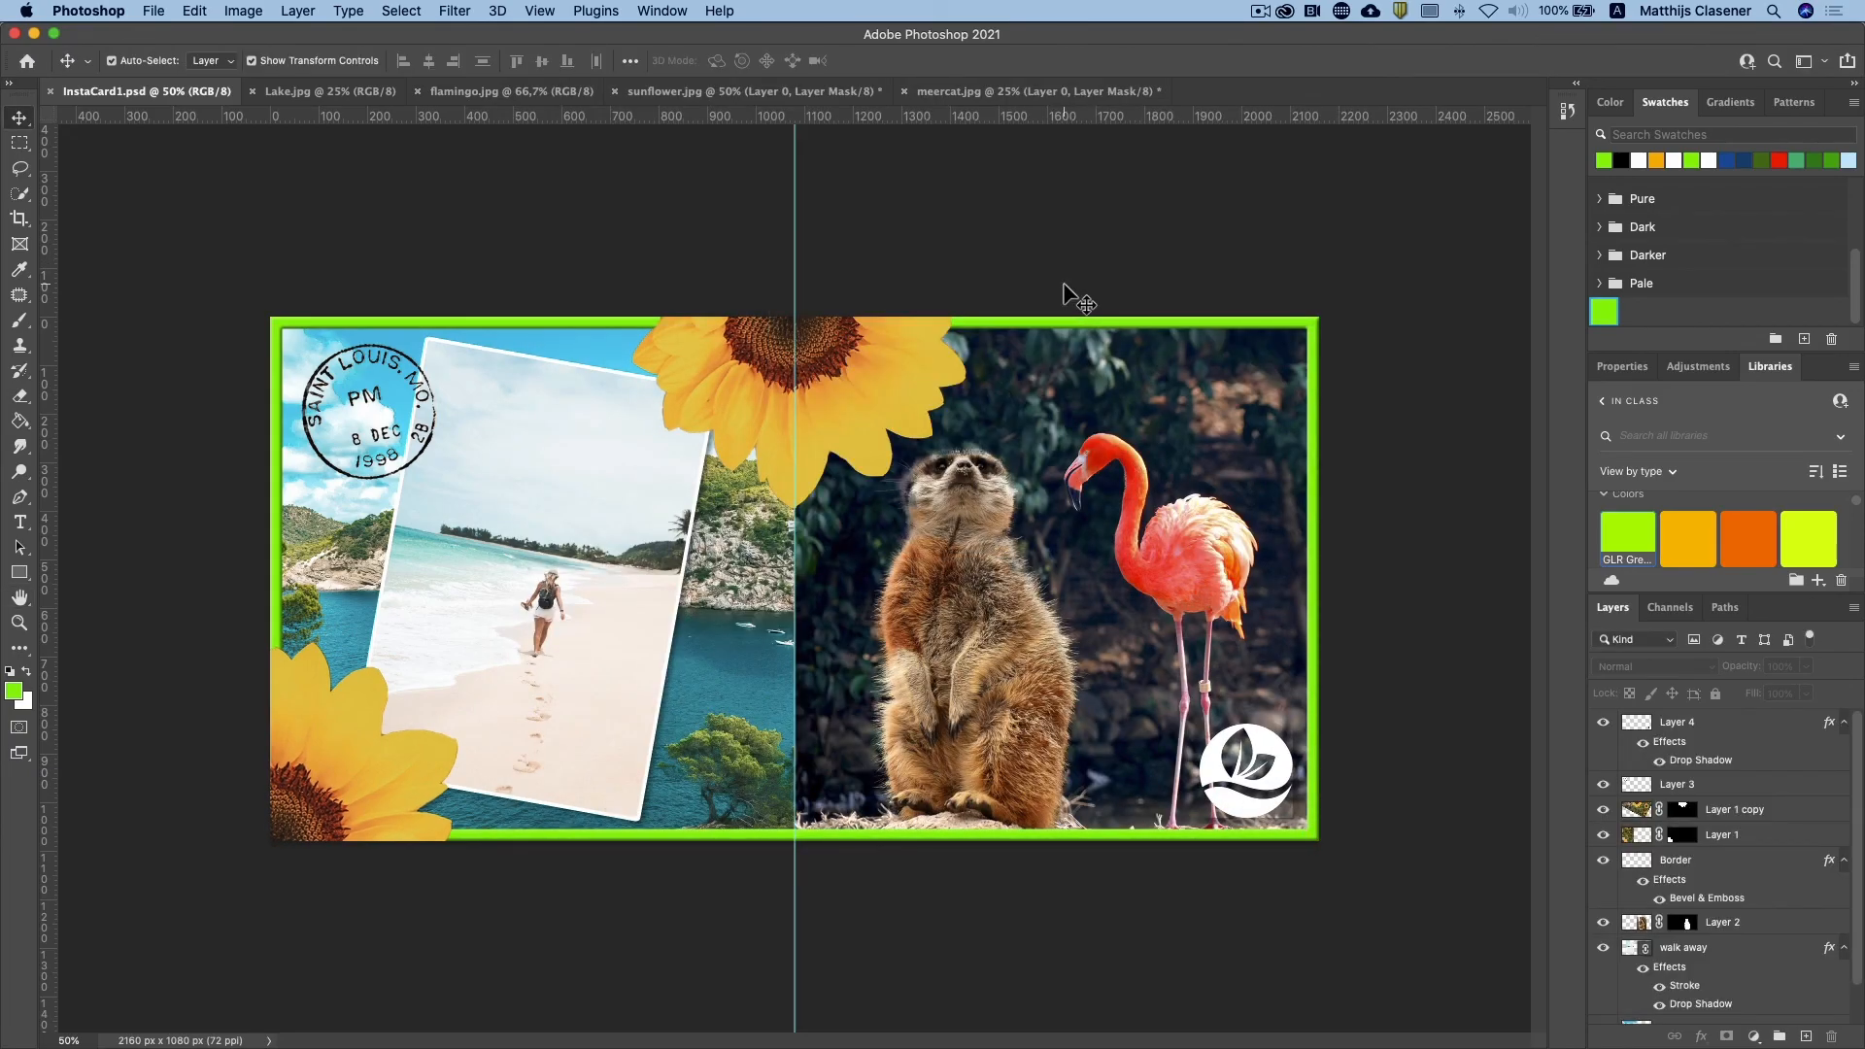